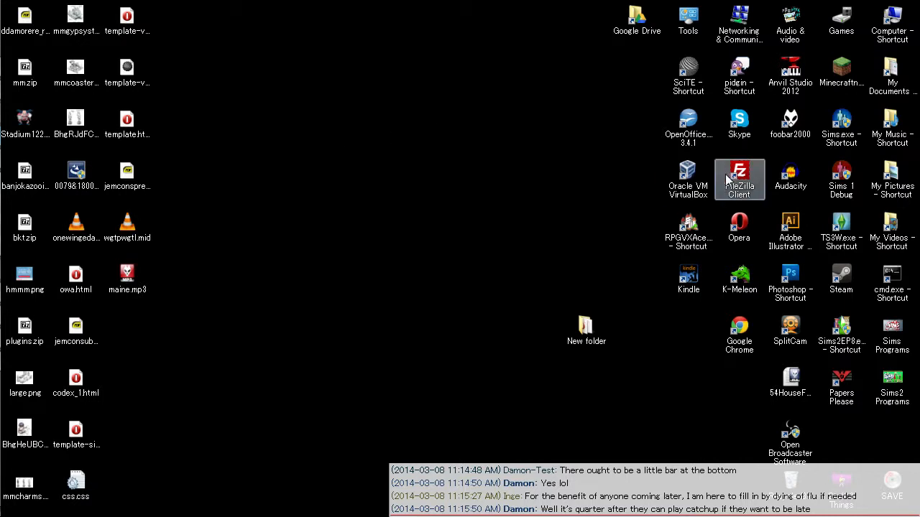
{"action": "left_click_drag", "start_coordinate": [298, 142], "coordinate": [329, 227]}
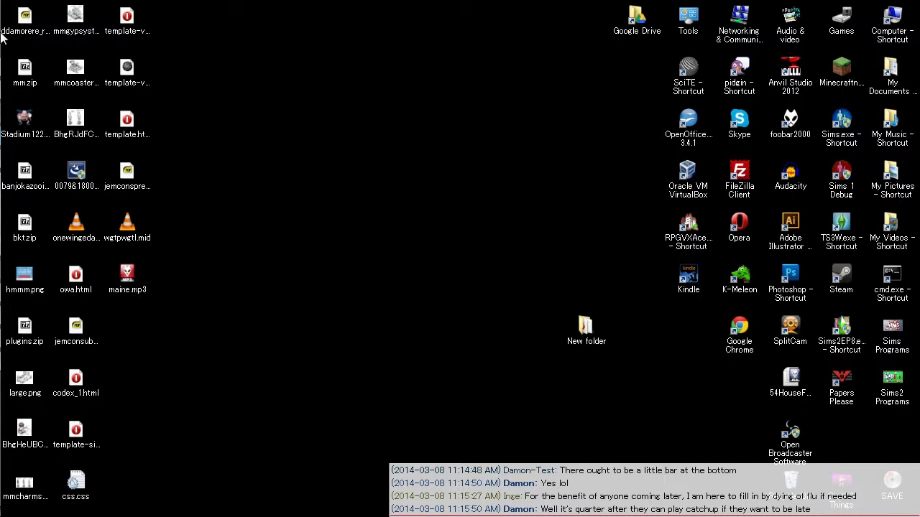
{"action": "mouse_move", "coordinate": [2, 43]}
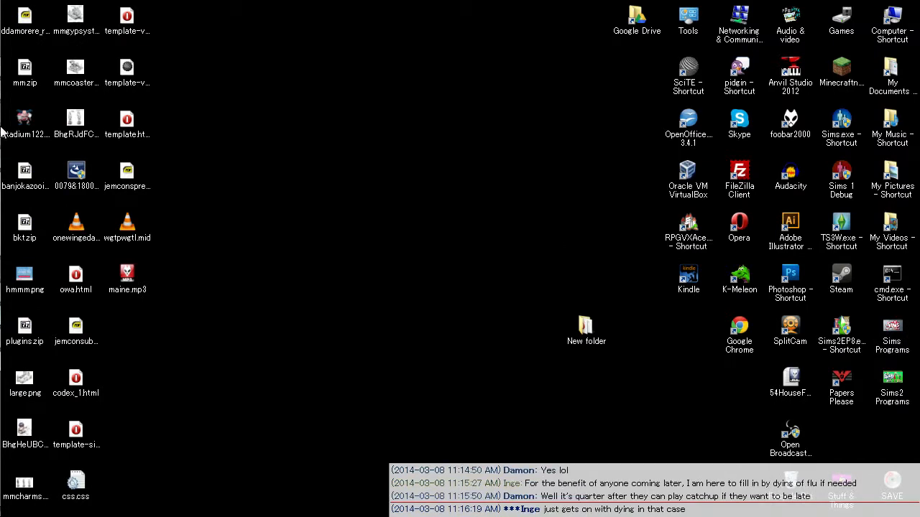
{"action": "left_click", "coordinate": [14, 68]}
{"action": "left_click", "coordinate": [15, 68]}
{"action": "left_click", "coordinate": [13, 69]}
{"action": "left_click", "coordinate": [12, 69]}
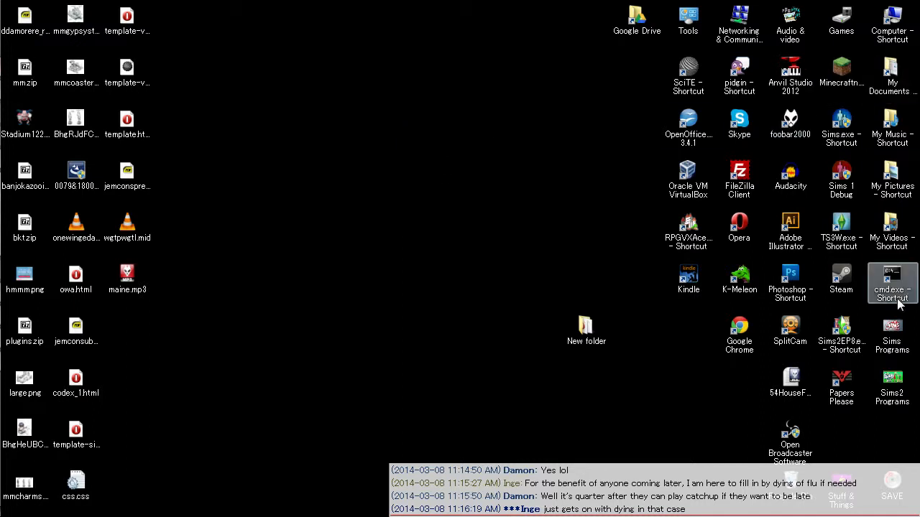
- Open the Sims Programs folder from the desktop and launch Transmogrifier.exe from its shortcut
{"action": "double_click", "coordinate": [892, 336]}
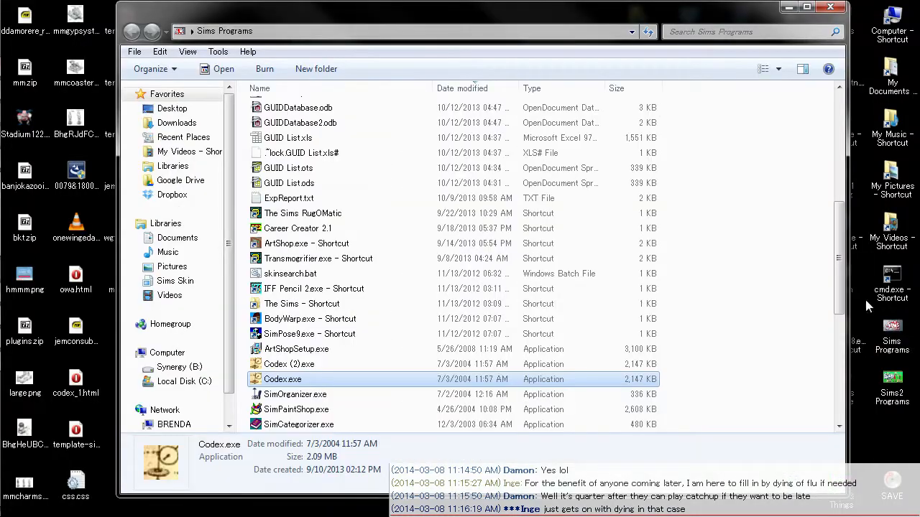
{"action": "left_click", "coordinate": [428, 281]}
{"action": "scroll", "coordinate": [424, 266], "scroll_direction": "up", "scroll_amount": 8}
{"action": "scroll", "coordinate": [409, 206], "scroll_direction": "down", "scroll_amount": 7}
{"action": "left_click", "coordinate": [359, 259]}
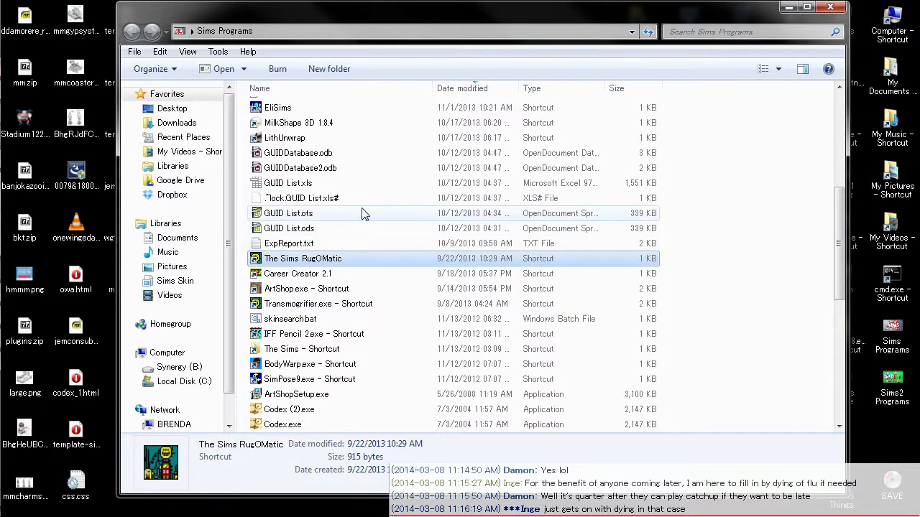
{"action": "scroll", "coordinate": [363, 214], "scroll_direction": "down", "scroll_amount": 2}
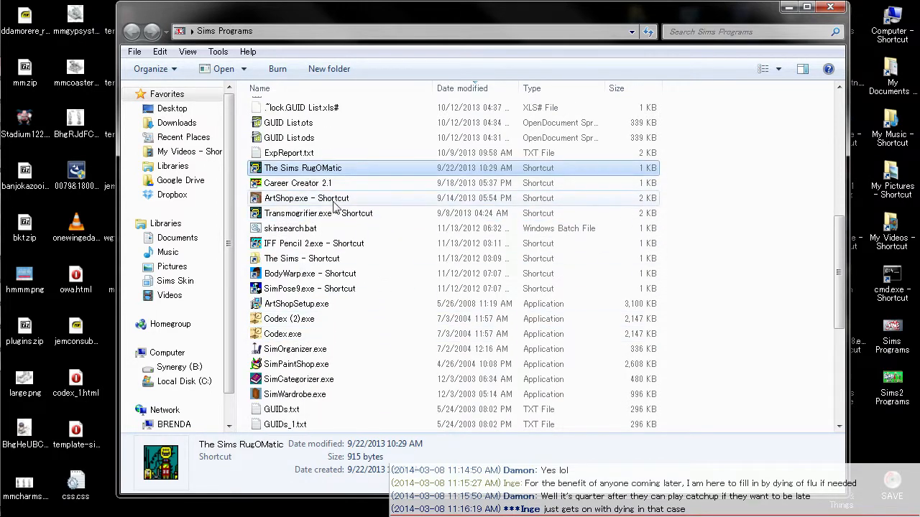
{"action": "left_click", "coordinate": [381, 213]}
{"action": "left_click", "coordinate": [363, 258]}
{"action": "double_click", "coordinate": [349, 213]}
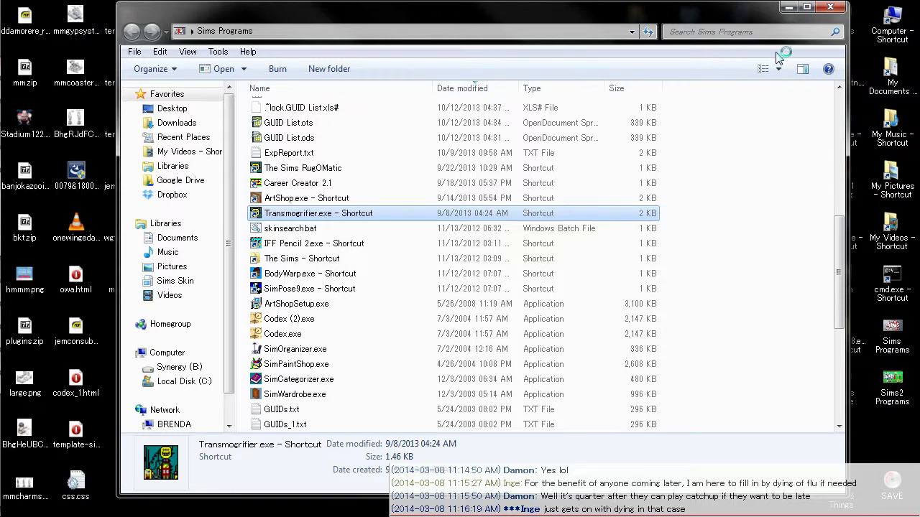
- Minimize the Sims Programs folder and choose to wait for the unresponsive Transmogrifier to respond
{"action": "left_click", "coordinate": [788, 9]}
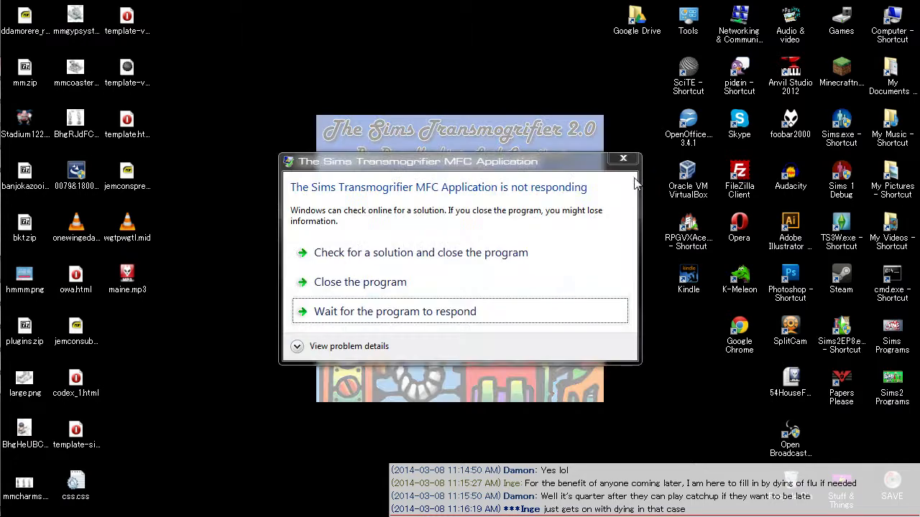
{"action": "left_click", "coordinate": [341, 314]}
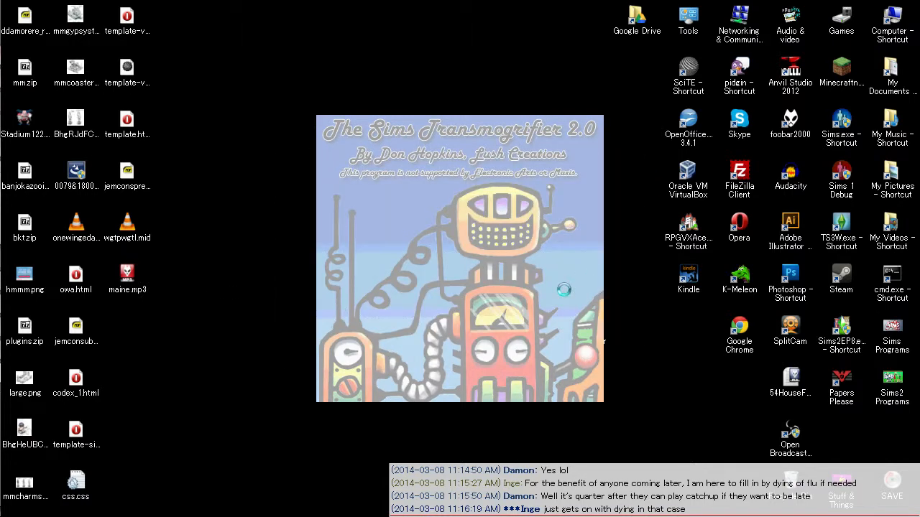
{"action": "mouse_move", "coordinate": [4, 56]}
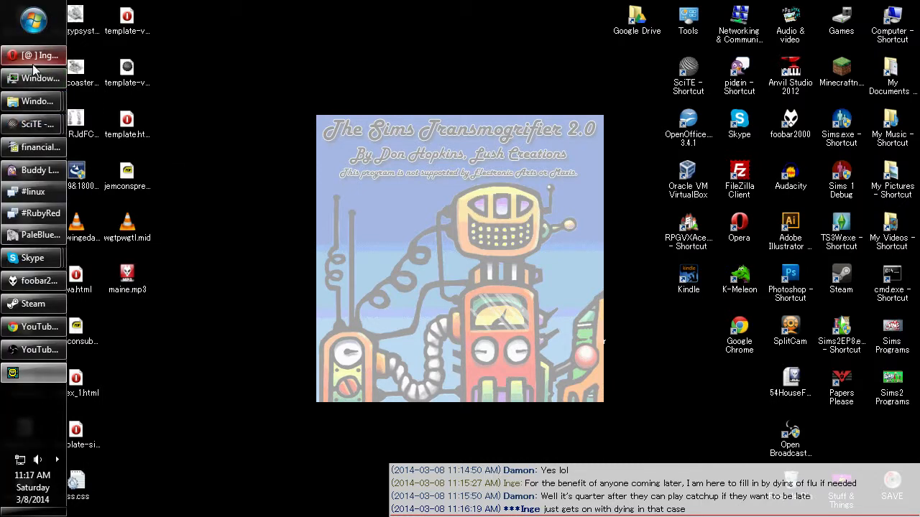
{"action": "right_click", "coordinate": [37, 62]}
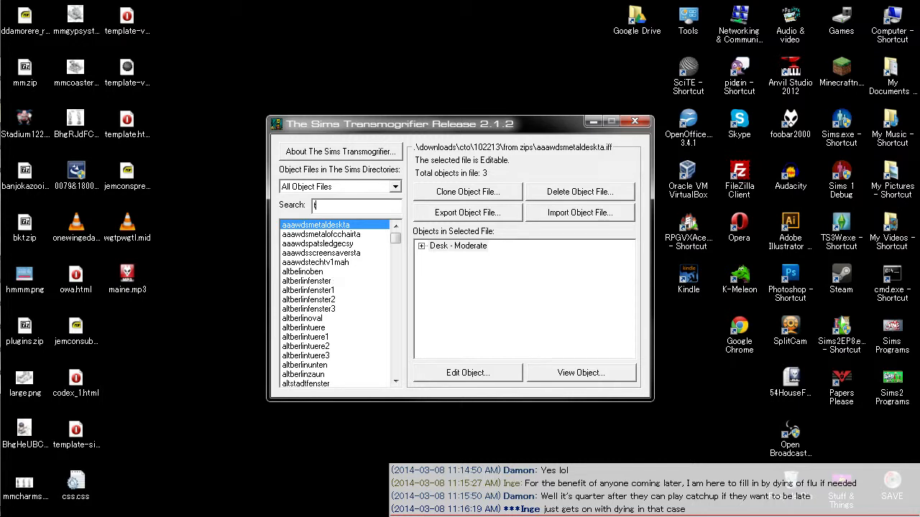
- Search the object files for "toilet" and browse the matching files to see which objects they contain
{"action": "type", "text": "toilet"}
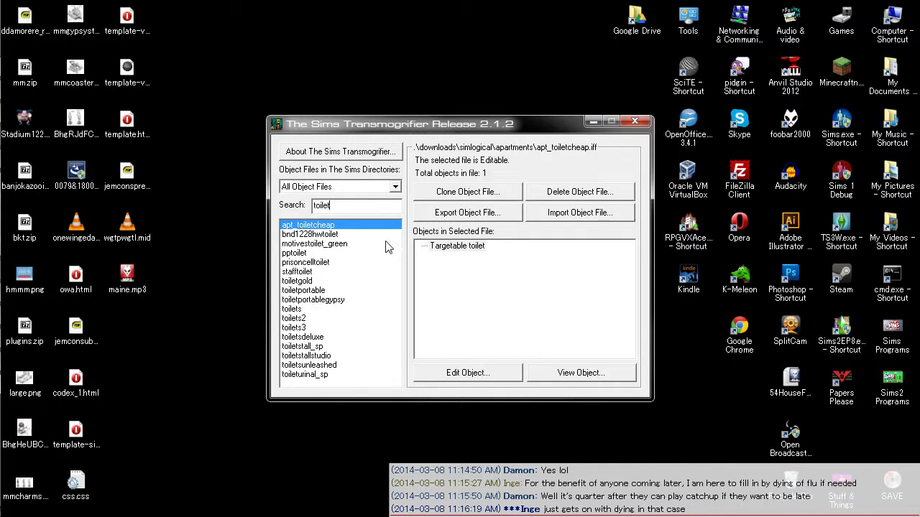
{"action": "left_click", "coordinate": [339, 242]}
{"action": "left_click", "coordinate": [341, 251]}
{"action": "left_click", "coordinate": [345, 263]}
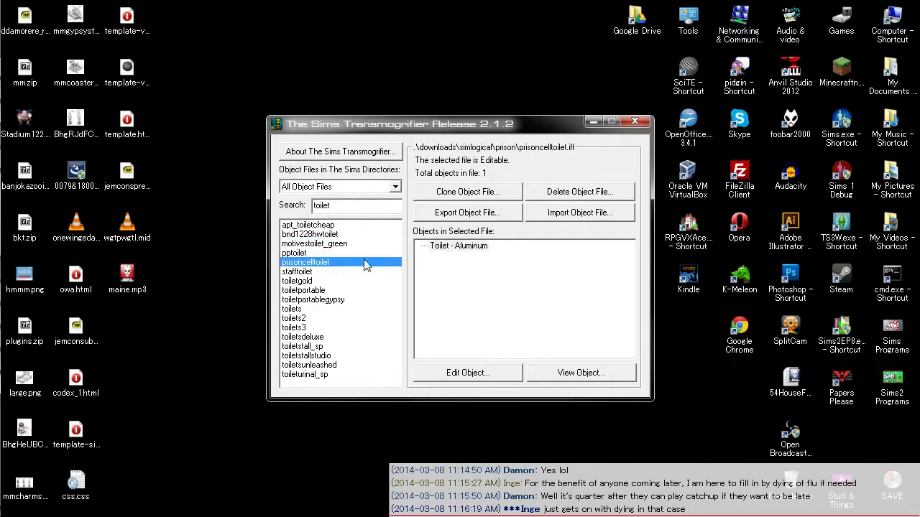
{"action": "left_click", "coordinate": [335, 273]}
{"action": "left_click", "coordinate": [339, 263]}
{"action": "left_click", "coordinate": [340, 273]}
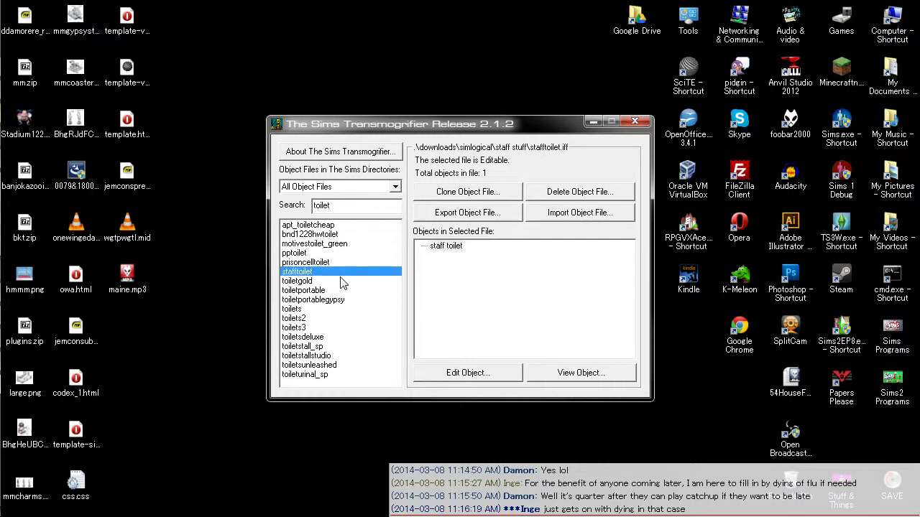
{"action": "left_click", "coordinate": [346, 289]}
{"action": "left_click", "coordinate": [347, 282]}
{"action": "left_click", "coordinate": [347, 299]}
{"action": "left_click", "coordinate": [352, 316]}
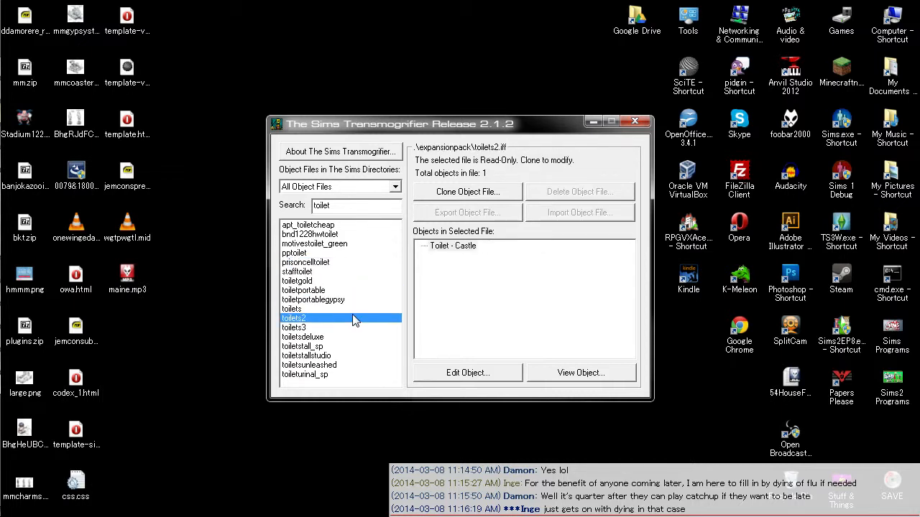
{"action": "left_click", "coordinate": [341, 355]}
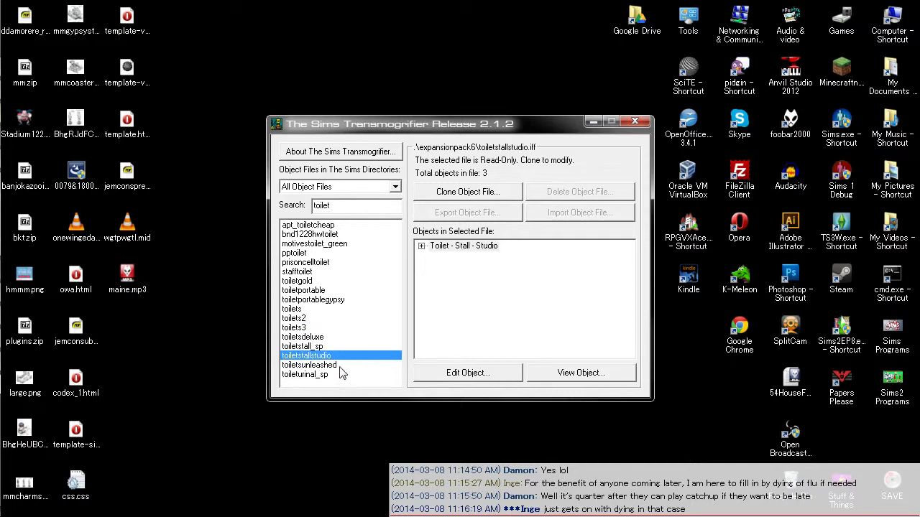
{"action": "left_click", "coordinate": [341, 365]}
- Filter the object files by "porta", select toiletportablegypsy and preview its object from a different rotation
{"action": "double_click", "coordinate": [333, 206]}
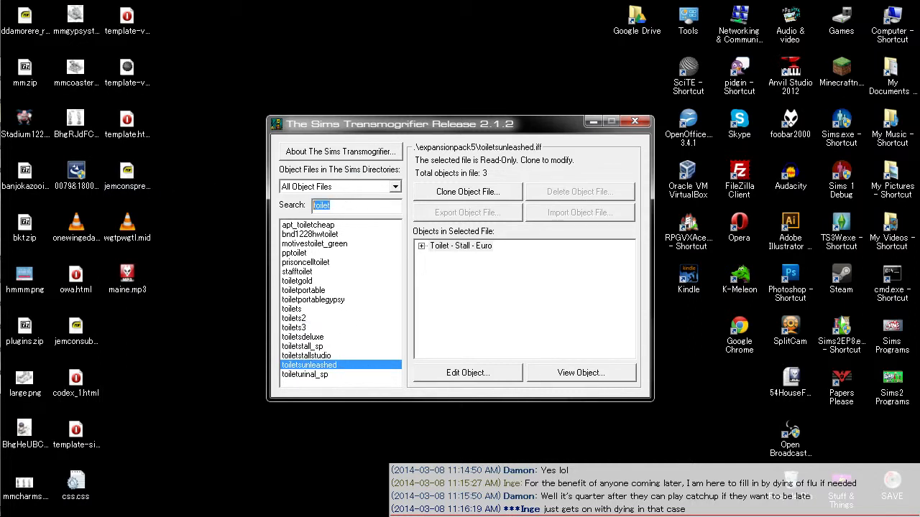
{"action": "type", "text": "portap"}
{"action": "key", "text": "BackSpace"}
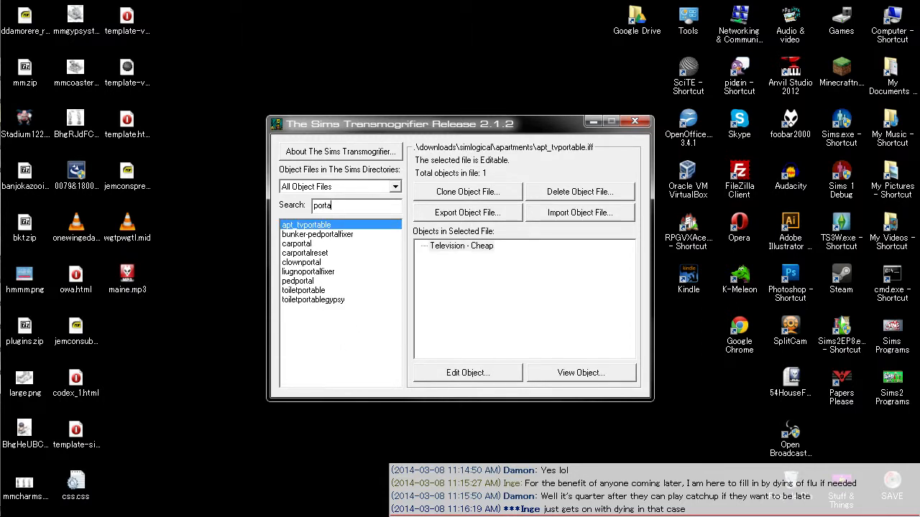
{"action": "left_click", "coordinate": [323, 302]}
{"action": "left_click", "coordinate": [572, 377]}
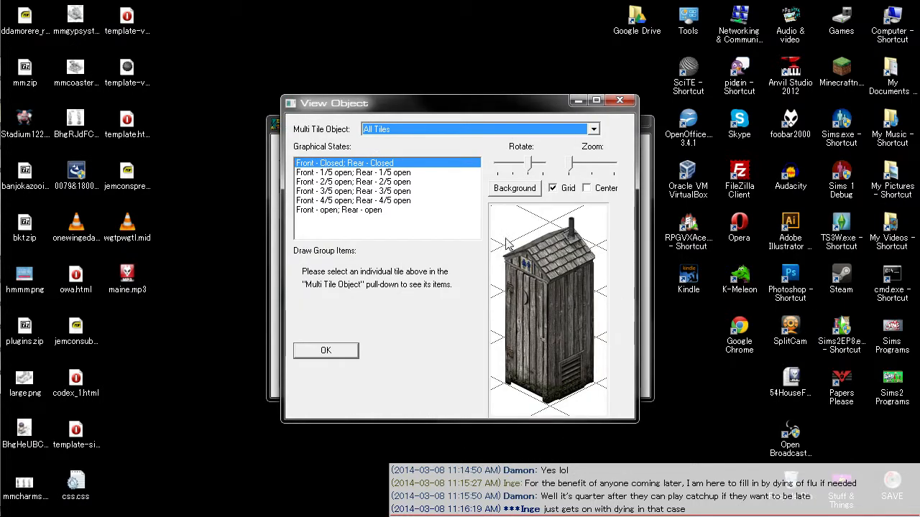
{"action": "mouse_move", "coordinate": [531, 166]}
{"action": "left_mouse_down"}
{"action": "mouse_move", "coordinate": [496, 166]}
{"action": "mouse_move", "coordinate": [552, 167]}
{"action": "mouse_move", "coordinate": [500, 170]}
{"action": "mouse_move", "coordinate": [523, 178]}
{"action": "mouse_move", "coordinate": [515, 175]}
{"action": "left_mouse_up"}
{"action": "left_click", "coordinate": [352, 348]}
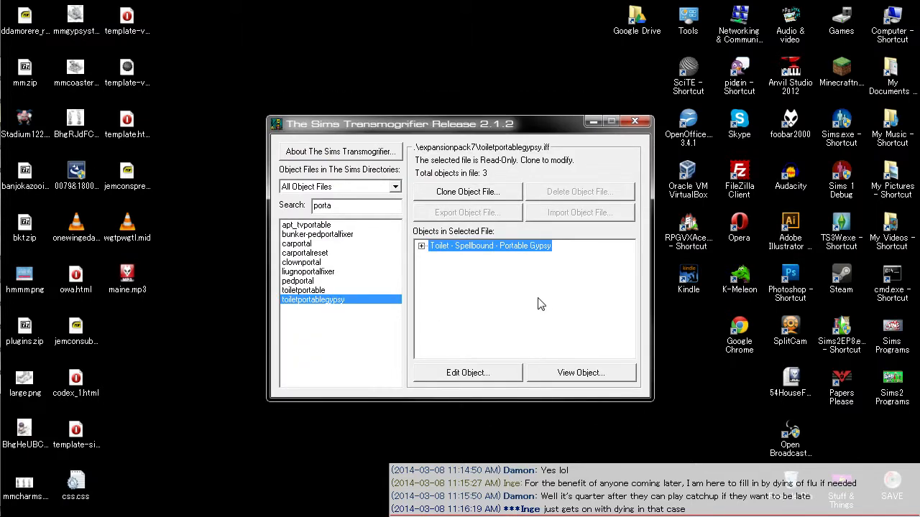
- Clone the portable gypsy toilet into a new object file named dd_showertoilettutorial
{"action": "left_click", "coordinate": [479, 192]}
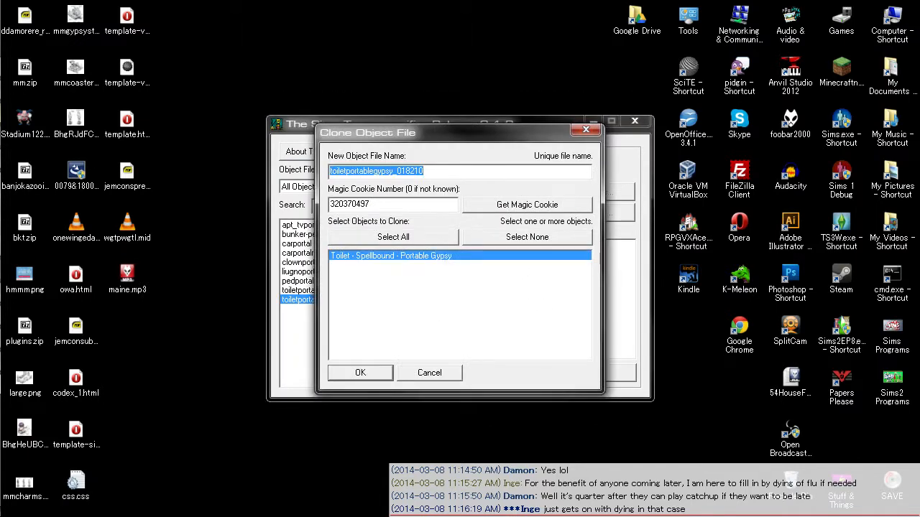
{"action": "type", "text": "dd_"}
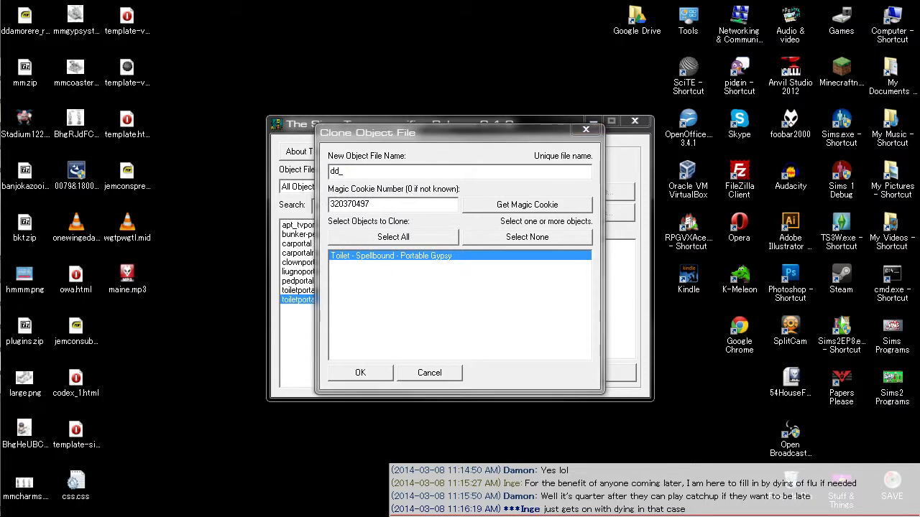
{"action": "mouse_move", "coordinate": [3, 99]}
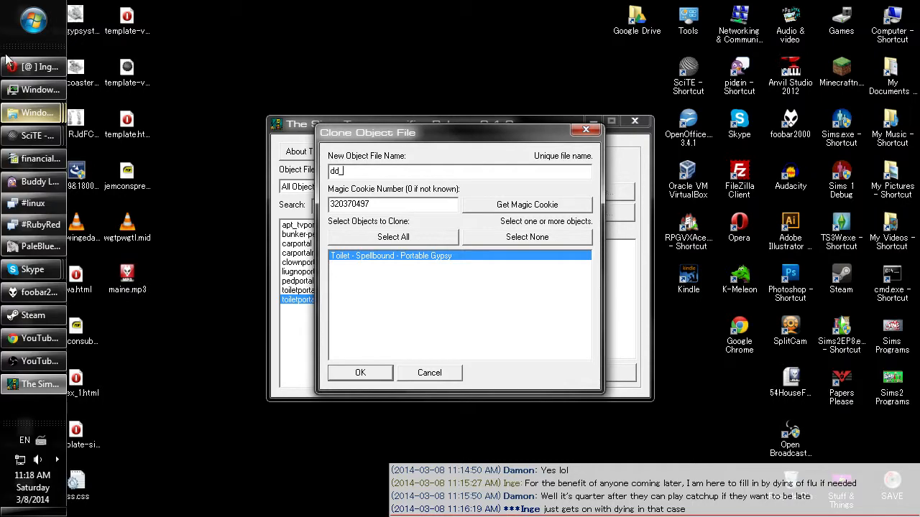
{"action": "left_click", "coordinate": [20, 347]}
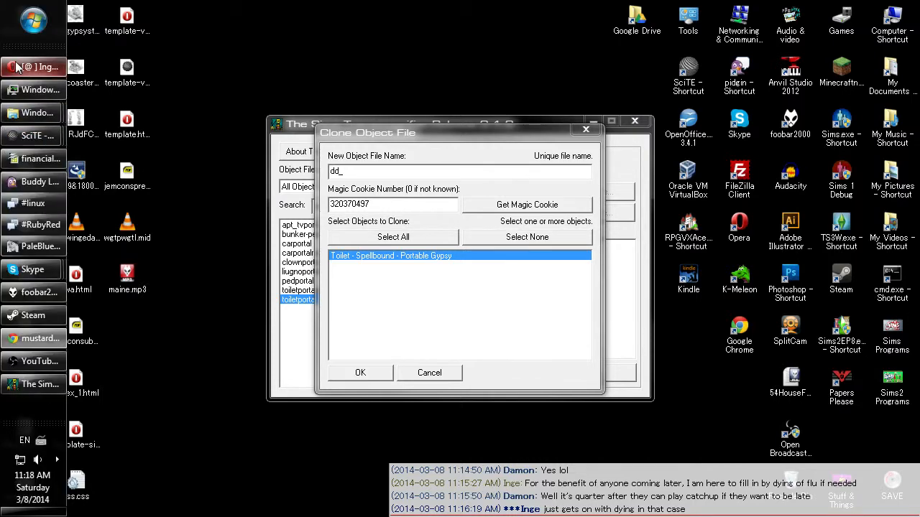
{"action": "left_click", "coordinate": [29, 67]}
{"action": "left_click", "coordinate": [29, 67]}
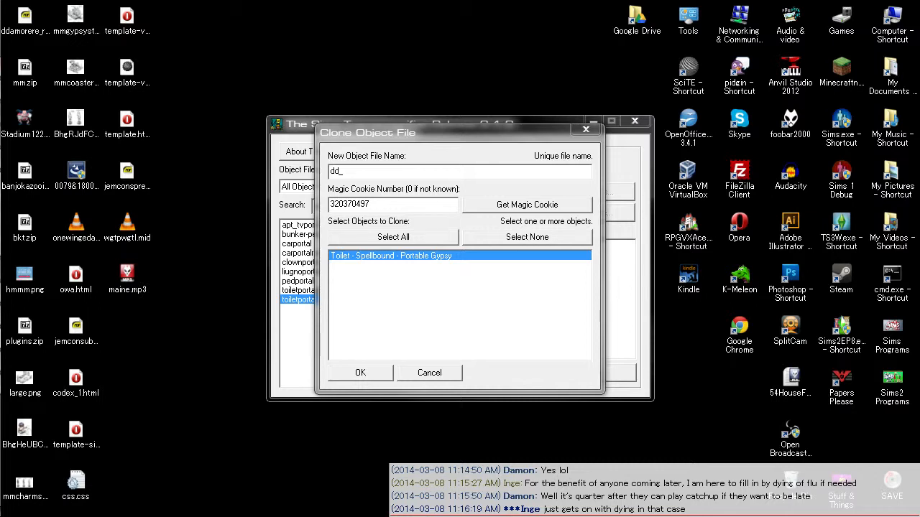
{"action": "left_click", "coordinate": [411, 171]}
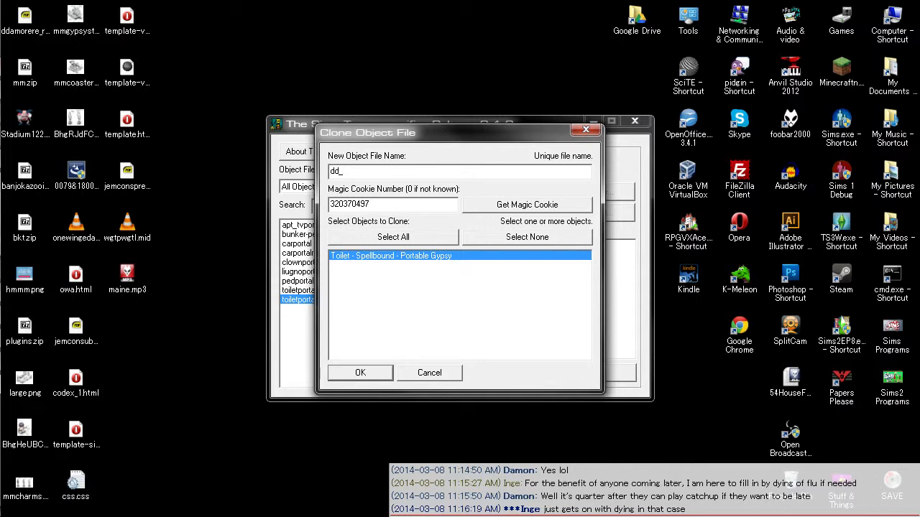
{"action": "key", "text": "alt+Tab"}
{"action": "type", "text": "l"}
{"action": "left_click", "coordinate": [359, 374]}
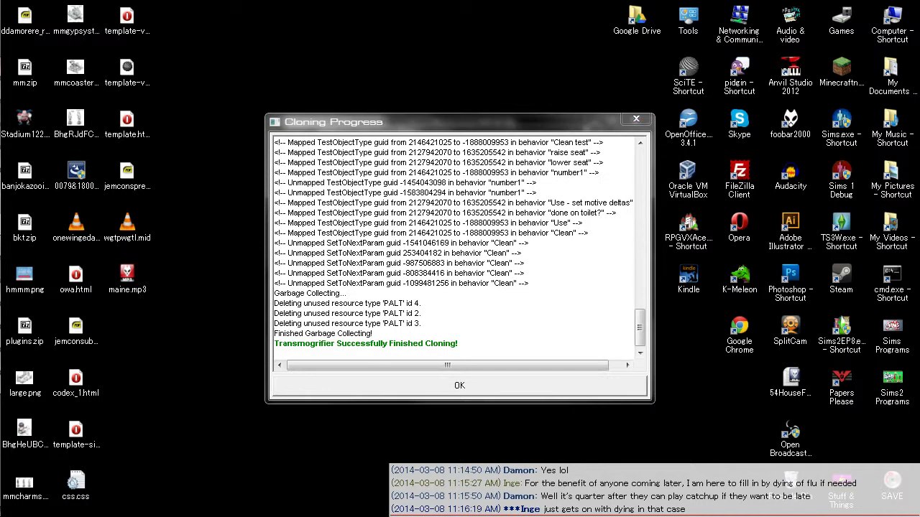
{"action": "left_click", "coordinate": [493, 384]}
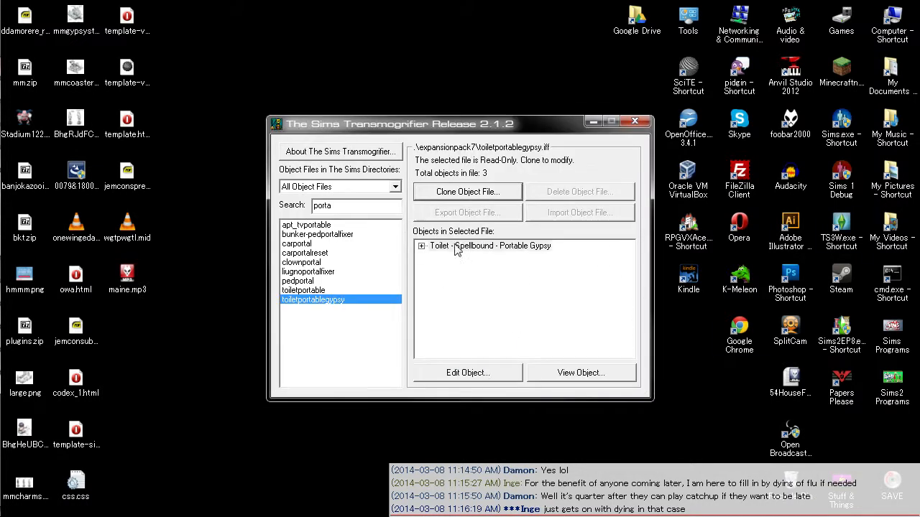
- Filter the object files by "dd_showe" to find the cloned dd_showertoilettutorial file and preview its object
{"action": "double_click", "coordinate": [325, 206]}
{"action": "type", "text": "dd_"}
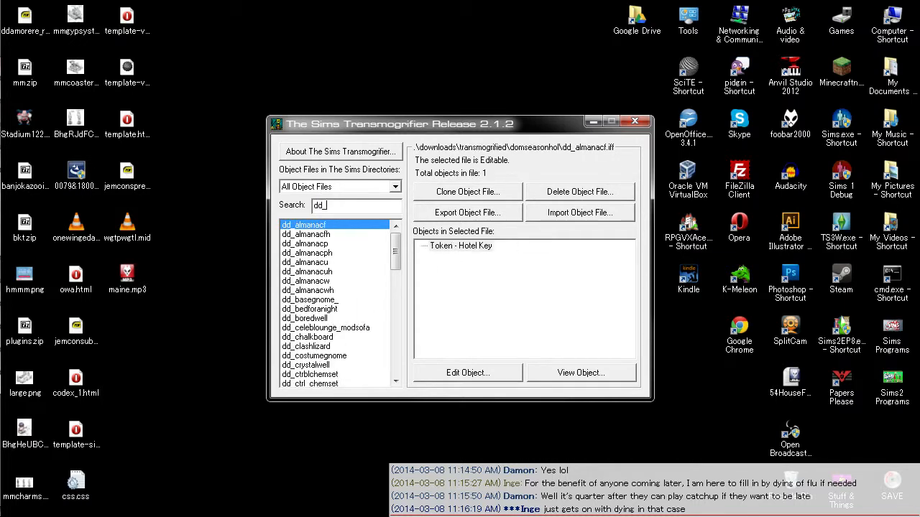
{"action": "type", "text": "showe"}
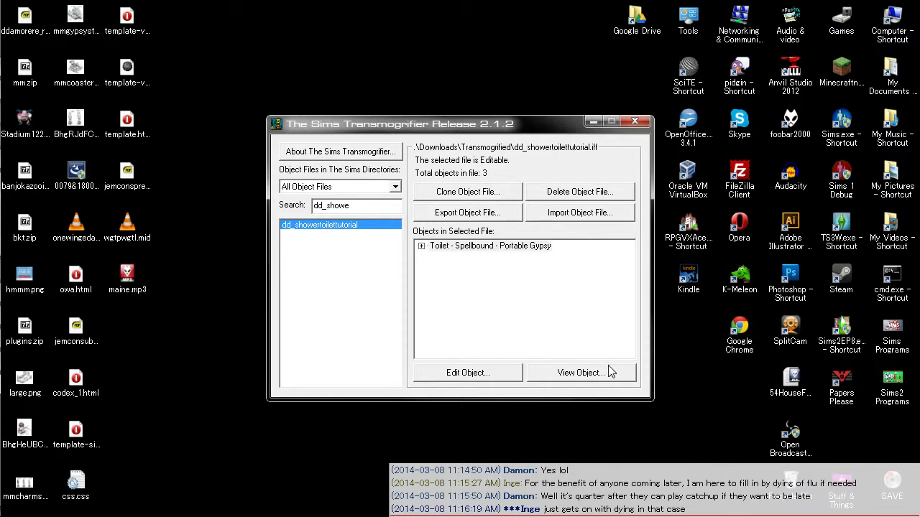
{"action": "left_click_drag", "start_coordinate": [361, 206], "coordinate": [301, 206]}
{"action": "left_click", "coordinate": [372, 206]}
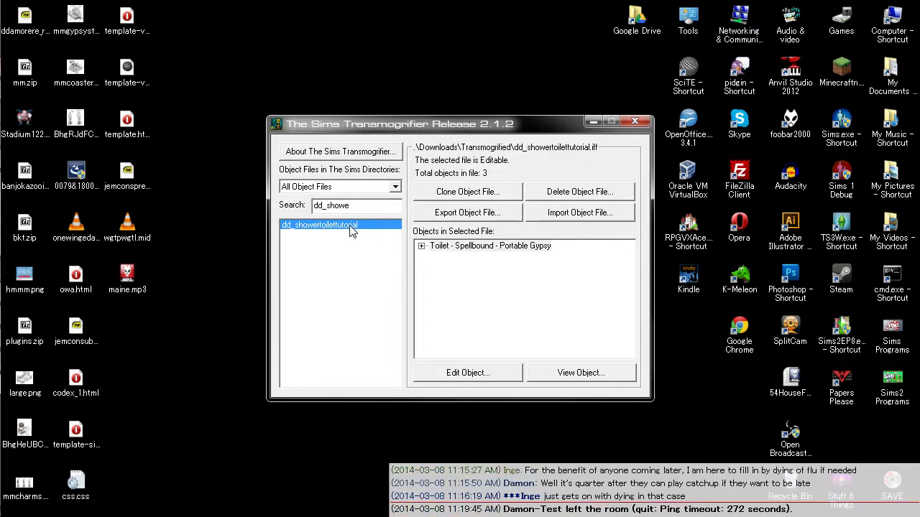
{"action": "left_click", "coordinate": [588, 375]}
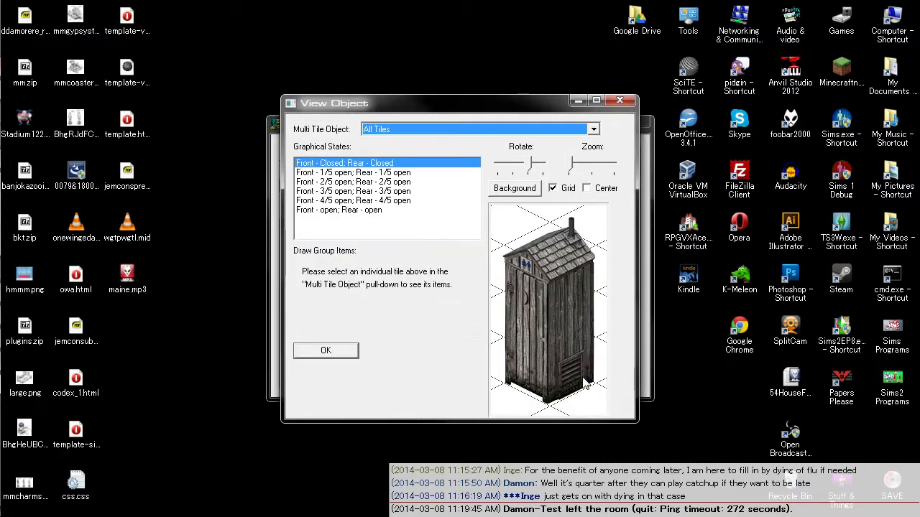
{"action": "left_click", "coordinate": [323, 357]}
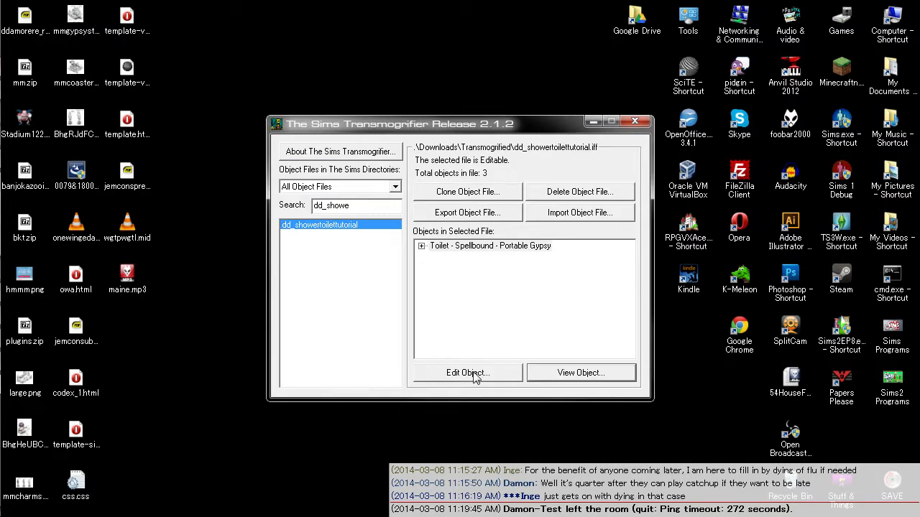
- Rename the cloned object "Tutorial Shower Toilet" and replace its description with "The showertoilet from a Live Codex tutorial"
{"action": "left_click", "coordinate": [474, 375]}
{"action": "key", "text": "Tab"}
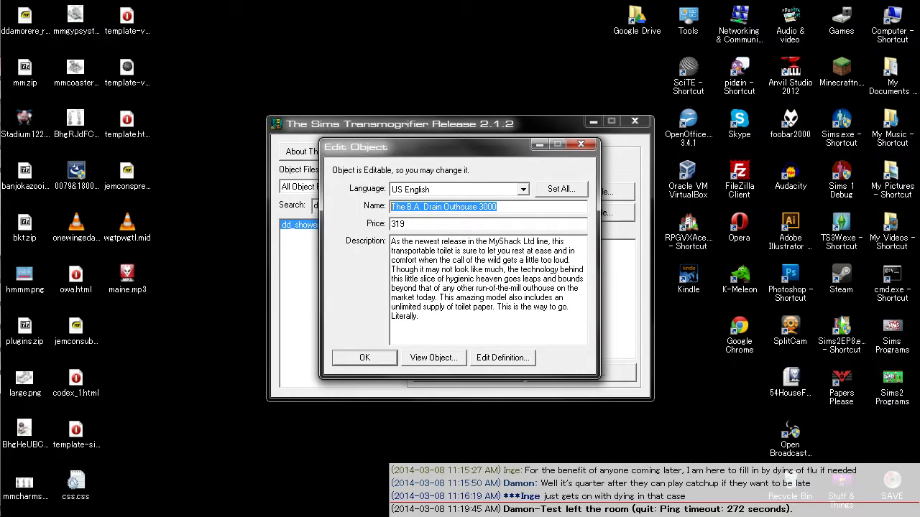
{"action": "key", "text": "BackSpace"}
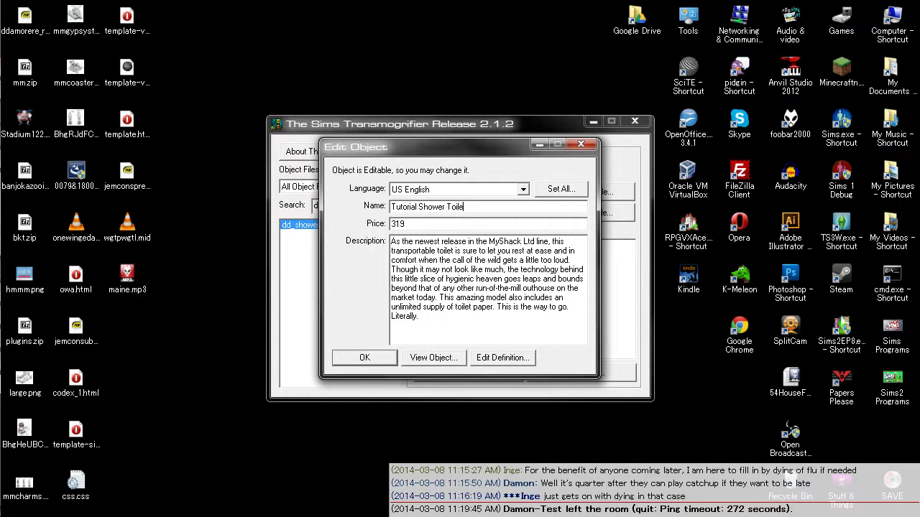
{"action": "key", "text": "Tab"}
{"action": "key", "text": "Tab"}
{"action": "key", "text": "BackSpace"}
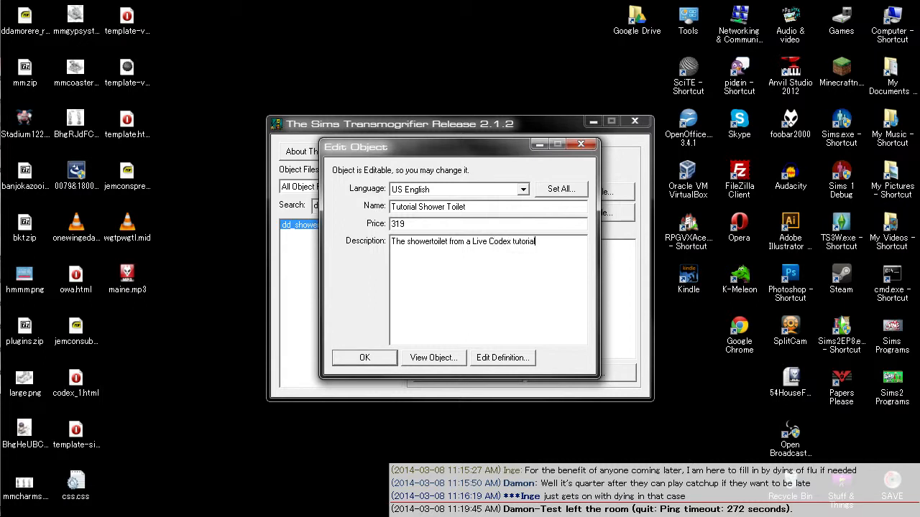
{"action": "key", "text": "Return"}
- Reopen the object's details, set the text for all languages, and close the Transmogrifier
{"action": "left_click", "coordinate": [454, 372]}
{"action": "key", "text": "Escape"}
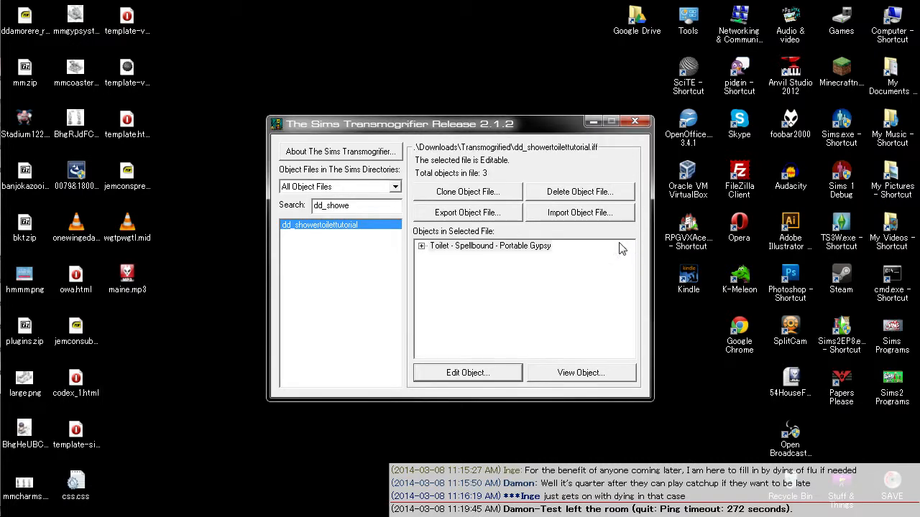
{"action": "left_click", "coordinate": [462, 372]}
{"action": "left_click", "coordinate": [566, 192]}
{"action": "left_click", "coordinate": [514, 297]}
{"action": "left_click", "coordinate": [390, 359]}
{"action": "left_click", "coordinate": [560, 282]}
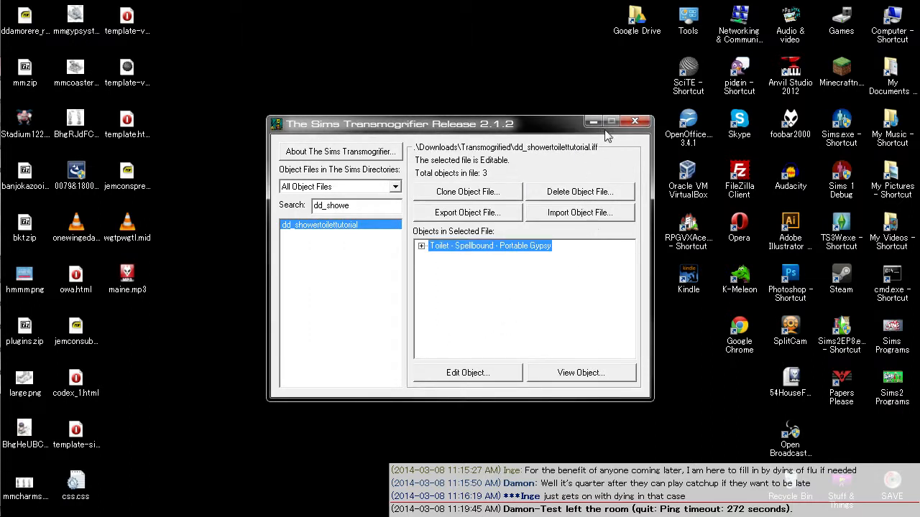
{"action": "left_click", "coordinate": [634, 121]}
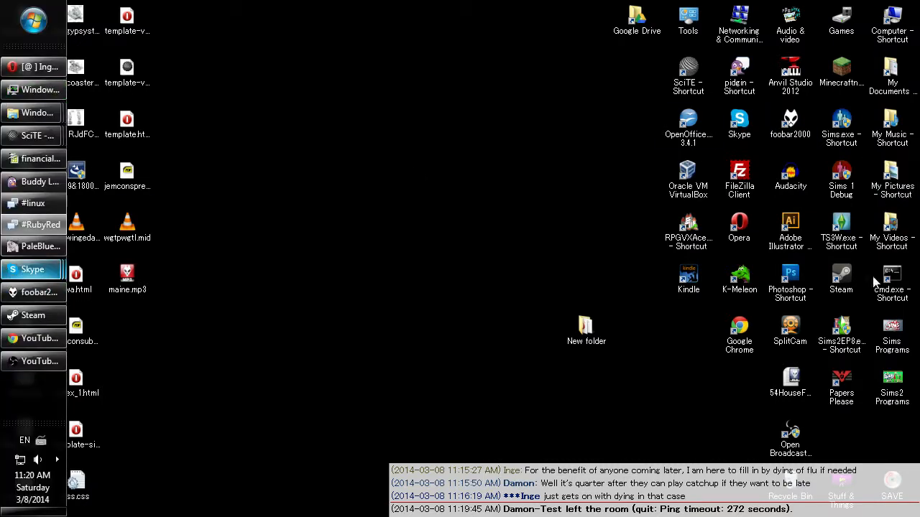
- Launch Codex.exe from the Sims Programs folder on the desktop and get the folder window out of the way
{"action": "double_click", "coordinate": [891, 338]}
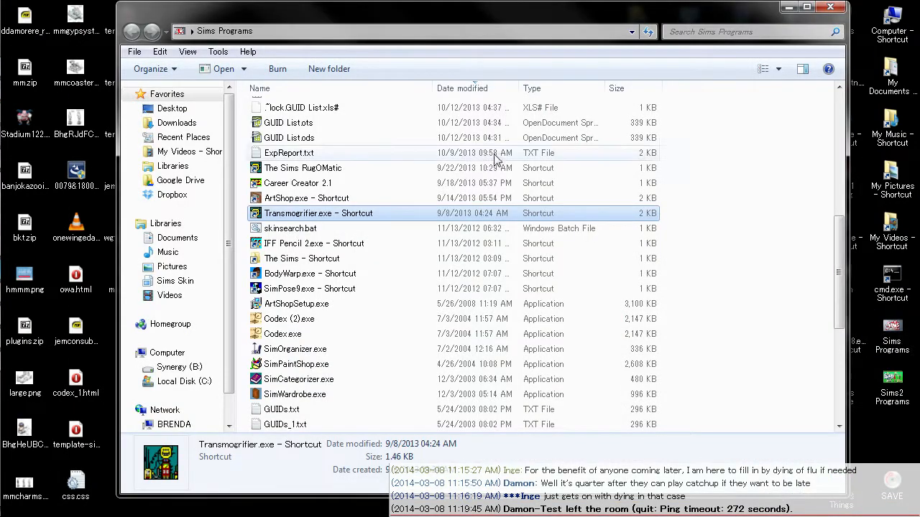
{"action": "double_click", "coordinate": [363, 338]}
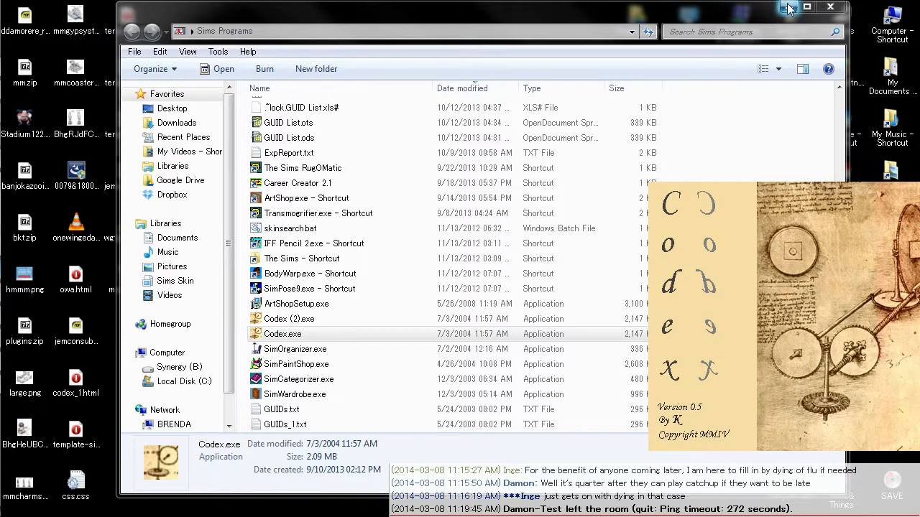
{"action": "left_click", "coordinate": [789, 7]}
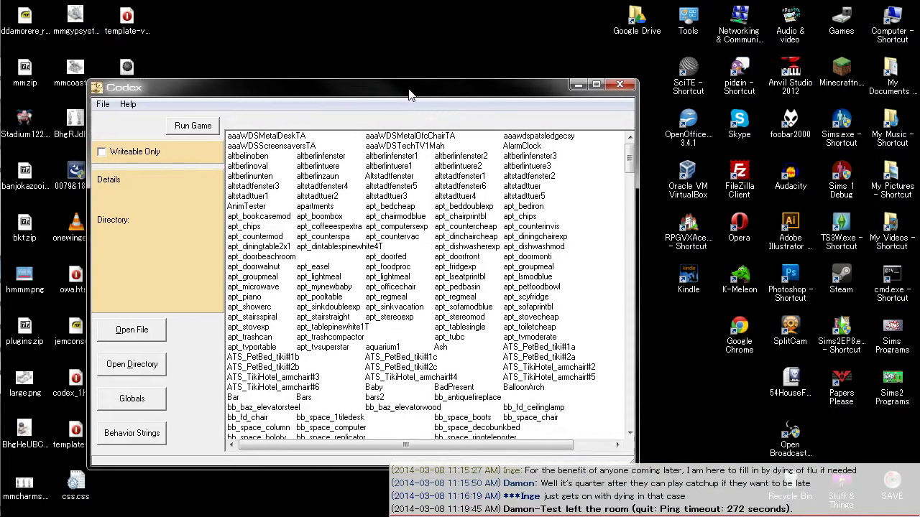
{"action": "left_click_drag", "start_coordinate": [401, 94], "coordinate": [521, 45]}
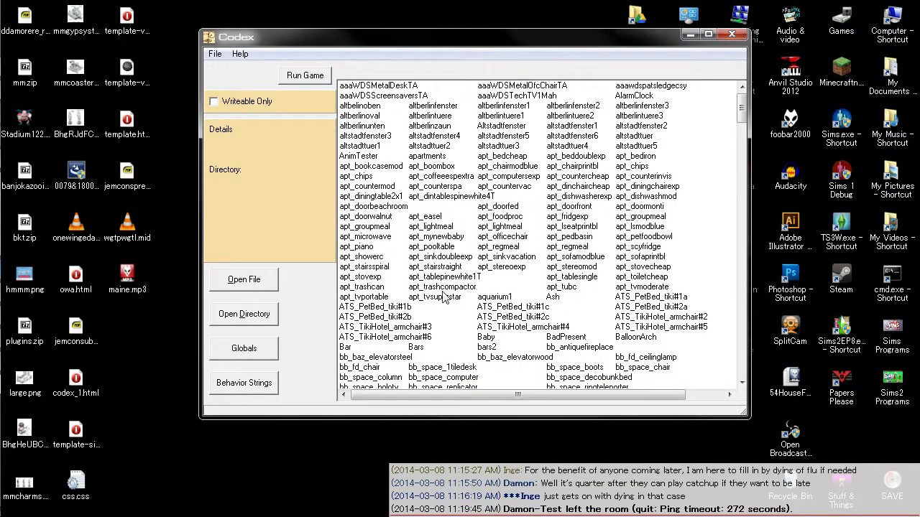
- Jump to the object files starting with d and look through the dd_ entries for the cloned shower toilet file
{"action": "left_click", "coordinate": [376, 279]}
{"action": "key", "text": "d"}
{"action": "key", "text": "Right"}
{"action": "key", "text": "Right"}
{"action": "key", "text": "Right"}
{"action": "key", "text": "Right"}
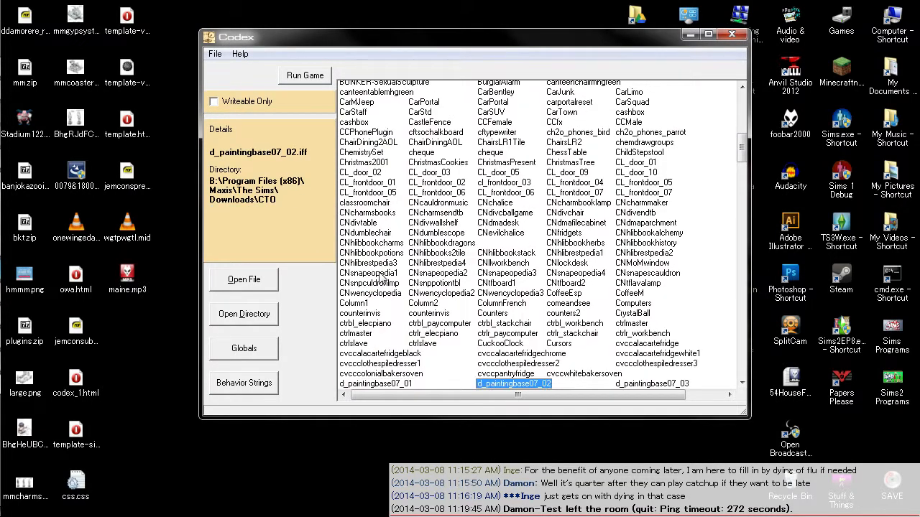
{"action": "key", "text": "Right"}
{"action": "key", "text": "Right"}
{"action": "key", "text": "Right"}
{"action": "key", "text": "Right"}
{"action": "key", "text": "Right"}
{"action": "key", "text": "Right"}
{"action": "key", "text": "Right"}
{"action": "key", "text": "Right"}
{"action": "key", "text": "Right"}
{"action": "key", "text": "Right"}
{"action": "key", "text": "Right"}
{"action": "key", "text": "Right"}
{"action": "key", "text": "Right"}
{"action": "key", "text": "Right"}
{"action": "key", "text": "Right"}
{"action": "key", "text": "Right"}
{"action": "key", "text": "Right"}
{"action": "key", "text": "Right"}
{"action": "key", "text": "Right"}
{"action": "key", "text": "Right"}
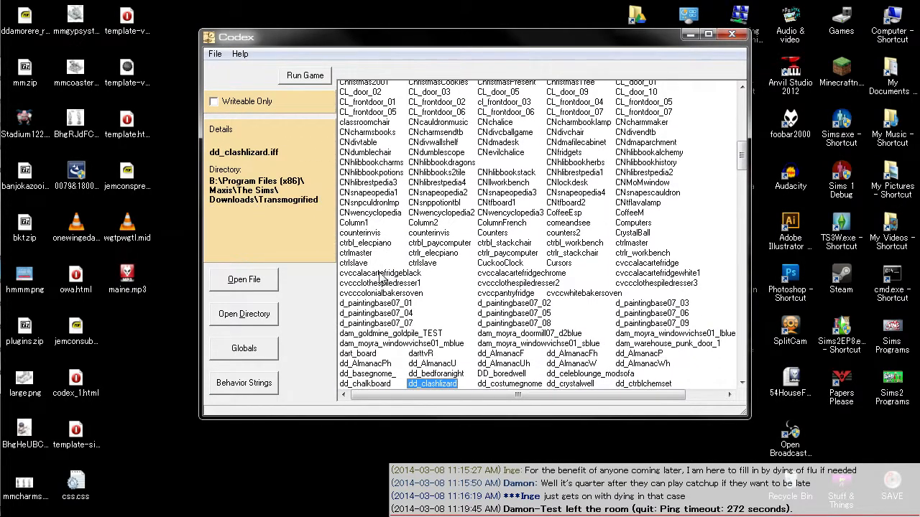
{"action": "key", "text": "Right"}
{"action": "key", "text": "Right"}
{"action": "key", "text": "Right"}
{"action": "key", "text": "Right"}
{"action": "key", "text": "Right"}
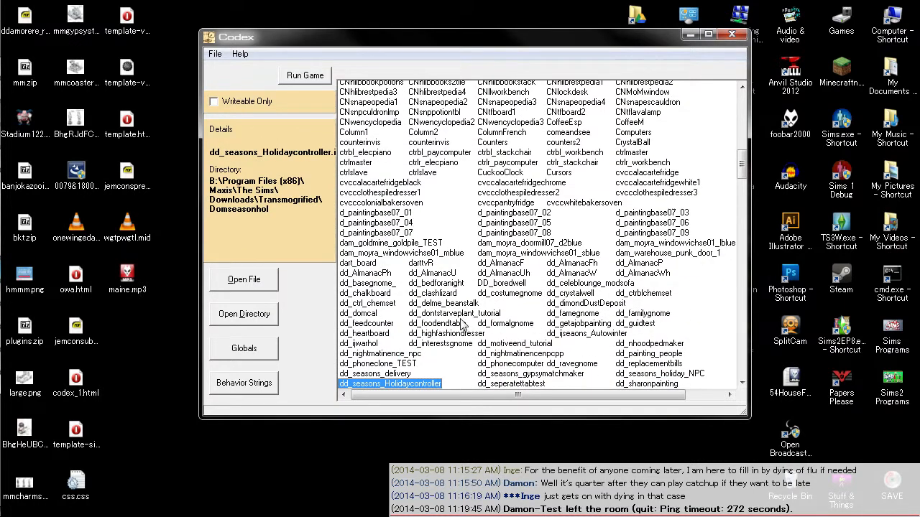
{"action": "left_click", "coordinate": [449, 276]}
{"action": "key", "text": "Right"}
{"action": "key", "text": "Right"}
{"action": "key", "text": "Right"}
{"action": "key", "text": "Right"}
{"action": "key", "text": "Right"}
{"action": "key", "text": "Right"}
{"action": "key", "text": "Right"}
{"action": "key", "text": "Right"}
{"action": "key", "text": "Right"}
{"action": "key", "text": "Right"}
{"action": "key", "text": "Right"}
{"action": "key", "text": "Right"}
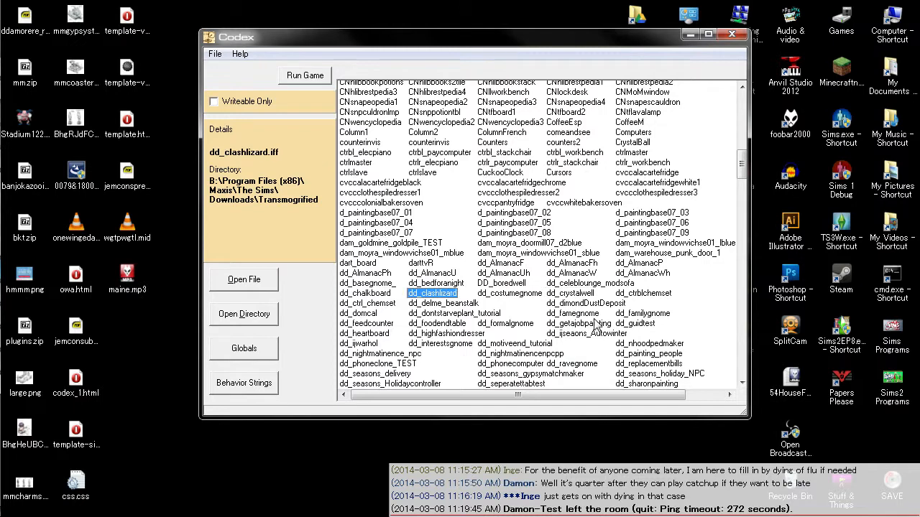
{"action": "key", "text": "Right"}
{"action": "key", "text": "Right"}
{"action": "key", "text": "Right"}
{"action": "key", "text": "Right"}
{"action": "key", "text": "Right"}
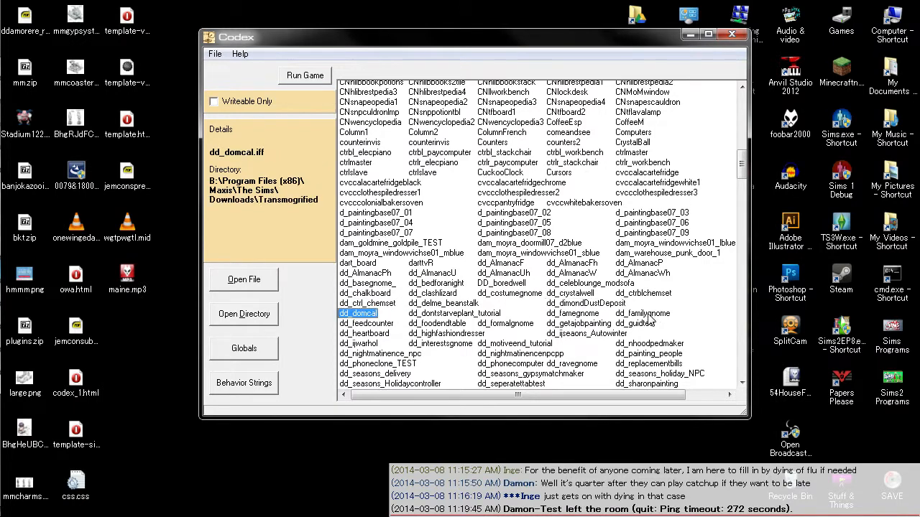
{"action": "key", "text": "Right"}
{"action": "key", "text": "Right"}
{"action": "key", "text": "Right"}
{"action": "key", "text": "Right"}
{"action": "key", "text": "Right"}
{"action": "key", "text": "Right"}
{"action": "key", "text": "Right"}
{"action": "key", "text": "Right"}
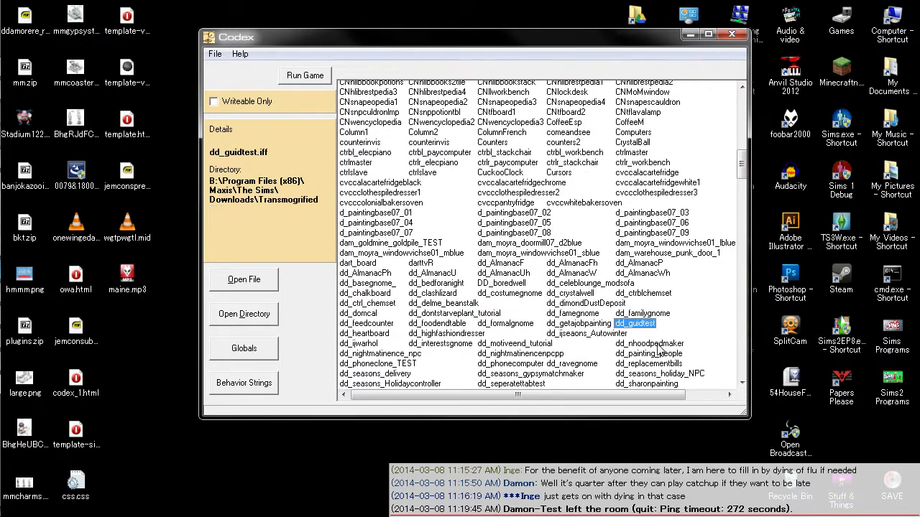
{"action": "key", "text": "Right"}
{"action": "key", "text": "Right"}
{"action": "key", "text": "Right"}
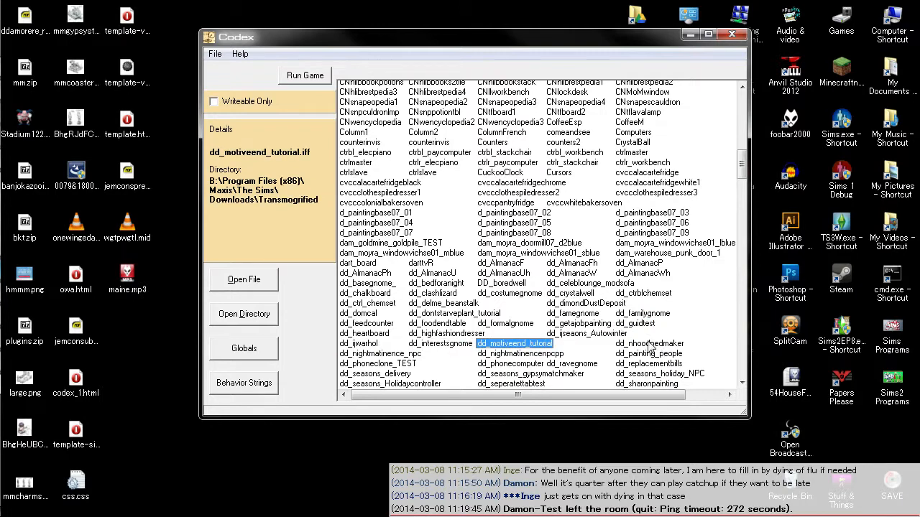
{"action": "left_click", "coordinate": [358, 274]}
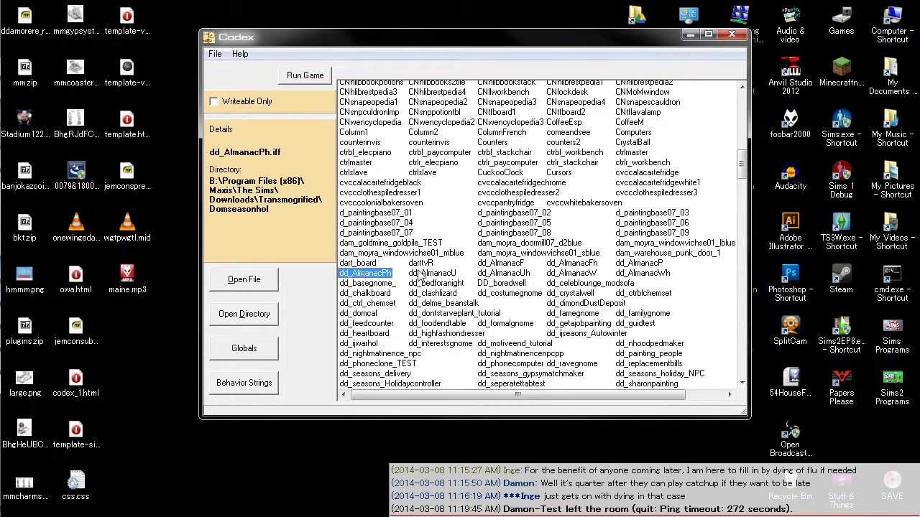
{"action": "left_click", "coordinate": [419, 274]}
{"action": "left_click", "coordinate": [496, 275]}
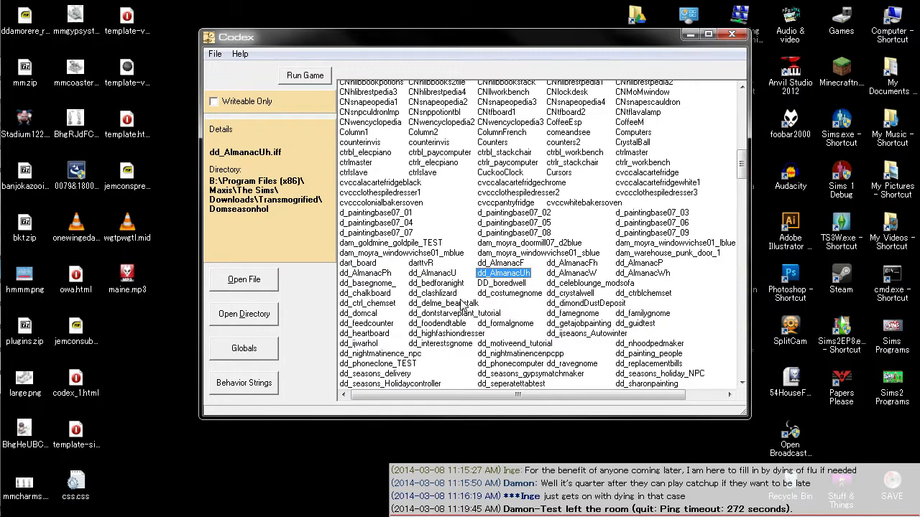
{"action": "key", "text": "Right"}
{"action": "key", "text": "Right"}
{"action": "key", "text": "Right"}
{"action": "key", "text": "Right"}
{"action": "key", "text": "Right"}
{"action": "key", "text": "Right"}
{"action": "key", "text": "Right"}
{"action": "key", "text": "Right"}
{"action": "key", "text": "Right"}
{"action": "key", "text": "Right"}
{"action": "key", "text": "Right"}
{"action": "key", "text": "Right"}
{"action": "key", "text": "Right"}
{"action": "key", "text": "Right"}
{"action": "key", "text": "Right"}
{"action": "key", "text": "Right"}
{"action": "key", "text": "Right"}
{"action": "key", "text": "Right"}
{"action": "key", "text": "Right"}
{"action": "key", "text": "Right"}
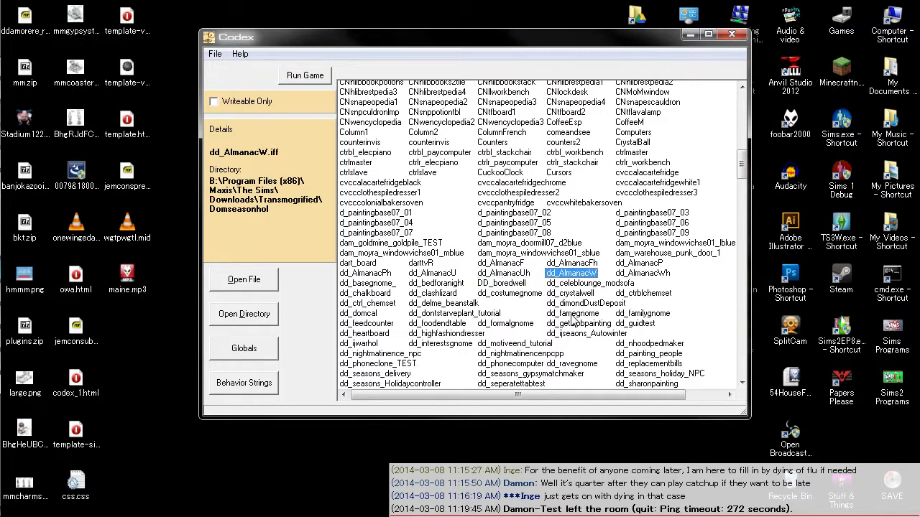
- Find dd_showertoilettutorial further down the file list, open it, and move its window beside the desktop icons
{"action": "left_click", "coordinate": [414, 386]}
{"action": "scroll", "coordinate": [593, 365], "scroll_direction": "down", "scroll_amount": 1}
{"action": "left_click", "coordinate": [655, 346]}
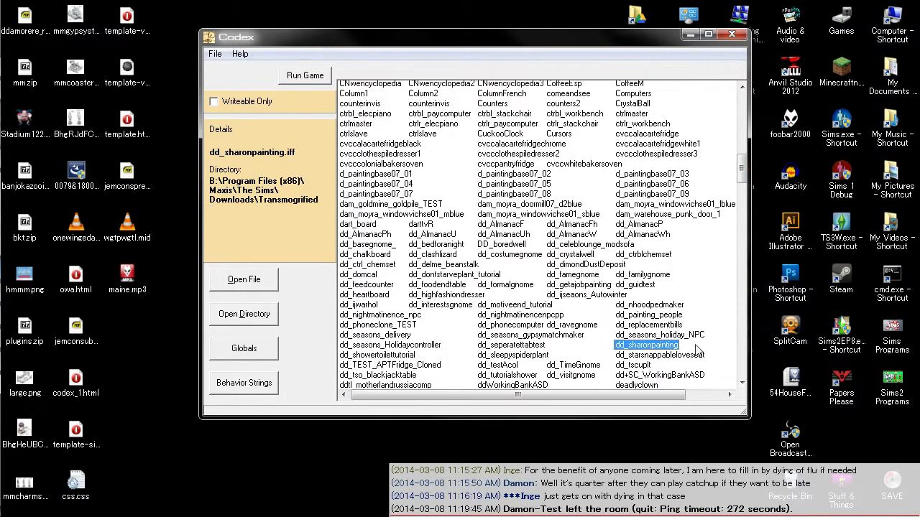
{"action": "left_click", "coordinate": [662, 356]}
{"action": "left_click", "coordinate": [496, 355]}
{"action": "double_click", "coordinate": [378, 355]}
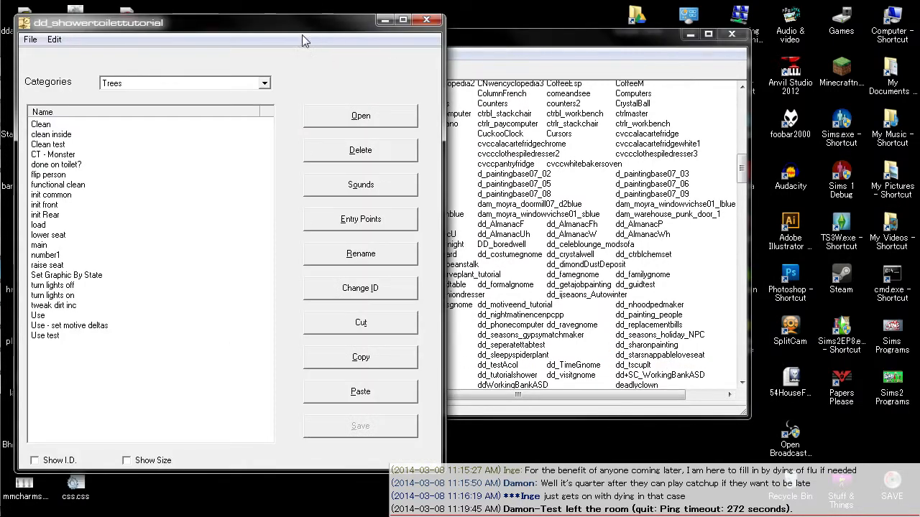
{"action": "left_click_drag", "start_coordinate": [237, 29], "coordinate": [458, 36]}
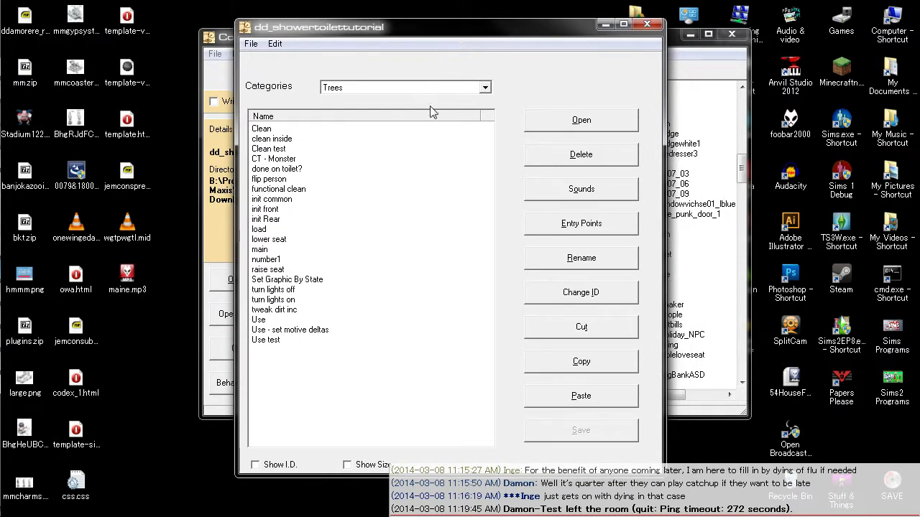
- Switch the file's category to Raw File and examine its full list of resources
{"action": "left_click_drag", "start_coordinate": [344, 381], "coordinate": [337, 189]}
{"action": "left_click_drag", "start_coordinate": [338, 129], "coordinate": [407, 379]}
{"action": "left_click", "coordinate": [388, 86]}
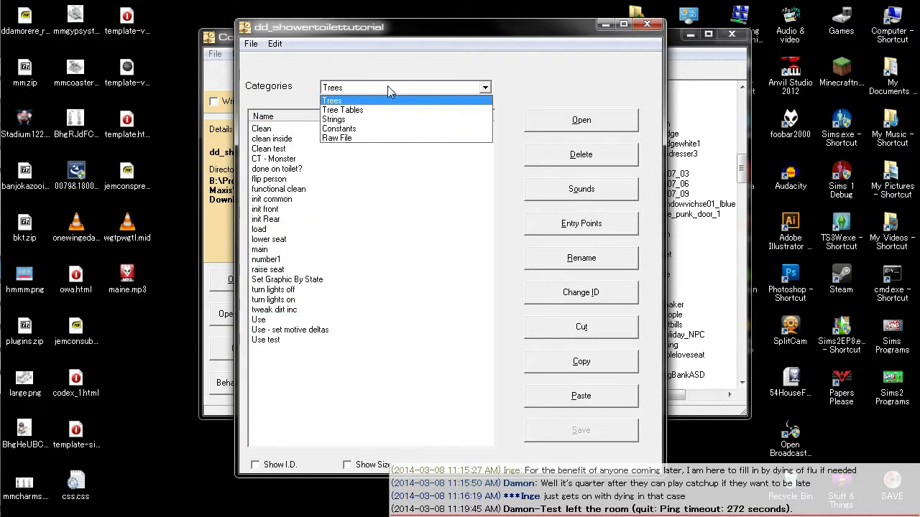
{"action": "left_click", "coordinate": [346, 137]}
{"action": "scroll", "coordinate": [374, 190], "scroll_direction": "down", "scroll_amount": 1}
{"action": "scroll", "coordinate": [373, 189], "scroll_direction": "down", "scroll_amount": 15}
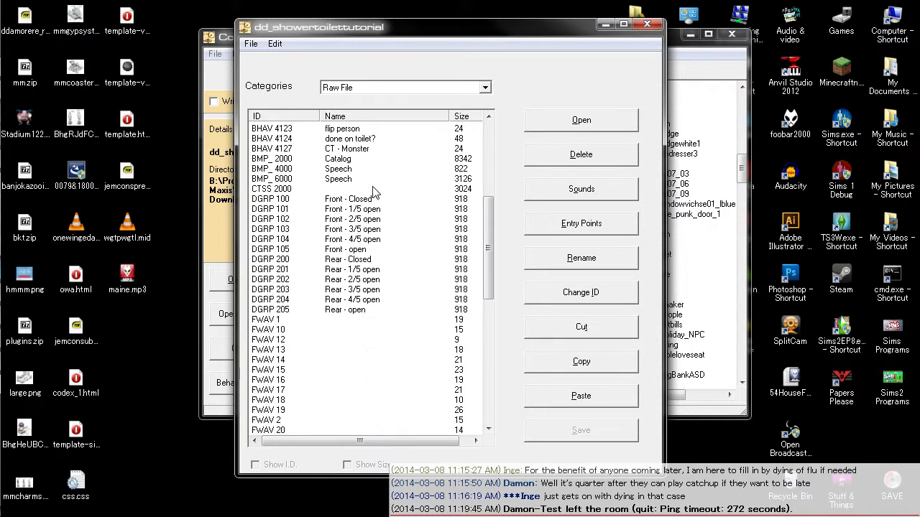
{"action": "scroll", "coordinate": [369, 188], "scroll_direction": "up", "scroll_amount": 18}
{"action": "left_click", "coordinate": [369, 189]}
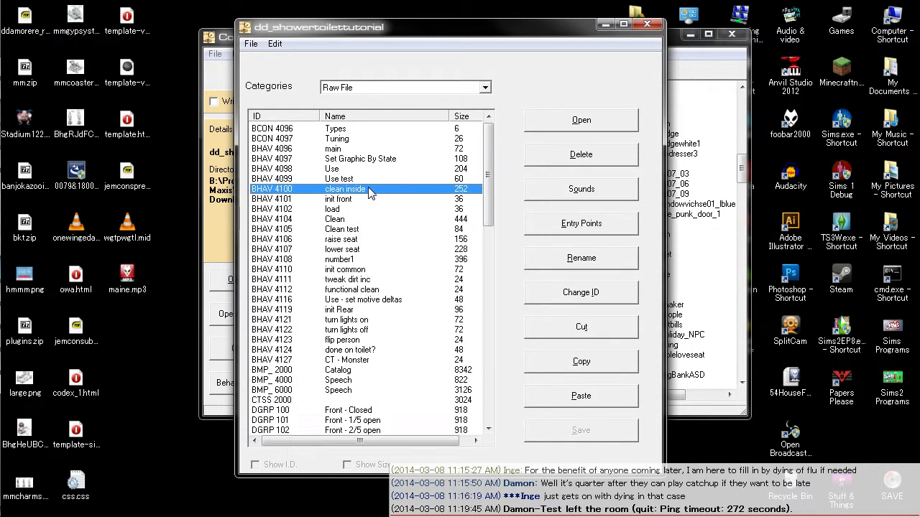
{"action": "scroll", "coordinate": [369, 190], "scroll_direction": "down", "scroll_amount": 15}
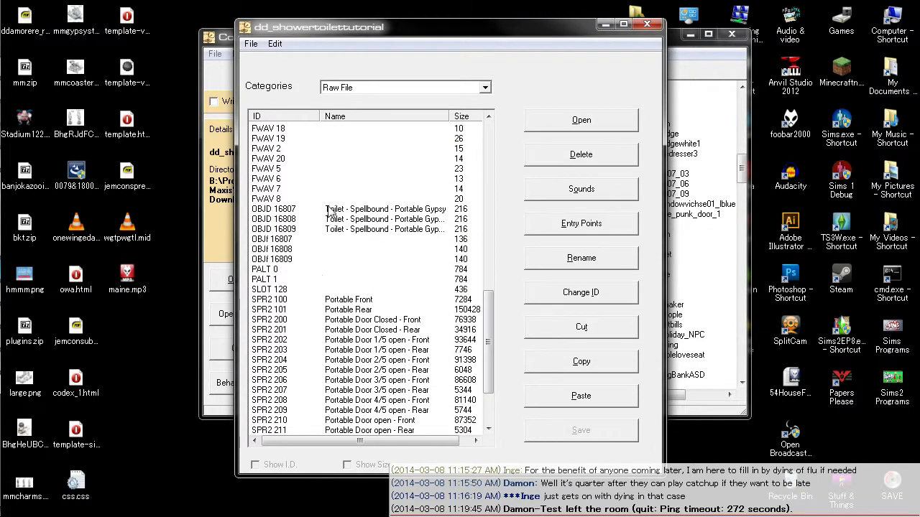
{"action": "scroll", "coordinate": [314, 237], "scroll_direction": "down", "scroll_amount": 3}
- Switch the category back to Trees and open the number1 behavior tree
{"action": "left_click", "coordinate": [403, 87]}
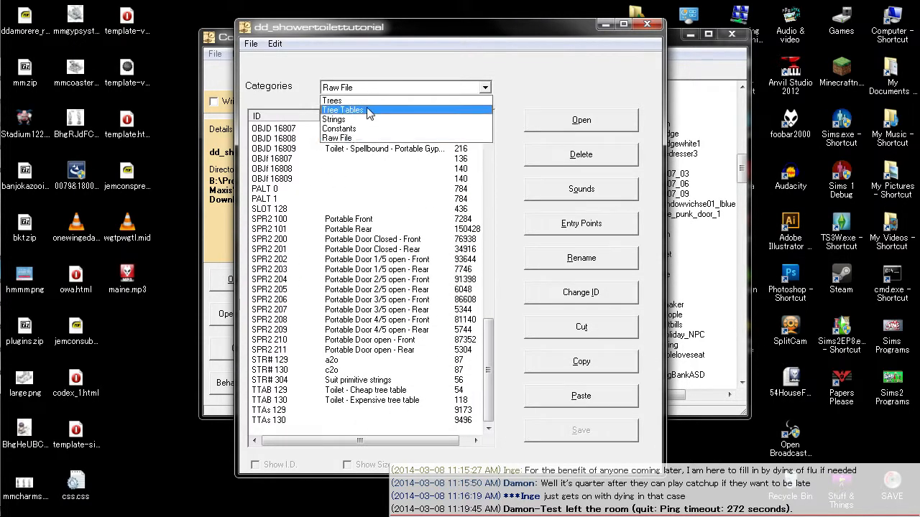
{"action": "left_click", "coordinate": [366, 96]}
{"action": "left_click", "coordinate": [400, 220]}
{"action": "left_click", "coordinate": [328, 411]}
{"action": "left_click_drag", "start_coordinate": [337, 379], "coordinate": [300, 395]}
{"action": "double_click", "coordinate": [319, 260]}
- Examine the nodes of the number1 tree through to its final node in a maximized window, and close the tree
{"action": "left_click_drag", "start_coordinate": [579, 184], "coordinate": [550, 230]}
{"action": "left_click_drag", "start_coordinate": [516, 301], "coordinate": [538, 160]}
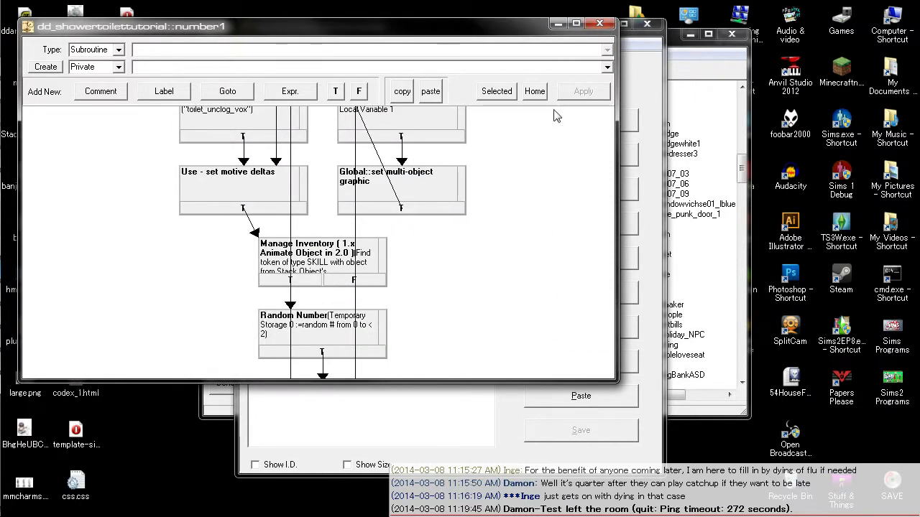
{"action": "left_click", "coordinate": [577, 25]}
{"action": "left_click_drag", "start_coordinate": [506, 273], "coordinate": [488, 380]}
{"action": "left_click_drag", "start_coordinate": [587, 181], "coordinate": [529, 356]}
{"action": "left_click_drag", "start_coordinate": [561, 301], "coordinate": [696, 184]}
{"action": "left_click_drag", "start_coordinate": [697, 347], "coordinate": [684, 236]}
{"action": "left_click_drag", "start_coordinate": [691, 362], "coordinate": [685, 119]}
{"action": "left_click_drag", "start_coordinate": [700, 388], "coordinate": [689, 239]}
{"action": "left_click_drag", "start_coordinate": [690, 471], "coordinate": [700, 269]}
{"action": "left_click_drag", "start_coordinate": [703, 441], "coordinate": [709, 241]}
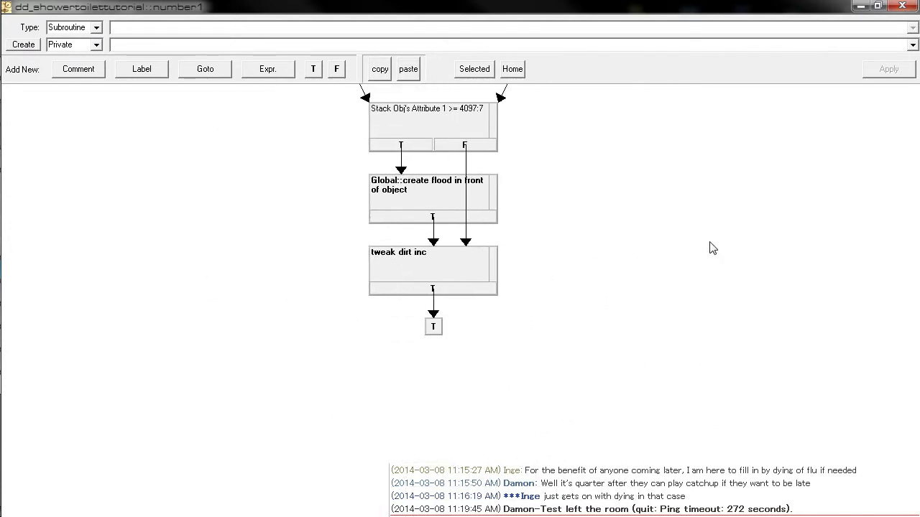
{"action": "left_click", "coordinate": [902, 6]}
{"action": "left_click", "coordinate": [428, 409]}
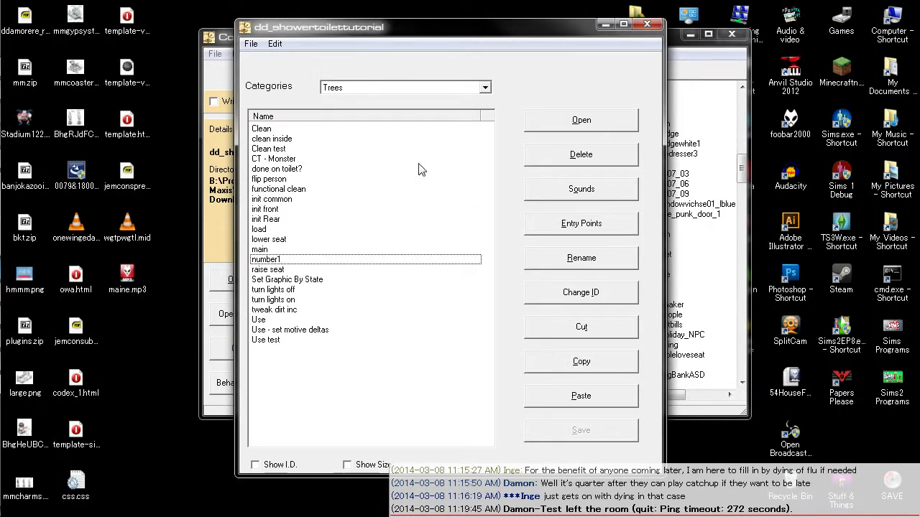
- Switch the category to Tree Tables, open "Toilet - Expensive tree table" to view its interactions, and close it
{"action": "left_click", "coordinate": [387, 87]}
{"action": "left_click", "coordinate": [374, 113]}
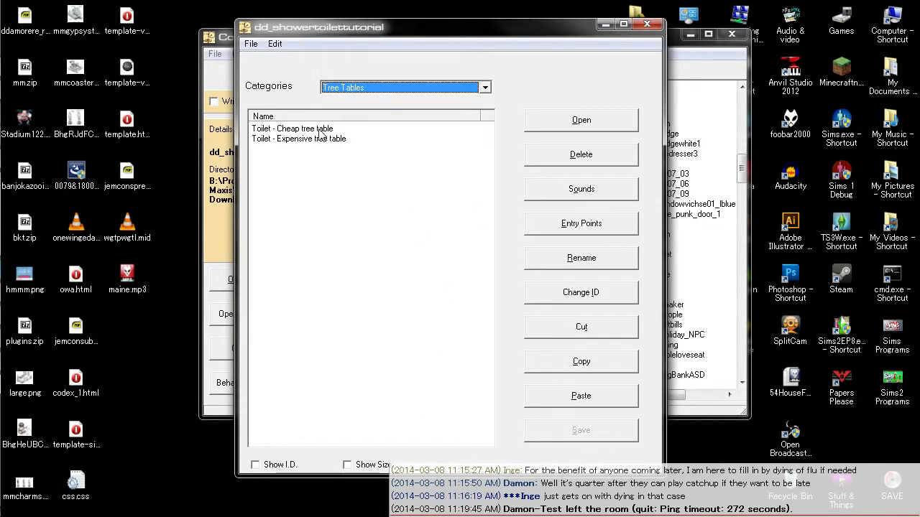
{"action": "left_click", "coordinate": [319, 130]}
{"action": "left_click", "coordinate": [392, 89]}
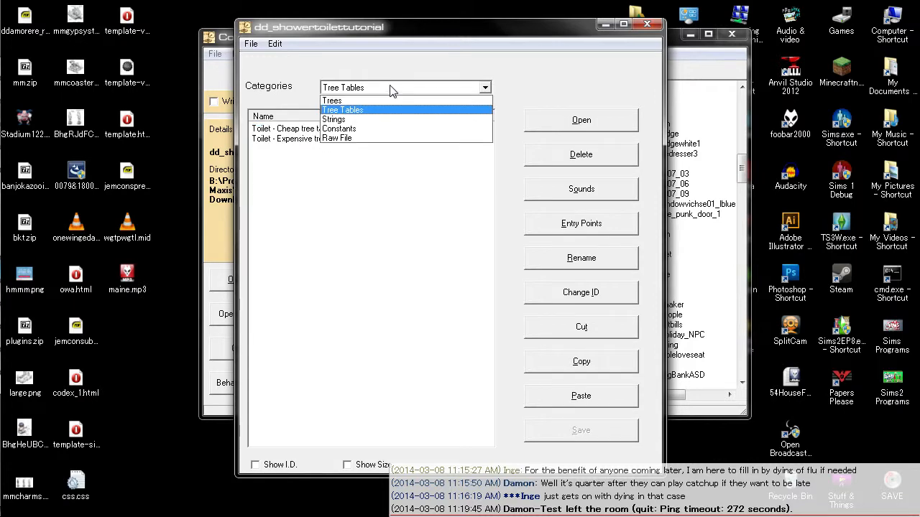
{"action": "left_click", "coordinate": [392, 88]}
{"action": "left_click", "coordinate": [319, 215]}
{"action": "double_click", "coordinate": [337, 140]}
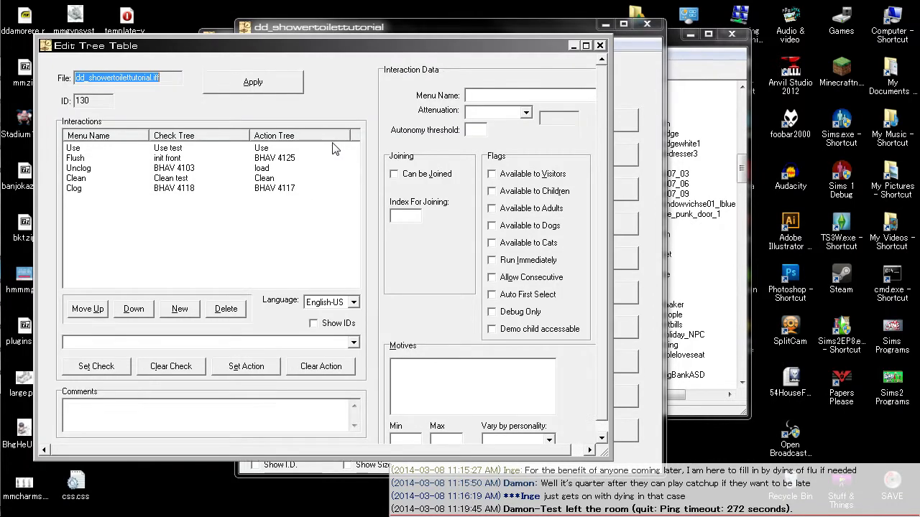
{"action": "left_click", "coordinate": [600, 46]}
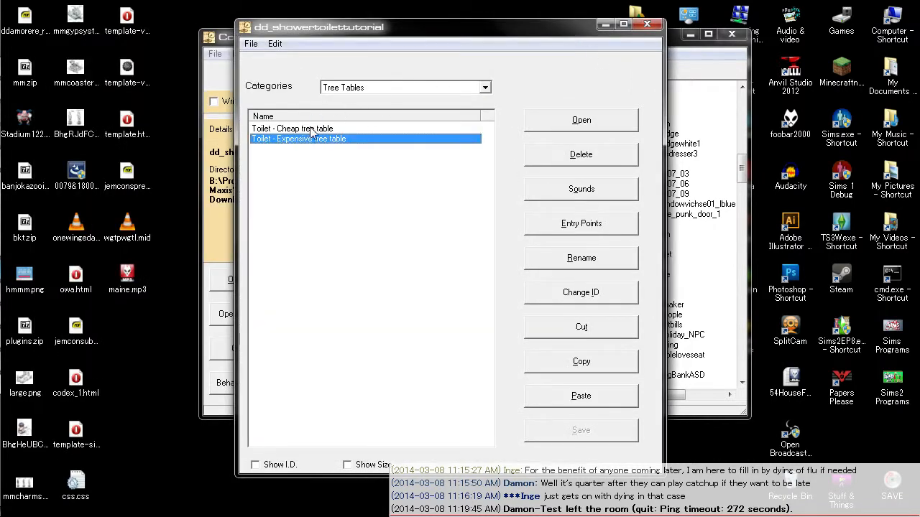
- Open "Toilet - Cheap tree table", examine its Use and Clean interactions and their comments, and close it
{"action": "double_click", "coordinate": [311, 129]}
{"action": "left_click", "coordinate": [312, 175]}
{"action": "left_click", "coordinate": [311, 165]}
{"action": "left_click", "coordinate": [310, 175]}
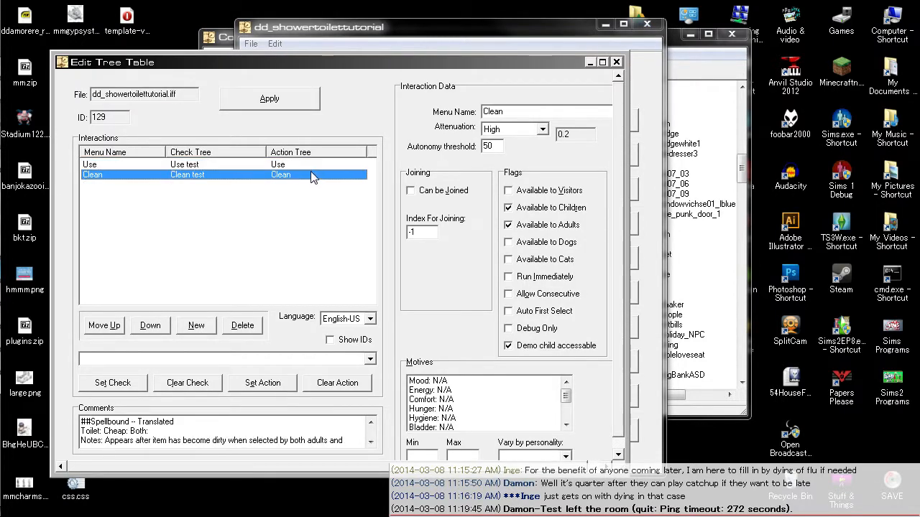
{"action": "left_click", "coordinate": [370, 442]}
{"action": "key", "text": "Up"}
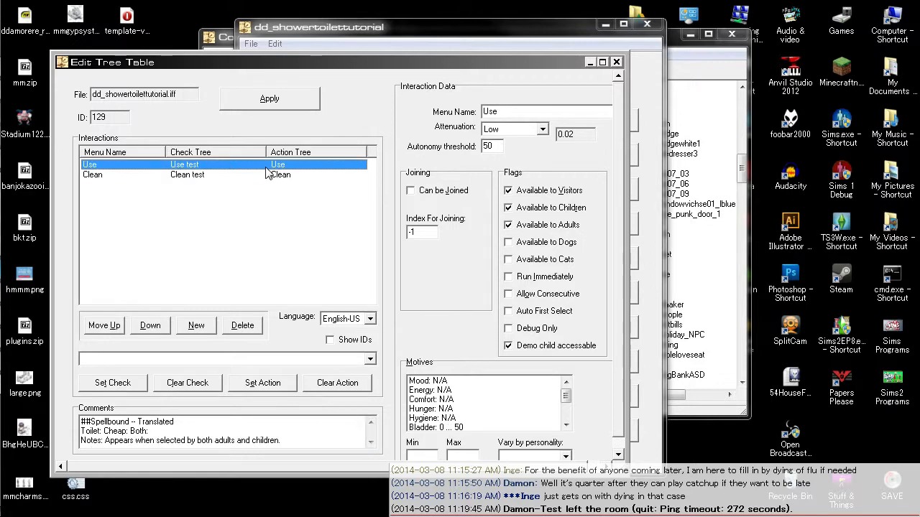
{"action": "left_click", "coordinate": [615, 63]}
- Open "Toilet - Expensive tree table", examine its Flush, Unclog, Clean and Clog interactions including the Flush comments, and close it
{"action": "double_click", "coordinate": [335, 134]}
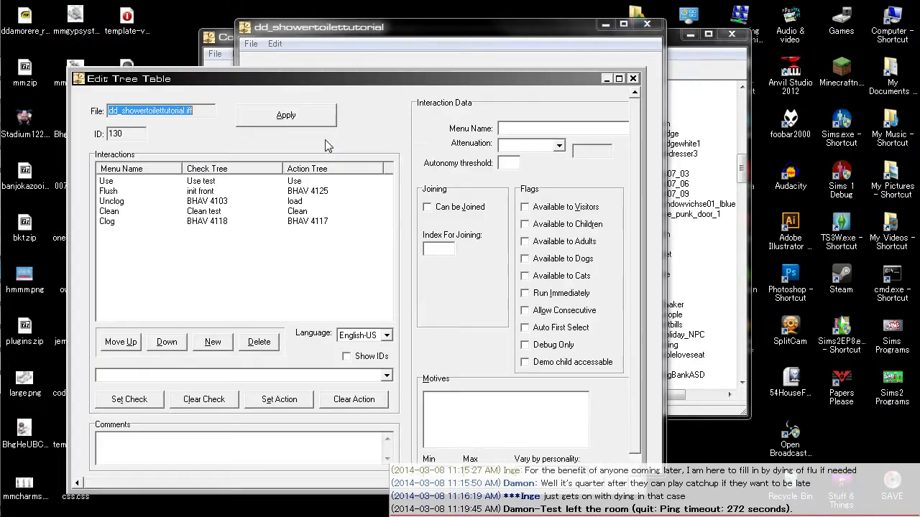
{"action": "left_click", "coordinate": [264, 191]}
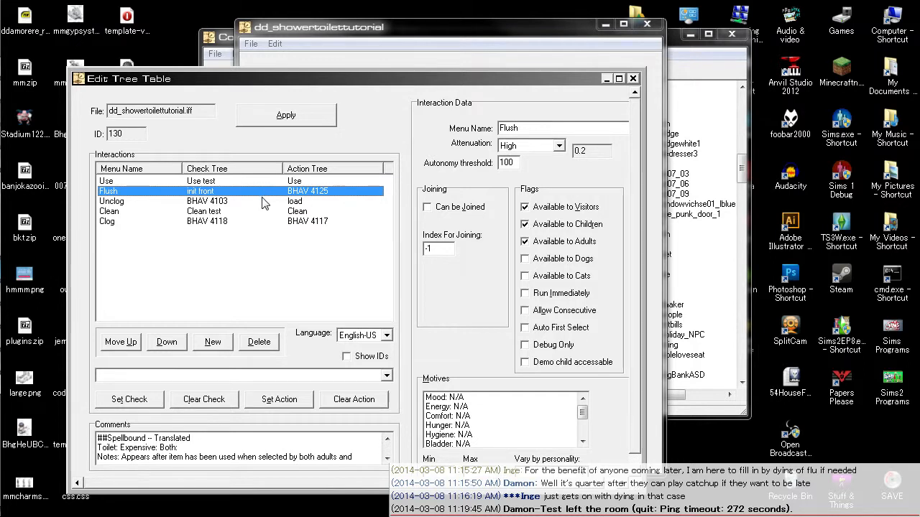
{"action": "left_click", "coordinate": [263, 202]}
{"action": "left_click", "coordinate": [265, 212]}
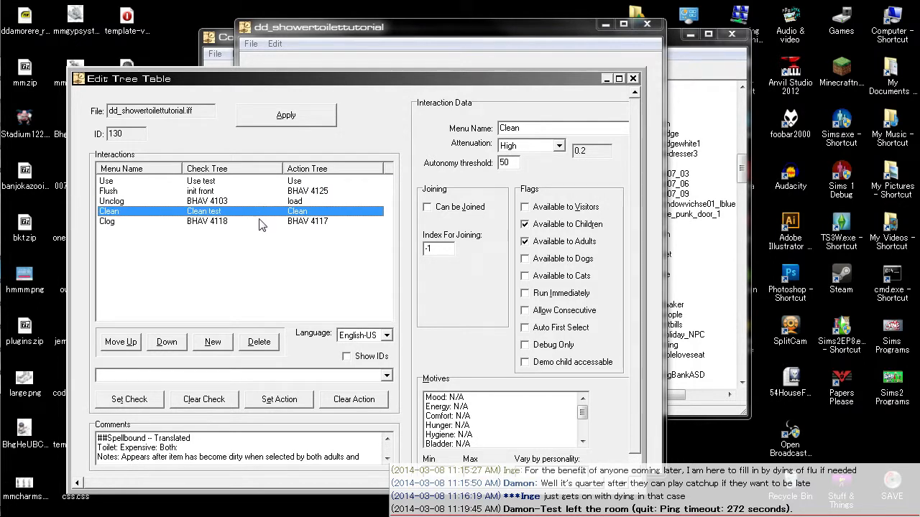
{"action": "left_click", "coordinate": [260, 221]}
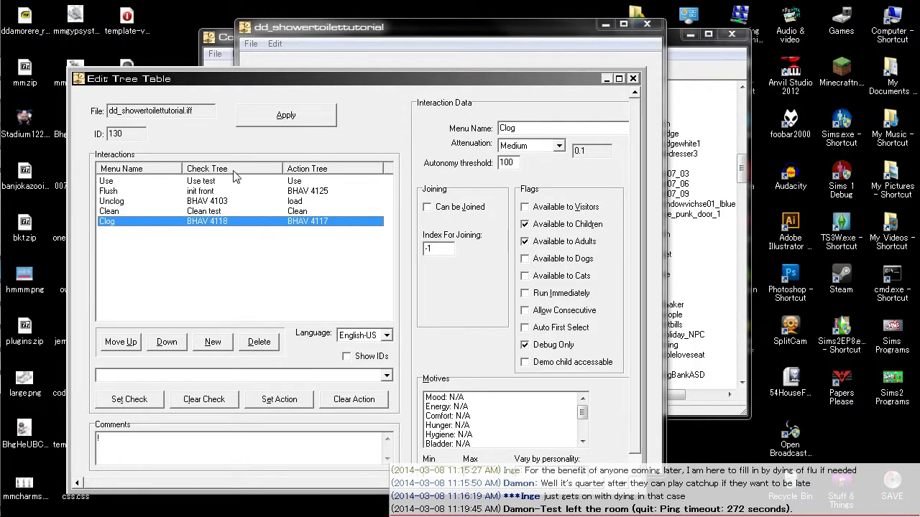
{"action": "left_click", "coordinate": [264, 192]}
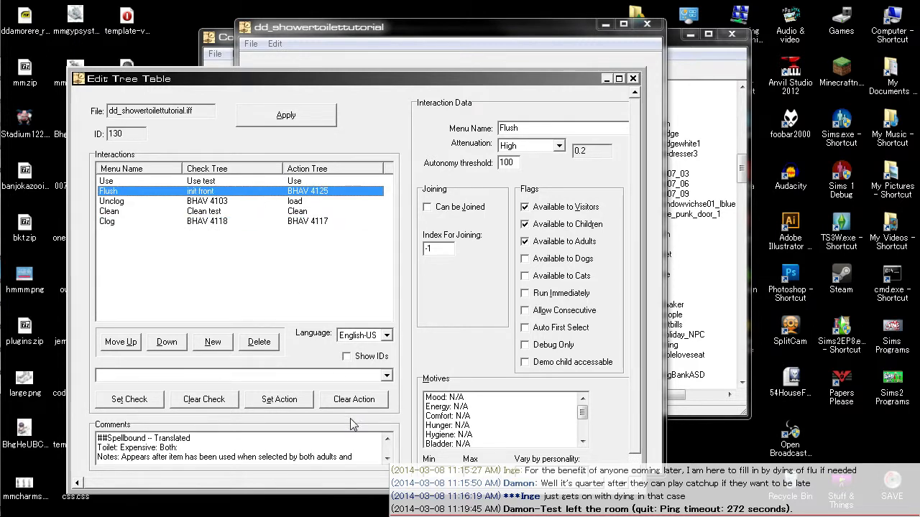
{"action": "left_click", "coordinate": [387, 459]}
{"action": "left_click", "coordinate": [255, 268]}
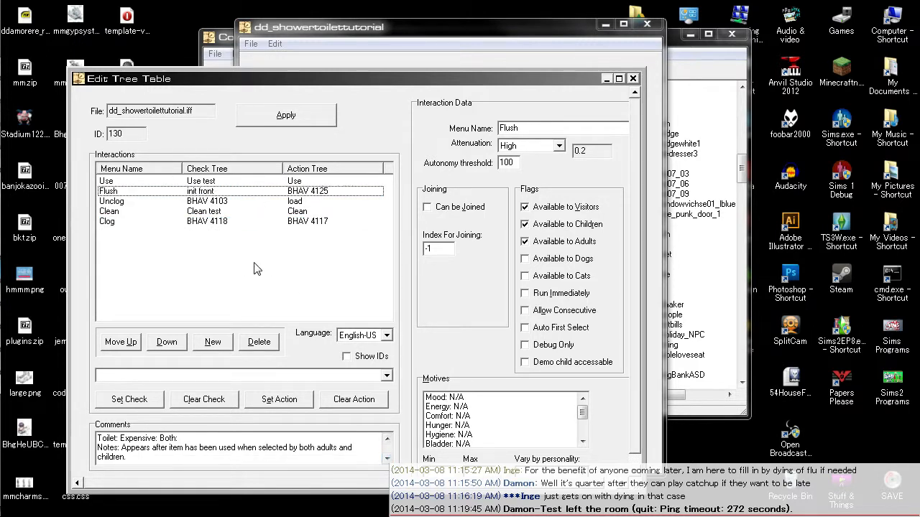
{"action": "left_click", "coordinate": [632, 79]}
- View the file's resources in the Strings, Constants and Raw File categories in turn
{"action": "left_click", "coordinate": [363, 87]}
{"action": "left_click", "coordinate": [394, 119]}
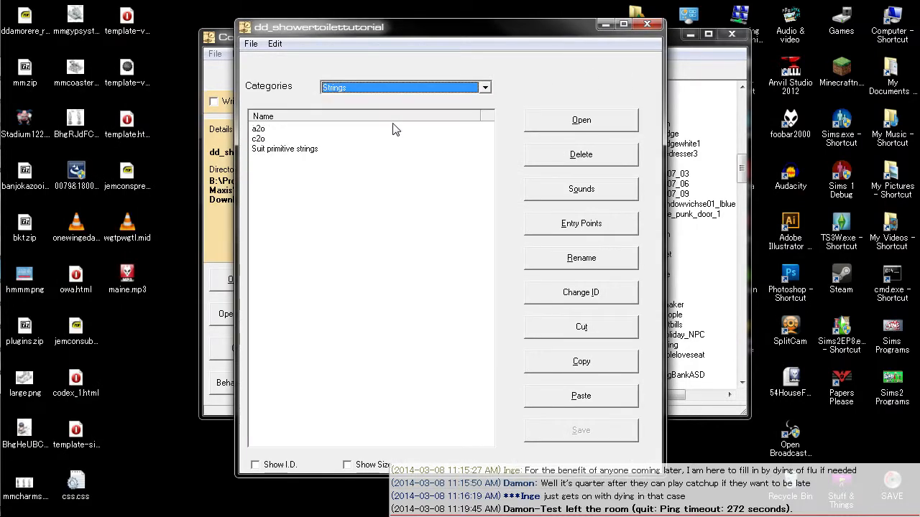
{"action": "left_click", "coordinate": [328, 151]}
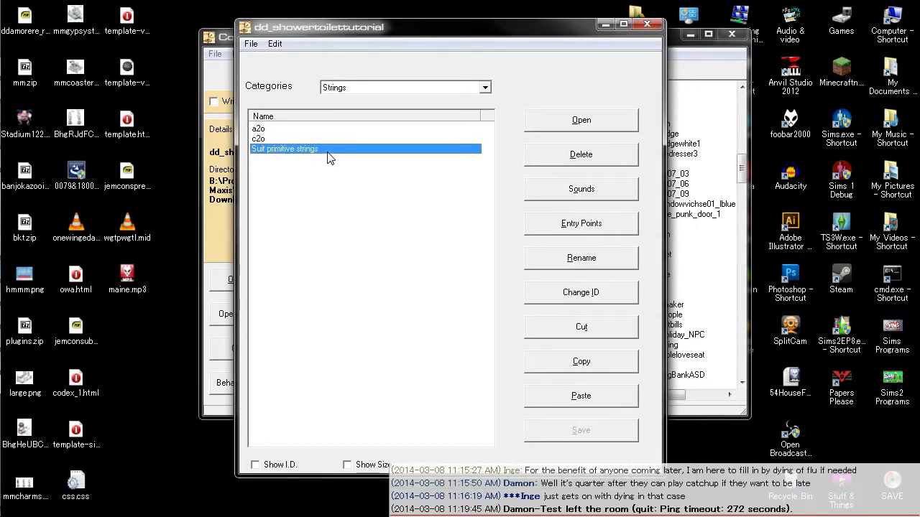
{"action": "left_click", "coordinate": [411, 88]}
{"action": "left_click", "coordinate": [387, 130]}
{"action": "left_click", "coordinate": [376, 139]}
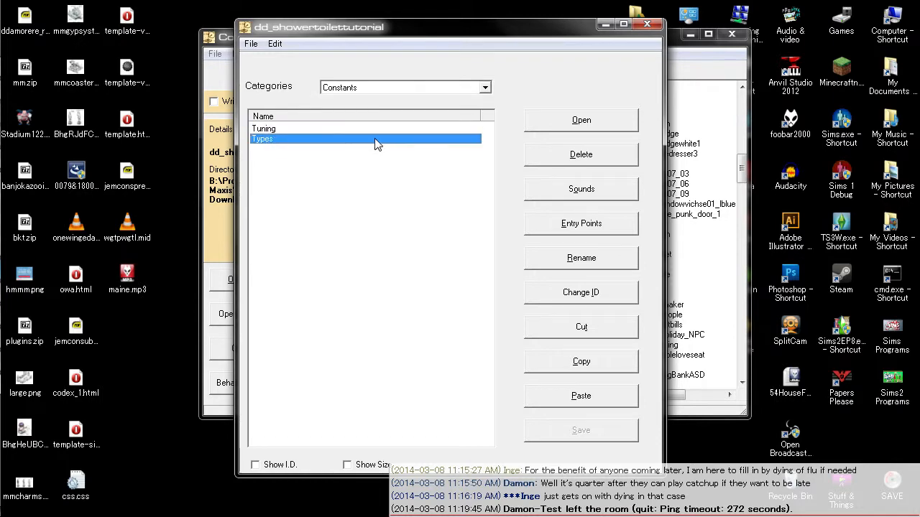
{"action": "left_click", "coordinate": [406, 87]}
{"action": "left_click", "coordinate": [357, 138]}
{"action": "left_click", "coordinate": [355, 141]}
{"action": "scroll", "coordinate": [355, 141], "scroll_direction": "up", "scroll_amount": 20}
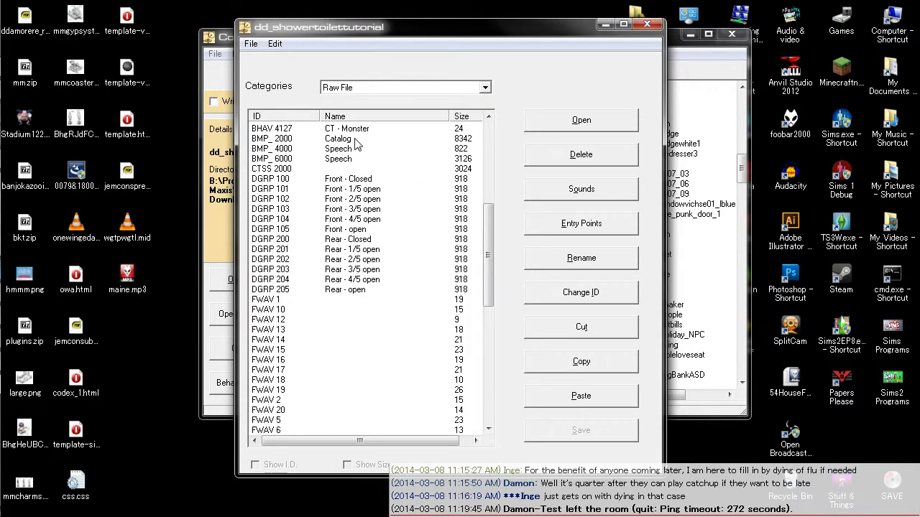
- Return to the Tree Tables category, check the Use and Clean interactions of "Toilet - Cheap tree table", and close it
{"action": "left_click", "coordinate": [356, 92]}
{"action": "left_click", "coordinate": [356, 99]}
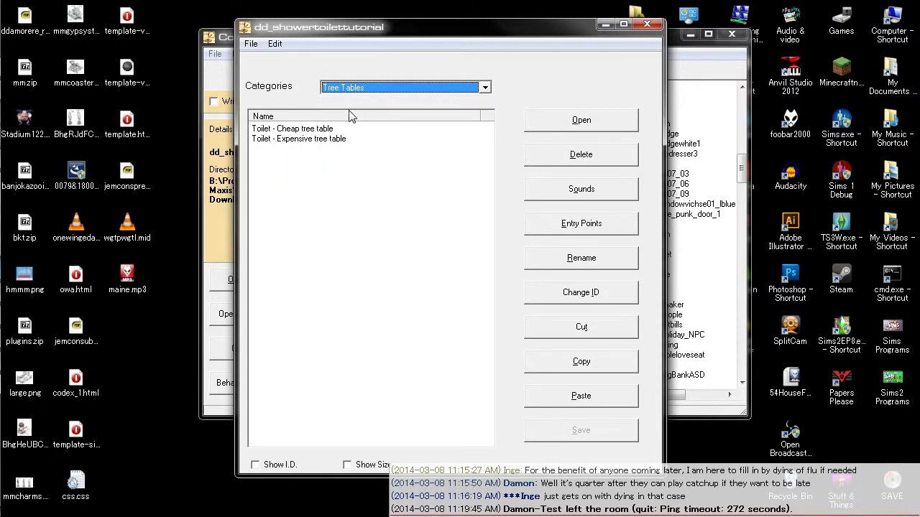
{"action": "double_click", "coordinate": [313, 129]}
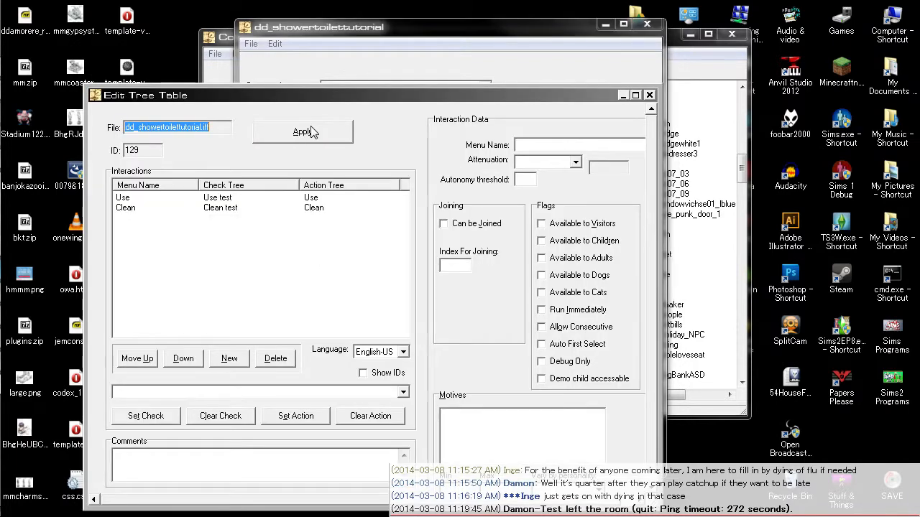
{"action": "left_click", "coordinate": [302, 197]}
{"action": "left_click", "coordinate": [303, 208]}
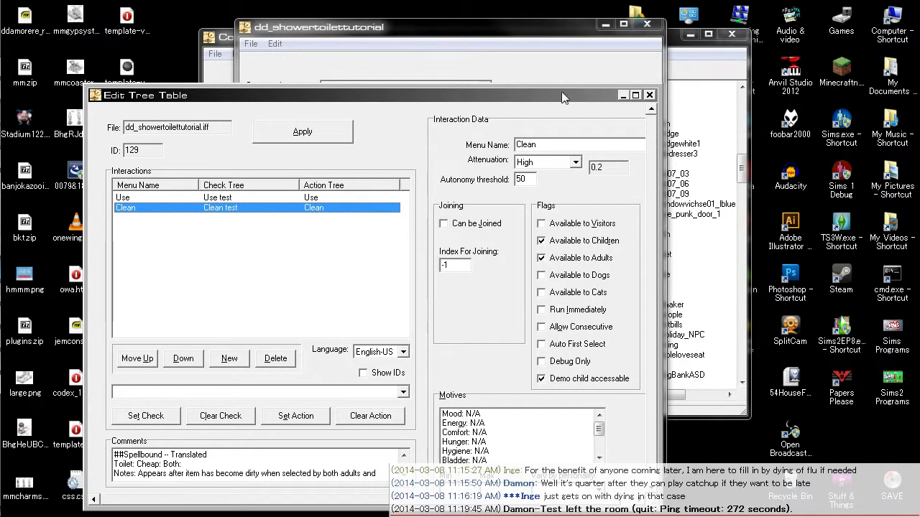
{"action": "left_click", "coordinate": [649, 95]}
- Open "Toilet - Expensive tree table", review the settings of each interaction from Use to Clog, and close it
{"action": "left_click", "coordinate": [376, 87]}
{"action": "left_click", "coordinate": [363, 97]}
{"action": "double_click", "coordinate": [325, 139]}
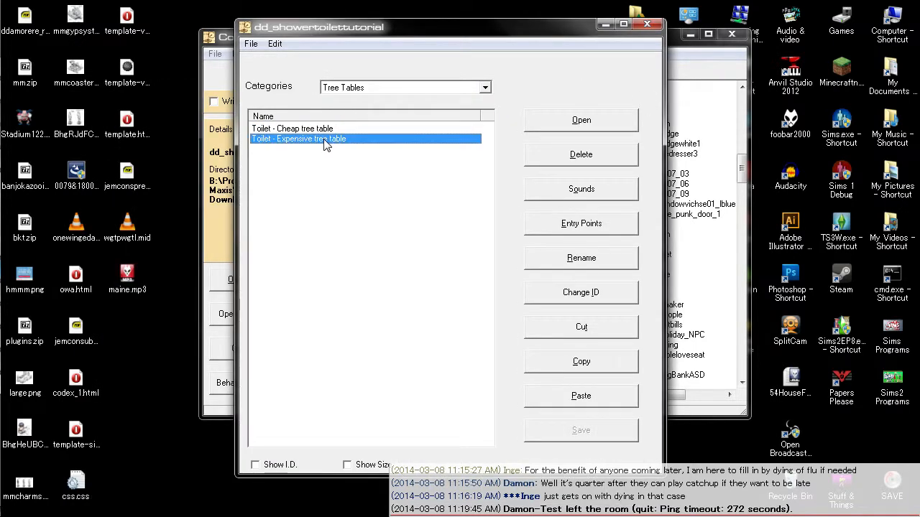
{"action": "left_click", "coordinate": [287, 204]}
{"action": "left_click", "coordinate": [286, 214]}
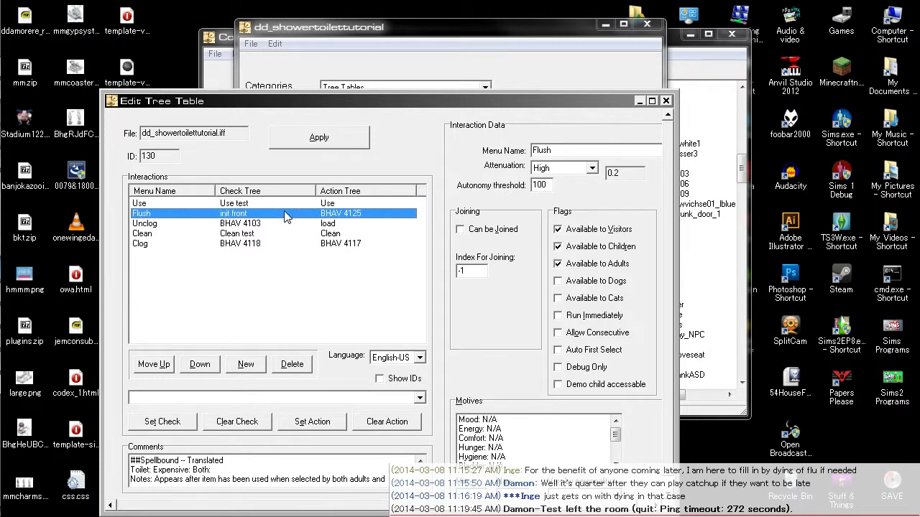
{"action": "left_click", "coordinate": [286, 224]}
{"action": "left_click", "coordinate": [296, 233]}
{"action": "left_click", "coordinate": [313, 243]}
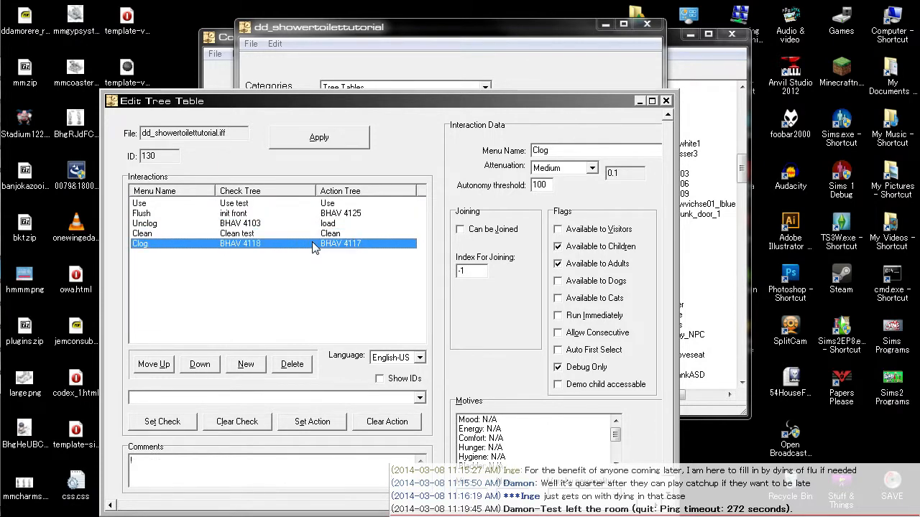
{"action": "left_click", "coordinate": [314, 235]}
{"action": "left_click", "coordinate": [306, 224]}
{"action": "left_click", "coordinate": [302, 214]}
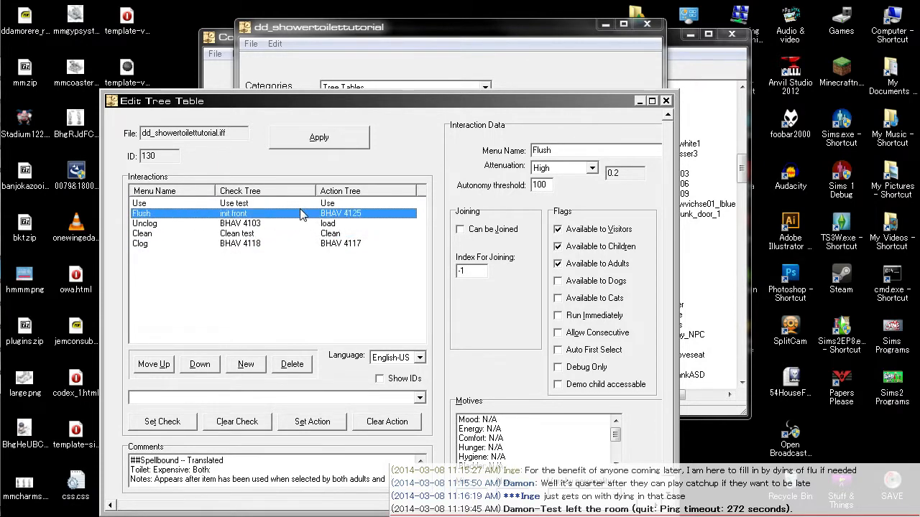
{"action": "left_click", "coordinate": [666, 101]}
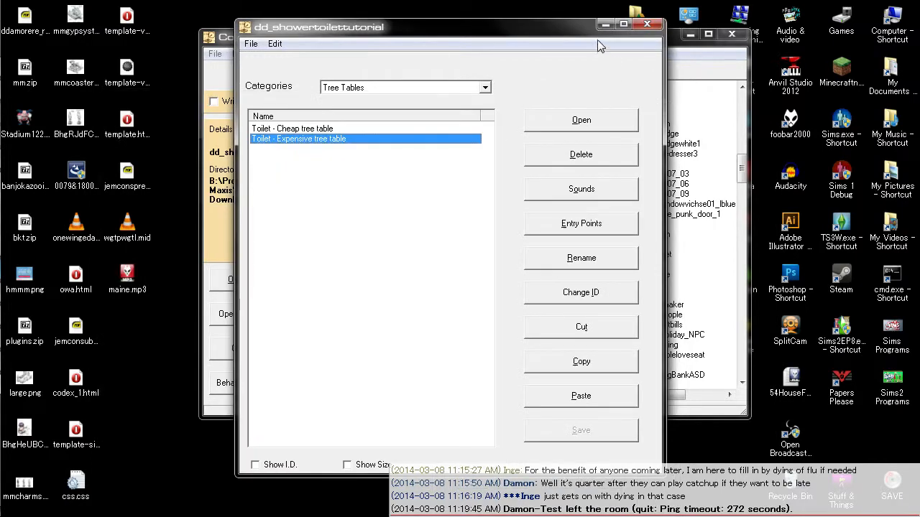
- Keep the Tree Tables category selected and turn on the display of resource IDs
{"action": "left_click", "coordinate": [432, 88]}
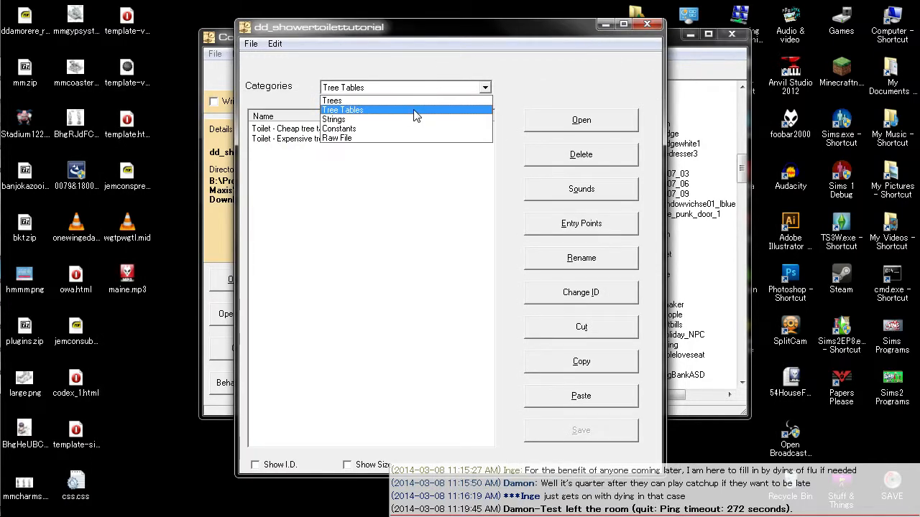
{"action": "left_click", "coordinate": [414, 111]}
{"action": "left_click", "coordinate": [350, 129]}
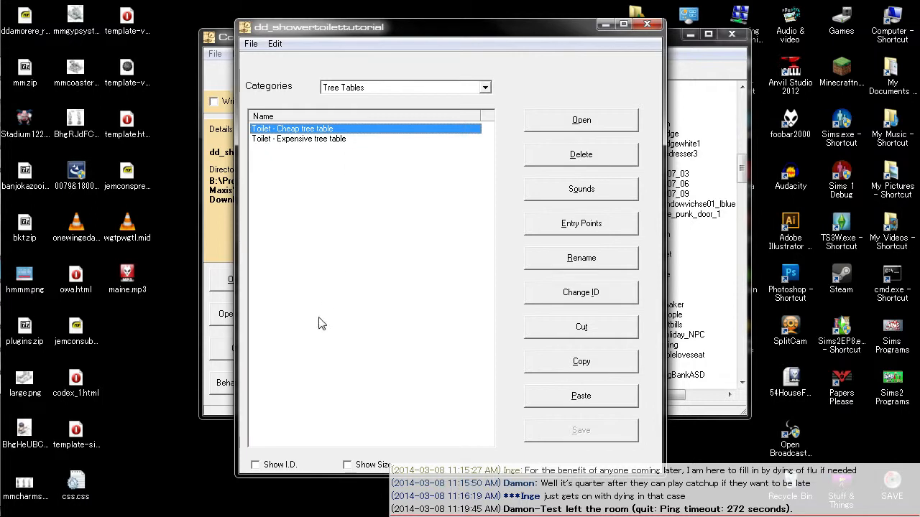
{"action": "left_click", "coordinate": [266, 466]}
{"action": "left_click", "coordinate": [472, 128]}
- View the Strings and Constants resources with their IDs shown, and return to the Tree Tables category
{"action": "left_click", "coordinate": [475, 88]}
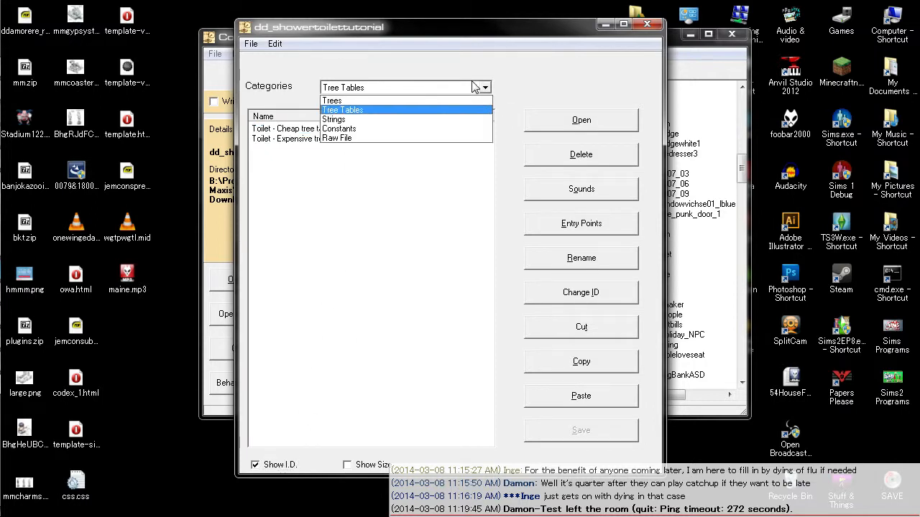
{"action": "left_click", "coordinate": [425, 121]}
{"action": "left_click", "coordinate": [406, 88]}
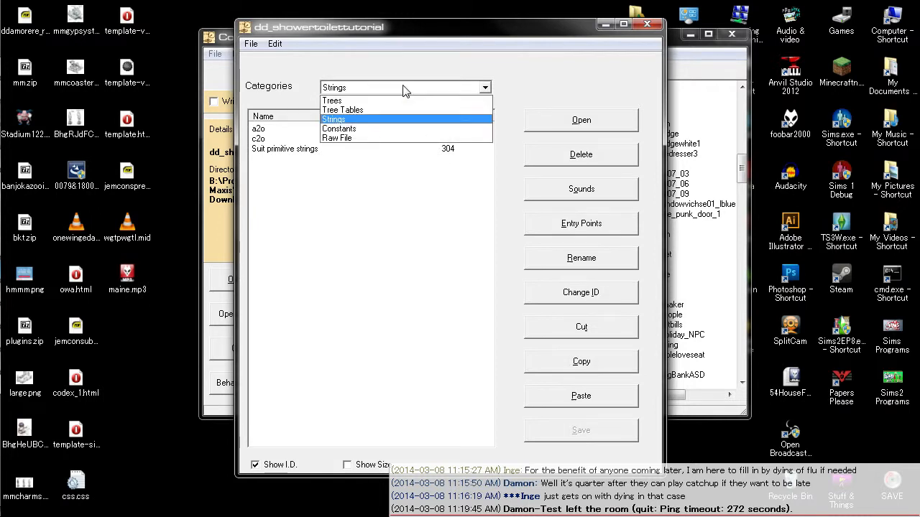
{"action": "left_click", "coordinate": [407, 129]}
{"action": "left_click", "coordinate": [400, 92]}
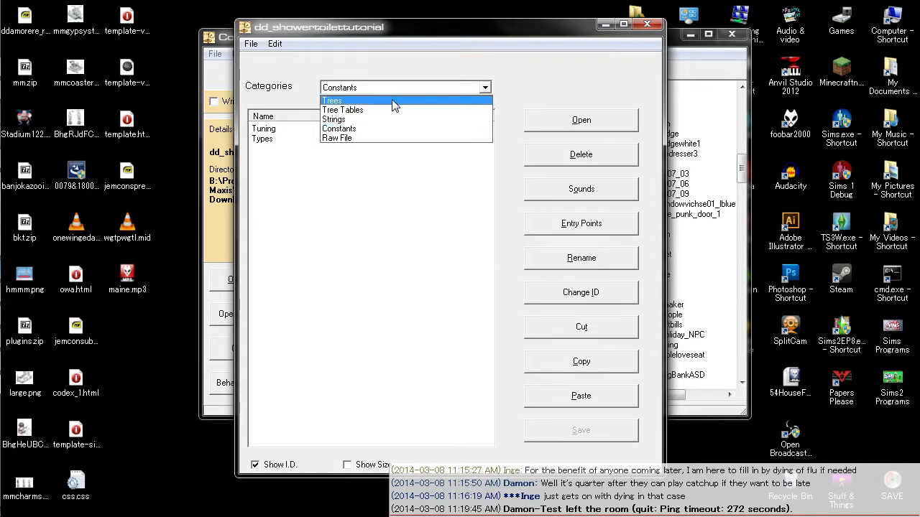
{"action": "left_click", "coordinate": [417, 110]}
- Open "Toilet - Cheap tree table", add a new interaction, and set its menu name to "Shower"
{"action": "double_click", "coordinate": [368, 130]}
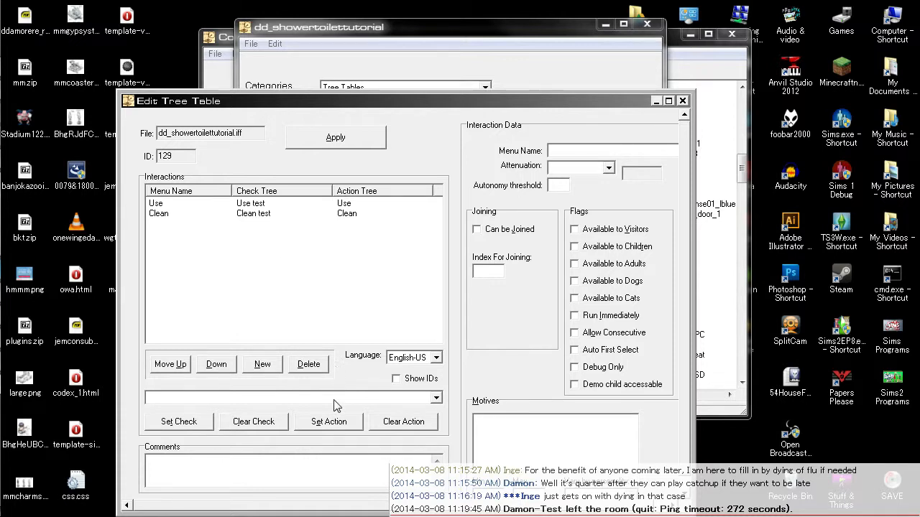
{"action": "left_click", "coordinate": [263, 366]}
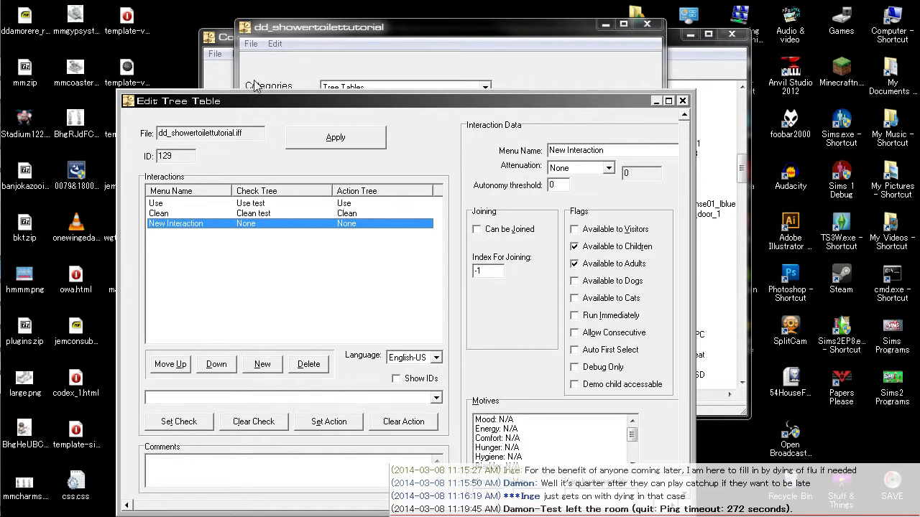
{"action": "left_click_drag", "start_coordinate": [247, 105], "coordinate": [261, 62]}
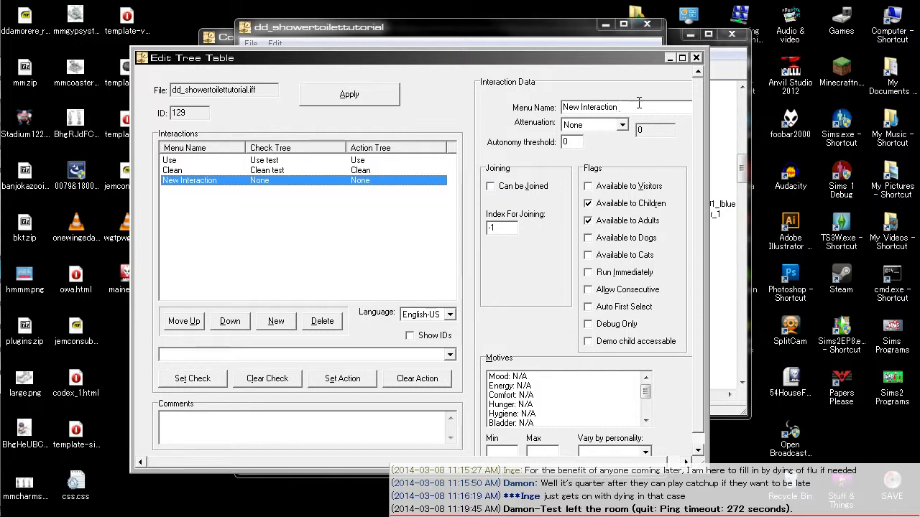
{"action": "left_click_drag", "start_coordinate": [630, 103], "coordinate": [337, 76]}
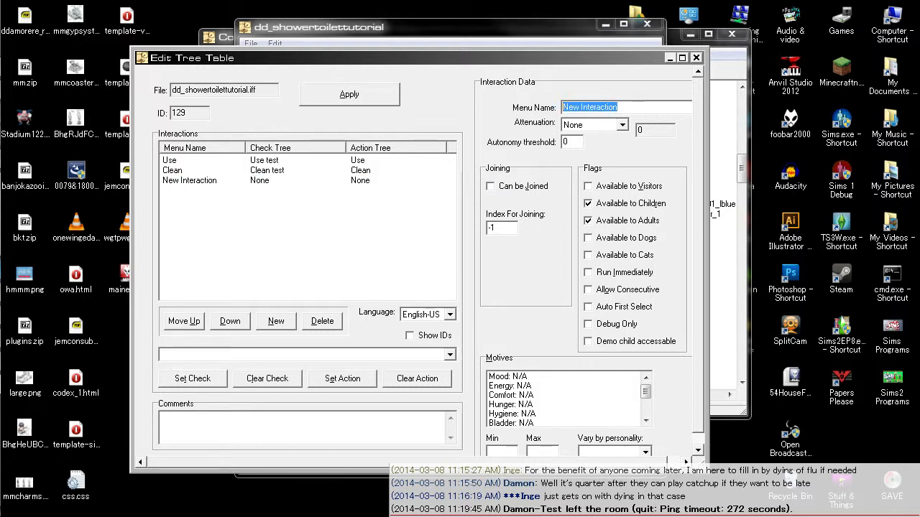
{"action": "type", "text": "Shower"}
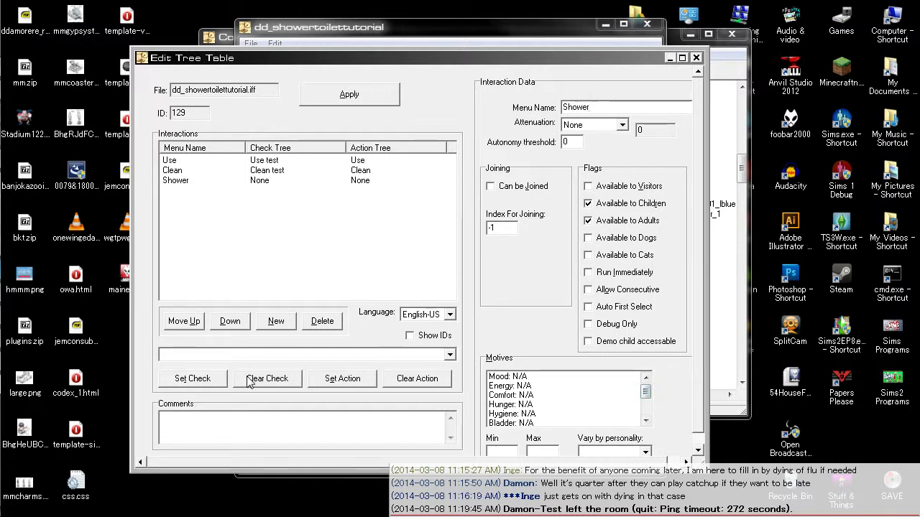
- Apply the changes with the Shower interaction selected, and close the tree table
{"action": "left_click", "coordinate": [291, 184]}
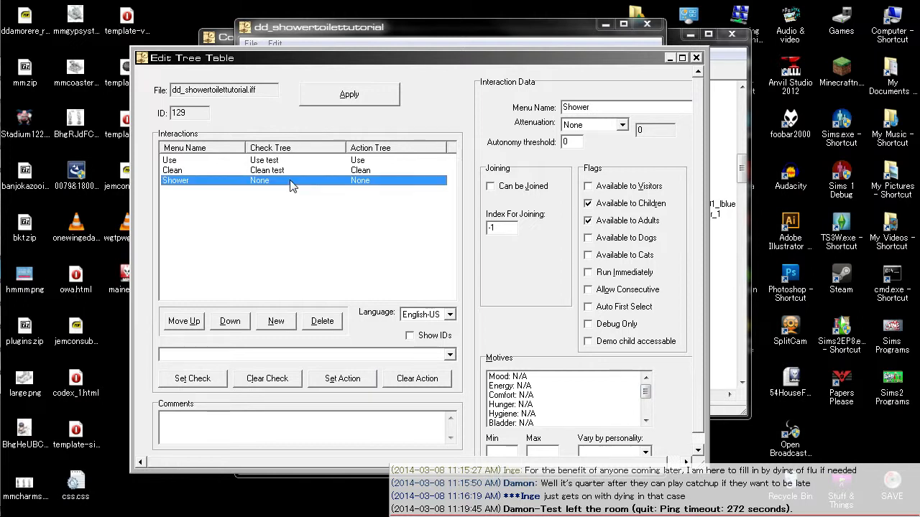
{"action": "left_click", "coordinate": [365, 92]}
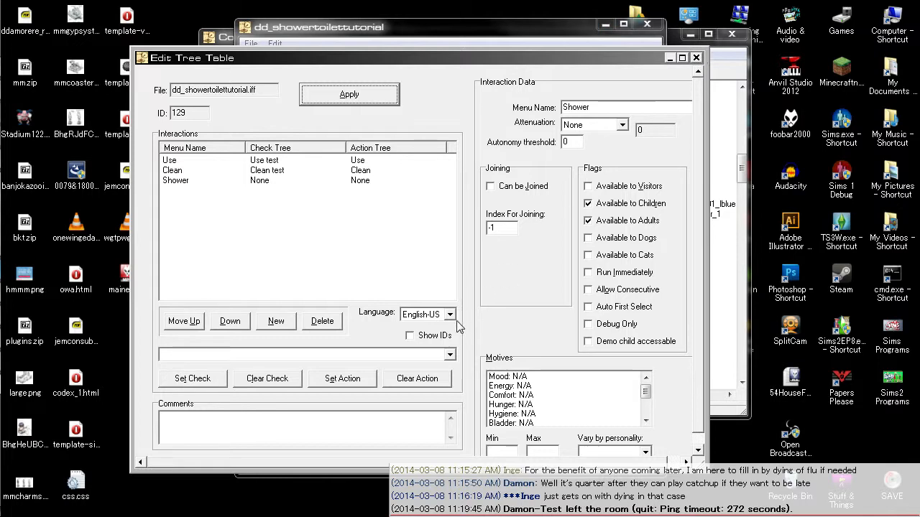
{"action": "left_click", "coordinate": [696, 57]}
{"action": "left_click", "coordinate": [584, 440]}
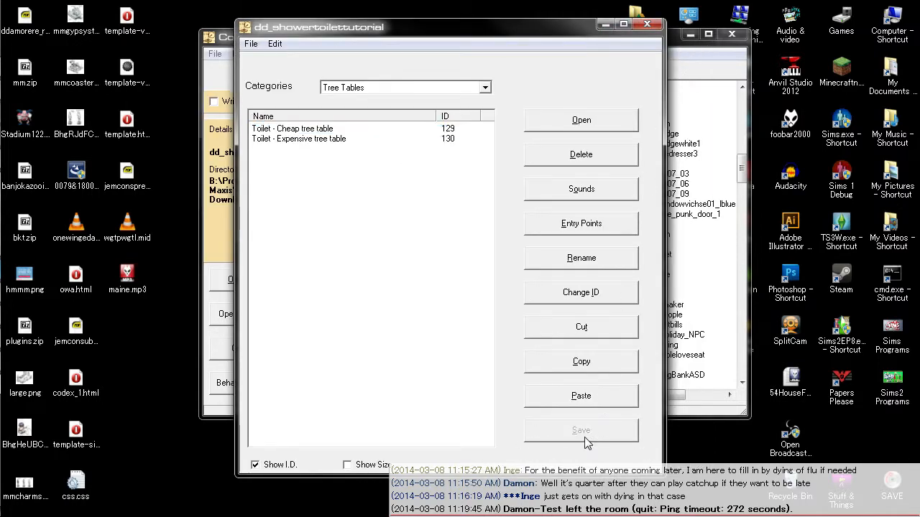
- Switch the dd_showertoilettutorial file to the Trees category and move its window aside to uncover the main Codex window
{"action": "left_click", "coordinate": [440, 87]}
{"action": "left_click", "coordinate": [423, 112]}
{"action": "left_click_drag", "start_coordinate": [410, 38], "coordinate": [254, 39]}
- Bring the main Codex window forward and search the object list's S entries for the original shower file
{"action": "left_click", "coordinate": [554, 50]}
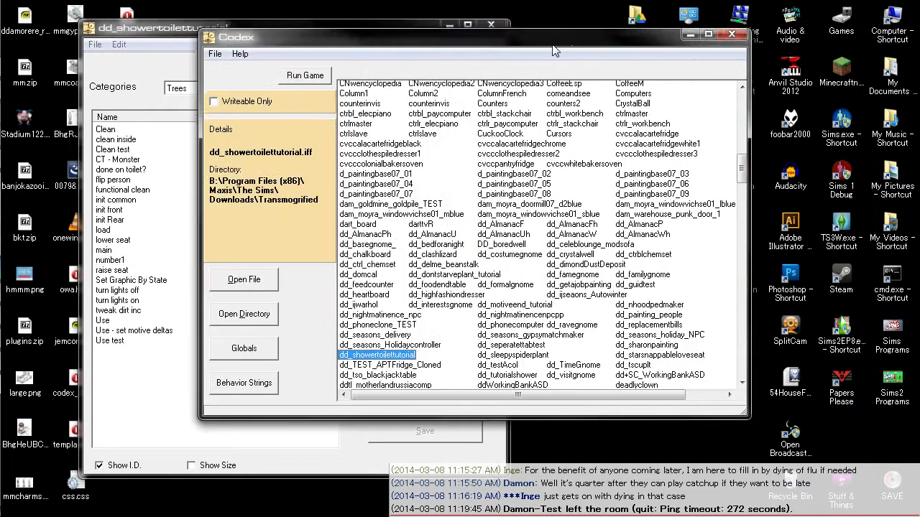
{"action": "left_click_drag", "start_coordinate": [551, 46], "coordinate": [588, 54]}
{"action": "scroll", "coordinate": [462, 312], "scroll_direction": "up", "scroll_amount": 15}
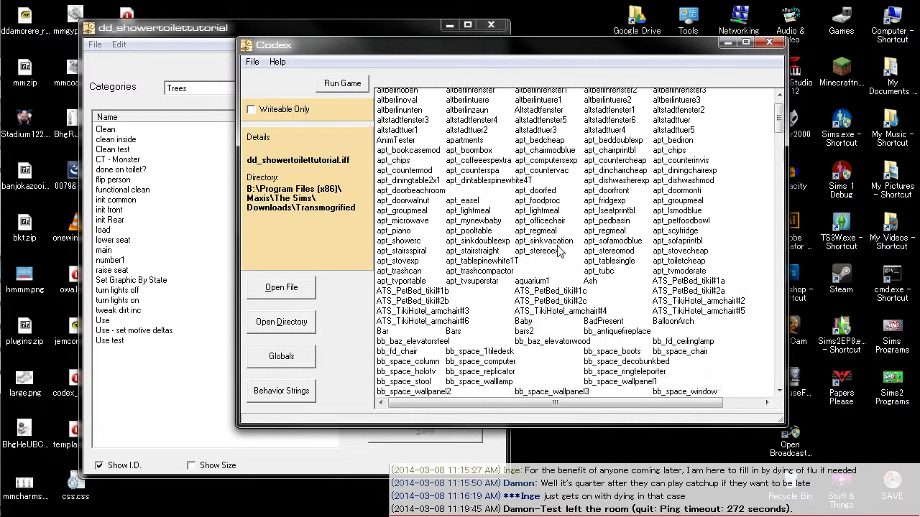
{"action": "left_click", "coordinate": [407, 107]}
{"action": "key", "text": "s"}
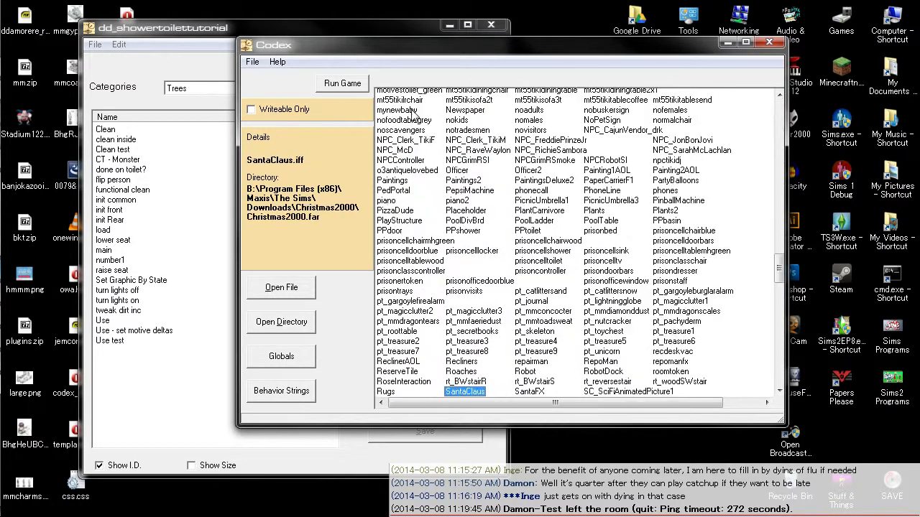
{"action": "key", "text": "Right"}
{"action": "key", "text": "Right"}
{"action": "key", "text": "Right"}
{"action": "key", "text": "Right"}
{"action": "key", "text": "Right"}
{"action": "key", "text": "Right"}
{"action": "key", "text": "Right"}
{"action": "key", "text": "Right"}
{"action": "key", "text": "Right"}
{"action": "key", "text": "Right"}
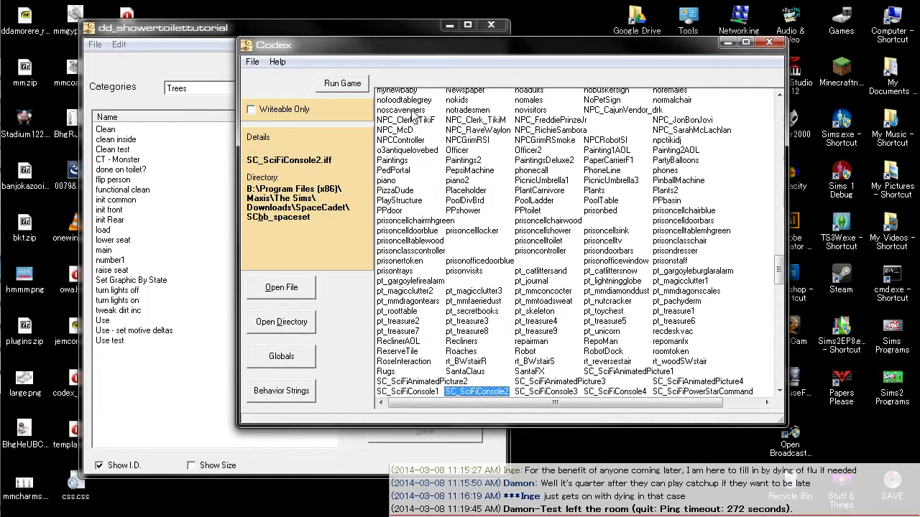
{"action": "key", "text": "Right"}
{"action": "key", "text": "Right"}
{"action": "key", "text": "Right"}
{"action": "key", "text": "Right"}
{"action": "scroll", "coordinate": [553, 210], "scroll_direction": "down", "scroll_amount": 8}
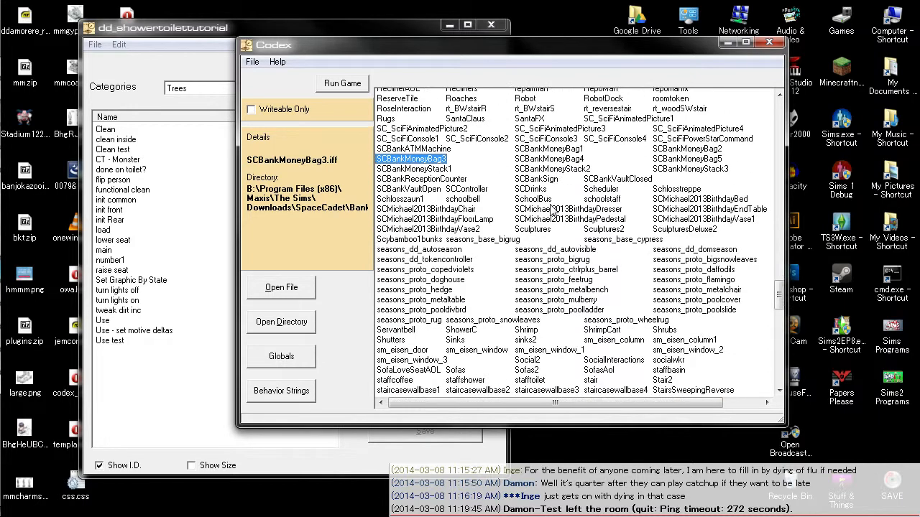
{"action": "key", "text": "Right"}
{"action": "key", "text": "Right"}
{"action": "key", "text": "Right"}
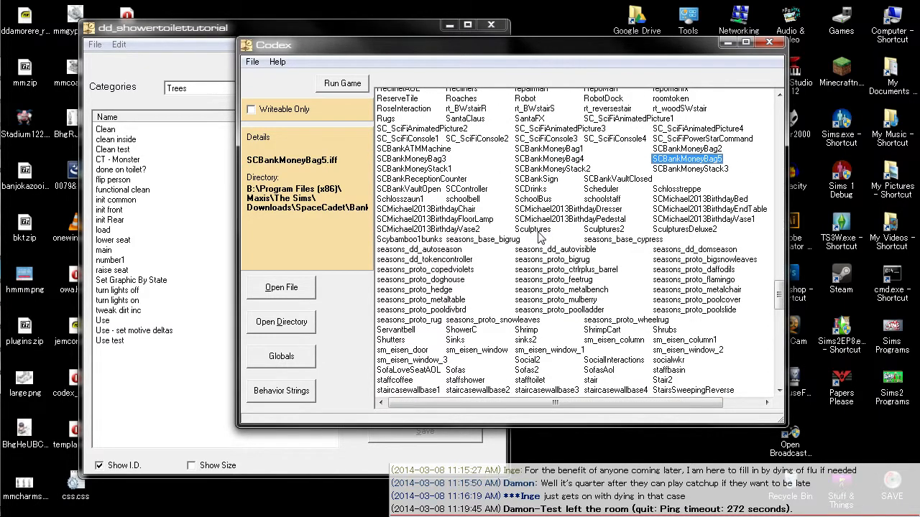
{"action": "key", "text": "Down"}
{"action": "key", "text": "Down"}
{"action": "key", "text": "Down"}
{"action": "key", "text": "Right"}
{"action": "key", "text": "Right"}
{"action": "key", "text": "Right"}
{"action": "key", "text": "Right"}
{"action": "key", "text": "Down"}
{"action": "key", "text": "Down"}
{"action": "key", "text": "Right"}
{"action": "key", "text": "Right"}
{"action": "key", "text": "Right"}
{"action": "key", "text": "Right"}
{"action": "key", "text": "Right"}
{"action": "key", "text": "Right"}
{"action": "key", "text": "Right"}
{"action": "key", "text": "Right"}
{"action": "key", "text": "Right"}
{"action": "key", "text": "Right"}
{"action": "key", "text": "Right"}
{"action": "key", "text": "Right"}
{"action": "key", "text": "Right"}
{"action": "key", "text": "Right"}
{"action": "key", "text": "Right"}
{"action": "key", "text": "Right"}
{"action": "key", "text": "Right"}
{"action": "key", "text": "Right"}
{"action": "key", "text": "Right"}
{"action": "key", "text": "Right"}
{"action": "key", "text": "Right"}
{"action": "key", "text": "Right"}
{"action": "key", "text": "Right"}
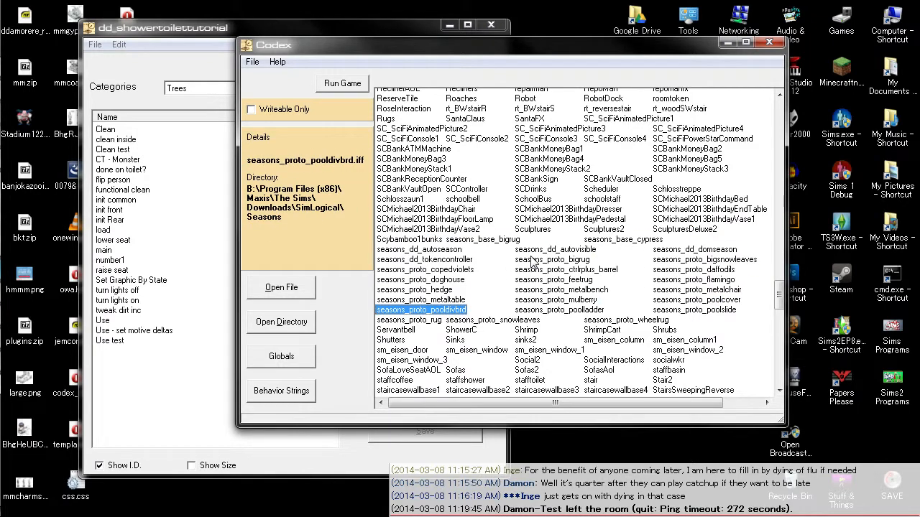
{"action": "key", "text": "Right"}
{"action": "key", "text": "Right"}
{"action": "key", "text": "Right"}
{"action": "key", "text": "Right"}
{"action": "key", "text": "Right"}
{"action": "key", "text": "Right"}
{"action": "key", "text": "Right"}
{"action": "key", "text": "Right"}
{"action": "key", "text": "Right"}
{"action": "key", "text": "Right"}
{"action": "key", "text": "Right"}
{"action": "key", "text": "Right"}
{"action": "key", "text": "Right"}
{"action": "key", "text": "Right"}
{"action": "key", "text": "Right"}
{"action": "key", "text": "Right"}
{"action": "key", "text": "Right"}
{"action": "key", "text": "Right"}
{"action": "key", "text": "Right"}
{"action": "key", "text": "Right"}
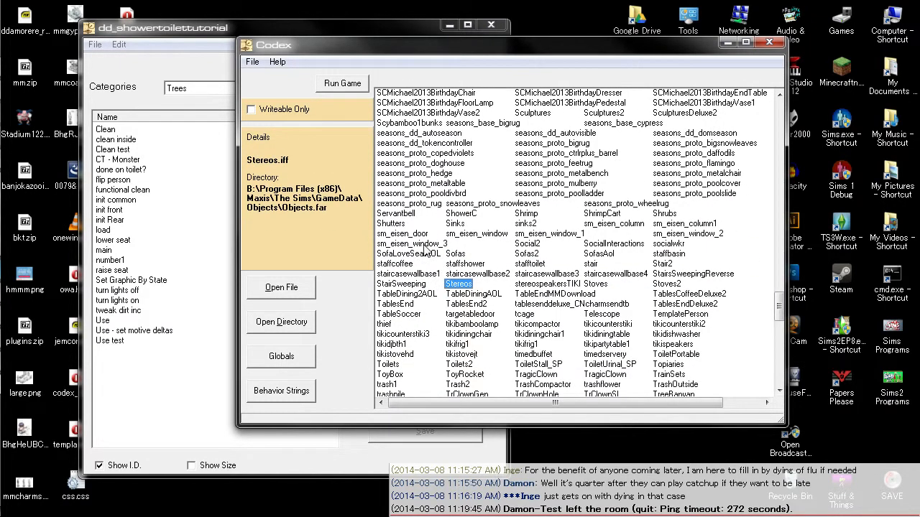
- Find ShowerC in the object list and open it, moving its window clear of the toilet file's window
{"action": "left_click", "coordinate": [523, 223]}
{"action": "left_click", "coordinate": [612, 225]}
{"action": "left_click", "coordinate": [681, 226]}
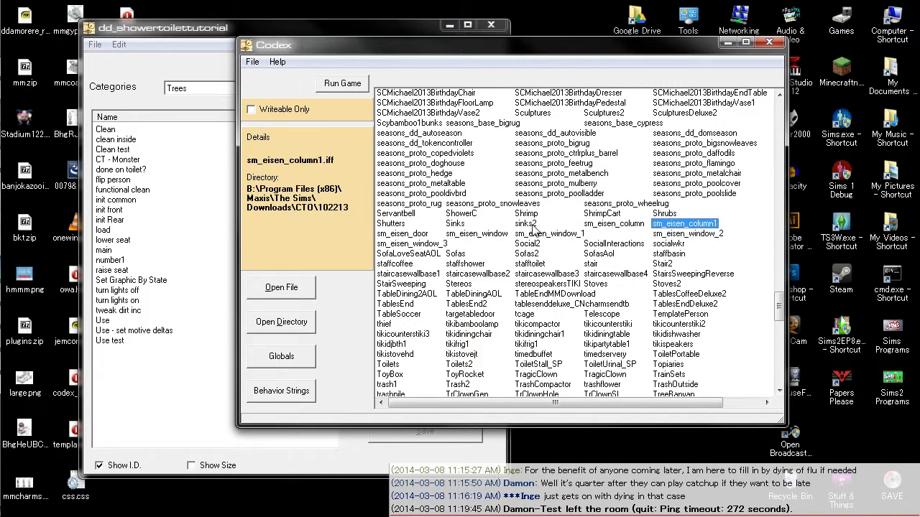
{"action": "scroll", "coordinate": [425, 239], "scroll_direction": "up", "scroll_amount": 3}
{"action": "left_click", "coordinate": [393, 302]}
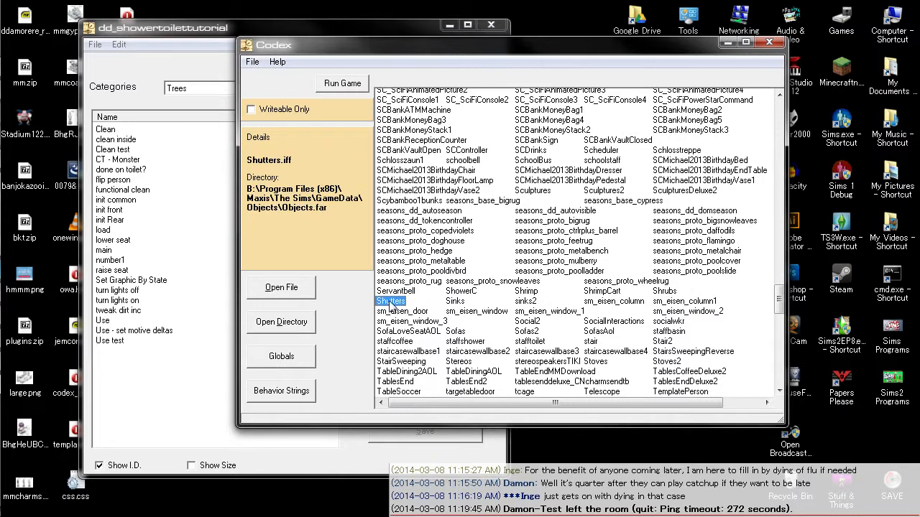
{"action": "left_click", "coordinate": [460, 292]}
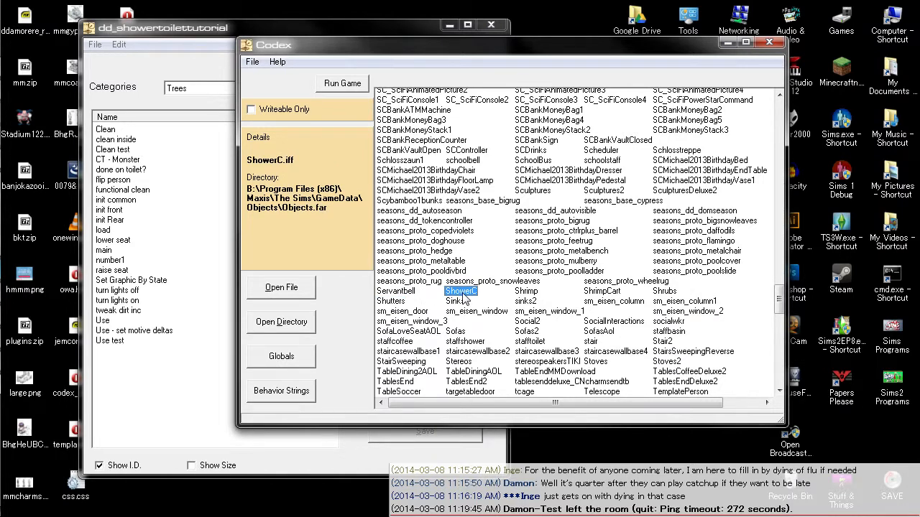
{"action": "double_click", "coordinate": [463, 296]}
{"action": "left_click_drag", "start_coordinate": [204, 38], "coordinate": [485, 38]}
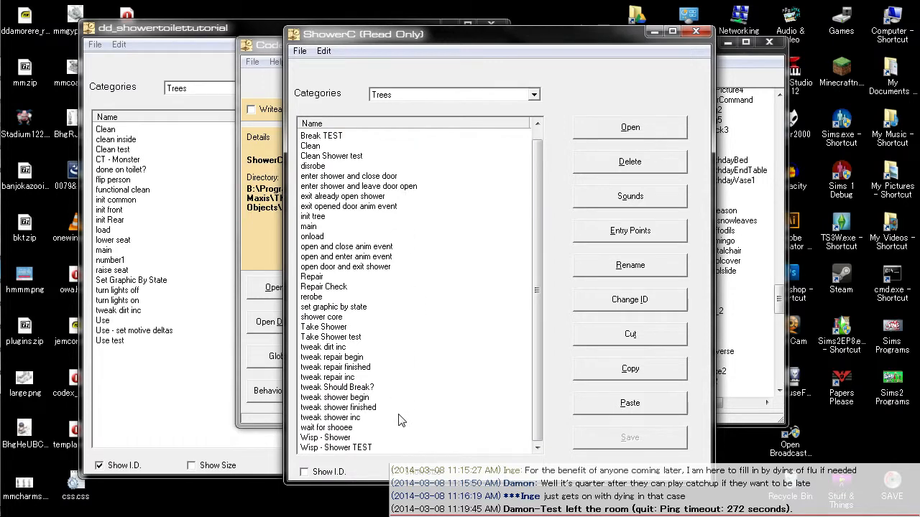
- Examine the full list of behavior trees in ShowerC
{"action": "left_click", "coordinate": [351, 447]}
{"action": "left_click", "coordinate": [378, 188]}
{"action": "scroll", "coordinate": [378, 194], "scroll_direction": "up", "scroll_amount": 1}
{"action": "left_click_drag", "start_coordinate": [366, 159], "coordinate": [366, 488]}
{"action": "left_click", "coordinate": [404, 369]}
{"action": "left_click_drag", "start_coordinate": [403, 448], "coordinate": [359, 79]}
{"action": "left_click", "coordinate": [419, 185]}
{"action": "left_click_drag", "start_coordinate": [392, 138], "coordinate": [412, 481]}
{"action": "left_click", "coordinate": [373, 377]}
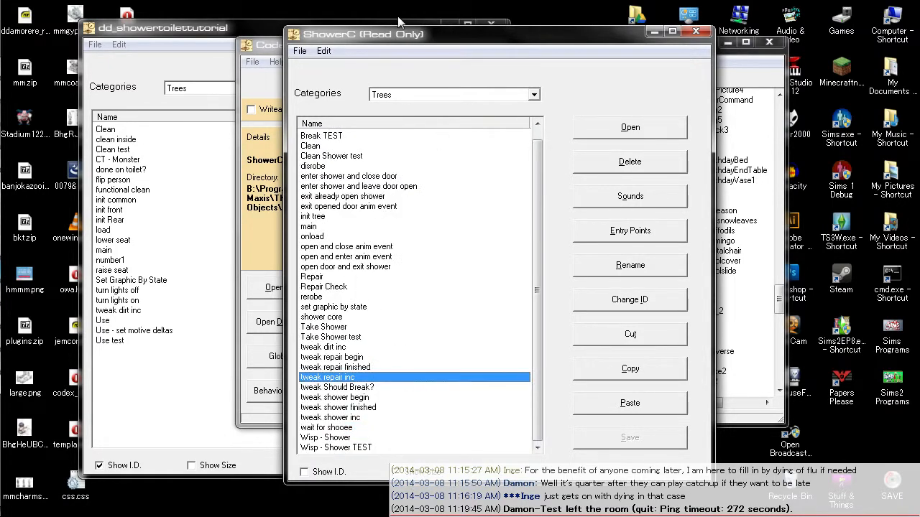
- Arrange the dd_showertoilettutorial and ShowerC windows side by side so both tree lists can be compared
{"action": "left_click_drag", "start_coordinate": [399, 41], "coordinate": [470, 42]}
{"action": "left_click_drag", "start_coordinate": [215, 34], "coordinate": [161, 41]}
{"action": "left_click_drag", "start_coordinate": [490, 35], "coordinate": [553, 32]}
{"action": "left_click_drag", "start_coordinate": [618, 211], "coordinate": [588, 291]}
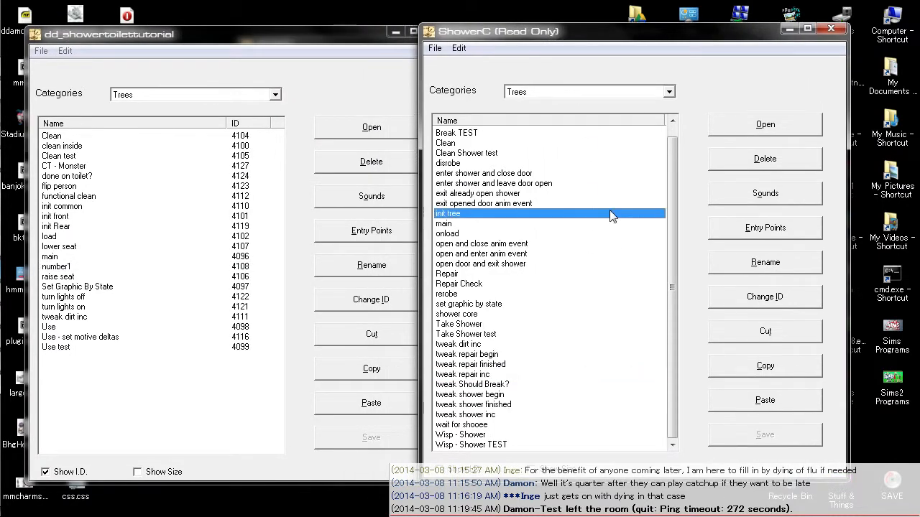
{"action": "left_click", "coordinate": [579, 305]}
- Switch ShowerC to the Strings category, view entry 11 of its a2c string set, and close the set
{"action": "left_click", "coordinate": [557, 99]}
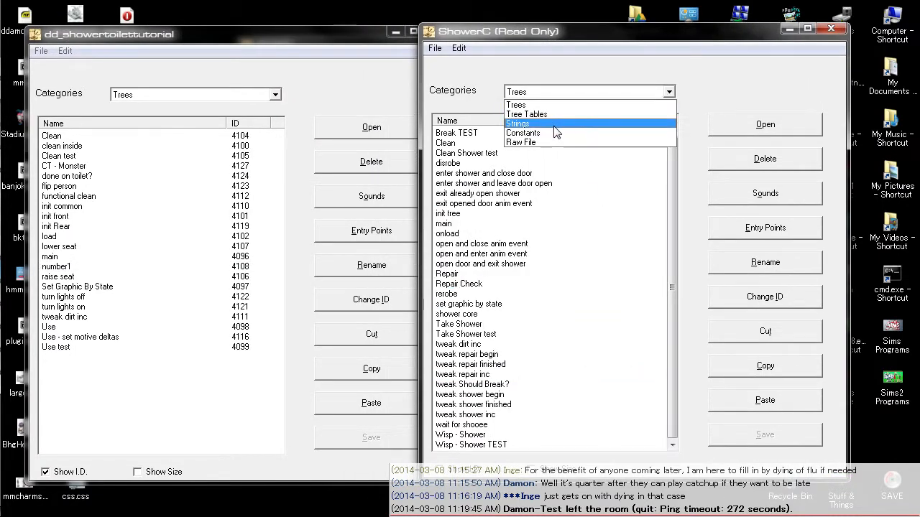
{"action": "left_click", "coordinate": [553, 126]}
{"action": "left_click", "coordinate": [511, 130]}
{"action": "key", "text": "ctrl+a"}
{"action": "double_click", "coordinate": [511, 134]}
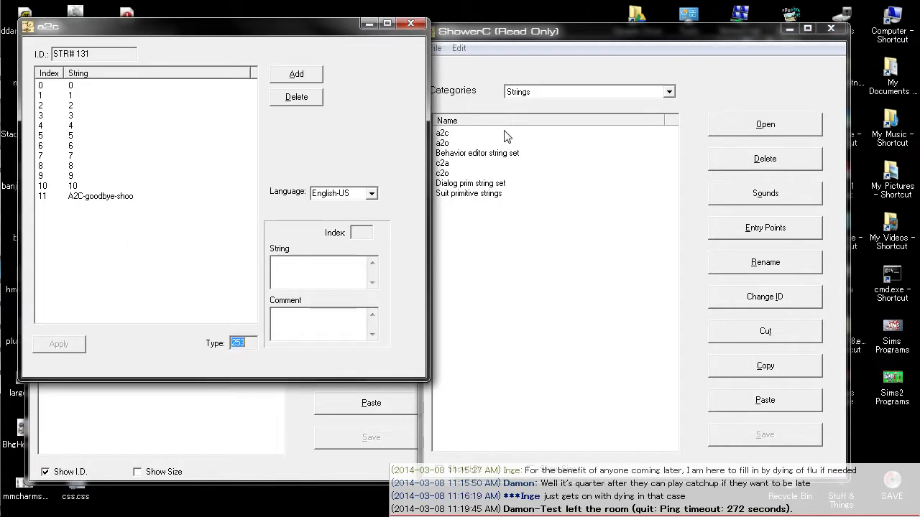
{"action": "left_click", "coordinate": [158, 197]}
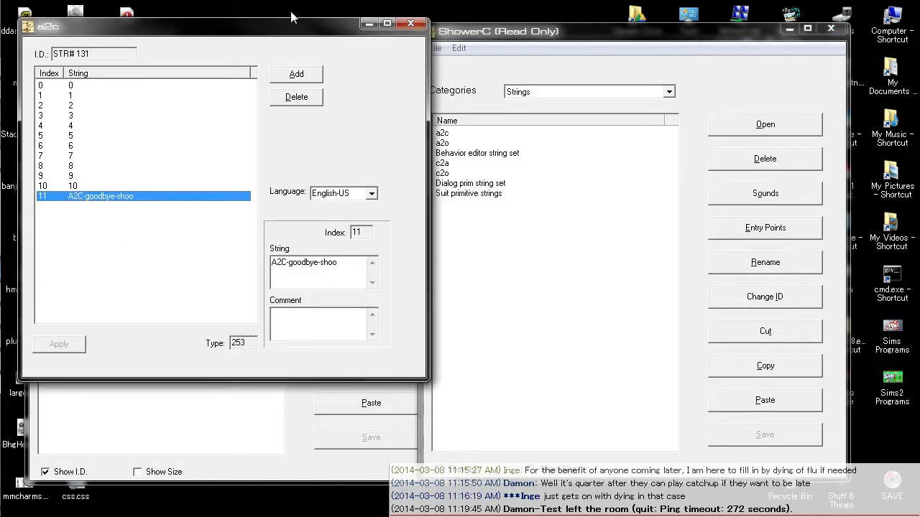
{"action": "left_click_drag", "start_coordinate": [291, 25], "coordinate": [580, 28]}
{"action": "left_click", "coordinate": [577, 54]}
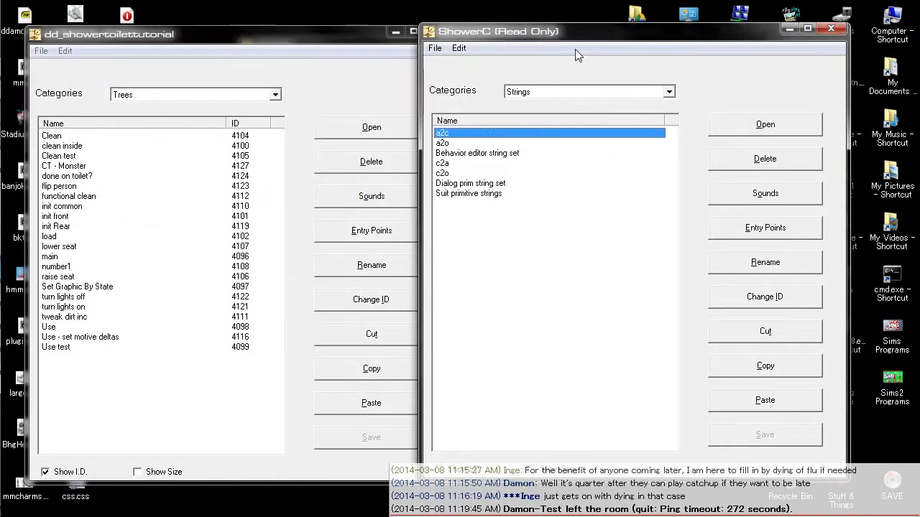
- Open ShowerC's a2o string set, review its shower animation entries, and close it
{"action": "double_click", "coordinate": [467, 146]}
{"action": "left_click", "coordinate": [201, 236]}
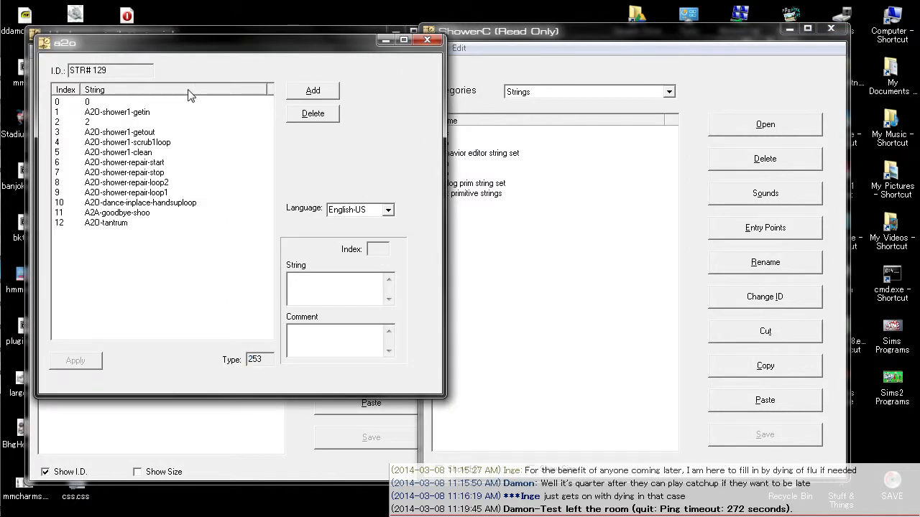
{"action": "left_click", "coordinate": [427, 39]}
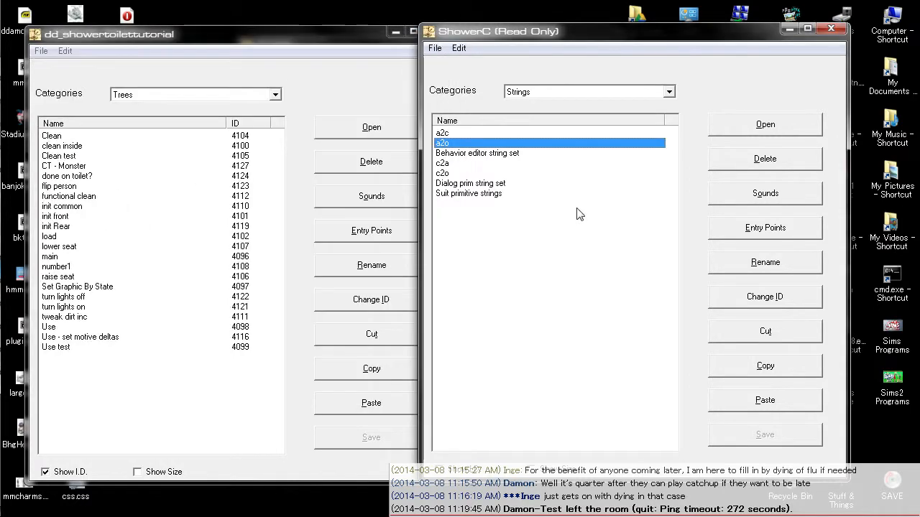
- Switch dd_showertoilettutorial to the Strings category and open its a2o string set
{"action": "left_click", "coordinate": [154, 102]}
{"action": "left_click", "coordinate": [153, 99]}
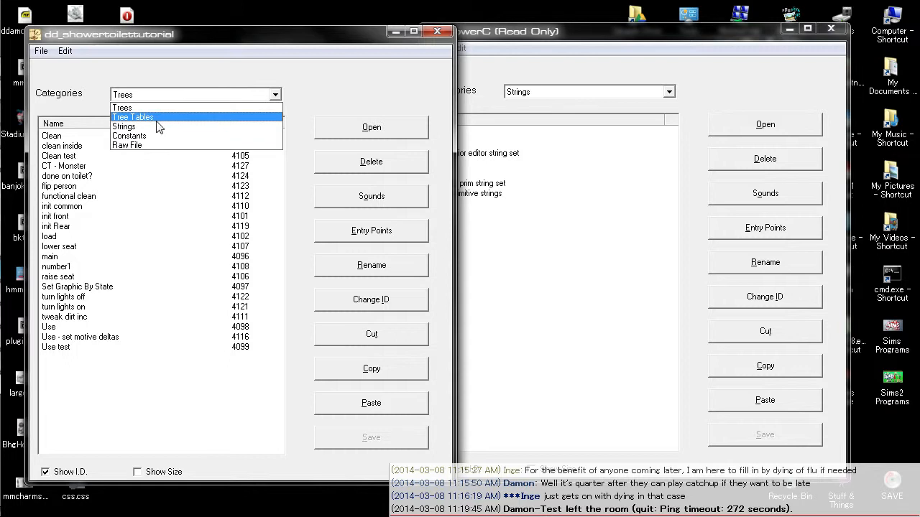
{"action": "left_click", "coordinate": [155, 127]}
{"action": "double_click", "coordinate": [90, 138]}
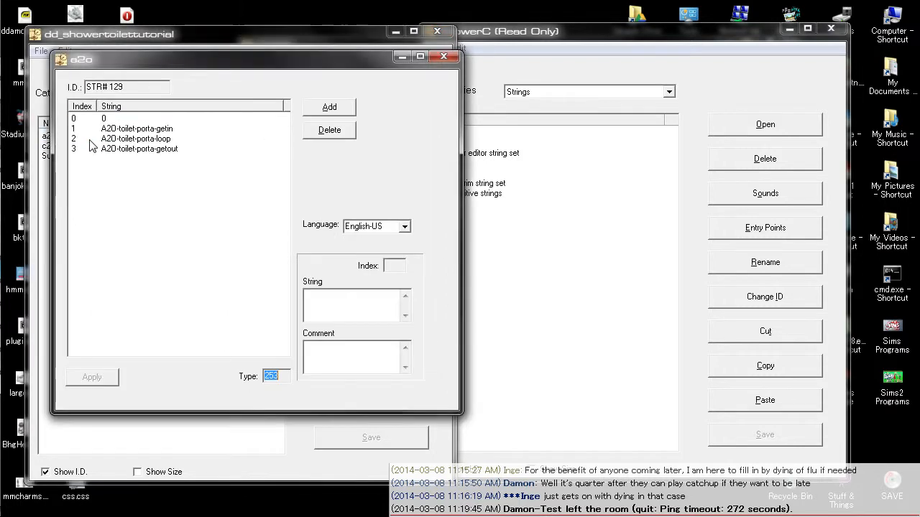
{"action": "left_click", "coordinate": [555, 47]}
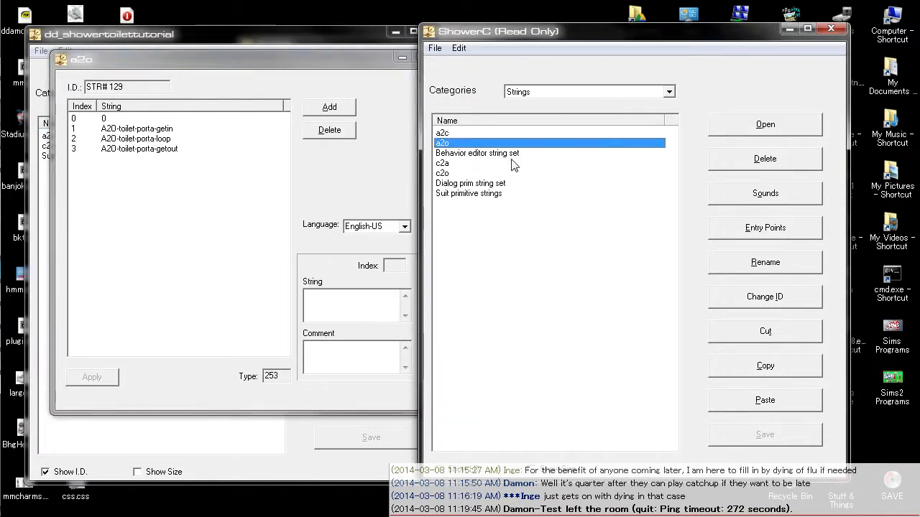
{"action": "left_click", "coordinate": [504, 239]}
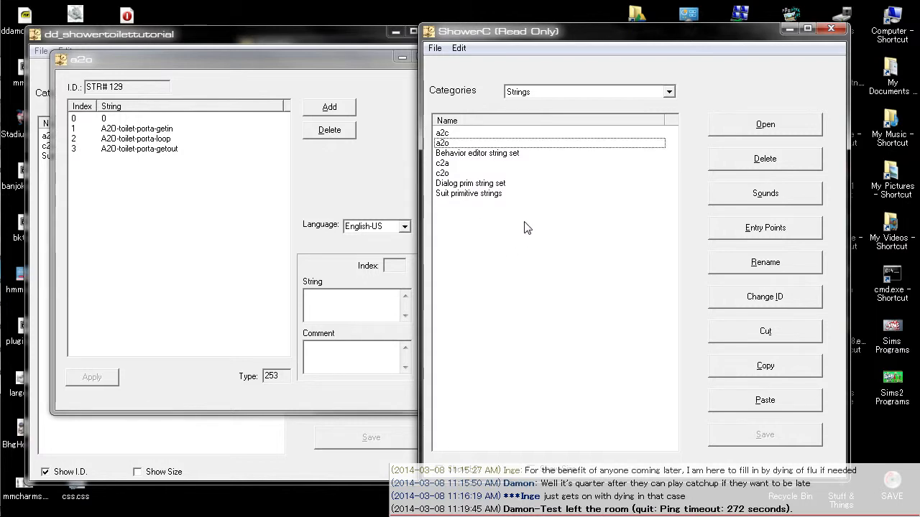
- Place ShowerC's a2o string set beside the toilet's a2o set, compare their animation entries, and close both
{"action": "left_click", "coordinate": [472, 144]}
{"action": "left_click_drag", "start_coordinate": [329, 63], "coordinate": [267, 84]}
{"action": "double_click", "coordinate": [490, 144]}
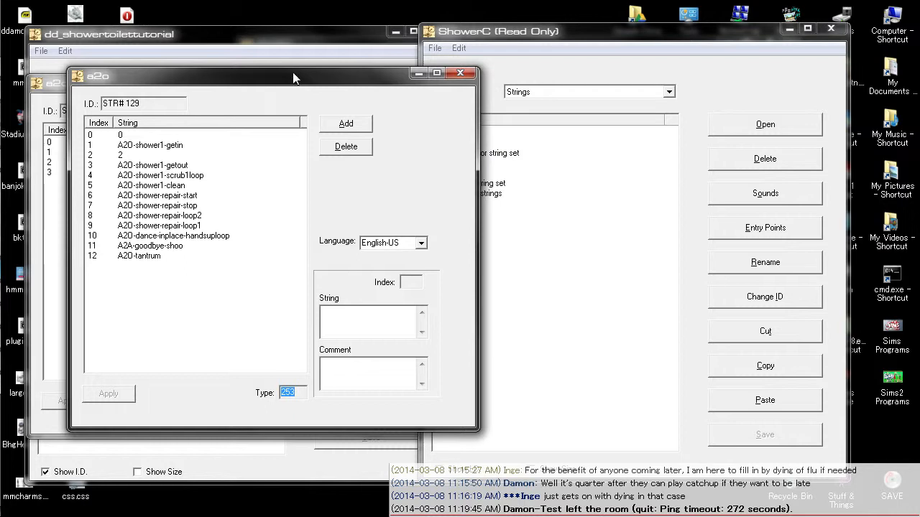
{"action": "left_click_drag", "start_coordinate": [350, 83], "coordinate": [636, 95]}
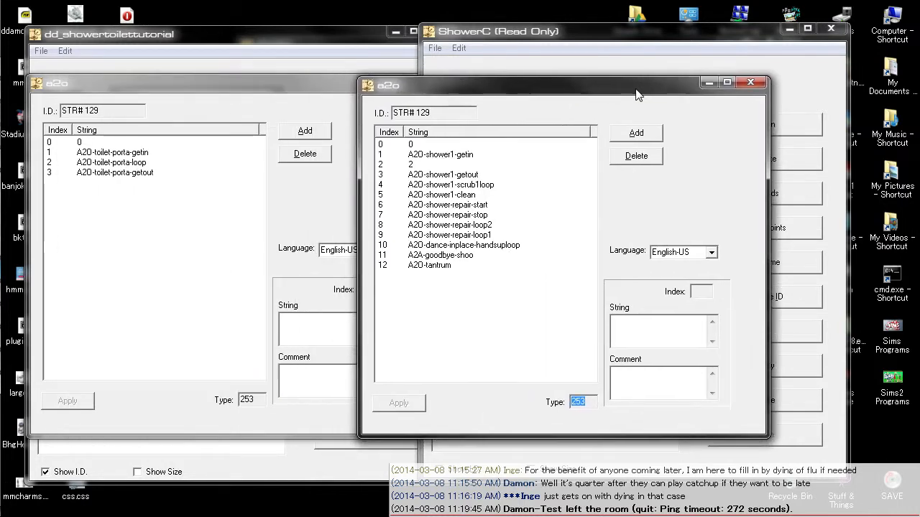
{"action": "left_click", "coordinate": [750, 82]}
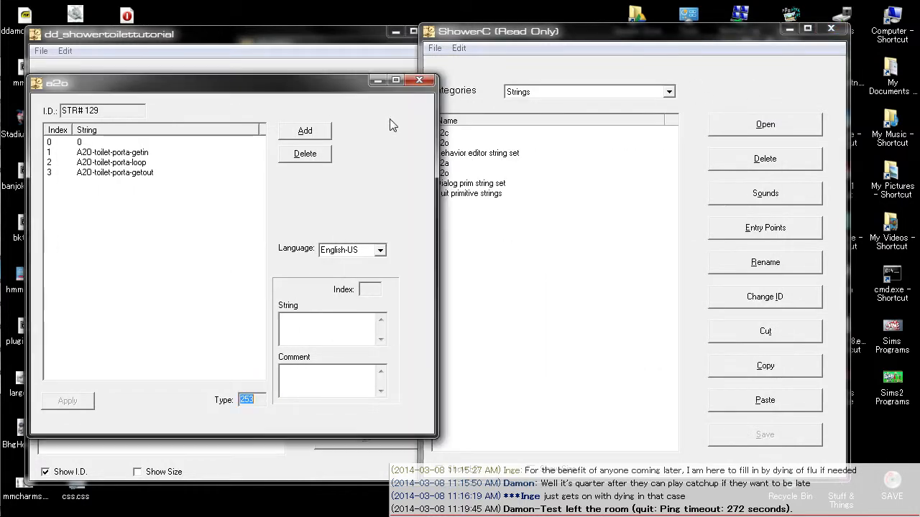
{"action": "left_click", "coordinate": [422, 81]}
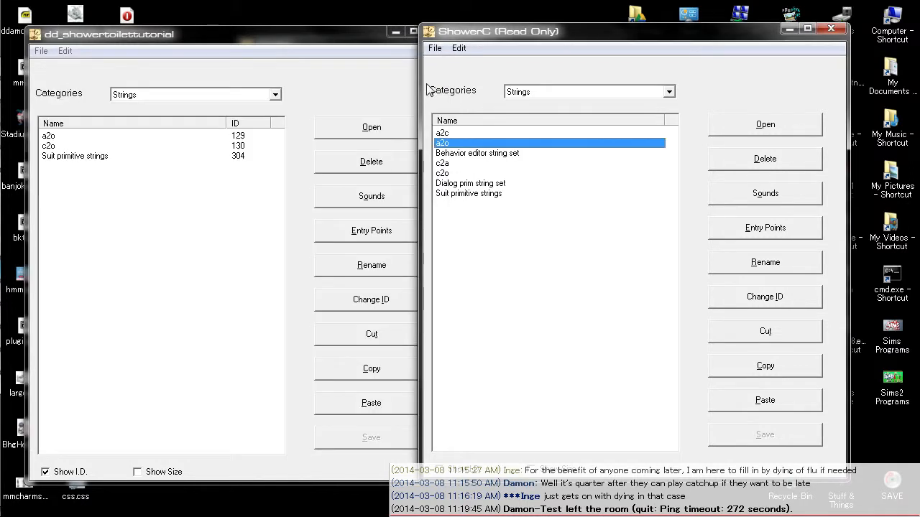
- Look through ShowerC's c2a, c2o and Behavior editor string sets in turn
{"action": "double_click", "coordinate": [524, 168]}
{"action": "left_click", "coordinate": [477, 90]}
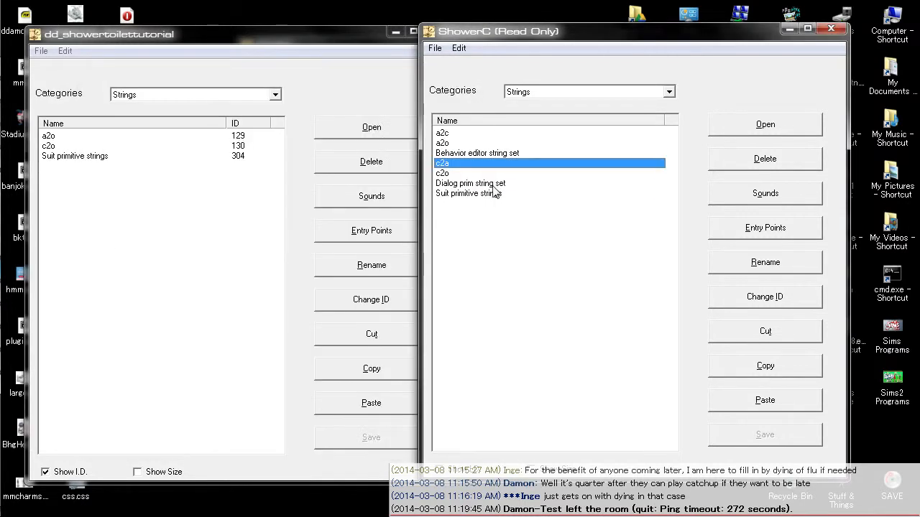
{"action": "left_click", "coordinate": [486, 176]}
{"action": "double_click", "coordinate": [577, 152]}
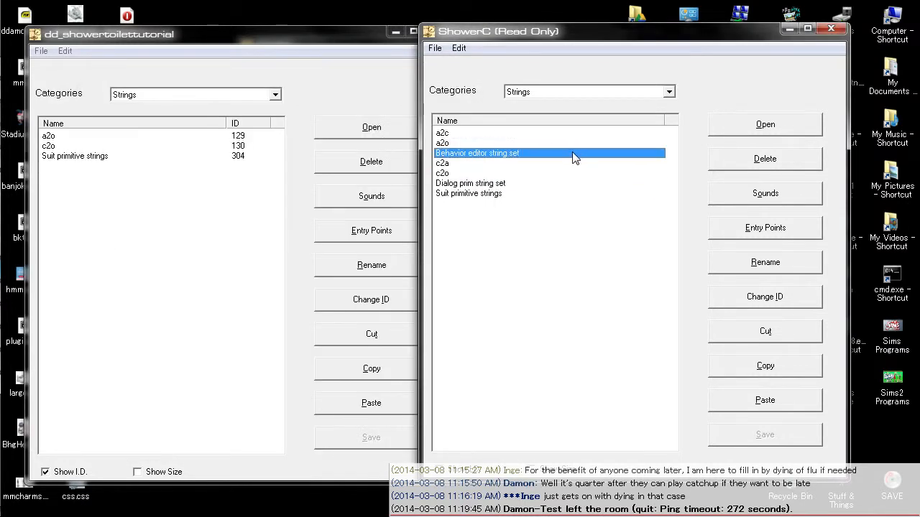
{"action": "left_click", "coordinate": [493, 106]}
- View ShowerC's Dialog prim string set and Suit primitive strings, closing each one
{"action": "left_click", "coordinate": [517, 184]}
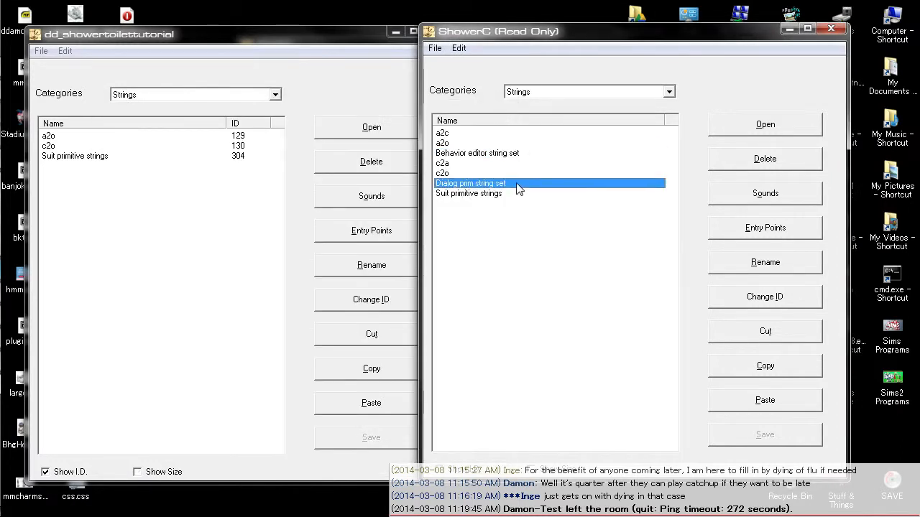
{"action": "double_click", "coordinate": [516, 184]}
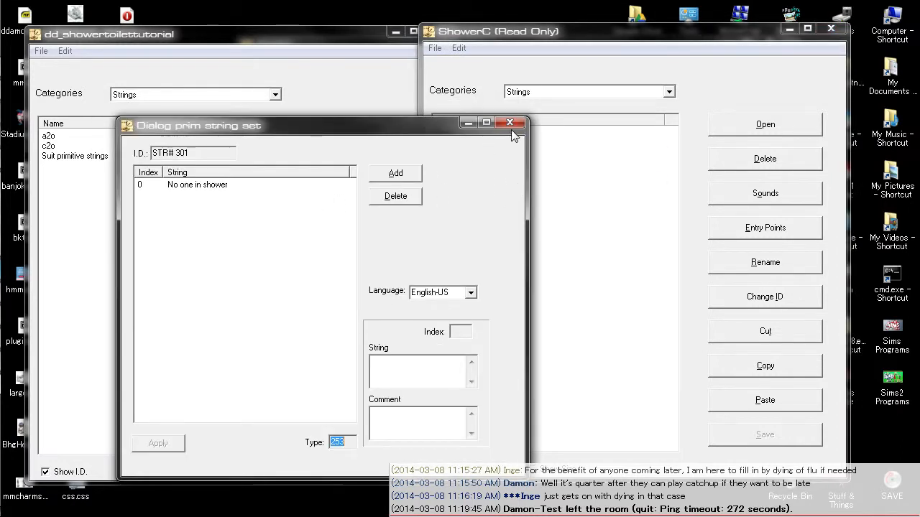
{"action": "left_click", "coordinate": [512, 132]}
{"action": "double_click", "coordinate": [496, 194]}
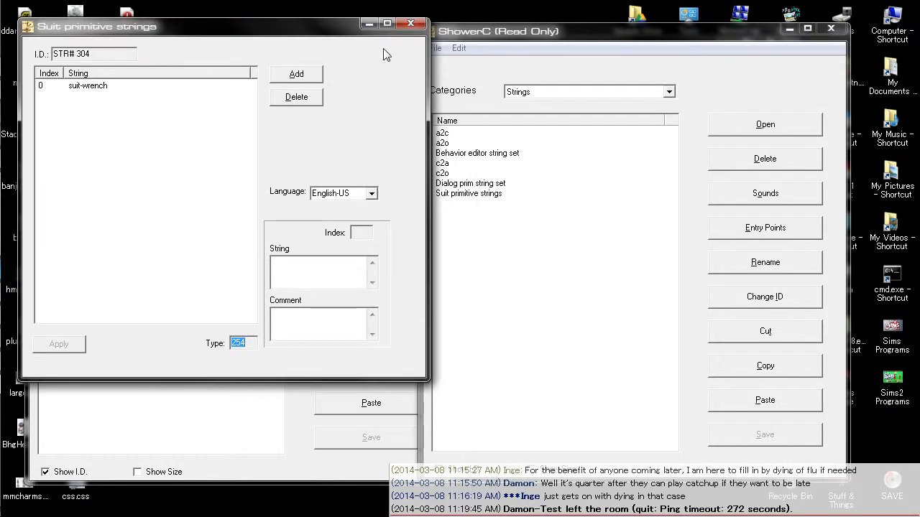
{"action": "left_click", "coordinate": [410, 25]}
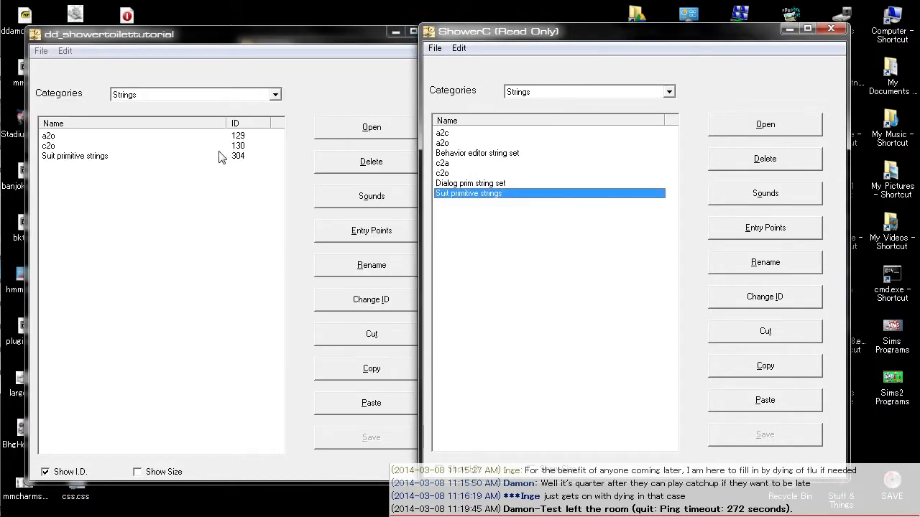
{"action": "left_click", "coordinate": [503, 212]}
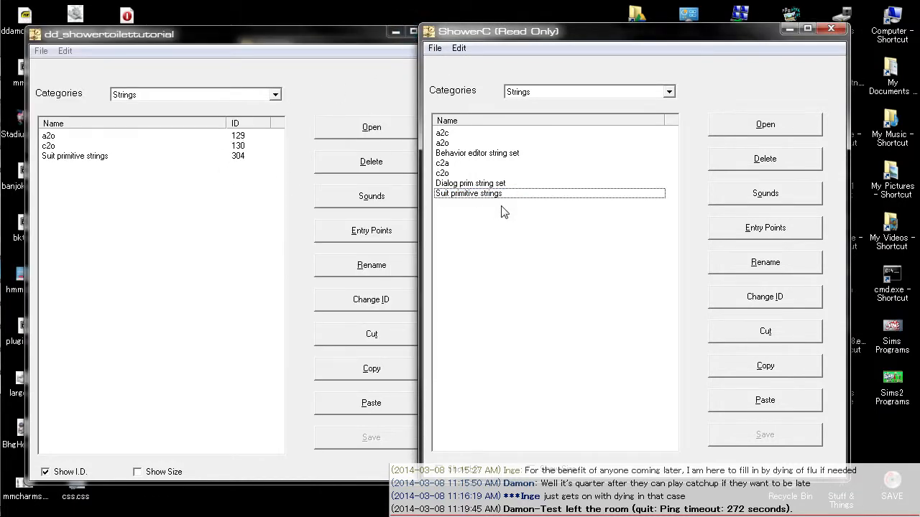
- Switch both dd_showertoilettutorial and ShowerC to the Trees category to list their behavior trees
{"action": "left_click", "coordinate": [253, 96]}
{"action": "left_click", "coordinate": [239, 117]}
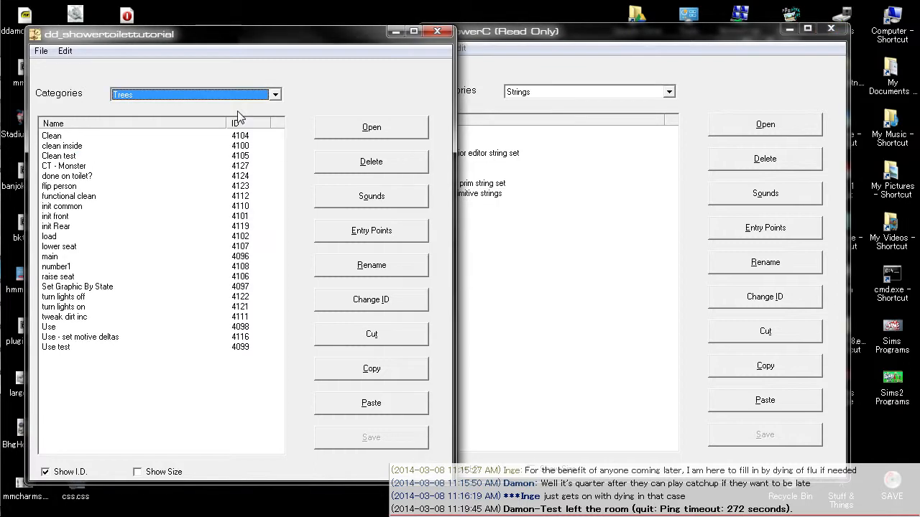
{"action": "left_click", "coordinate": [602, 224]}
{"action": "left_click", "coordinate": [595, 92]}
{"action": "left_click", "coordinate": [586, 107]}
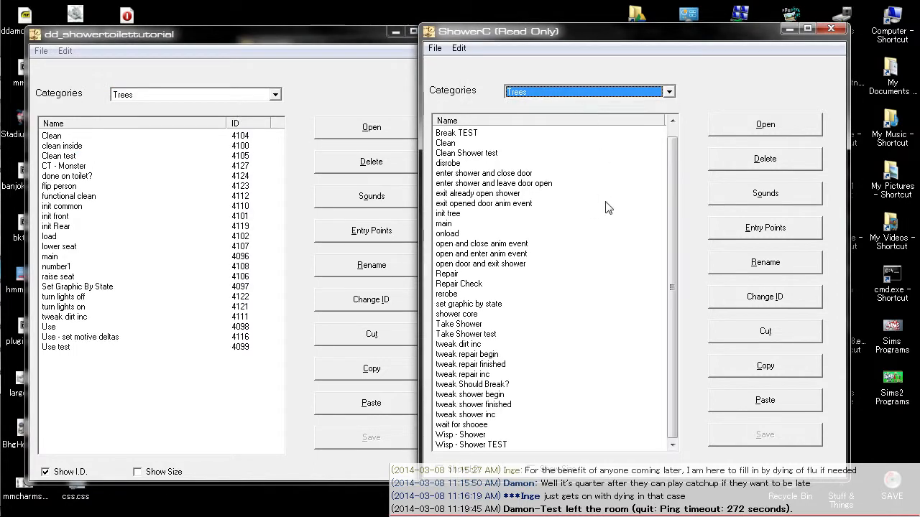
{"action": "left_click", "coordinate": [626, 194]}
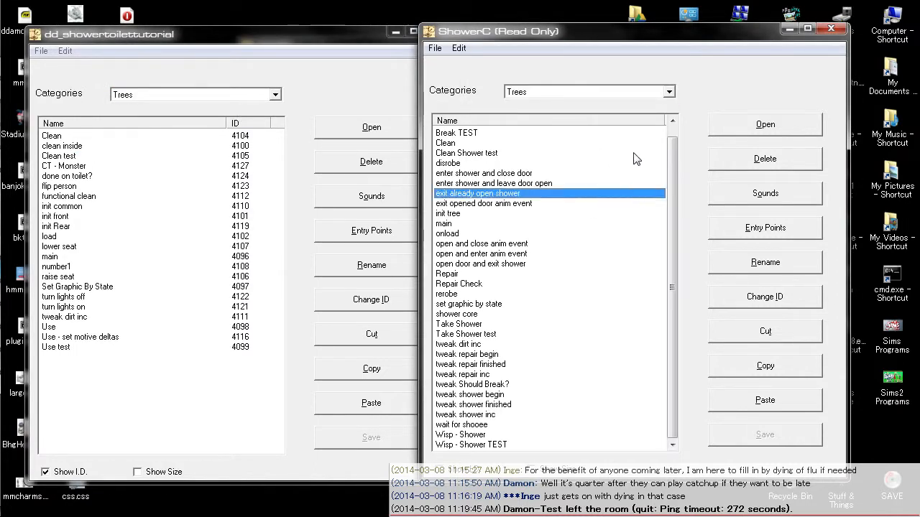
{"action": "left_click", "coordinate": [553, 133]}
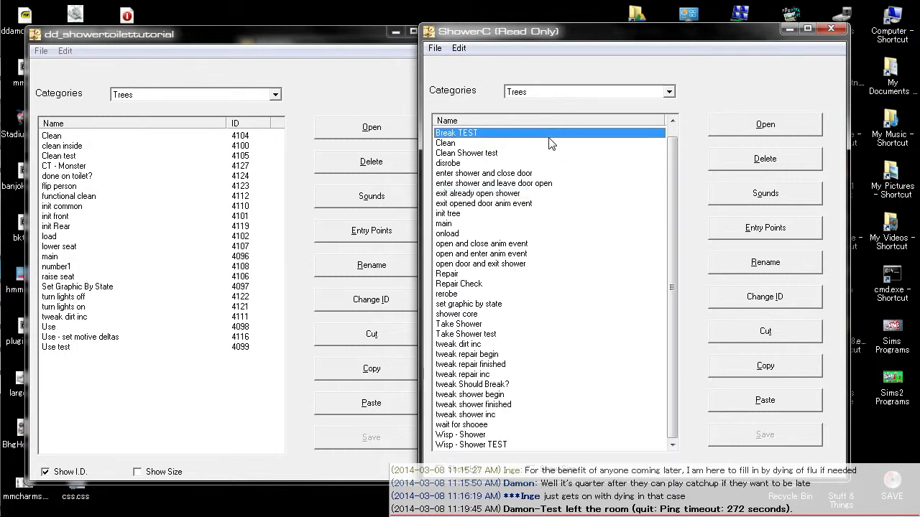
{"action": "left_click_drag", "start_coordinate": [552, 146], "coordinate": [562, 204]}
{"action": "left_click", "coordinate": [569, 267]}
- Open ShowerC's disrobe tree, read through its nodes, and close it
{"action": "left_click", "coordinate": [518, 163]}
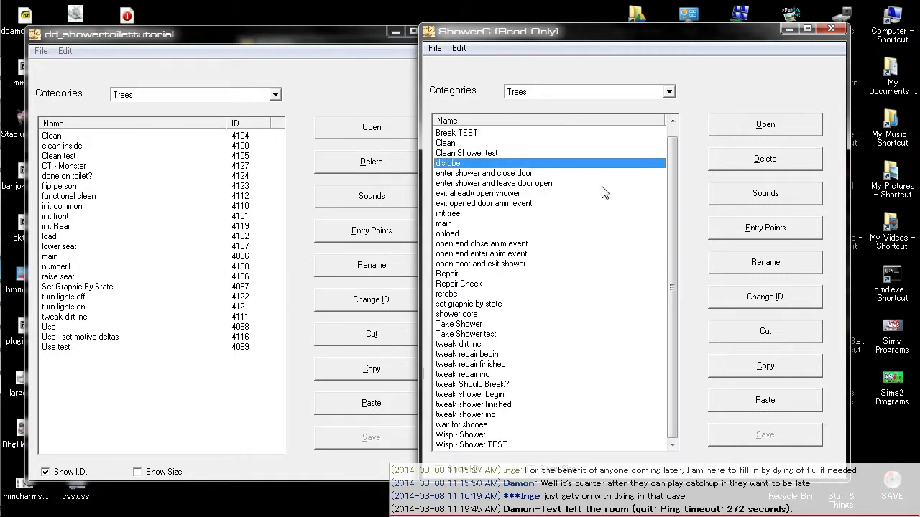
{"action": "double_click", "coordinate": [501, 163]}
{"action": "scroll", "coordinate": [490, 135], "scroll_direction": "down", "scroll_amount": 3}
{"action": "scroll", "coordinate": [474, 173], "scroll_direction": "down", "scroll_amount": 3}
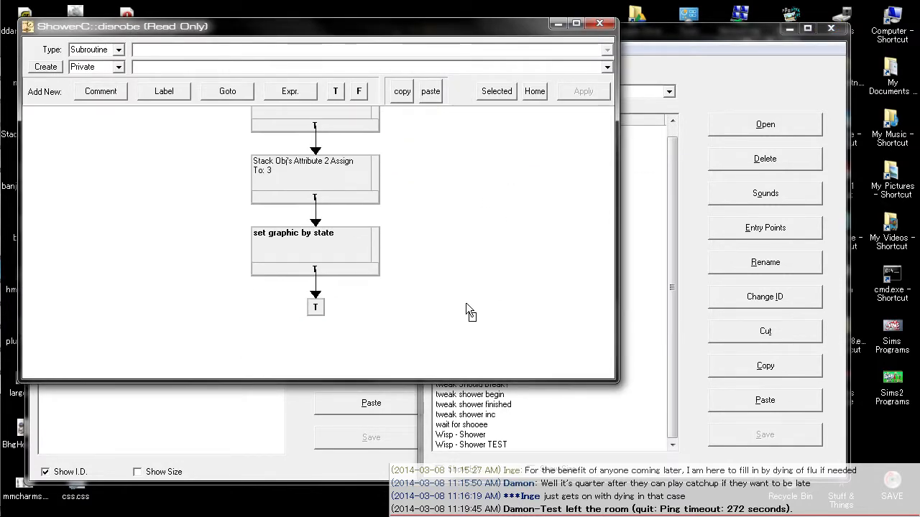
{"action": "scroll", "coordinate": [482, 216], "scroll_direction": "up", "scroll_amount": 5}
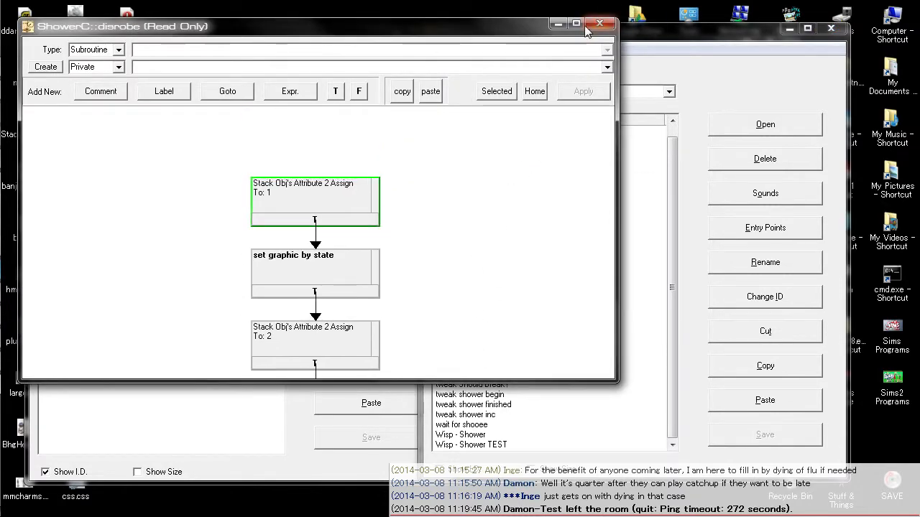
{"action": "left_click", "coordinate": [599, 24]}
- Look over ShowerC's list of trees, from the door and entry trees down to the tweak trees
{"action": "left_click", "coordinate": [545, 195]}
{"action": "left_click_drag", "start_coordinate": [560, 134], "coordinate": [567, 220]}
{"action": "left_click", "coordinate": [583, 287]}
{"action": "left_click", "coordinate": [563, 173]}
{"action": "left_click", "coordinate": [520, 214]}
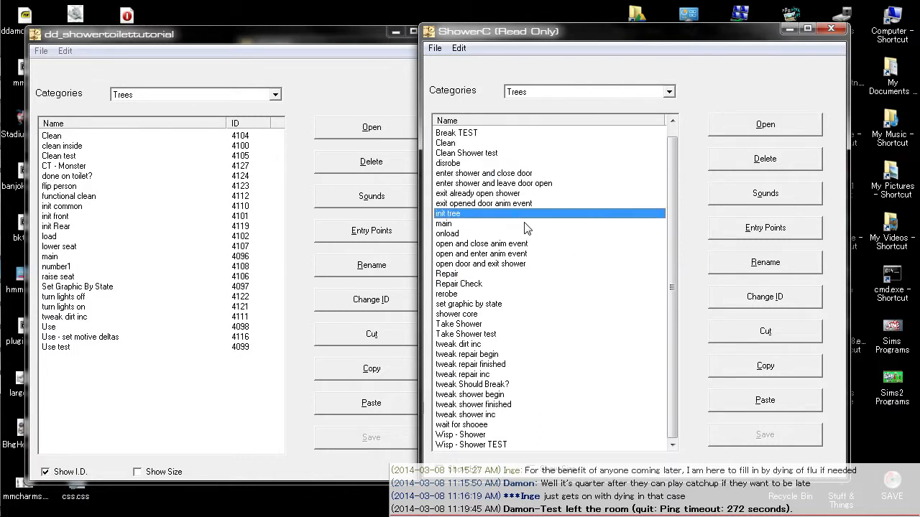
{"action": "left_click", "coordinate": [546, 224]}
{"action": "left_click", "coordinate": [558, 234]}
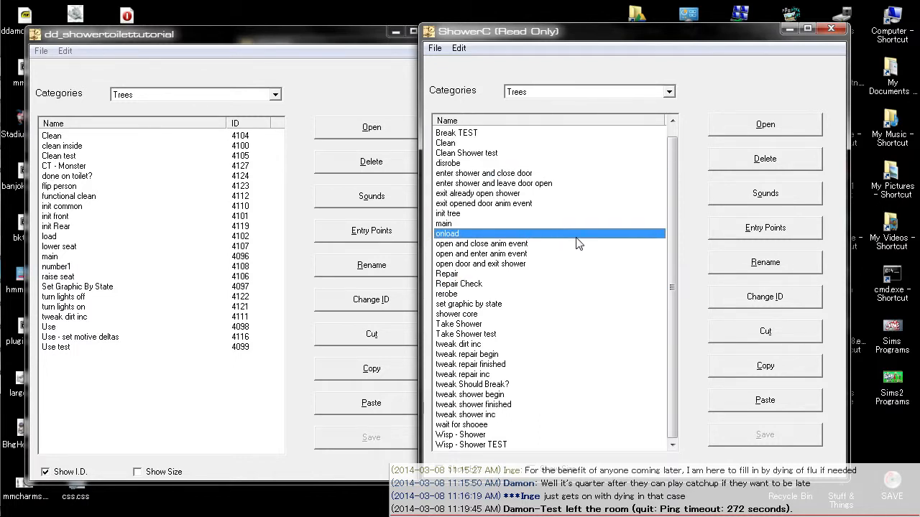
{"action": "left_click_drag", "start_coordinate": [578, 244], "coordinate": [554, 279]}
{"action": "left_click", "coordinate": [559, 344]}
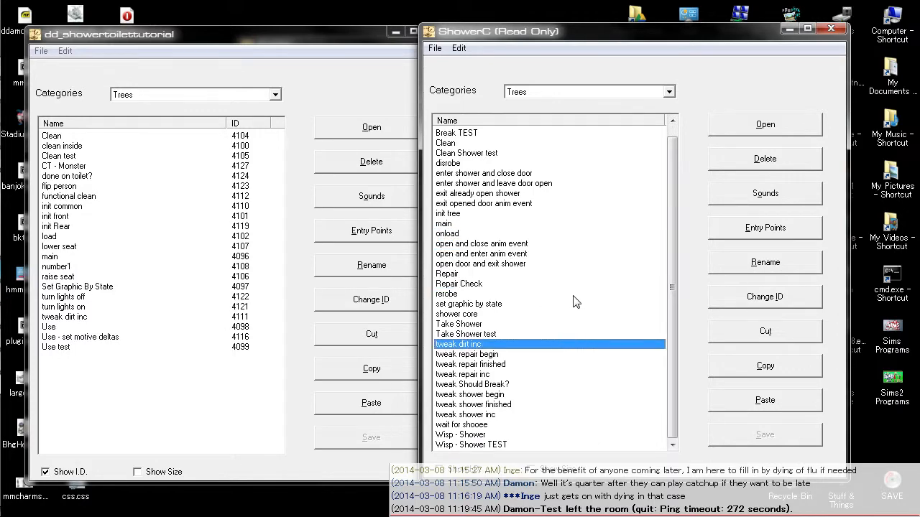
- Open ShowerC's shower core tree, examine its motive, sound and animation nodes, and move its window off the toilet's tree list
{"action": "left_click", "coordinate": [515, 324]}
{"action": "left_click", "coordinate": [515, 317]}
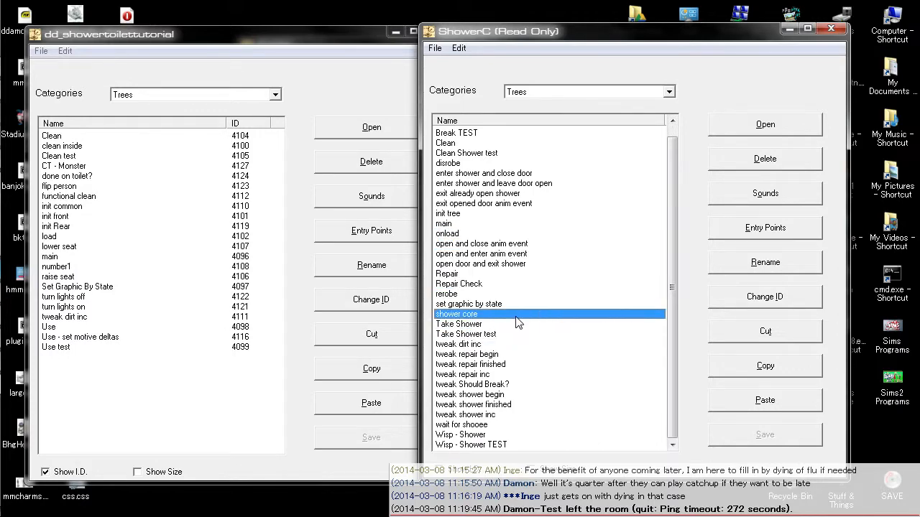
{"action": "double_click", "coordinate": [516, 318]}
{"action": "scroll", "coordinate": [527, 150], "scroll_direction": "down", "scroll_amount": 10}
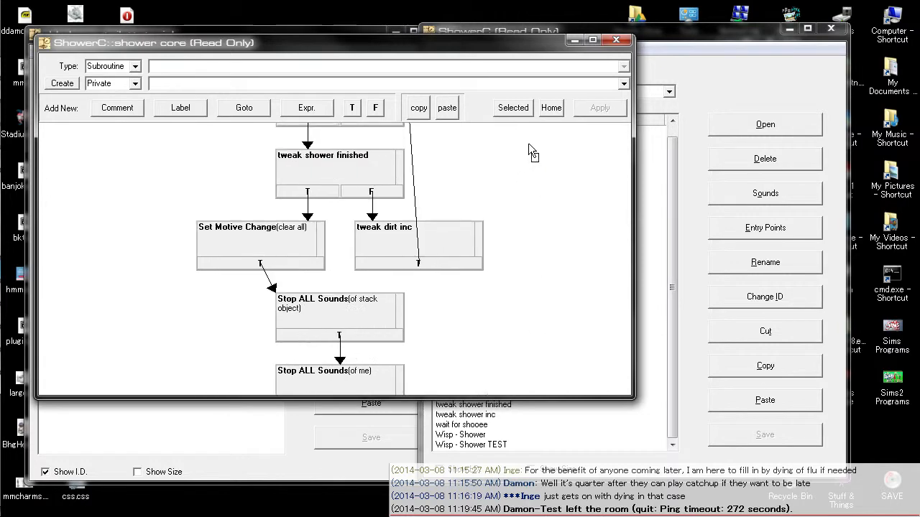
{"action": "scroll", "coordinate": [515, 292], "scroll_direction": "up", "scroll_amount": 8}
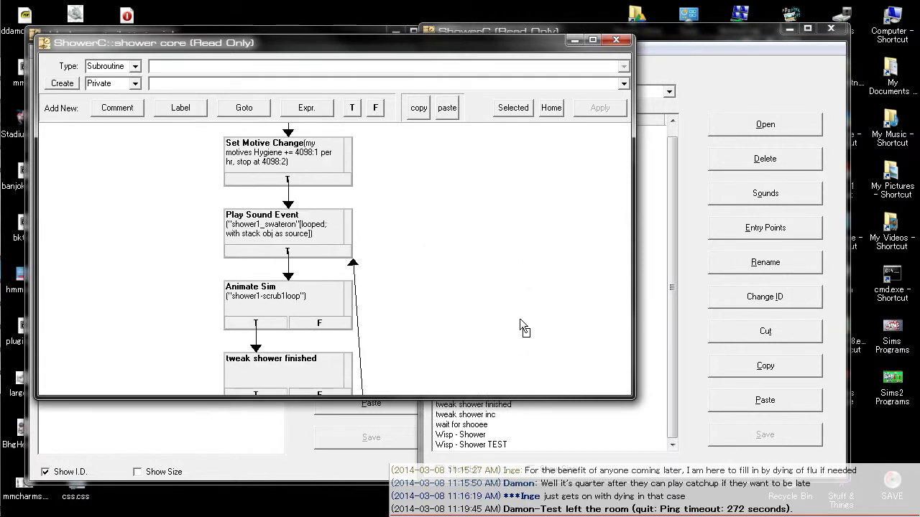
{"action": "scroll", "coordinate": [477, 205], "scroll_direction": "down", "scroll_amount": 3}
{"action": "scroll", "coordinate": [507, 205], "scroll_direction": "up", "scroll_amount": 8}
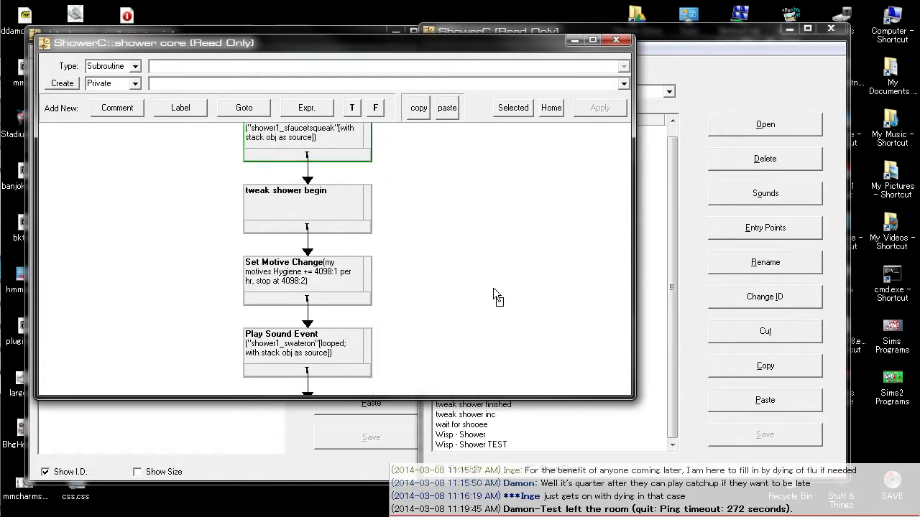
{"action": "scroll", "coordinate": [522, 187], "scroll_direction": "up", "scroll_amount": 3}
{"action": "scroll", "coordinate": [471, 219], "scroll_direction": "down", "scroll_amount": 5}
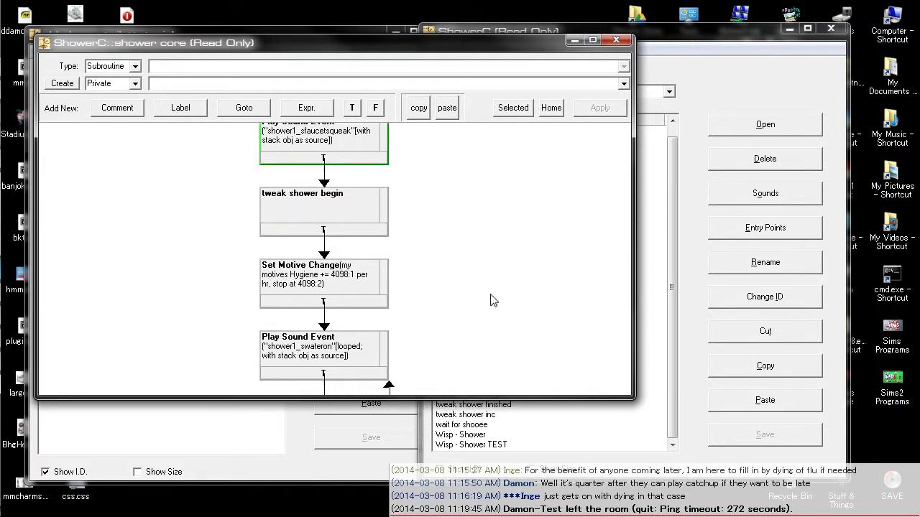
{"action": "scroll", "coordinate": [513, 248], "scroll_direction": "down", "scroll_amount": 3}
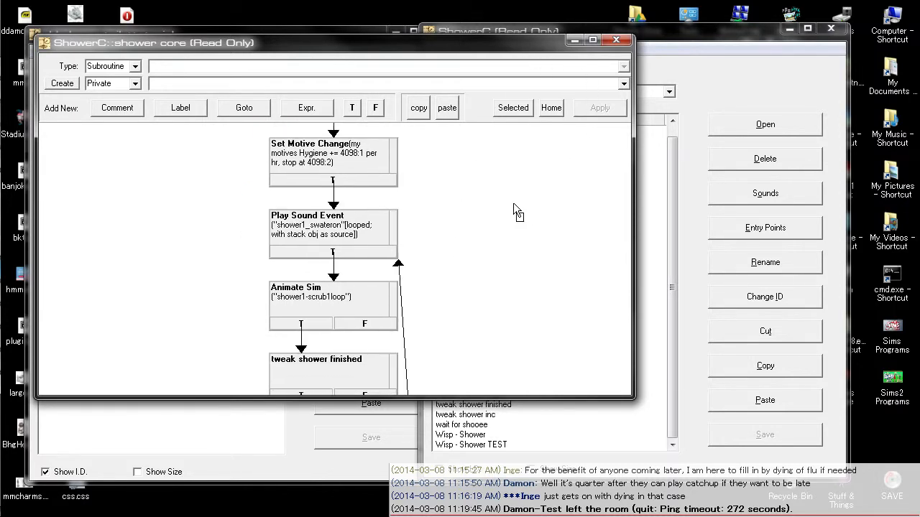
{"action": "left_click", "coordinate": [396, 158]}
{"action": "left_click_drag", "start_coordinate": [429, 49], "coordinate": [593, 31]}
- Open the toilet's number1 tree, read through its nodes, and close it
{"action": "left_click", "coordinate": [136, 406]}
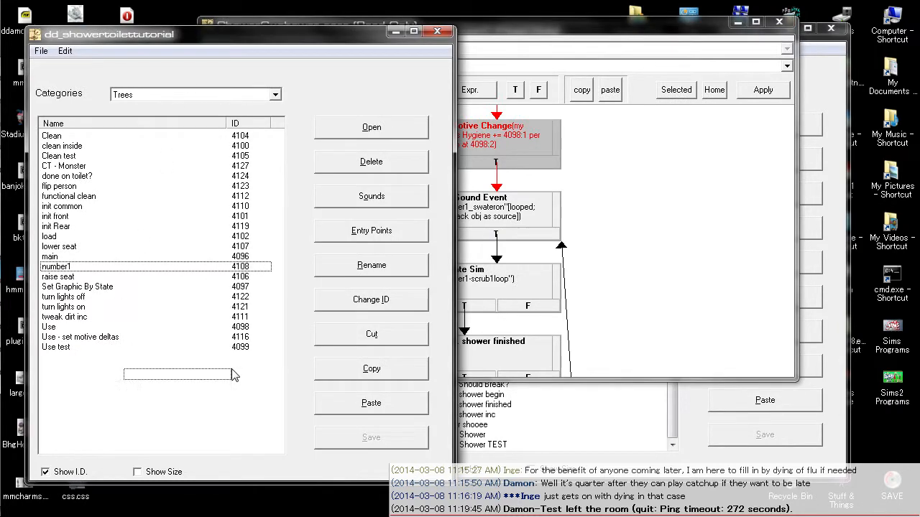
{"action": "left_click", "coordinate": [83, 269]}
{"action": "double_click", "coordinate": [84, 270]}
{"action": "scroll", "coordinate": [511, 223], "scroll_direction": "down", "scroll_amount": 5}
{"action": "scroll", "coordinate": [546, 344], "scroll_direction": "down", "scroll_amount": 8}
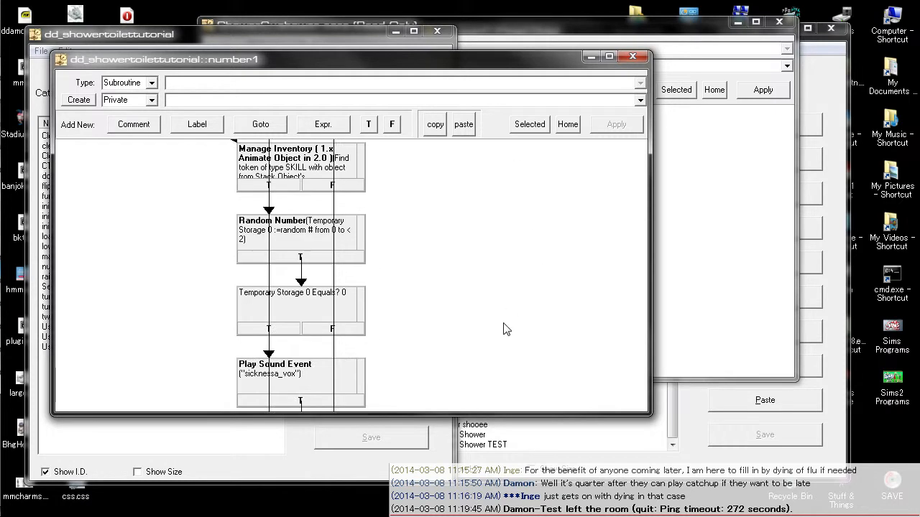
{"action": "scroll", "coordinate": [532, 227], "scroll_direction": "down", "scroll_amount": 6}
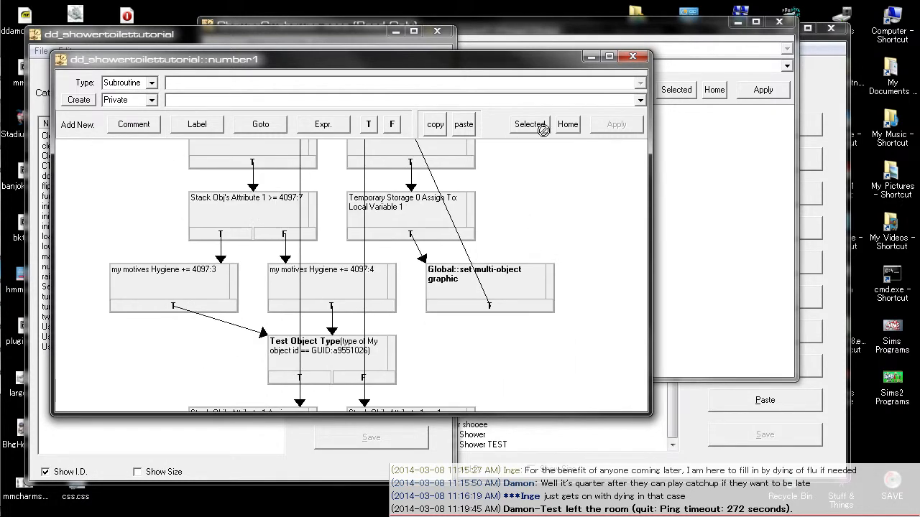
{"action": "left_click", "coordinate": [633, 56]}
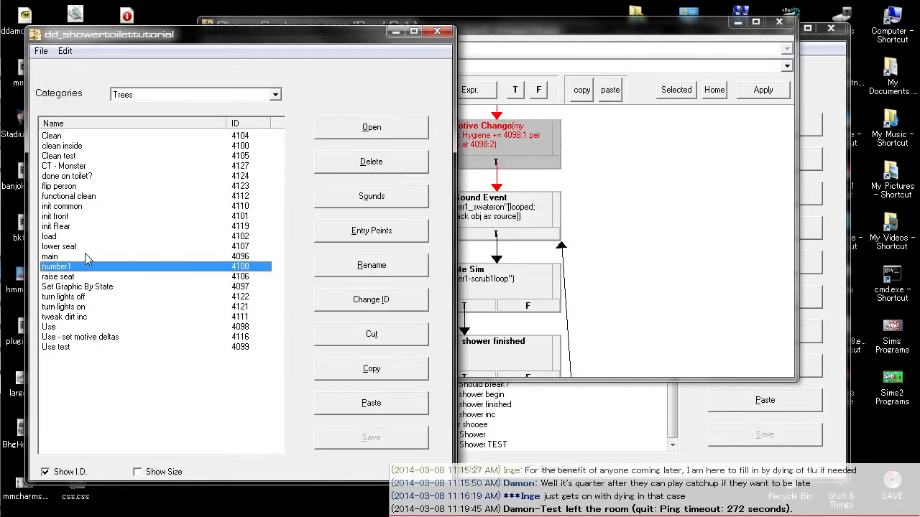
{"action": "left_click", "coordinate": [80, 278]}
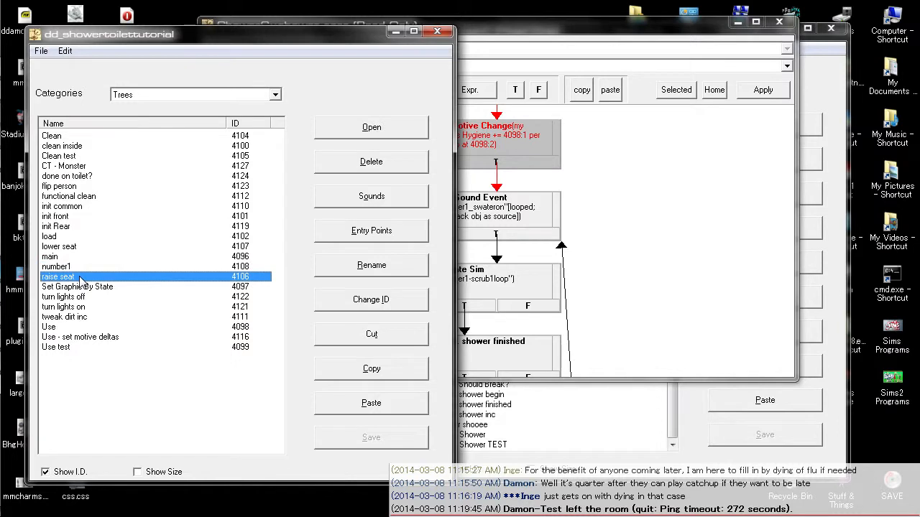
{"action": "left_click", "coordinate": [200, 394]}
{"action": "left_click_drag", "start_coordinate": [158, 132], "coordinate": [131, 369]}
{"action": "left_click", "coordinate": [132, 369]}
{"action": "left_click", "coordinate": [94, 173]}
{"action": "left_click", "coordinate": [106, 167]}
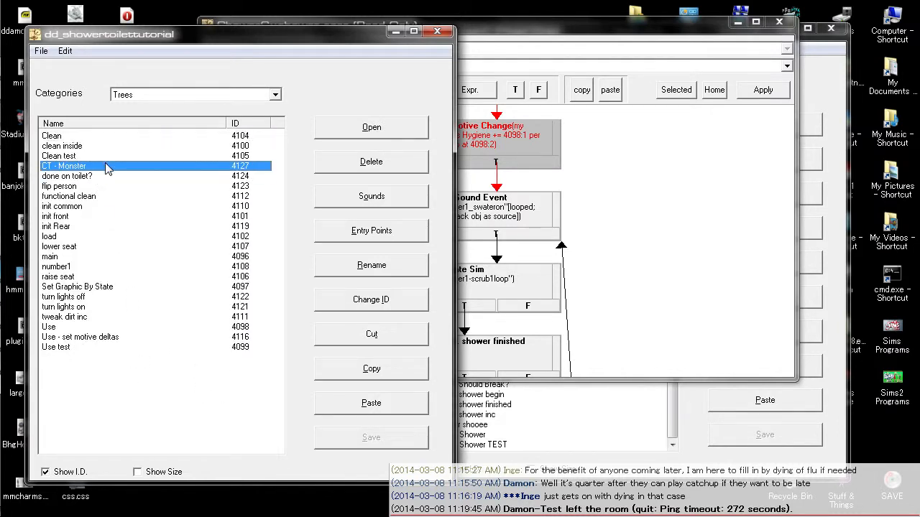
{"action": "left_click", "coordinate": [110, 187]}
{"action": "left_click_drag", "start_coordinate": [122, 134], "coordinate": [152, 257]}
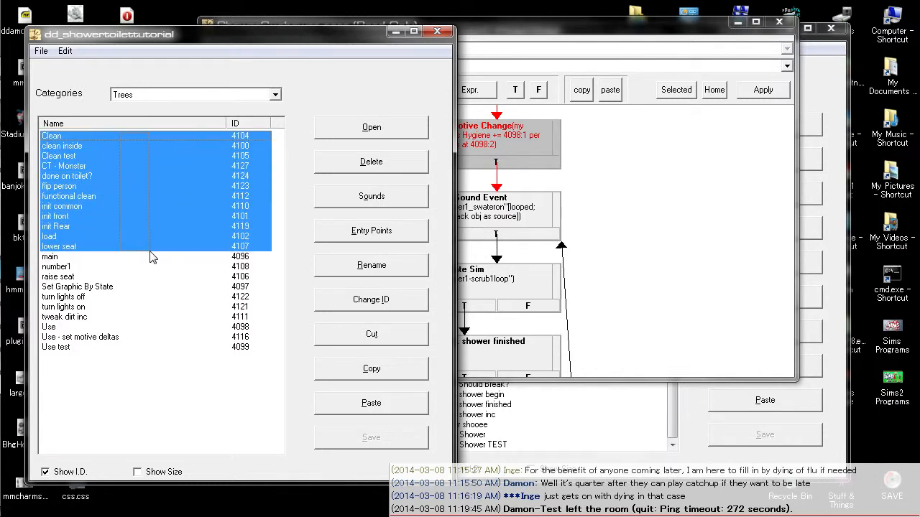
{"action": "left_click", "coordinate": [139, 392]}
- Paste two copies of the number1 tree into dd_showertoilettutorial and save the file
{"action": "left_click", "coordinate": [113, 280]}
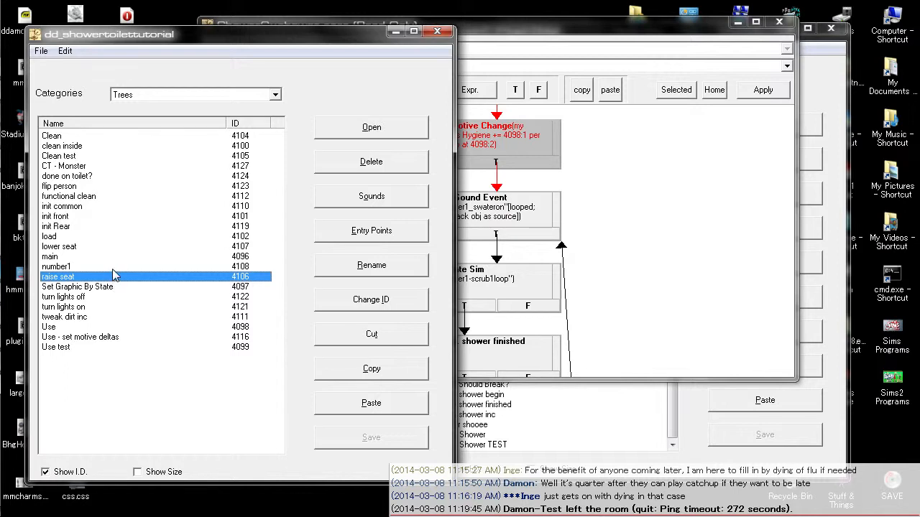
{"action": "key", "text": "Up"}
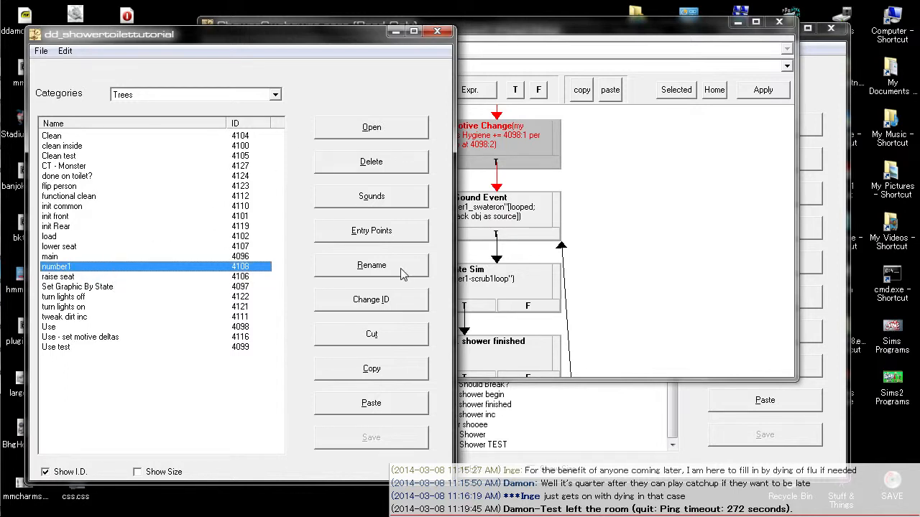
{"action": "left_click", "coordinate": [402, 411]}
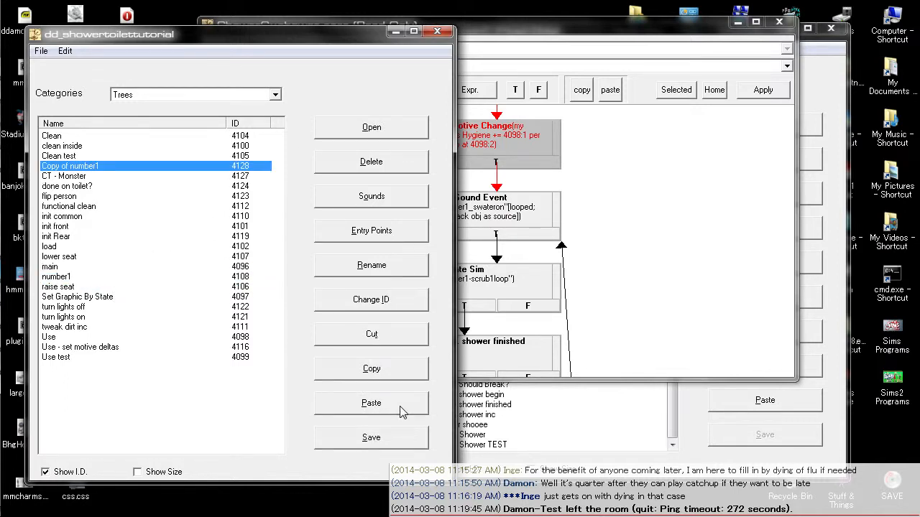
{"action": "left_click", "coordinate": [403, 412]}
{"action": "left_click", "coordinate": [334, 438]}
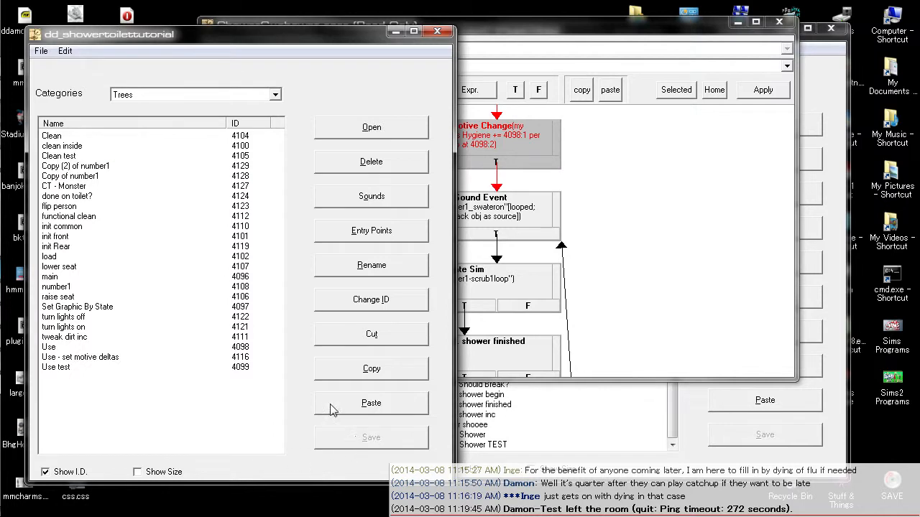
- Rename the copied number1 tree with ID 4128 to Shower and save the file
{"action": "left_click", "coordinate": [114, 178]}
{"action": "left_click", "coordinate": [371, 265]}
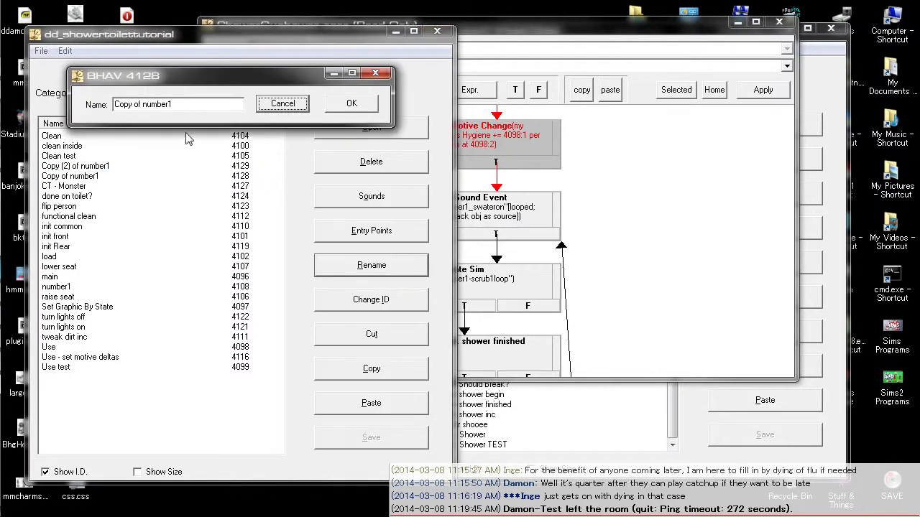
{"action": "left_click_drag", "start_coordinate": [206, 101], "coordinate": [3, 77]}
{"action": "key", "text": "BackSpace"}
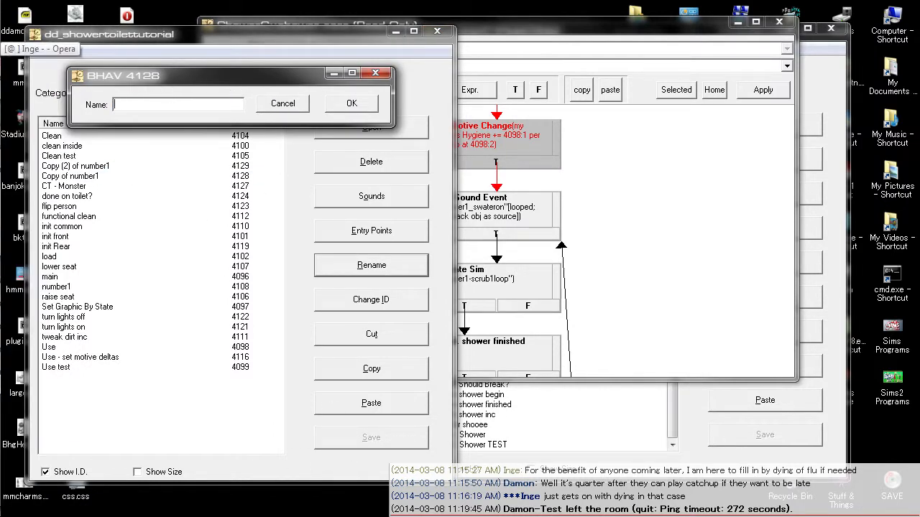
{"action": "type", "text": "Shower"}
{"action": "left_click", "coordinate": [354, 103]}
{"action": "left_click", "coordinate": [373, 441]}
- Open the toilet's new Shower tree and maximize its window
{"action": "left_click", "coordinate": [97, 188]}
{"action": "left_click", "coordinate": [100, 385]}
{"action": "double_click", "coordinate": [72, 307]}
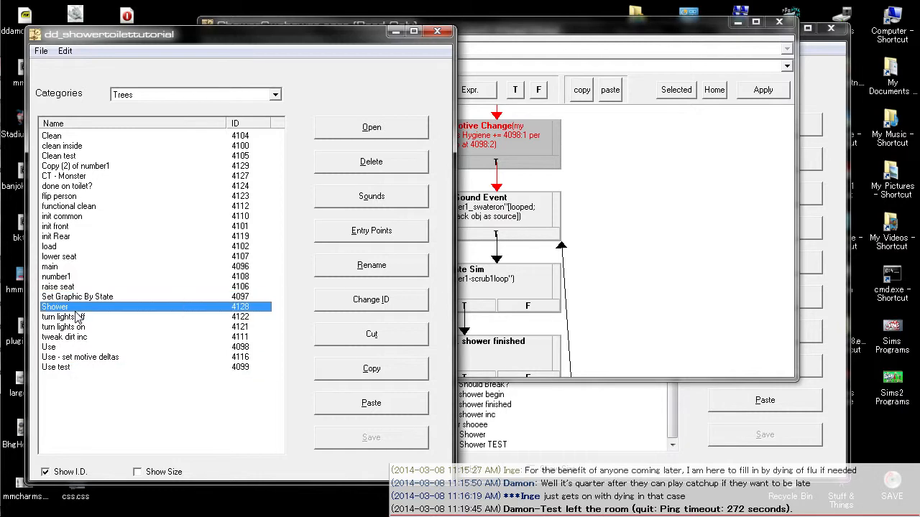
{"action": "left_click_drag", "start_coordinate": [629, 95], "coordinate": [642, 36]}
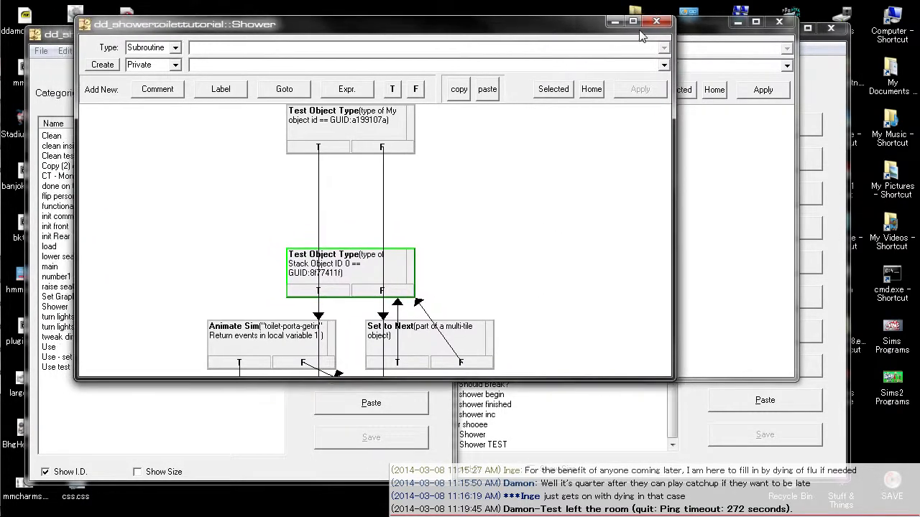
{"action": "left_click", "coordinate": [633, 21]}
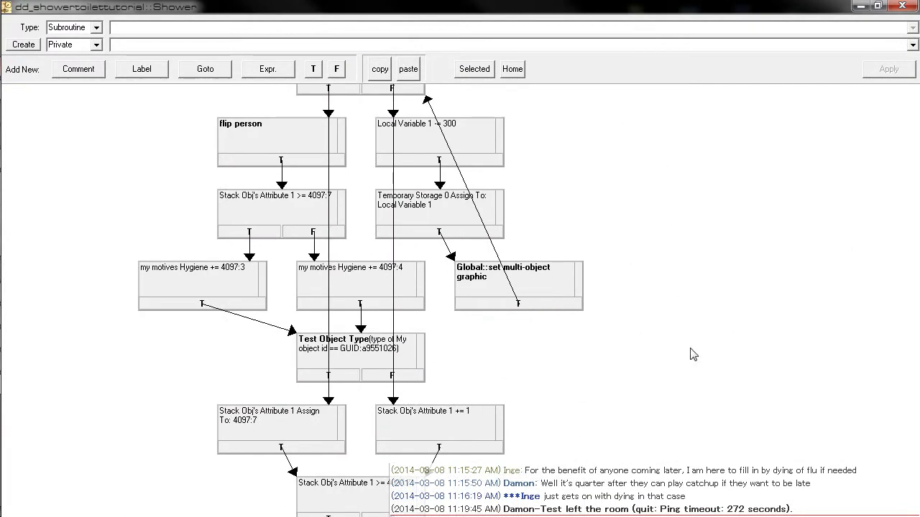
- Move the uppermost Test Object Type node (GUID:a199107a) out of the main chain in the Shower tree
{"action": "left_click_drag", "start_coordinate": [663, 194], "coordinate": [646, 207]}
{"action": "left_click_drag", "start_coordinate": [697, 385], "coordinate": [715, 283]}
{"action": "left_click_drag", "start_coordinate": [674, 184], "coordinate": [684, 348]}
{"action": "left_click_drag", "start_coordinate": [654, 148], "coordinate": [674, 437]}
{"action": "left_click_drag", "start_coordinate": [659, 137], "coordinate": [644, 431]}
{"action": "left_click_drag", "start_coordinate": [658, 166], "coordinate": [627, 401]}
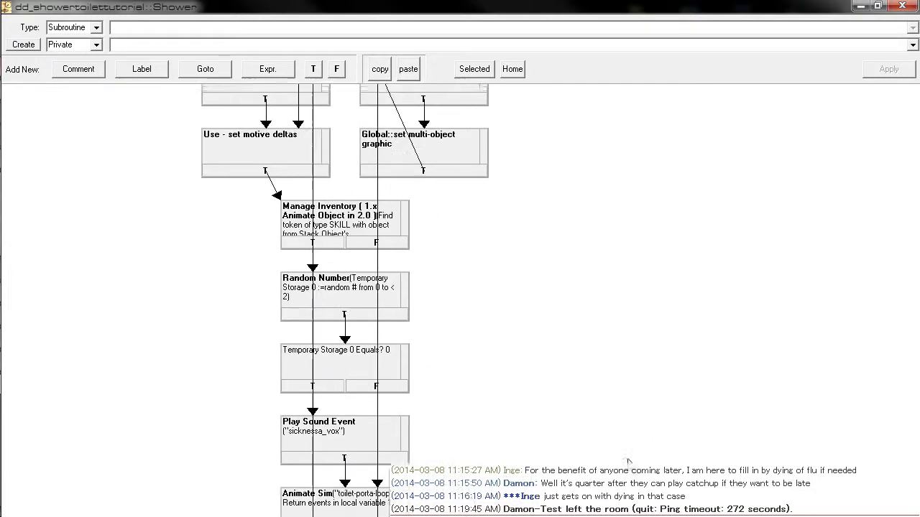
{"action": "left_click_drag", "start_coordinate": [425, 243], "coordinate": [478, 218]}
{"action": "left_click_drag", "start_coordinate": [461, 149], "coordinate": [843, 173]}
{"action": "left_click_drag", "start_coordinate": [612, 364], "coordinate": [597, 402]}
{"action": "left_click_drag", "start_coordinate": [678, 332], "coordinate": [667, 296]}
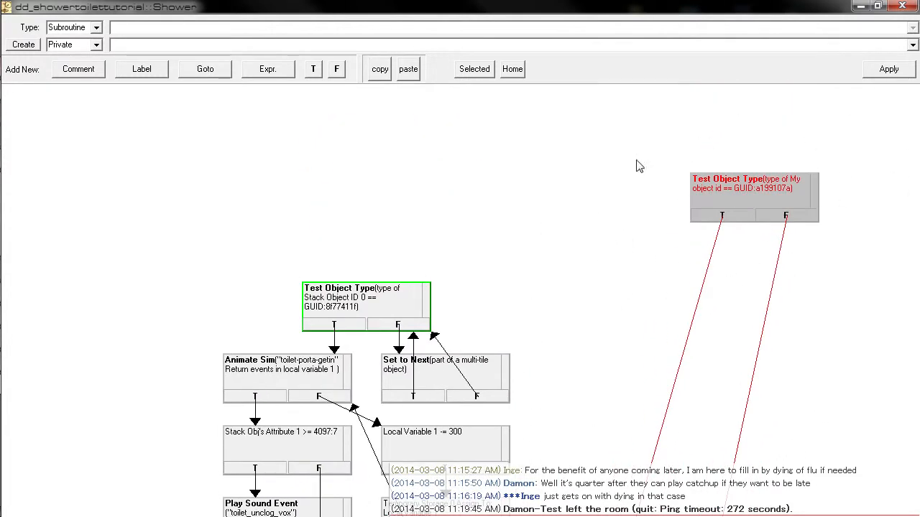
{"action": "left_click_drag", "start_coordinate": [563, 346], "coordinate": [574, 176]}
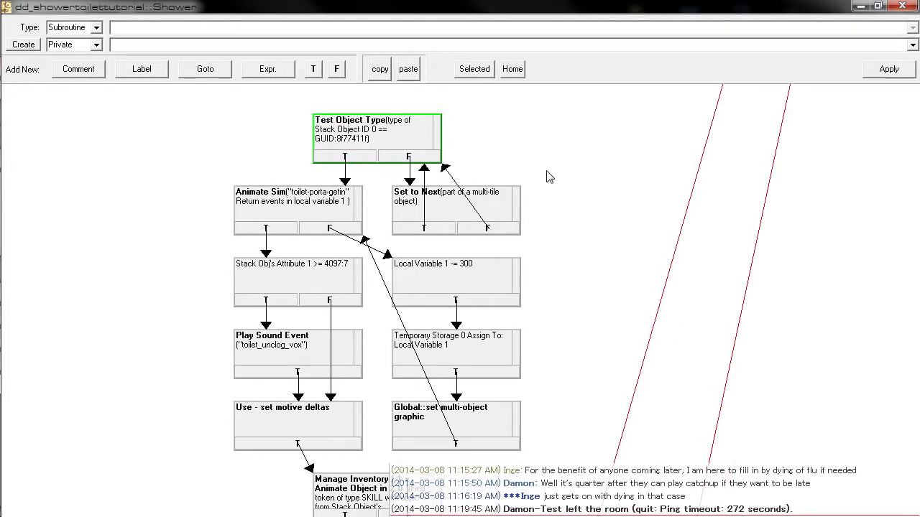
- Nudge the starting Test Object Type node (GUID:8f77411f) slightly upward, away from the nodes it connects to in the Shower tree
{"action": "left_click", "coordinate": [438, 138]}
{"action": "left_click_drag", "start_coordinate": [439, 136], "coordinate": [440, 131]}
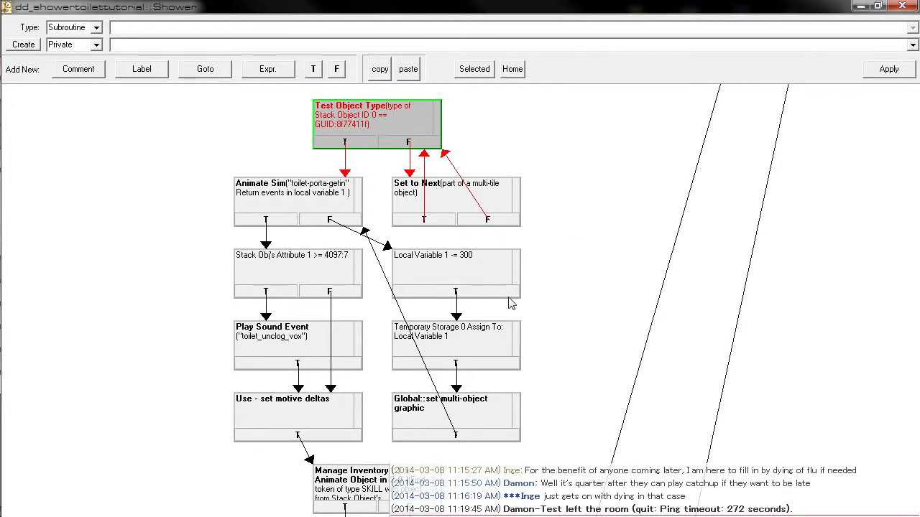
{"action": "scroll", "coordinate": [554, 259], "scroll_direction": "down", "scroll_amount": 3}
{"action": "scroll", "coordinate": [547, 217], "scroll_direction": "down", "scroll_amount": 2}
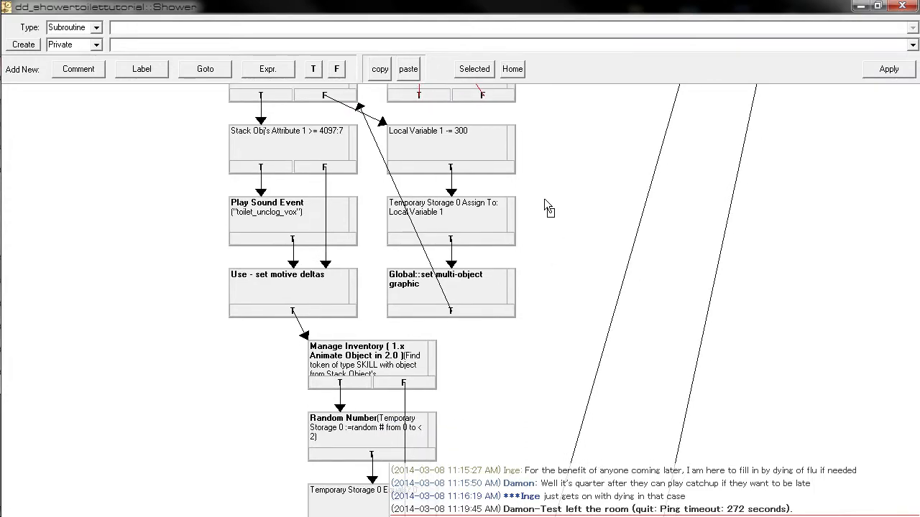
{"action": "scroll", "coordinate": [544, 198], "scroll_direction": "up", "scroll_amount": 4}
{"action": "scroll", "coordinate": [538, 292], "scroll_direction": "down", "scroll_amount": 1}
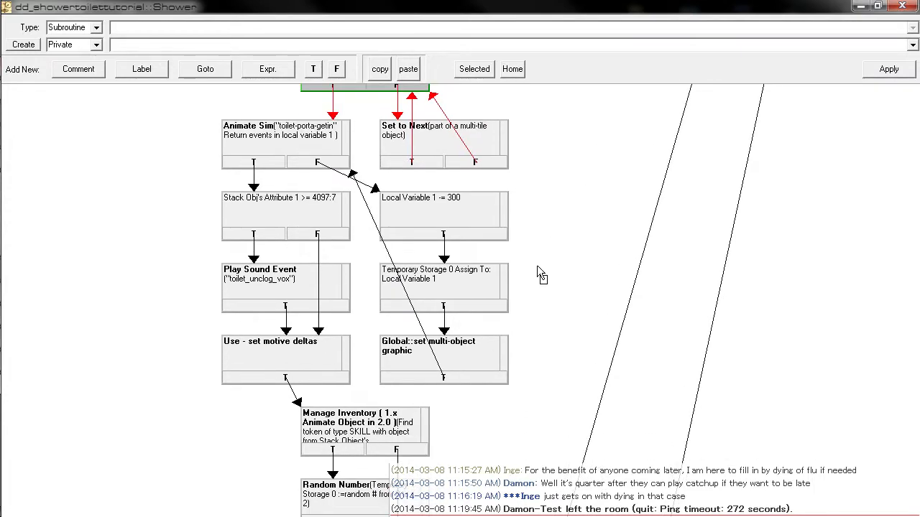
- Open the Use - set motive deltas subtree called from the Shower tree, review its nodes and close it
{"action": "left_click_drag", "start_coordinate": [547, 412], "coordinate": [524, 232]}
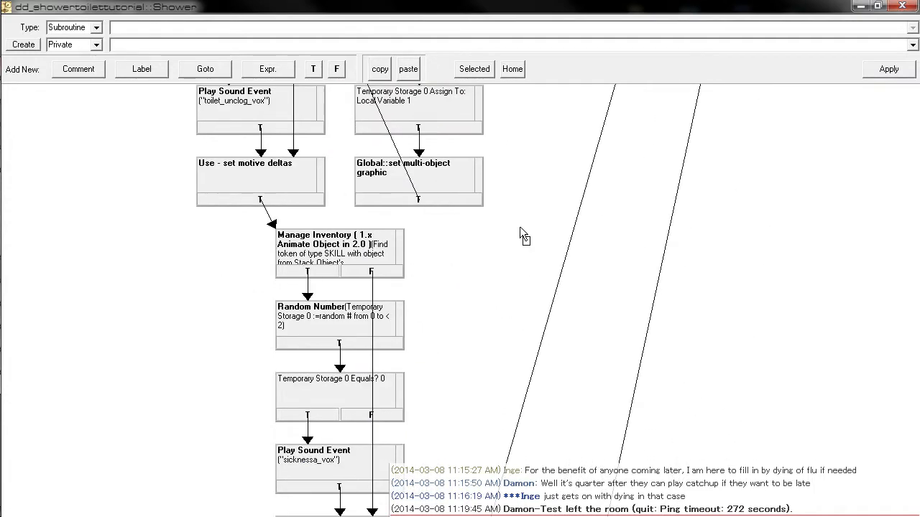
{"action": "left_click", "coordinate": [319, 171]}
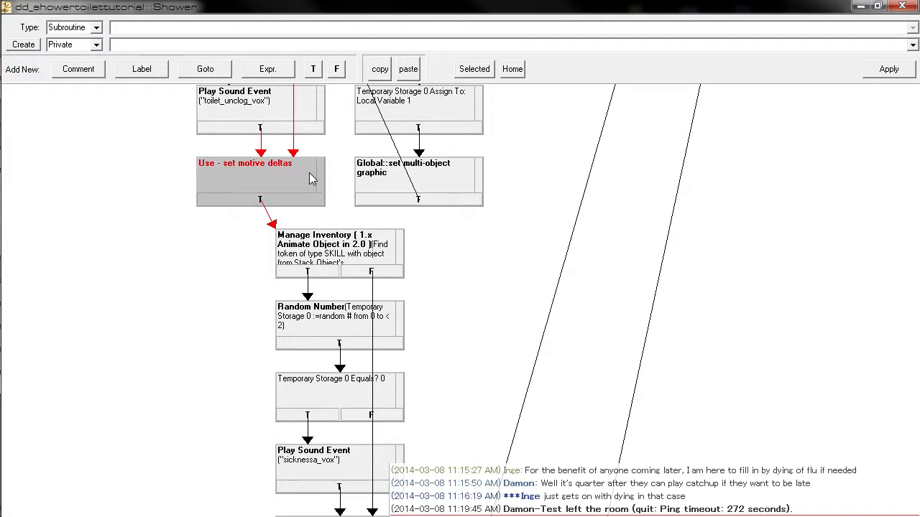
{"action": "double_click", "coordinate": [265, 186]}
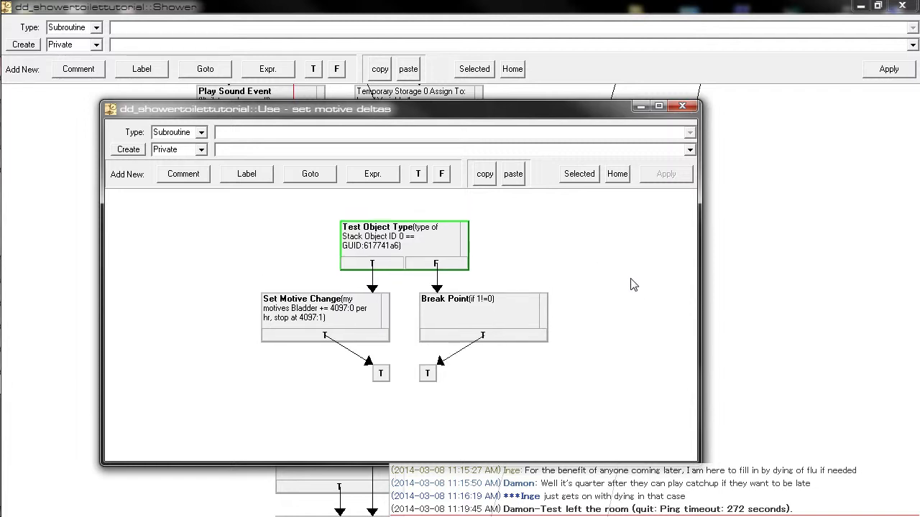
{"action": "left_click", "coordinate": [682, 106]}
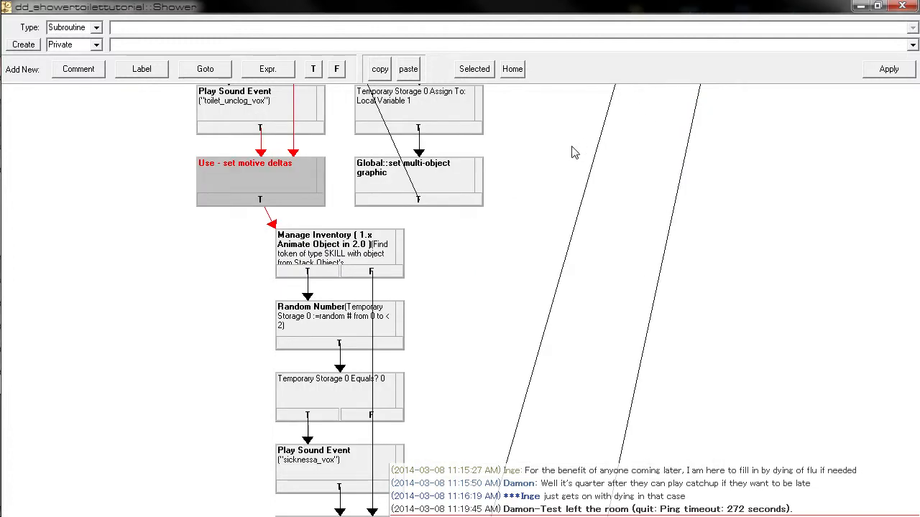
{"action": "left_click_drag", "start_coordinate": [577, 151], "coordinate": [681, 225]}
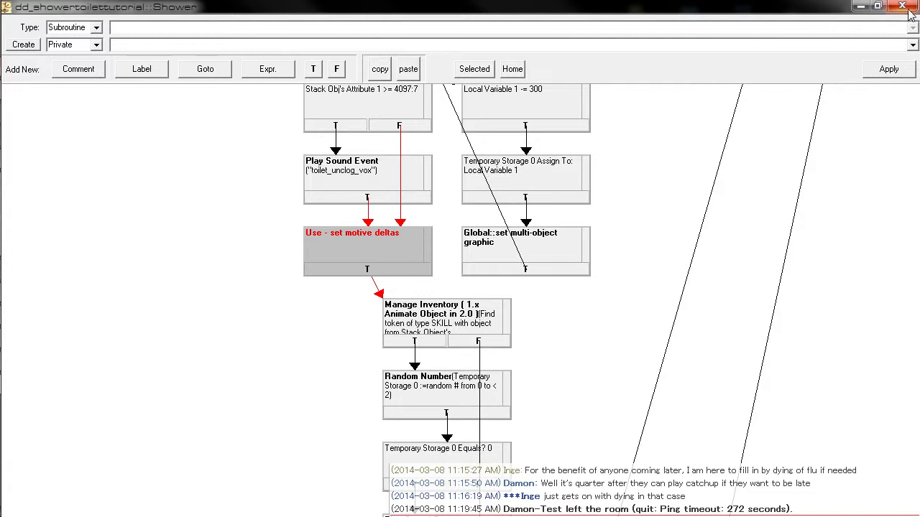
{"action": "left_click_drag", "start_coordinate": [674, 299], "coordinate": [629, 257]}
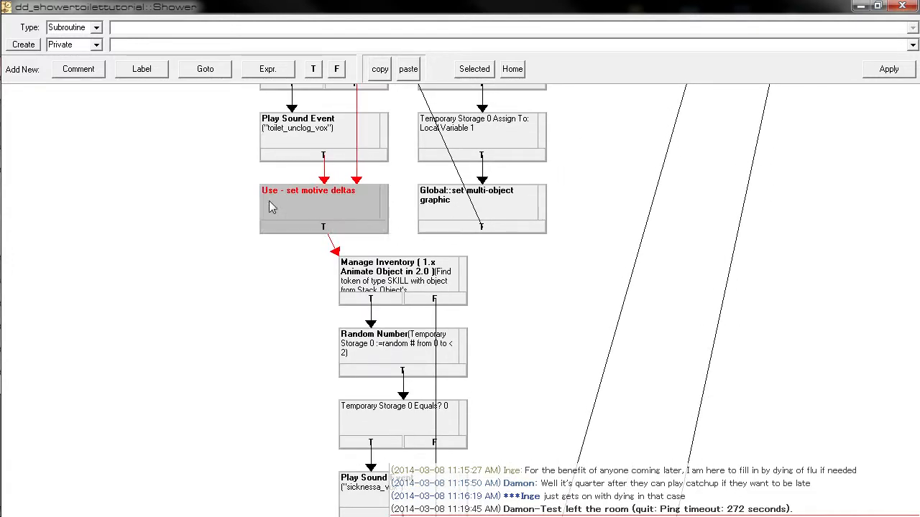
{"action": "double_click", "coordinate": [274, 199]}
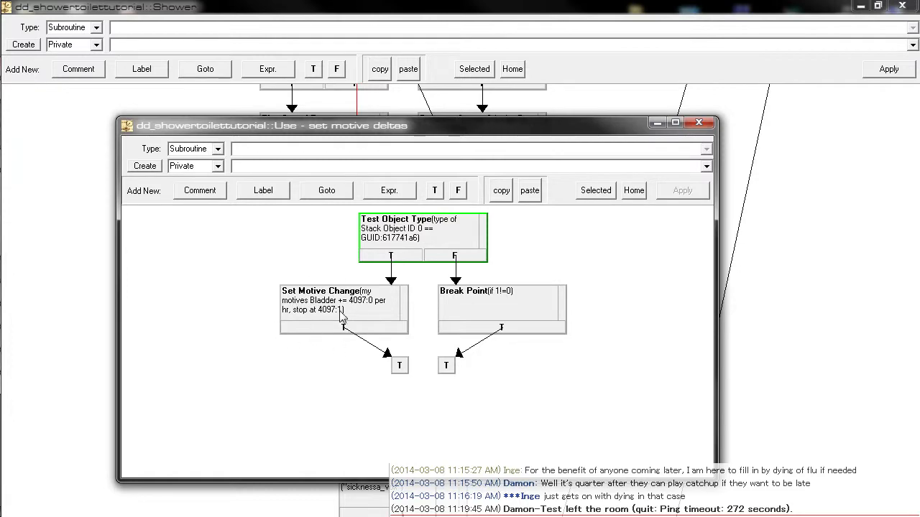
{"action": "left_click", "coordinate": [699, 123]}
- Follow the Shower tree down to the Set Motive Change (clear all) node and inspect it
{"action": "scroll", "coordinate": [307, 338], "scroll_direction": "down", "scroll_amount": 5}
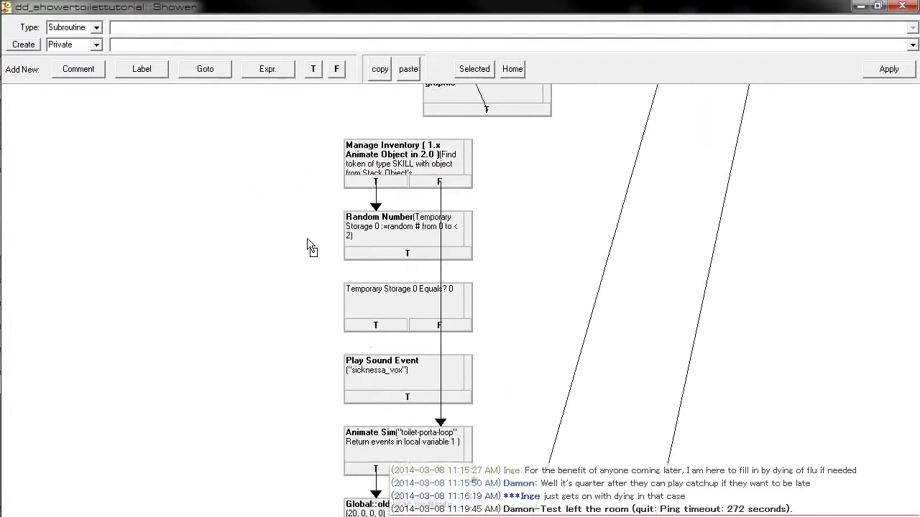
{"action": "scroll", "coordinate": [305, 301], "scroll_direction": "down", "scroll_amount": 6}
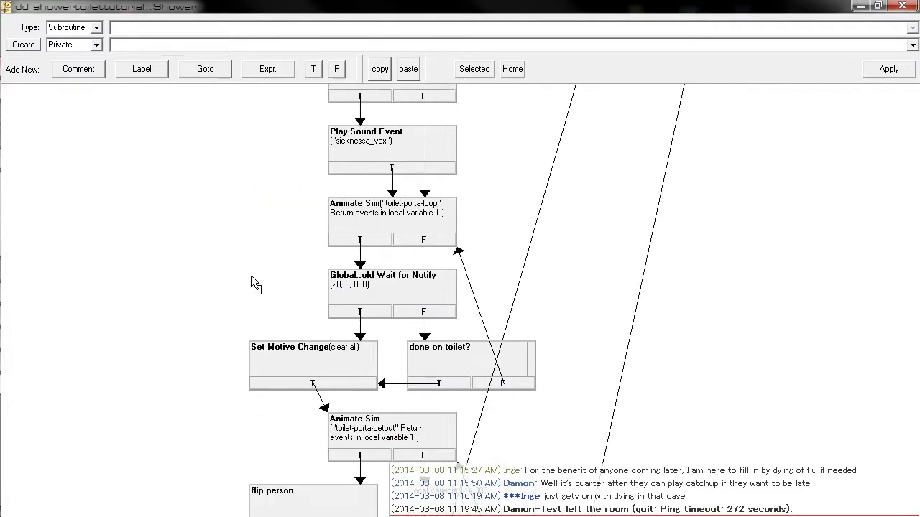
{"action": "scroll", "coordinate": [251, 275], "scroll_direction": "down", "scroll_amount": 6}
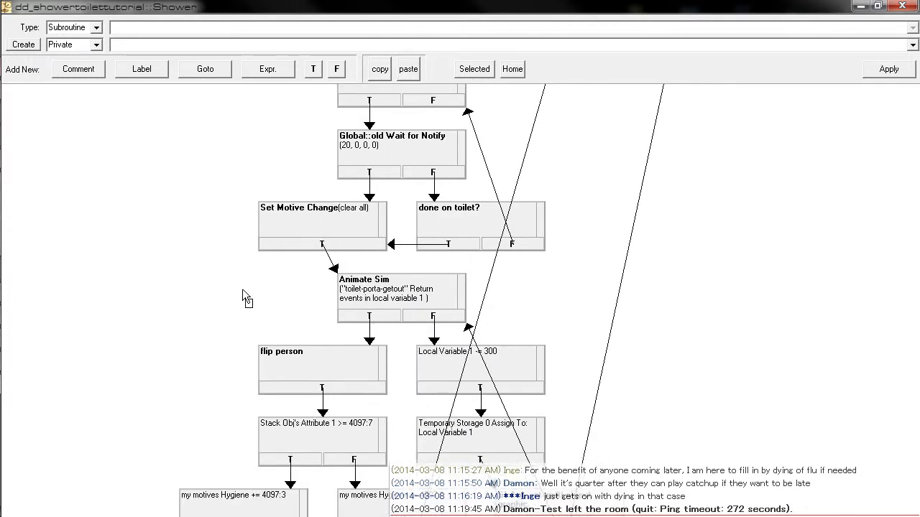
{"action": "left_click", "coordinate": [355, 231]}
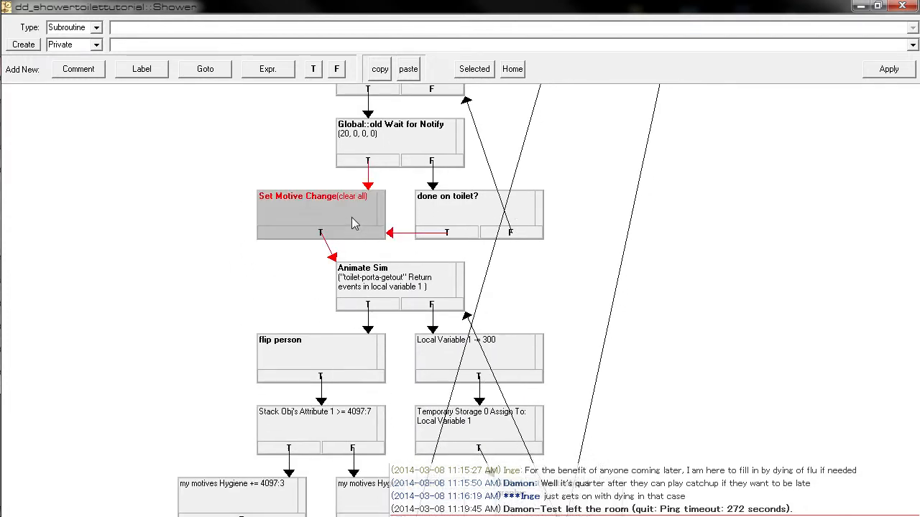
{"action": "double_click", "coordinate": [353, 223]}
{"action": "left_click", "coordinate": [297, 194]}
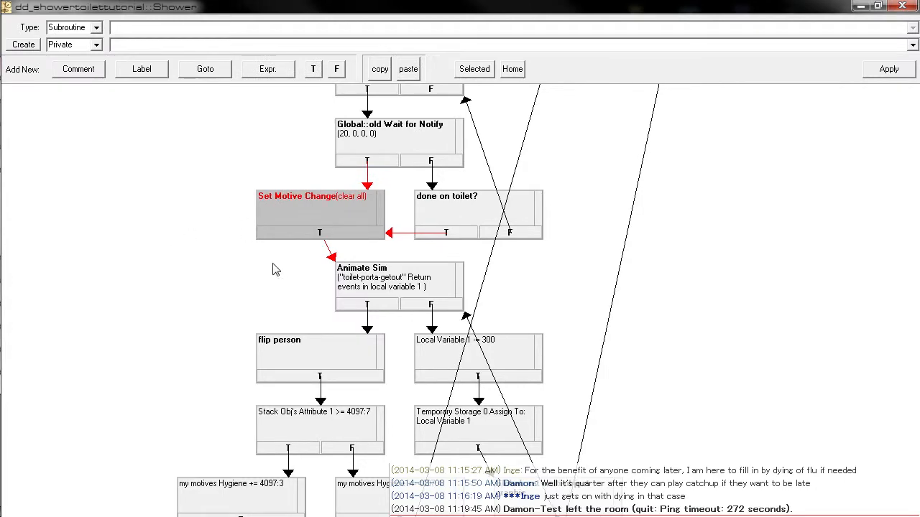
- Examine the end of the Shower tree, including the nodes that change the Hygiene motive
{"action": "scroll", "coordinate": [273, 263], "scroll_direction": "down", "scroll_amount": 4}
{"action": "scroll", "coordinate": [204, 236], "scroll_direction": "down", "scroll_amount": 7}
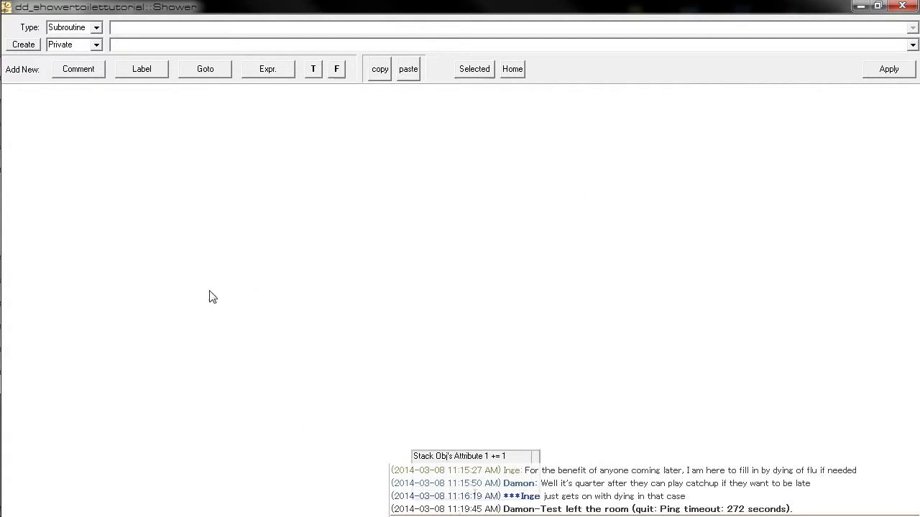
{"action": "scroll", "coordinate": [209, 310], "scroll_direction": "down", "scroll_amount": 3}
{"action": "scroll", "coordinate": [195, 251], "scroll_direction": "up", "scroll_amount": 5}
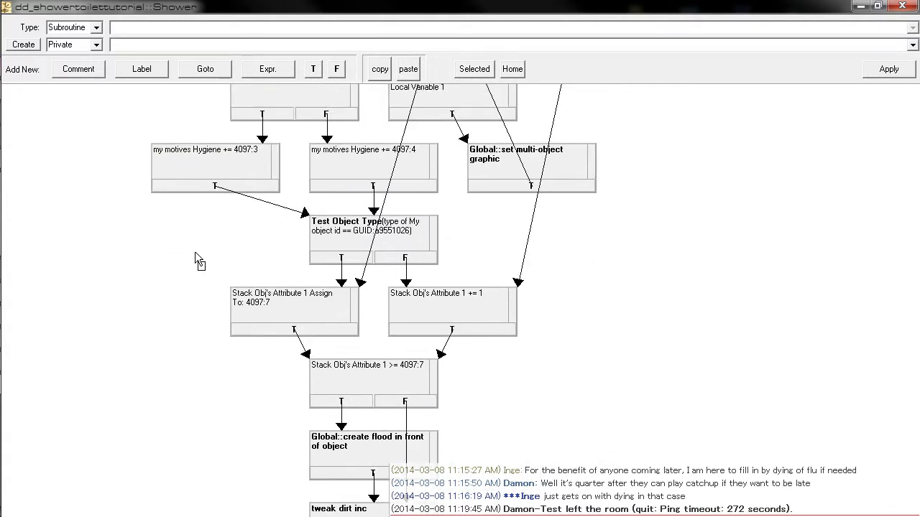
{"action": "scroll", "coordinate": [202, 226], "scroll_direction": "up", "scroll_amount": 2}
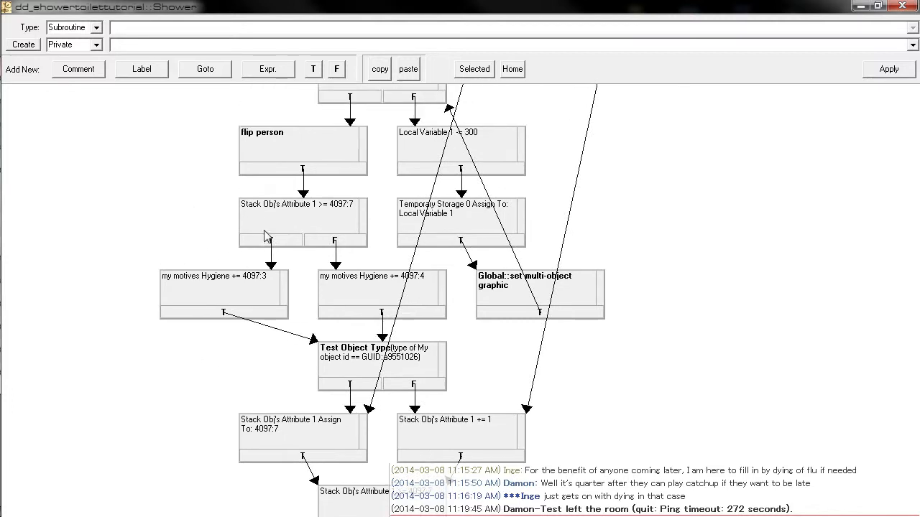
{"action": "scroll", "coordinate": [206, 213], "scroll_direction": "up", "scroll_amount": 1}
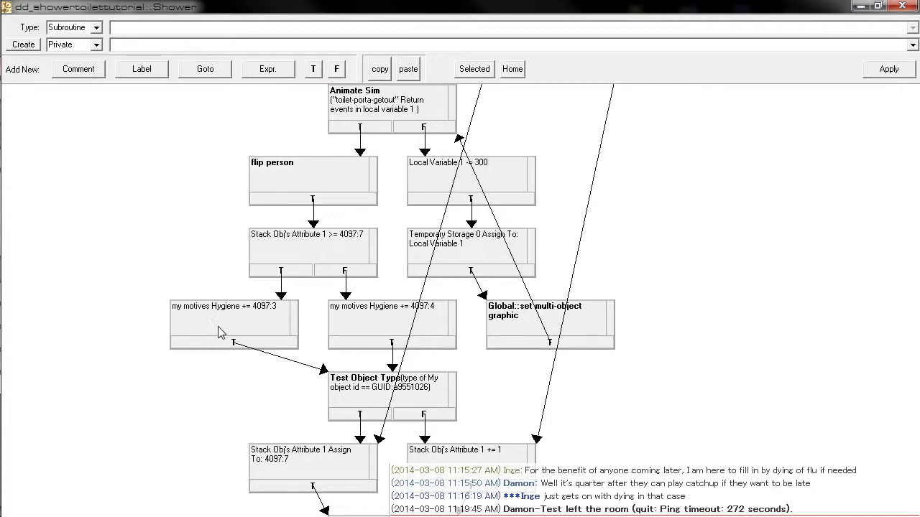
- Restore the Shower tree window from full size and close ShowerC's shower core tree and its file window
{"action": "double_click", "coordinate": [320, 6]}
{"action": "left_click", "coordinate": [631, 229]}
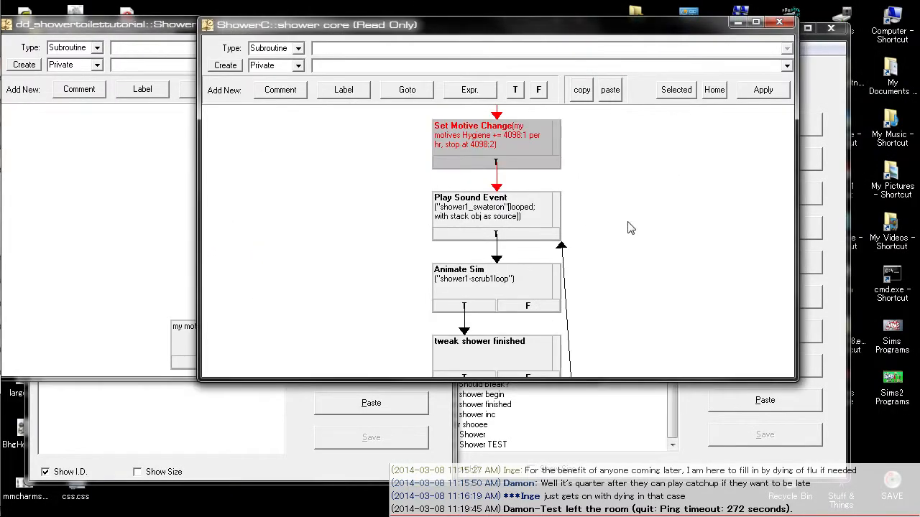
{"action": "left_click", "coordinate": [779, 23]}
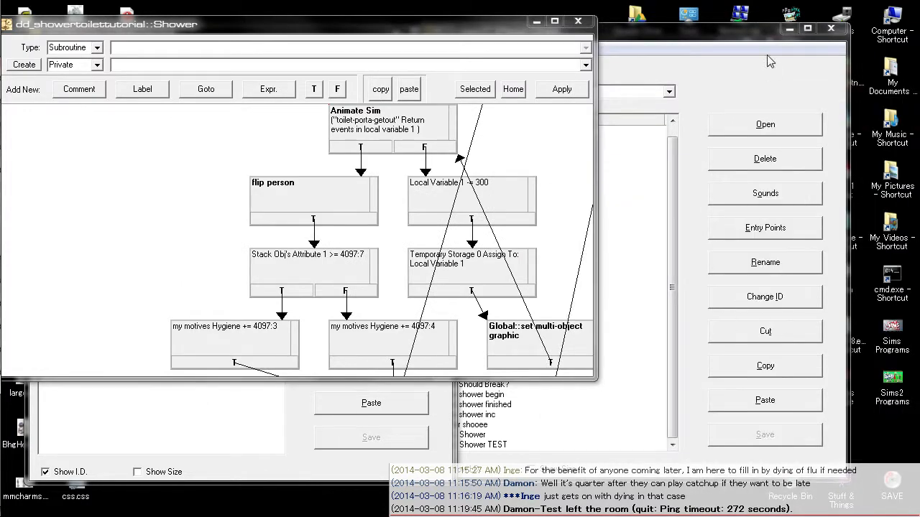
{"action": "left_click", "coordinate": [763, 68]}
{"action": "left_click_drag", "start_coordinate": [517, 36], "coordinate": [919, 13]}
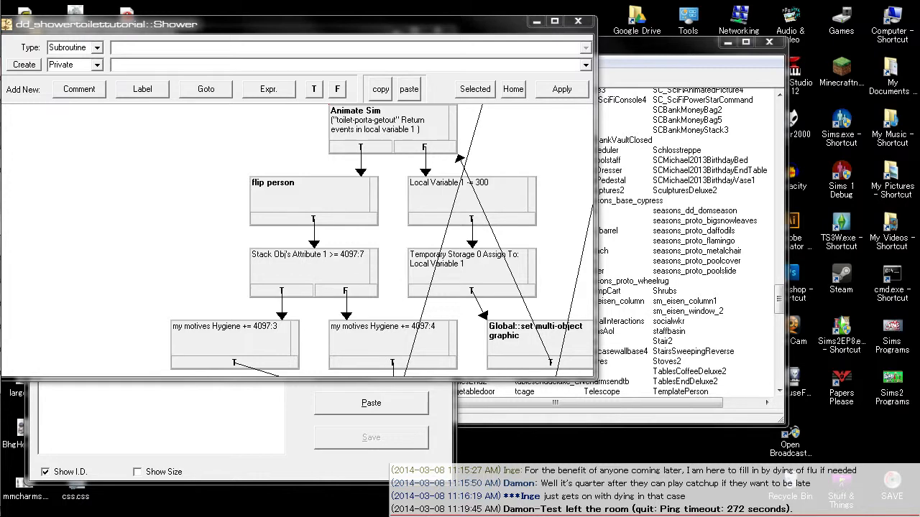
- Open the Tuning constants (ID 4097) of dd_showertoilettutorial and compare them with the Hygiene nodes in the Shower tree
{"action": "left_click", "coordinate": [654, 420]}
{"action": "left_click", "coordinate": [177, 419]}
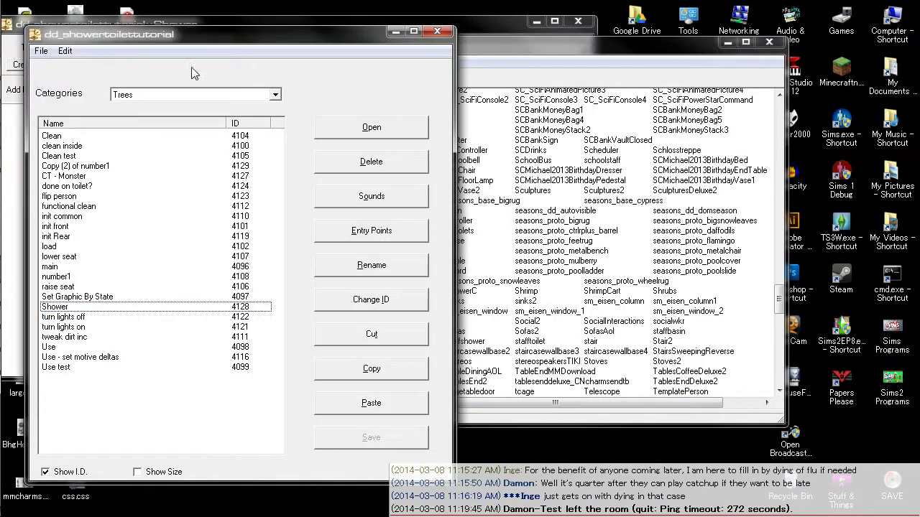
{"action": "left_click", "coordinate": [206, 95]}
{"action": "left_click", "coordinate": [214, 135]}
{"action": "left_click_drag", "start_coordinate": [216, 35], "coordinate": [362, 53]}
{"action": "double_click", "coordinate": [247, 139]}
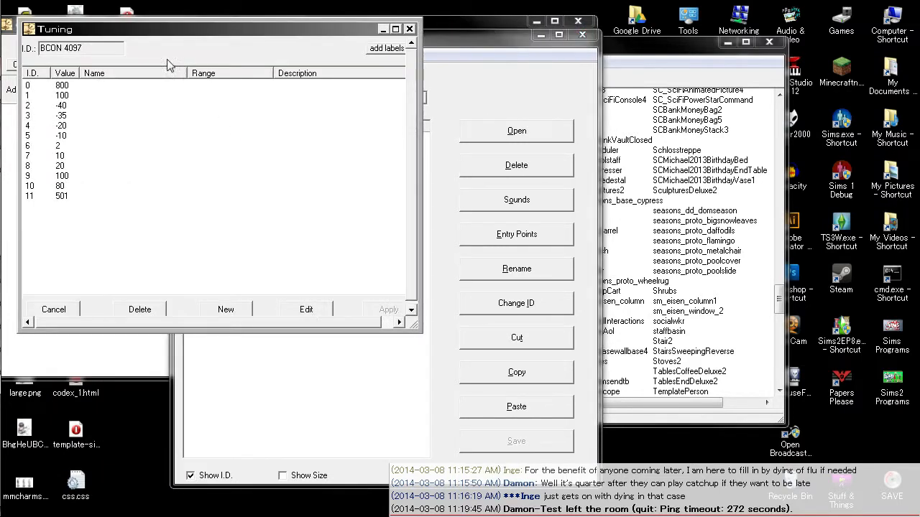
{"action": "left_click_drag", "start_coordinate": [161, 31], "coordinate": [384, 45]}
{"action": "left_click", "coordinate": [3, 147]}
{"action": "left_click_drag", "start_coordinate": [144, 177], "coordinate": [77, 140]}
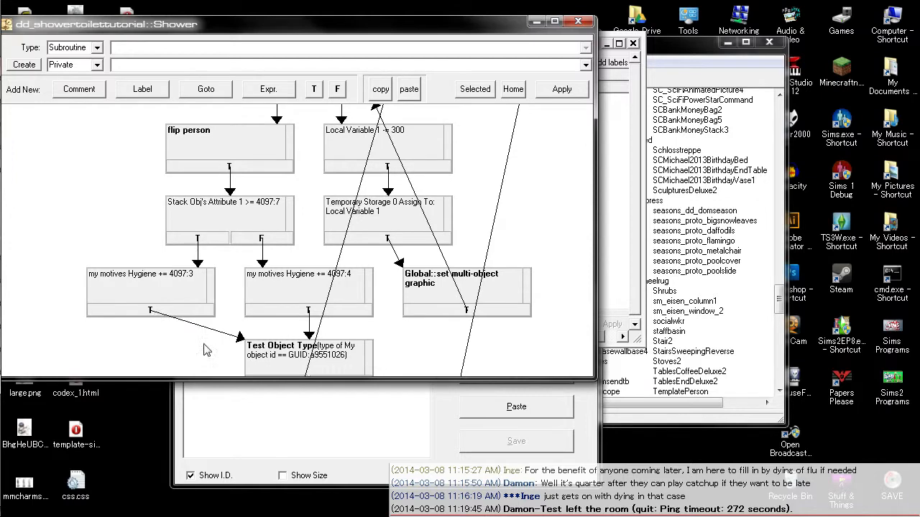
- Reopen the Tuning constants in an enlarged window, check constant 3, and close them while keeping the toilet file open
{"action": "left_click", "coordinate": [292, 404]}
{"action": "left_click", "coordinate": [322, 140]}
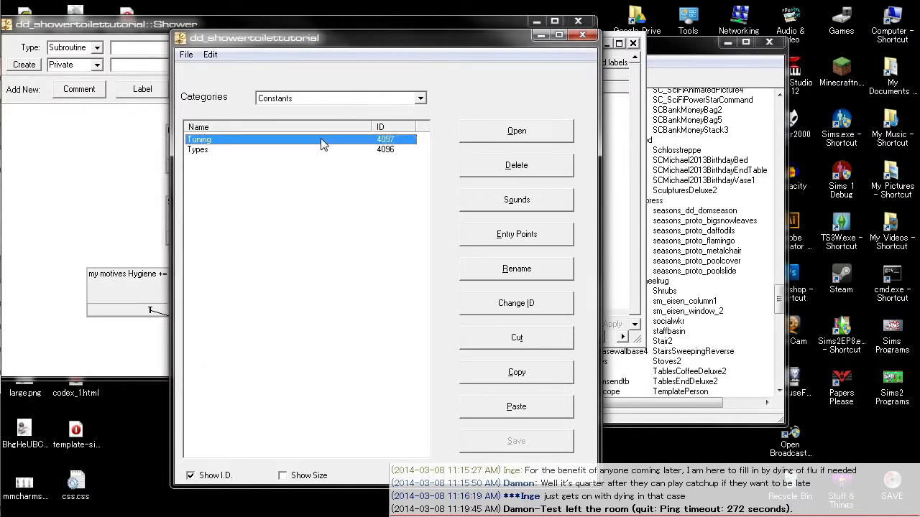
{"action": "double_click", "coordinate": [237, 140]}
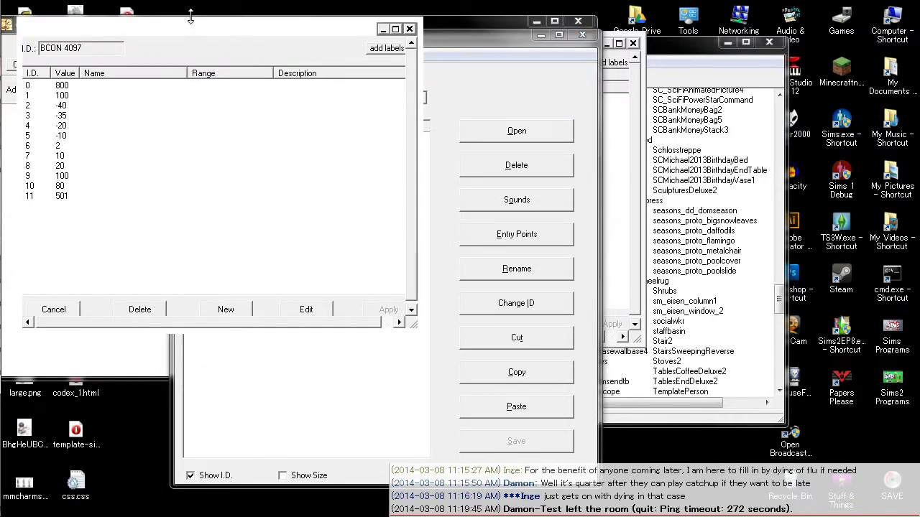
{"action": "left_click_drag", "start_coordinate": [189, 35], "coordinate": [395, 131]}
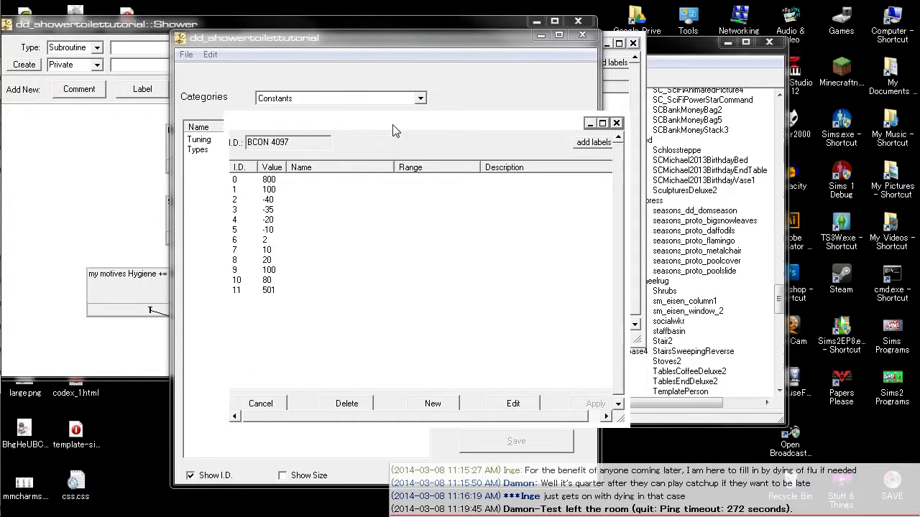
{"action": "left_click_drag", "start_coordinate": [619, 424], "coordinate": [672, 440]}
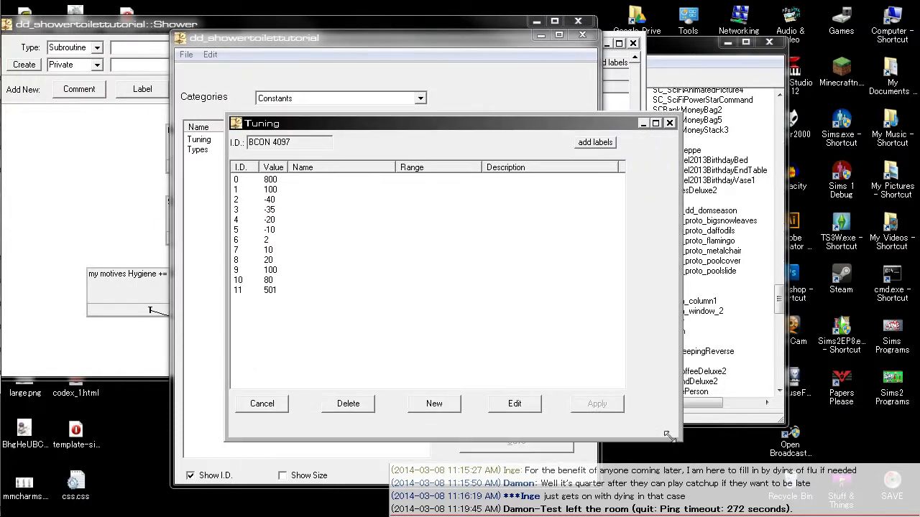
{"action": "left_click", "coordinate": [249, 211]}
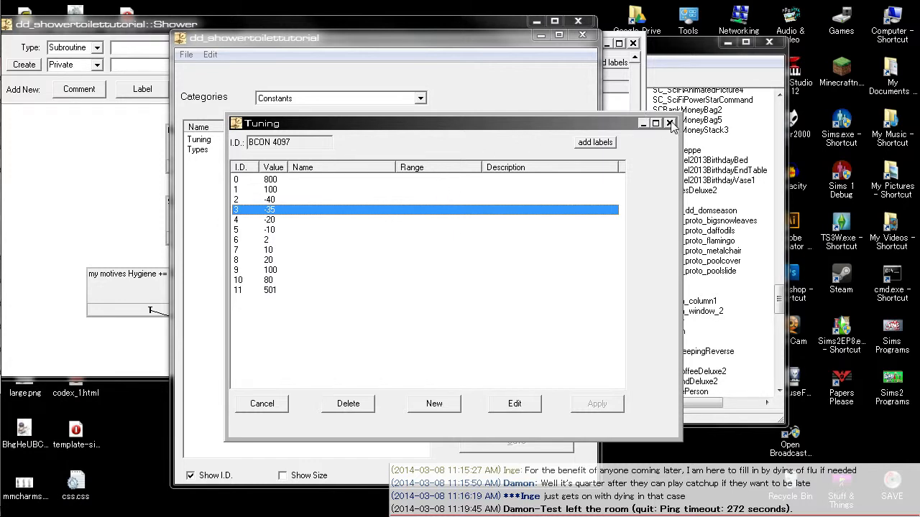
{"action": "left_click", "coordinate": [669, 124]}
{"action": "left_click", "coordinate": [582, 35]}
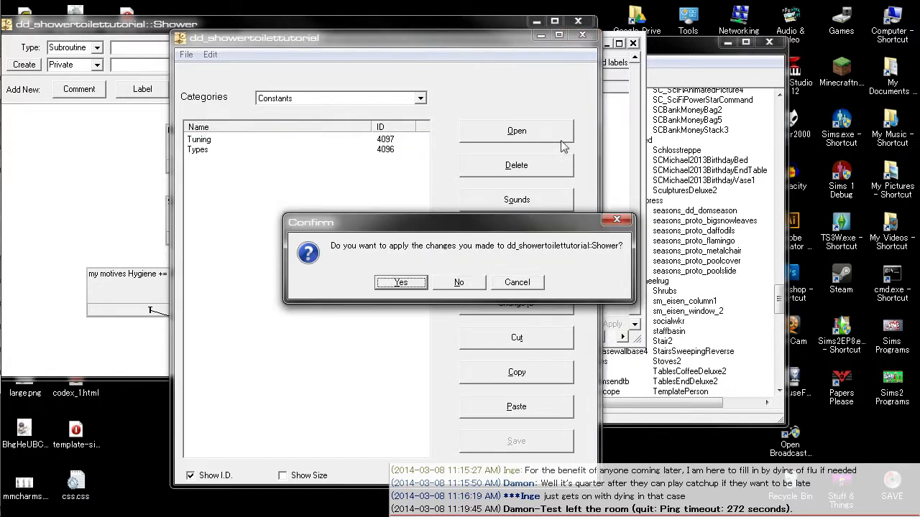
{"action": "left_click", "coordinate": [513, 286]}
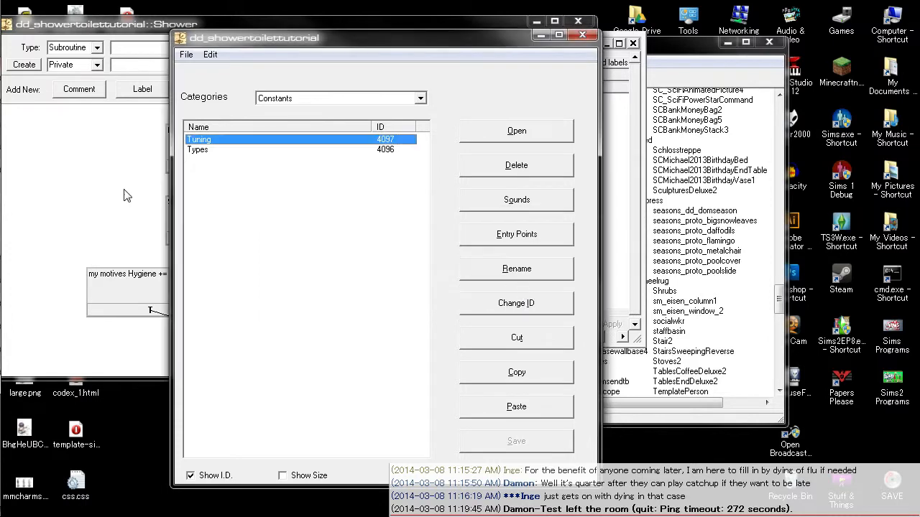
- Bring the Shower tree to the front, maximize its window and return to the Set Motive Change (clear all) node
{"action": "left_click", "coordinate": [144, 181]}
{"action": "left_click_drag", "start_coordinate": [340, 33], "coordinate": [437, 37]}
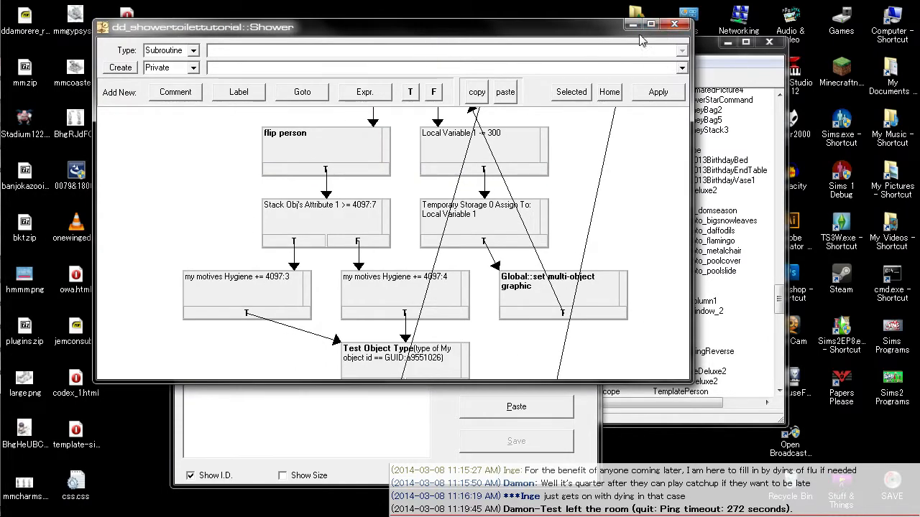
{"action": "left_click_drag", "start_coordinate": [564, 36], "coordinate": [536, 66]}
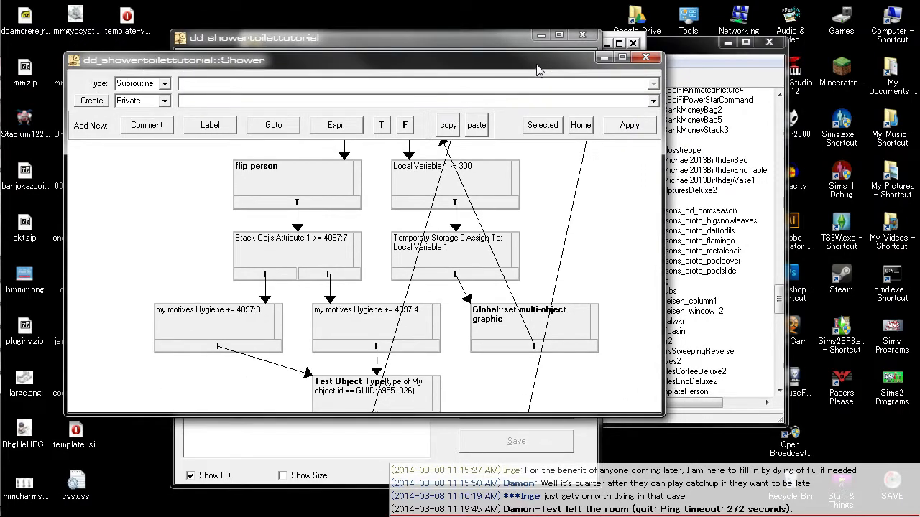
{"action": "left_click", "coordinate": [622, 60]}
{"action": "left_click_drag", "start_coordinate": [582, 175], "coordinate": [644, 309]}
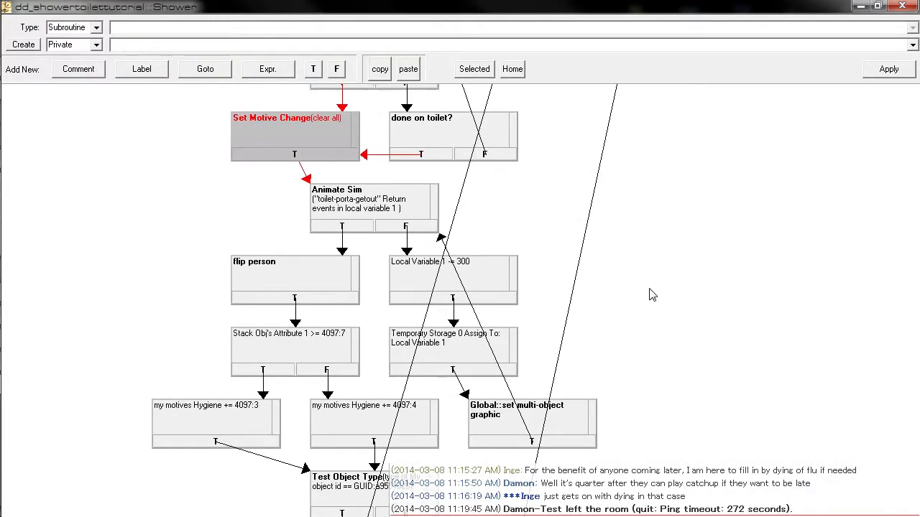
- Open the Use - set motive deltas subtree from its node in the Shower tree and place its window beside that node
{"action": "left_click_drag", "start_coordinate": [655, 245], "coordinate": [655, 288]}
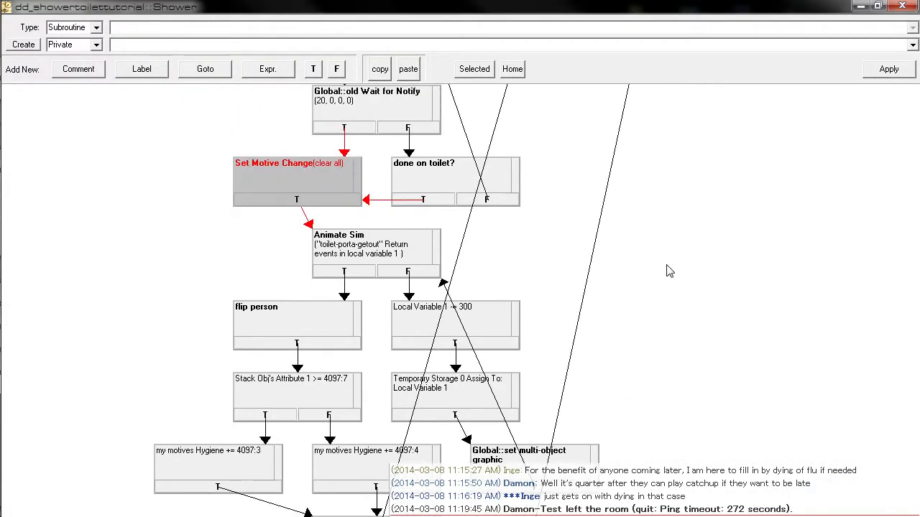
{"action": "double_click", "coordinate": [304, 179]}
{"action": "left_click", "coordinate": [444, 7]}
{"action": "scroll", "coordinate": [647, 245], "scroll_direction": "up", "scroll_amount": 10}
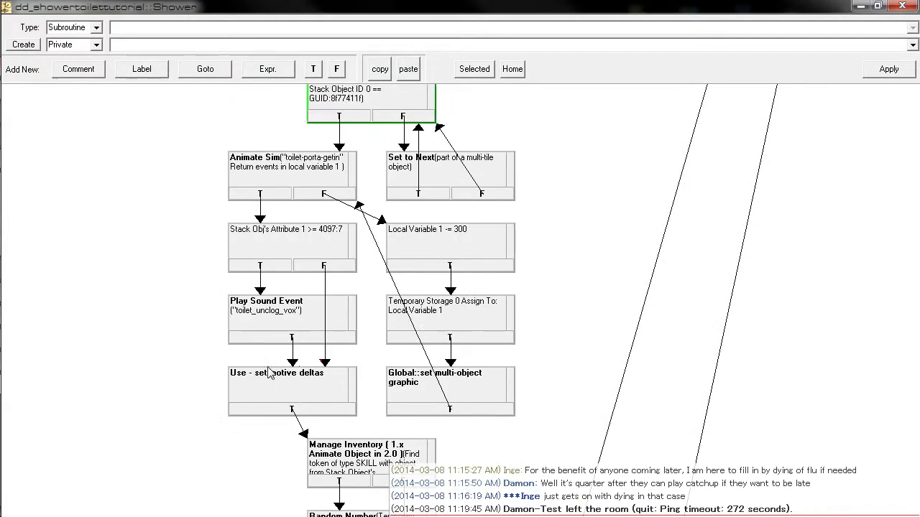
{"action": "double_click", "coordinate": [274, 372]}
{"action": "left_click_drag", "start_coordinate": [363, 52], "coordinate": [609, 38]}
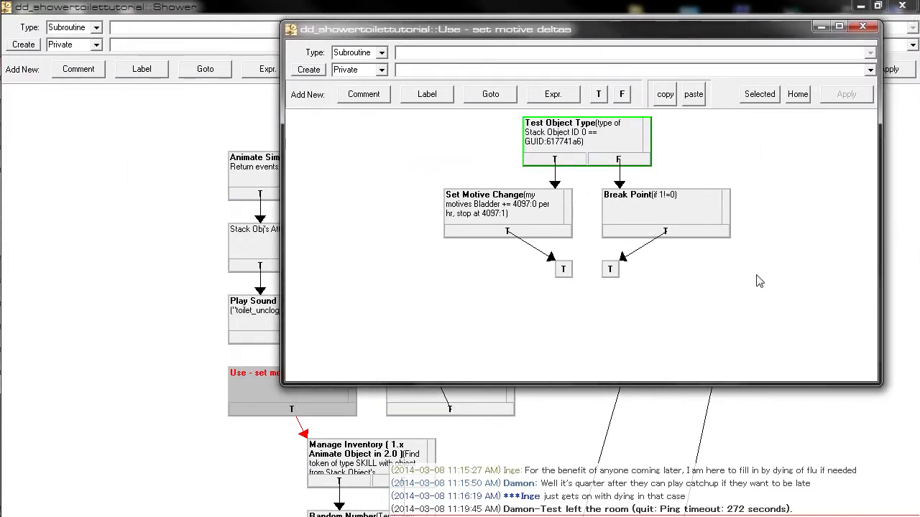
- Copy the Test Object Type node from Use - set motive deltas into the Shower tree and place it beside Play Sound Event
{"action": "key", "text": "Delete"}
{"action": "key", "text": "ctrl+z"}
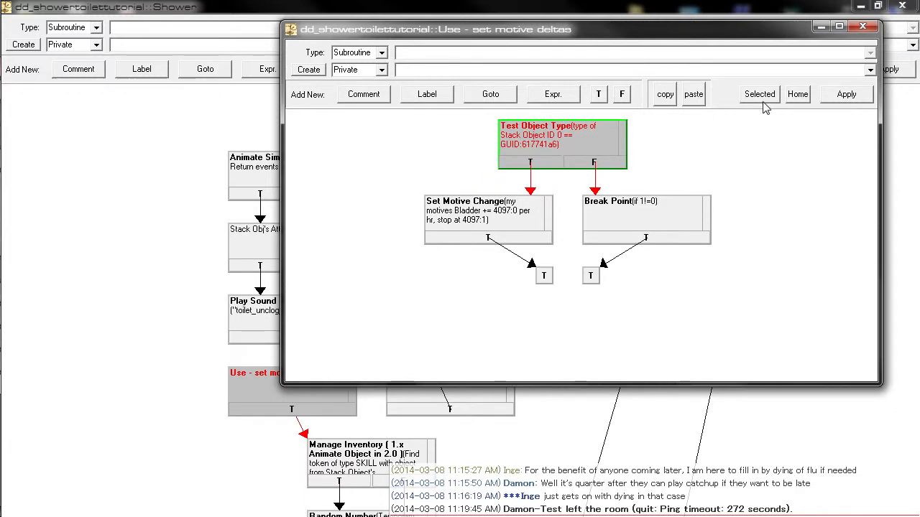
{"action": "left_click", "coordinate": [675, 99]}
{"action": "left_click_drag", "start_coordinate": [518, 7], "coordinate": [357, 30]}
{"action": "mouse_move", "coordinate": [211, 175]}
{"action": "left_mouse_down"}
{"action": "mouse_move", "coordinate": [192, 190]}
{"action": "mouse_move", "coordinate": [188, 273]}
{"action": "mouse_move", "coordinate": [222, 174]}
{"action": "left_mouse_up"}
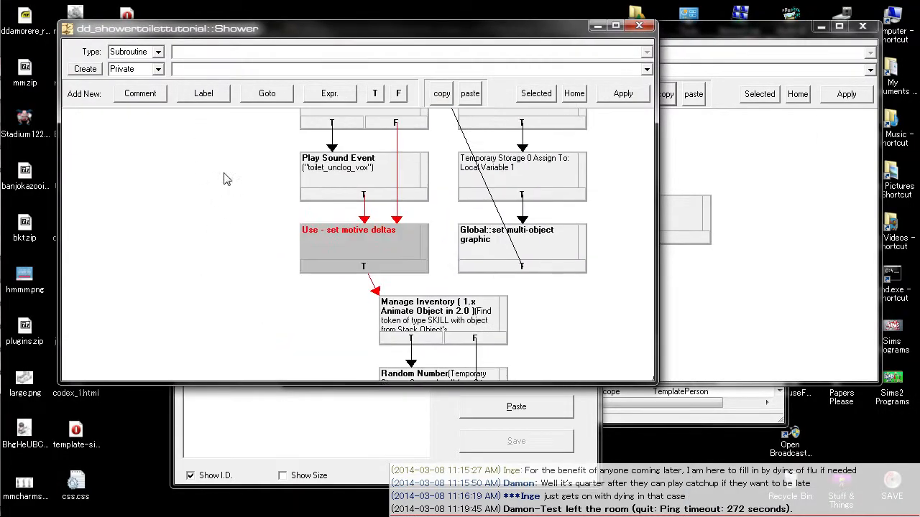
{"action": "left_click", "coordinate": [470, 94]}
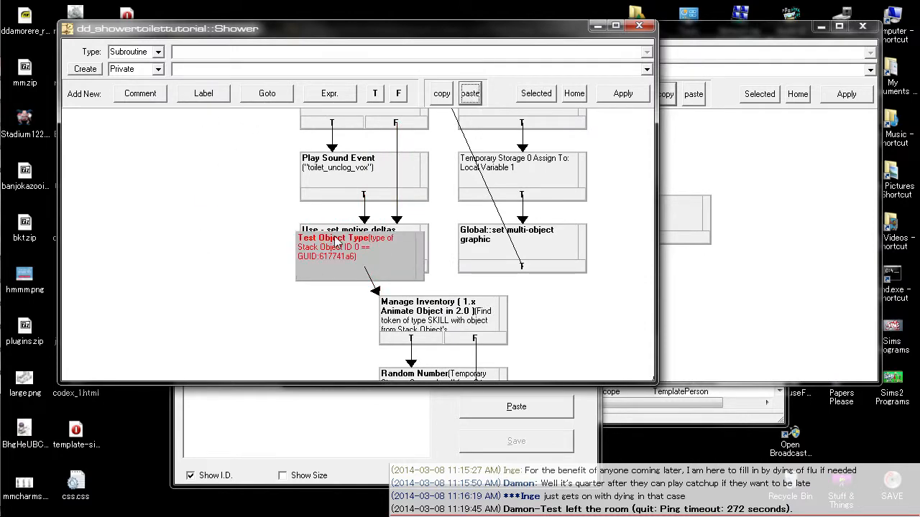
{"action": "left_click_drag", "start_coordinate": [415, 258], "coordinate": [217, 189]}
- Copy the Bladder Set Motive Change node from Use - set motive deltas into the Shower tree, below the pasted Test Object Type node
{"action": "left_click_drag", "start_coordinate": [709, 253], "coordinate": [710, 245]}
{"action": "left_click", "coordinate": [551, 202]}
{"action": "left_click", "coordinate": [666, 94]}
{"action": "left_click", "coordinate": [189, 249]}
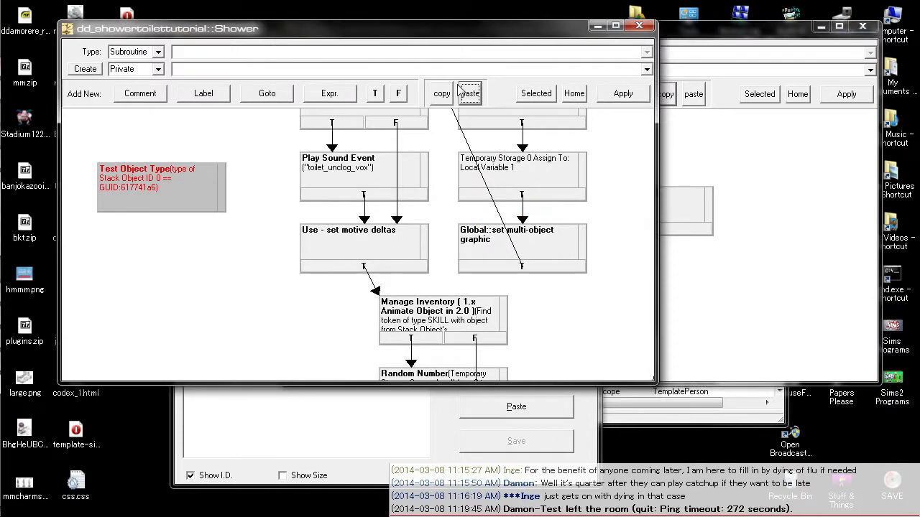
{"action": "left_click", "coordinate": [470, 93]}
{"action": "left_click", "coordinate": [179, 239]}
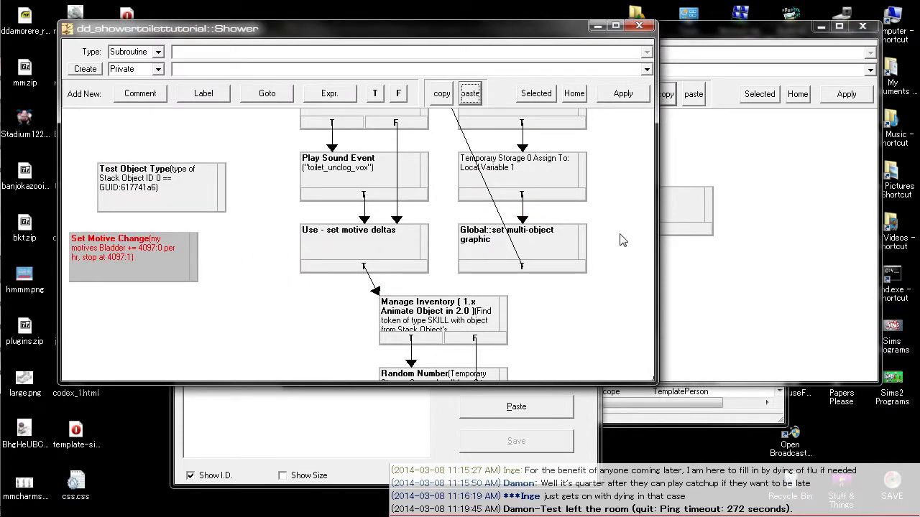
- Copy the Break Point (if 1!=0) node into the Shower tree and arrange it beside Set Motive Change under Test Object Type
{"action": "left_click", "coordinate": [723, 208]}
{"action": "left_click", "coordinate": [712, 220]}
{"action": "left_click", "coordinate": [664, 94]}
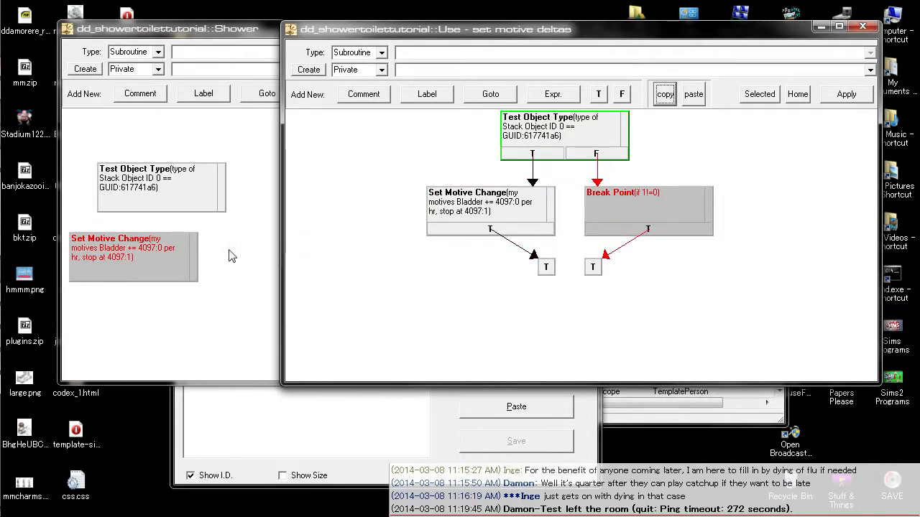
{"action": "left_click", "coordinate": [213, 304]}
{"action": "left_click", "coordinate": [470, 93]}
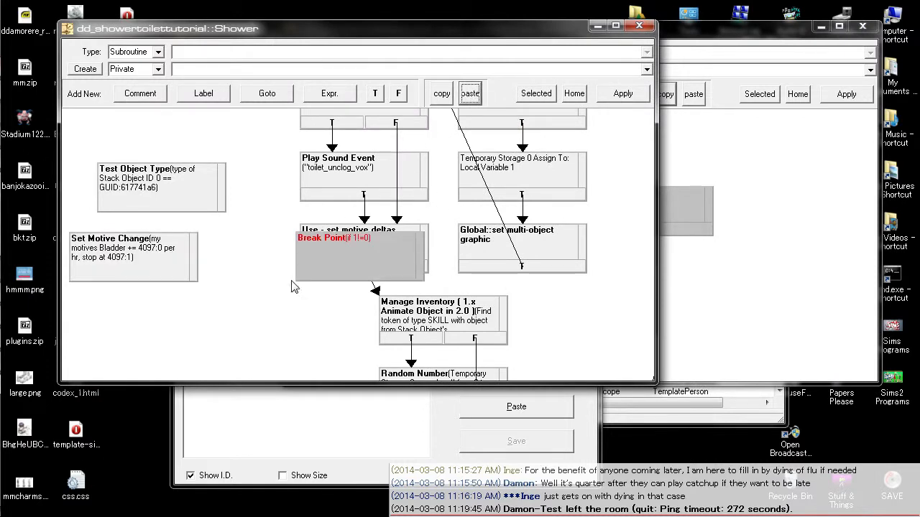
{"action": "left_click_drag", "start_coordinate": [330, 266], "coordinate": [327, 267]}
{"action": "left_click_drag", "start_coordinate": [195, 323], "coordinate": [306, 321]}
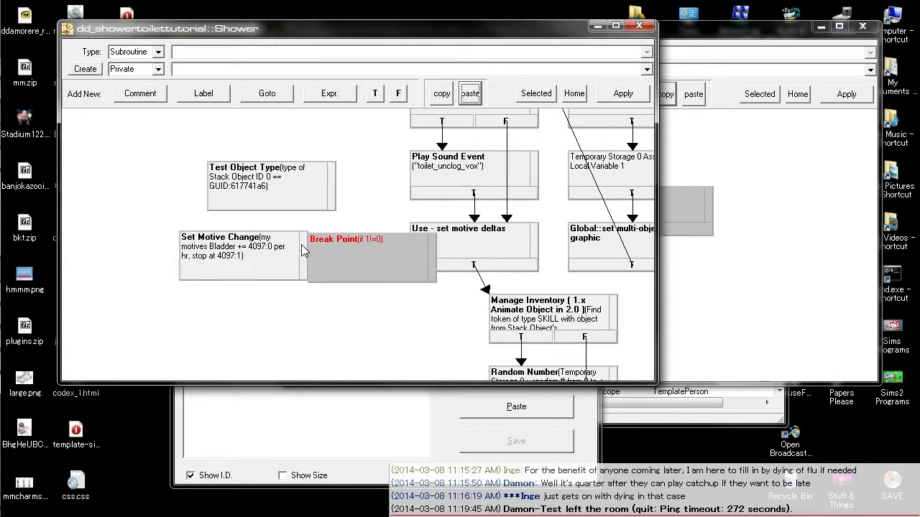
{"action": "left_click_drag", "start_coordinate": [301, 248], "coordinate": [245, 247]}
{"action": "left_click_drag", "start_coordinate": [437, 257], "coordinate": [392, 258]}
- Connect Test Object Type's true branch to Set Motive Change and its false branch to Break Point
{"action": "right_click", "coordinate": [302, 201]}
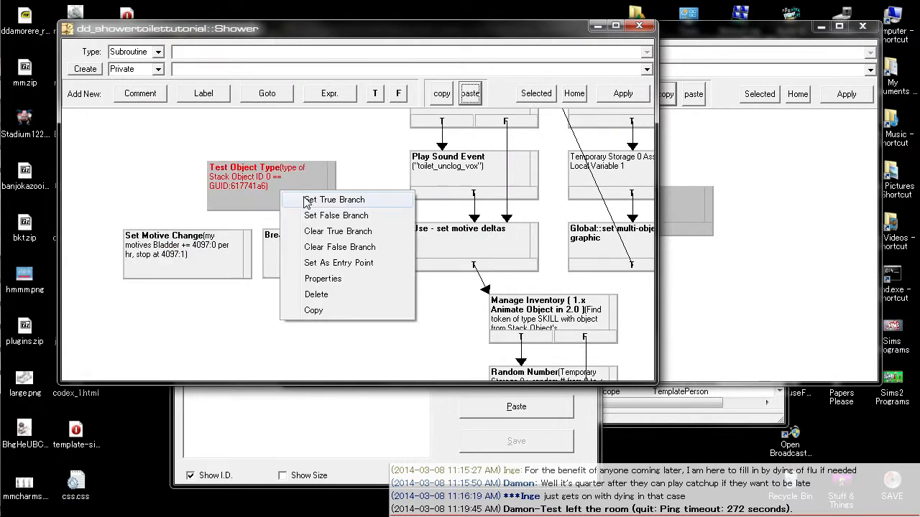
{"action": "left_click", "coordinate": [306, 197]}
{"action": "left_click", "coordinate": [207, 246]}
{"action": "right_click", "coordinate": [299, 186]}
{"action": "left_click", "coordinate": [351, 211]}
{"action": "left_click", "coordinate": [328, 268]}
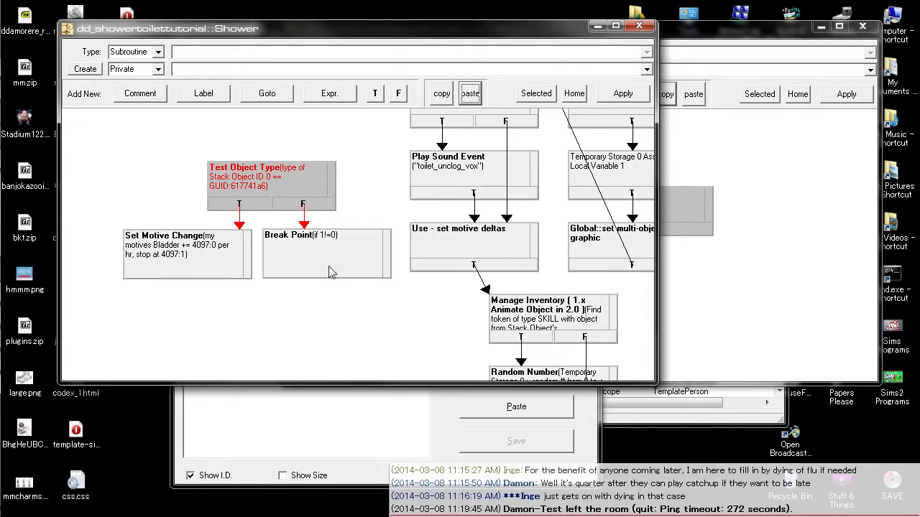
{"action": "left_click", "coordinate": [737, 281]}
{"action": "left_click_drag", "start_coordinate": [639, 138], "coordinate": [633, 171]}
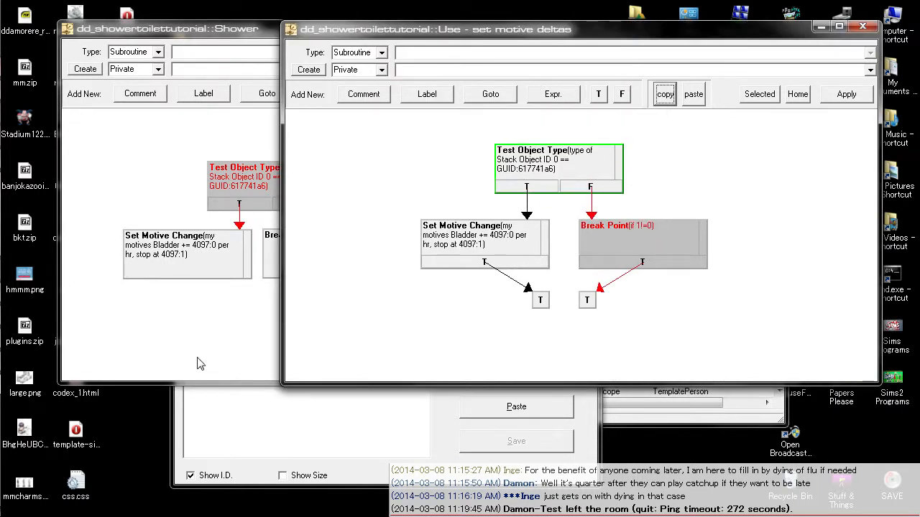
{"action": "left_click_drag", "start_coordinate": [212, 319], "coordinate": [214, 290]}
{"action": "left_click", "coordinate": [374, 93]}
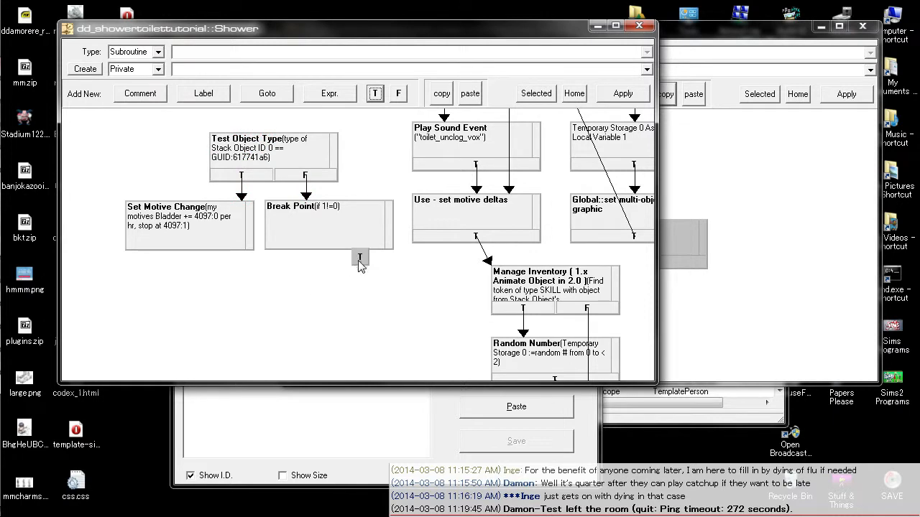
{"action": "right_click", "coordinate": [264, 305]}
{"action": "left_click", "coordinate": [329, 313]}
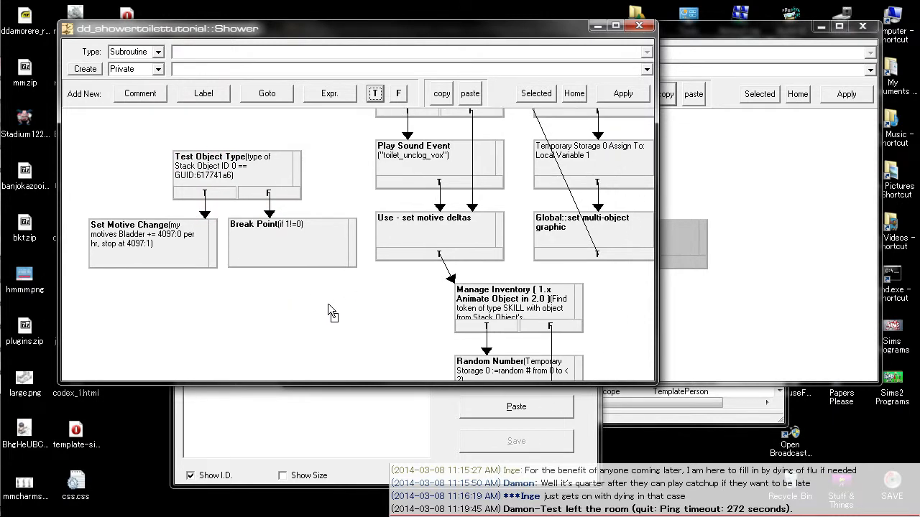
- Connect the true branches of the pasted Set Motive Change and Break Point nodes to the Manage Inventory node
{"action": "right_click", "coordinate": [153, 257]}
{"action": "left_click", "coordinate": [204, 269]}
{"action": "left_click", "coordinate": [494, 304]}
{"action": "right_click", "coordinate": [324, 240]}
{"action": "left_click", "coordinate": [350, 249]}
{"action": "left_click", "coordinate": [484, 302]}
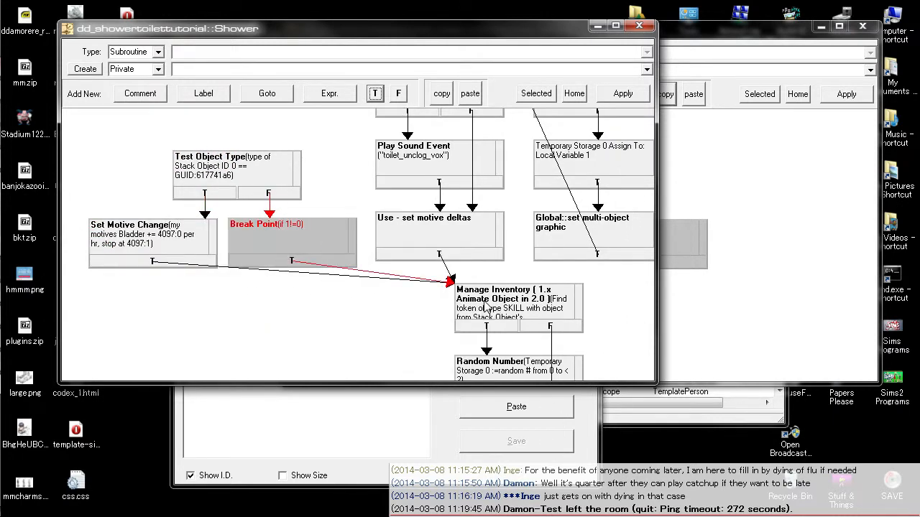
- Redirect Play Sound Event's true branch and the false branch of Stack Obj's Attribute 1 >= 4097:7 to Test Object Type
{"action": "right_click", "coordinate": [413, 176]}
{"action": "left_click", "coordinate": [446, 191]}
{"action": "left_click", "coordinate": [203, 179]}
{"action": "left_click_drag", "start_coordinate": [352, 160], "coordinate": [353, 239]}
{"action": "right_click", "coordinate": [481, 173]}
{"action": "left_click", "coordinate": [535, 194]}
{"action": "left_click", "coordinate": [231, 270]}
- Bring up the Use - set motive deltas tree again and close it without applying its changes
{"action": "left_click_drag", "start_coordinate": [338, 252], "coordinate": [338, 227]}
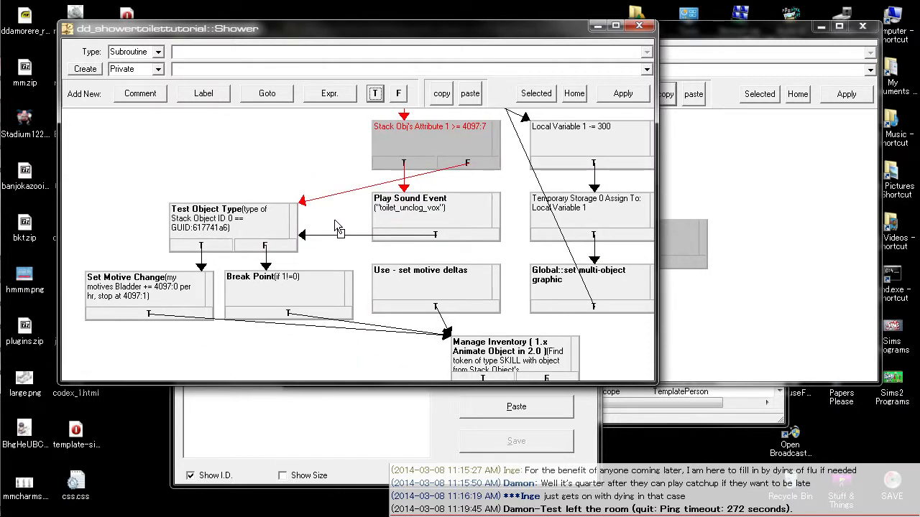
{"action": "left_click_drag", "start_coordinate": [241, 154], "coordinate": [317, 132]}
{"action": "left_click_drag", "start_coordinate": [421, 220], "coordinate": [387, 201]}
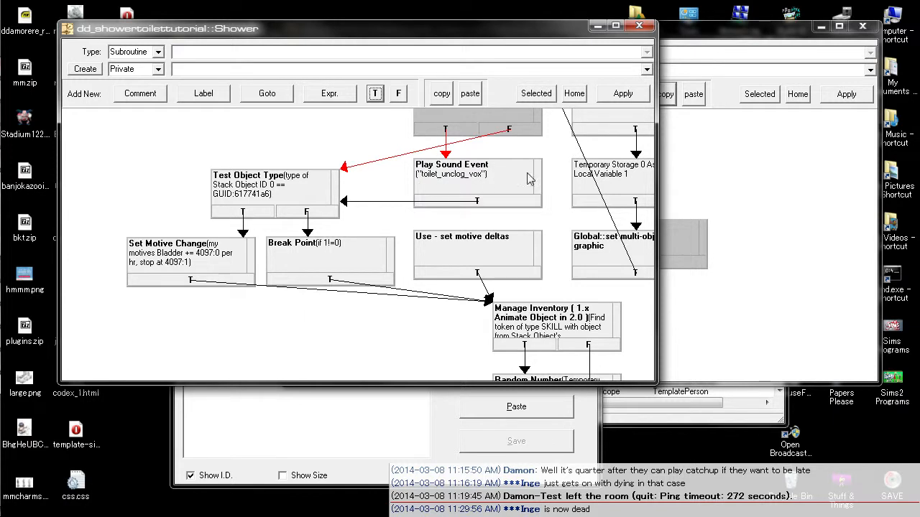
{"action": "double_click", "coordinate": [431, 250]}
{"action": "left_click", "coordinate": [863, 27]}
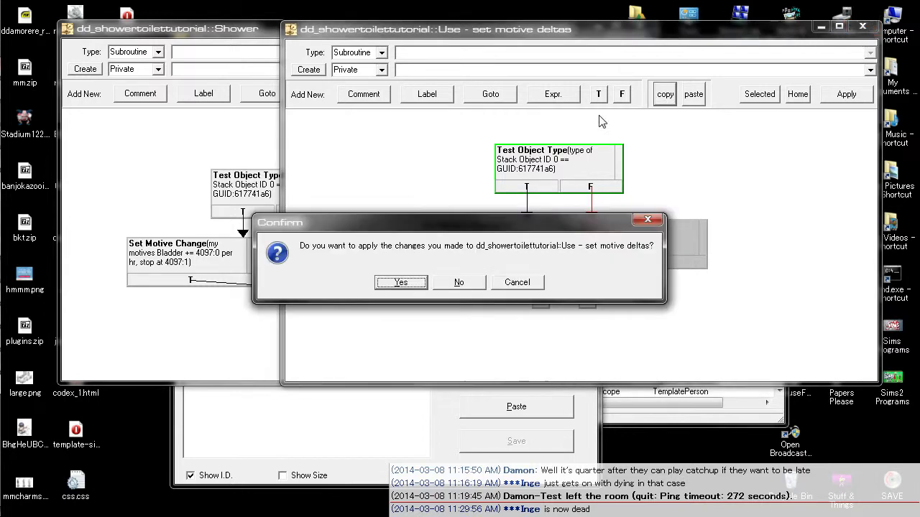
{"action": "left_click", "coordinate": [464, 281]}
- Tidy the Shower tree layout by repositioning the Use - set motive deltas, Test Object Type, Set Motive Change and Break Point nodes
{"action": "left_click_drag", "start_coordinate": [384, 220], "coordinate": [384, 232]}
{"action": "left_click_drag", "start_coordinate": [540, 268], "coordinate": [554, 261]}
{"action": "left_click_drag", "start_coordinate": [402, 241], "coordinate": [444, 271]}
{"action": "left_click_drag", "start_coordinate": [381, 220], "coordinate": [373, 203]}
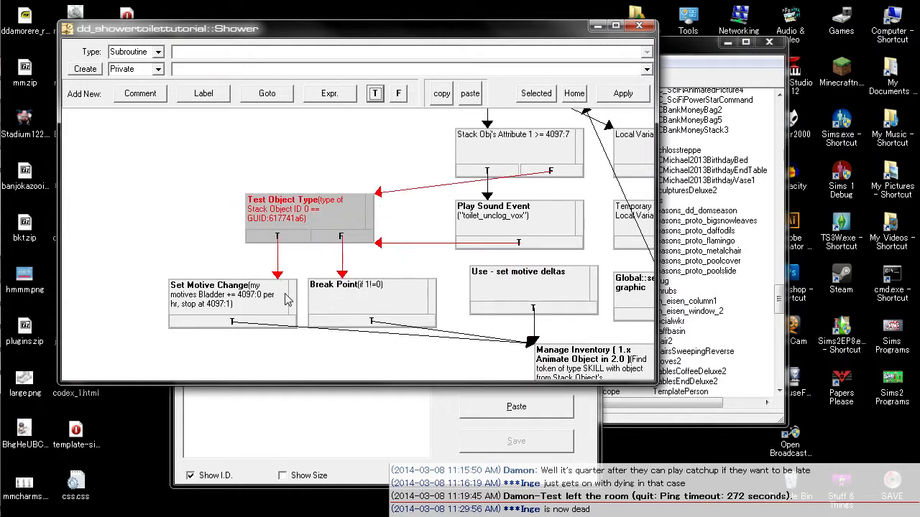
{"action": "left_click_drag", "start_coordinate": [286, 300], "coordinate": [286, 287]}
{"action": "left_click_drag", "start_coordinate": [431, 296], "coordinate": [435, 282]}
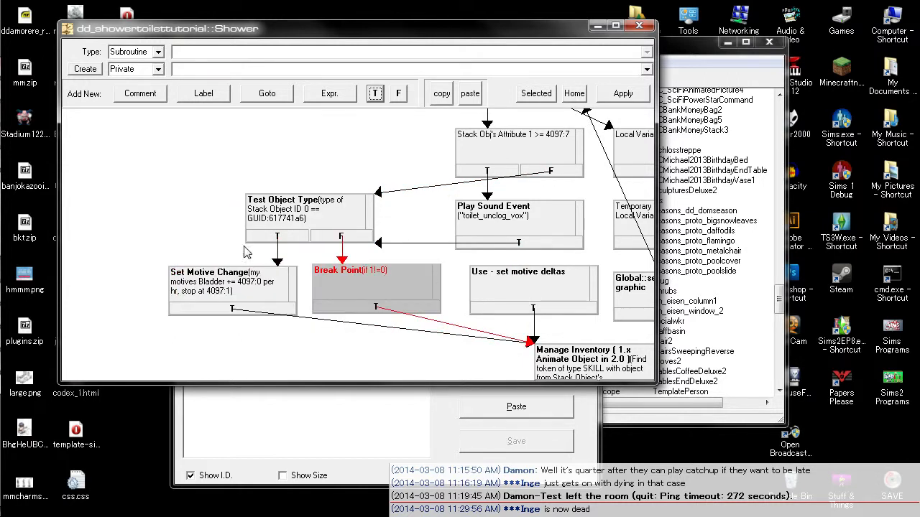
- Open dd_showertoilettutorial's Tuning constants (ID 4097), enlarge the window and add a new constant at the end of the list
{"action": "left_click", "coordinate": [399, 423]}
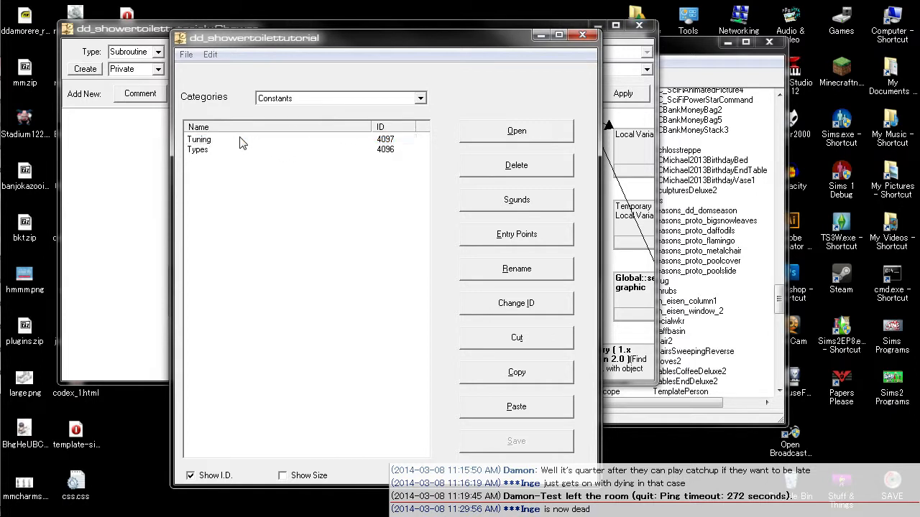
{"action": "double_click", "coordinate": [240, 138]}
{"action": "left_click_drag", "start_coordinate": [186, 32], "coordinate": [388, 85]}
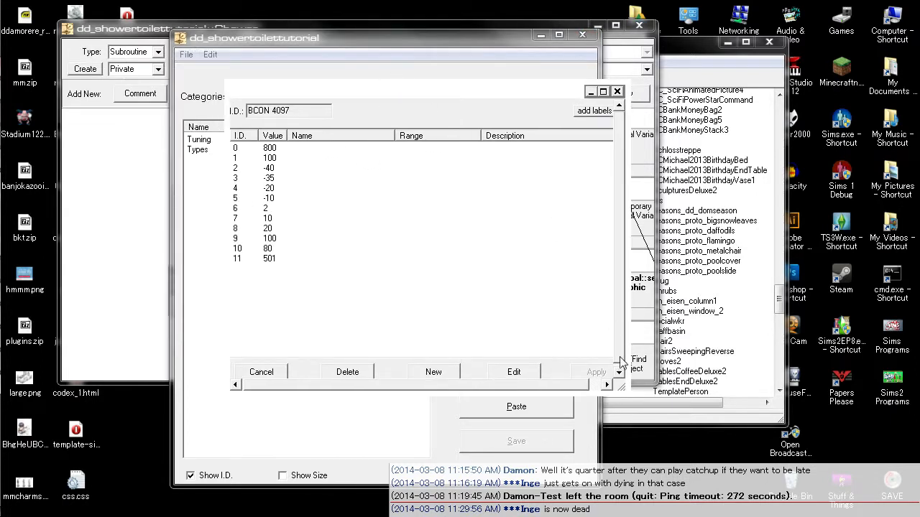
{"action": "left_click_drag", "start_coordinate": [620, 387], "coordinate": [651, 421]}
{"action": "left_click", "coordinate": [435, 372]}
{"action": "left_click", "coordinate": [299, 271]}
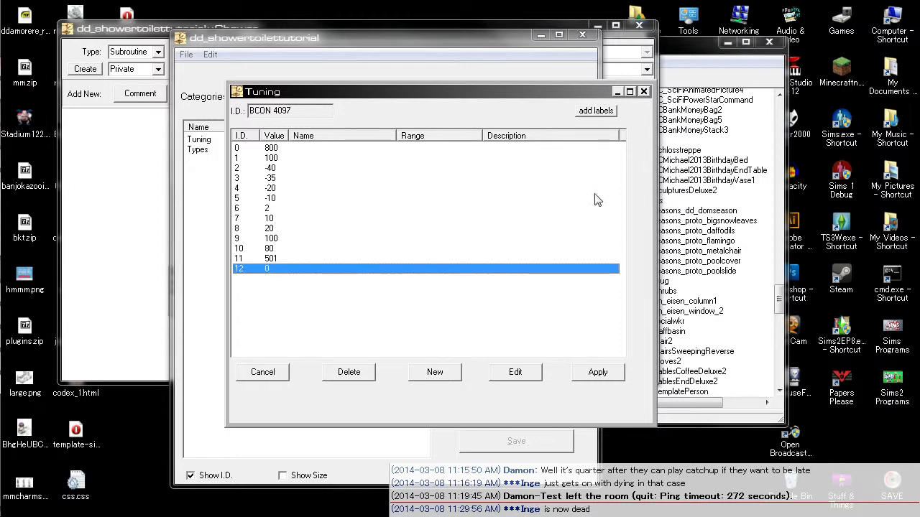
- Add labels to the Tuning constants and name constant 12 "Hygene BCON"
{"action": "left_click", "coordinate": [595, 113]}
{"action": "double_click", "coordinate": [417, 270]}
{"action": "left_click_drag", "start_coordinate": [196, 17], "coordinate": [489, 117]}
{"action": "left_click", "coordinate": [375, 163]}
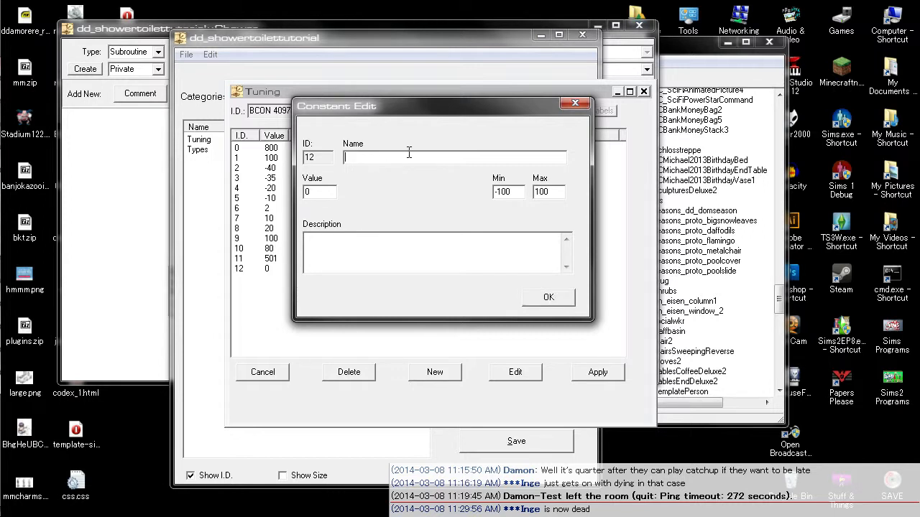
{"action": "key", "text": "alt+Tab"}
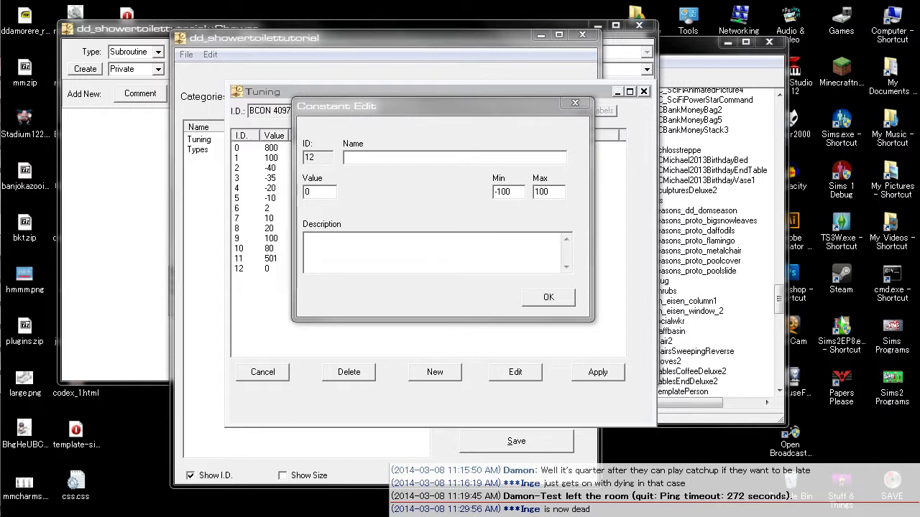
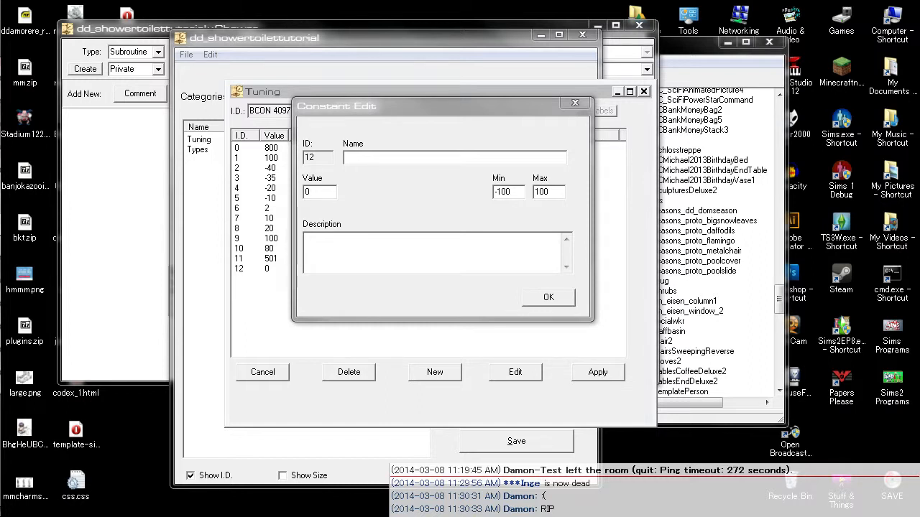
{"action": "left_click", "coordinate": [369, 258]}
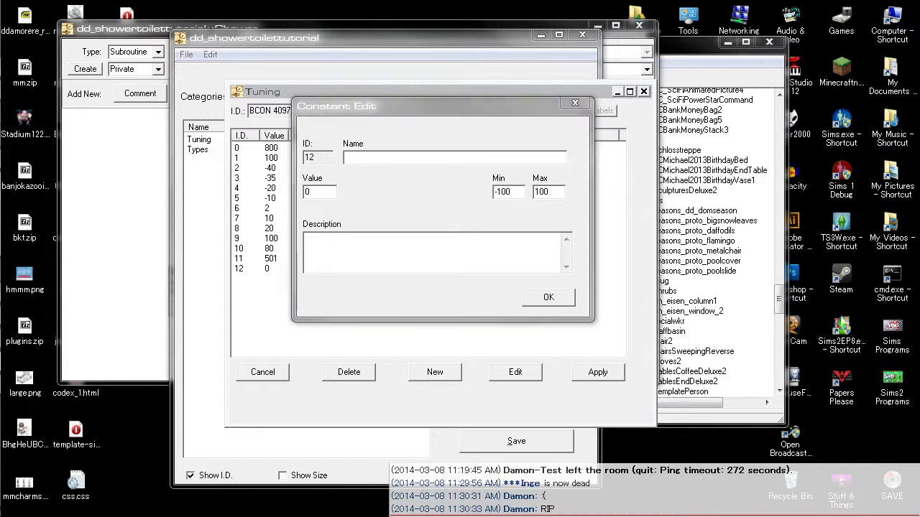
{"action": "left_click", "coordinate": [387, 149]}
{"action": "left_click", "coordinate": [446, 249]}
{"action": "left_click", "coordinate": [426, 155]}
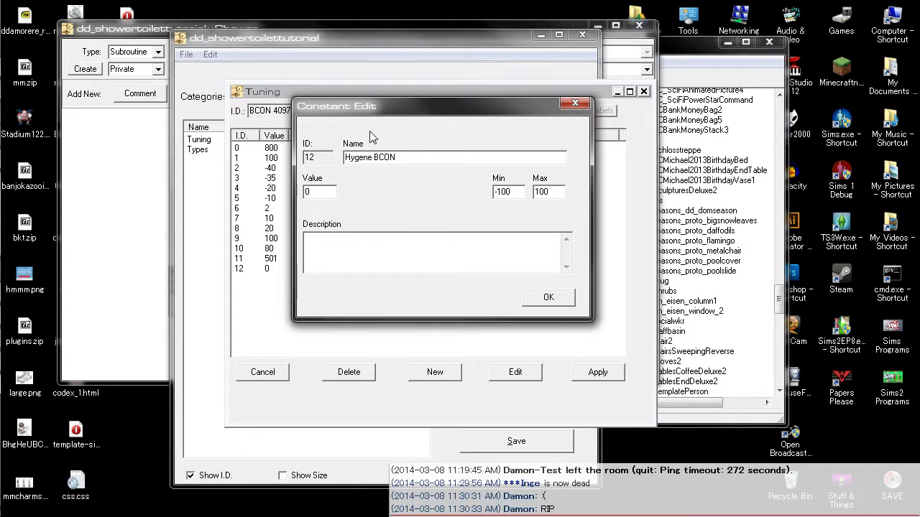
- Confirm the Hygene BCON constant's edit, keeping its value at 0
{"action": "left_click_drag", "start_coordinate": [358, 117], "coordinate": [380, 125]}
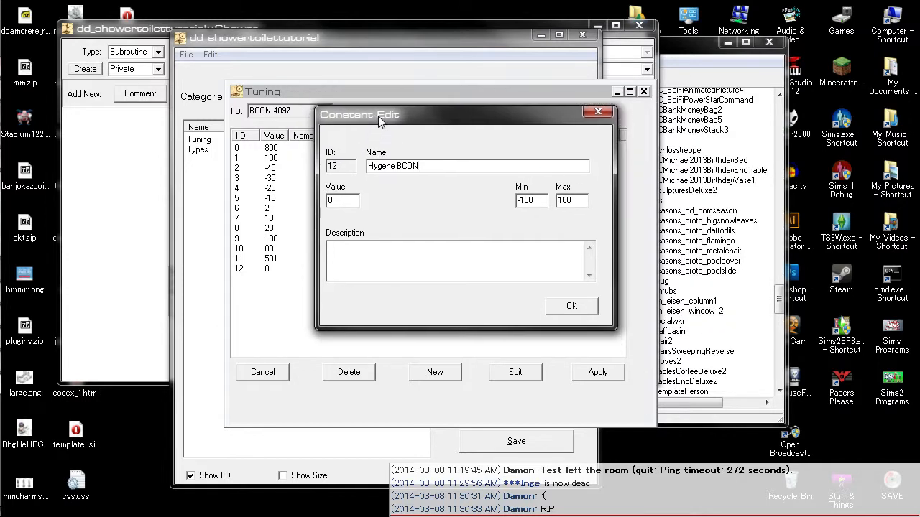
{"action": "left_click_drag", "start_coordinate": [344, 201], "coordinate": [307, 201]}
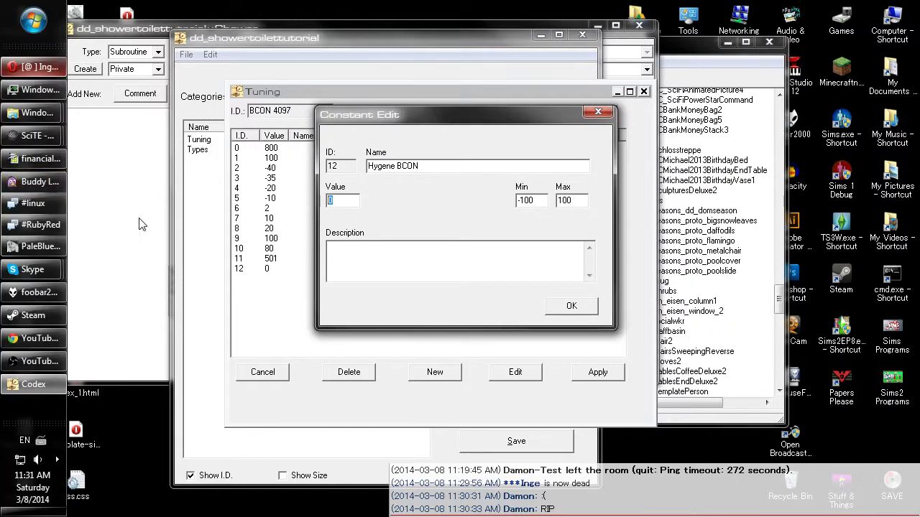
{"action": "left_click", "coordinate": [50, 190]}
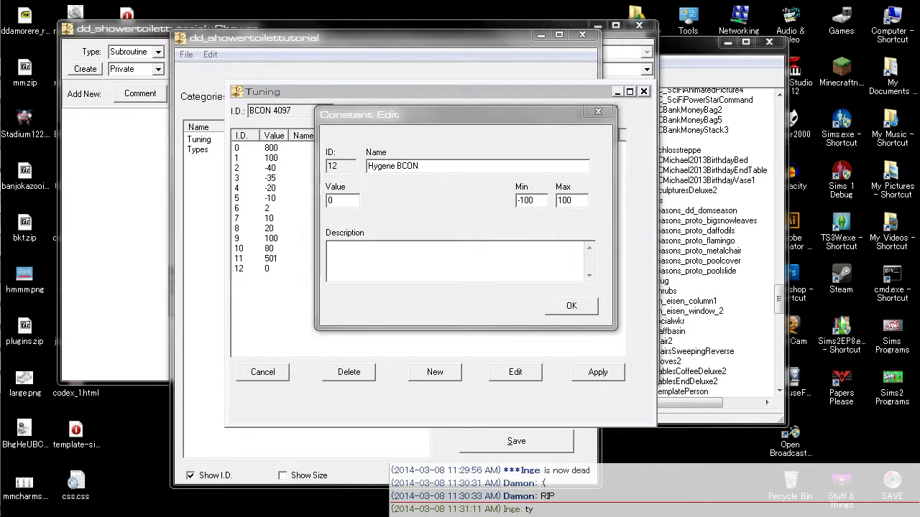
{"action": "left_click", "coordinate": [412, 140]}
{"action": "left_click", "coordinate": [455, 259]}
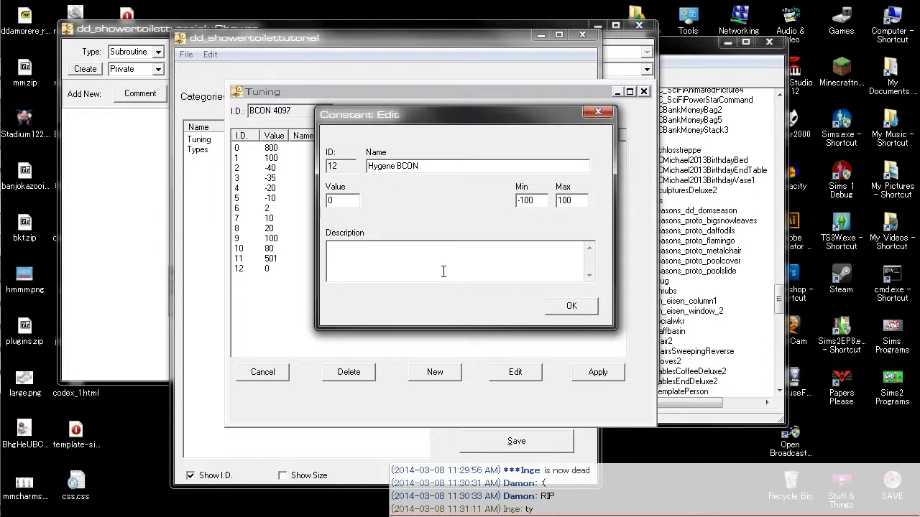
{"action": "double_click", "coordinate": [333, 201]}
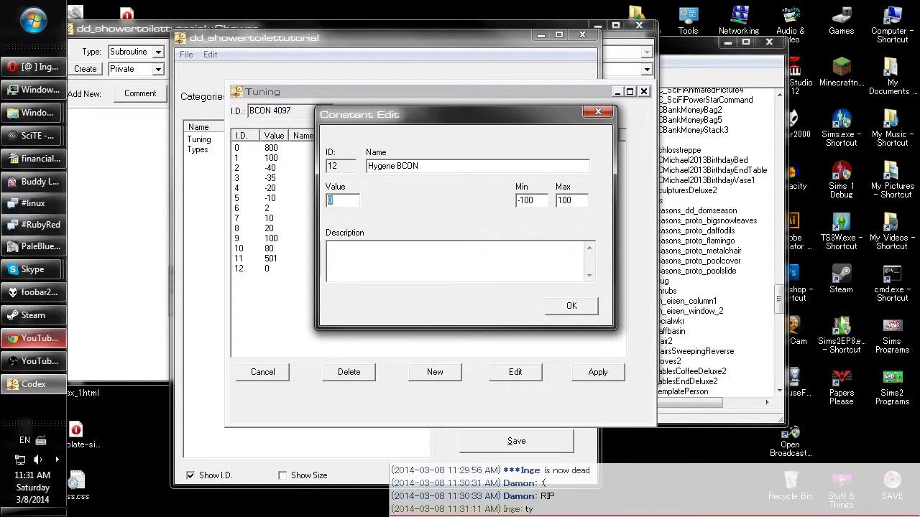
{"action": "left_click", "coordinate": [577, 307]}
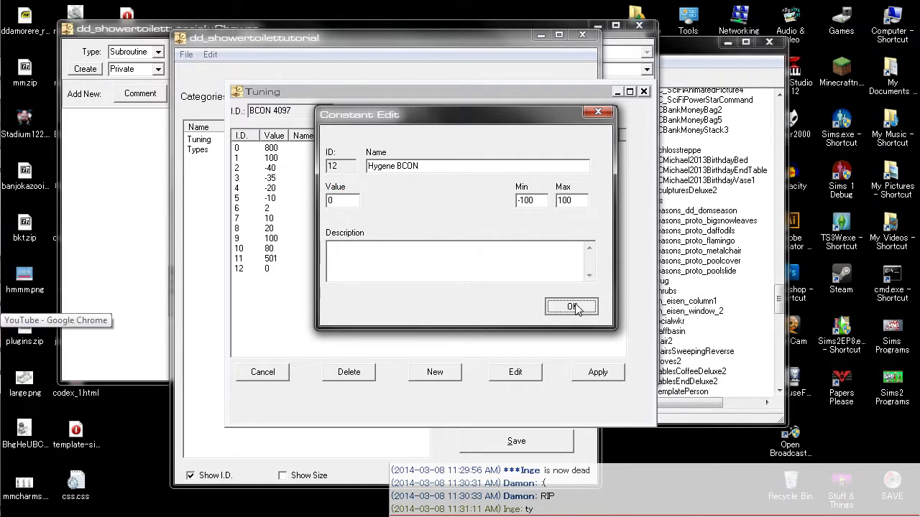
- Bring the read-only ShowerC file into view, open its tuning constants (BCON 4098) and place their window beside the toilet's Tuning list
{"action": "left_click_drag", "start_coordinate": [919, 10], "coordinate": [531, 45]}
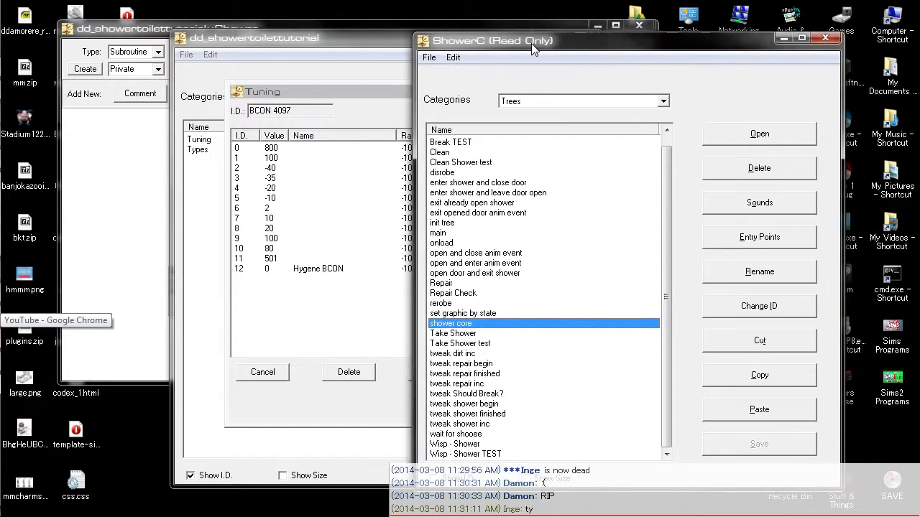
{"action": "left_click", "coordinate": [539, 94]}
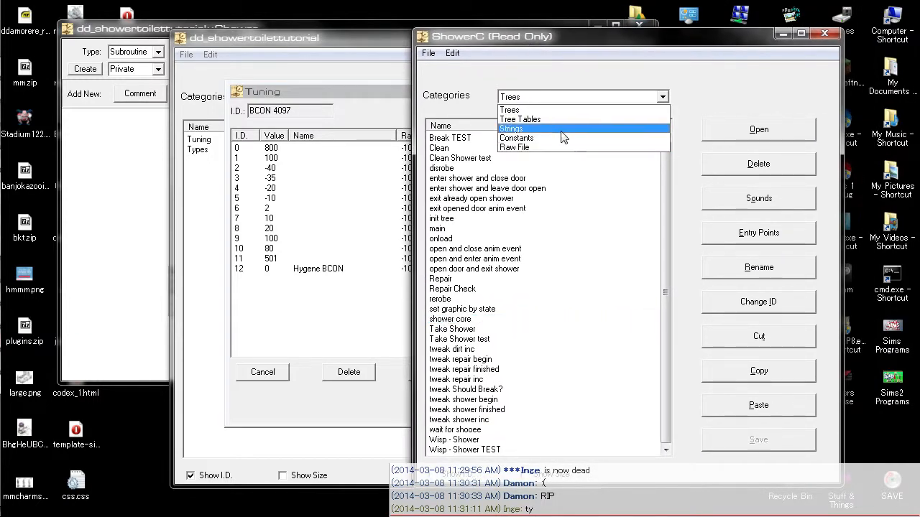
{"action": "left_click", "coordinate": [532, 147]}
{"action": "left_click", "coordinate": [582, 96]}
{"action": "left_click", "coordinate": [532, 138]}
{"action": "double_click", "coordinate": [512, 139]}
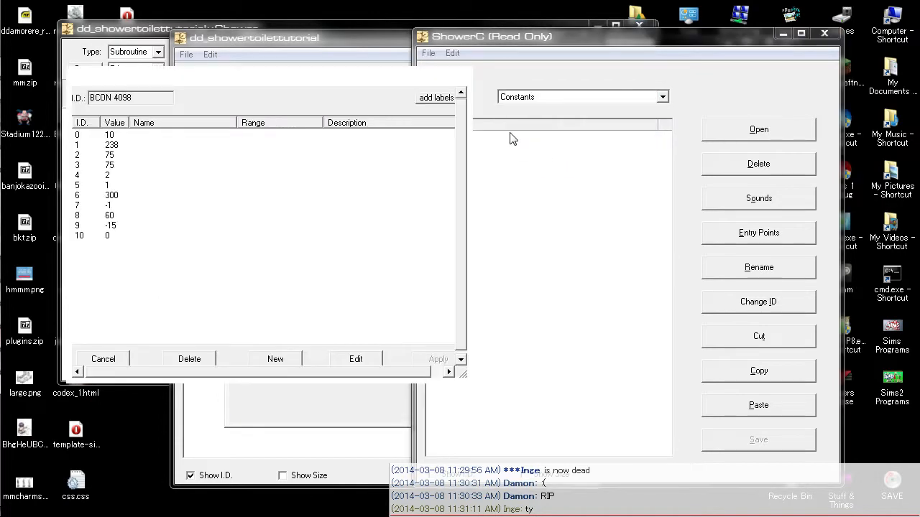
{"action": "left_click_drag", "start_coordinate": [253, 85], "coordinate": [534, 144]}
- Return the ShowerC file to its Trees category and select the shower core tree
{"action": "left_click", "coordinate": [561, 109]}
{"action": "left_click", "coordinate": [568, 97]}
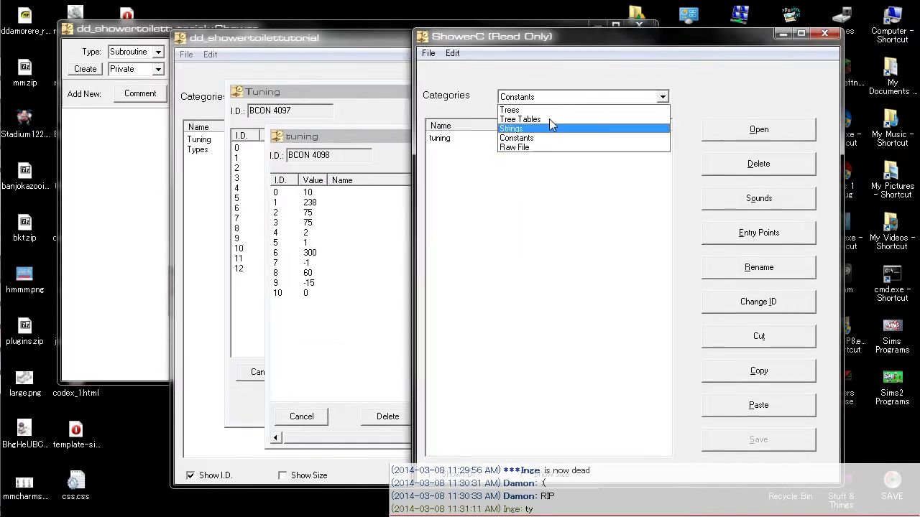
{"action": "left_click", "coordinate": [532, 110]}
{"action": "left_click", "coordinate": [603, 260]}
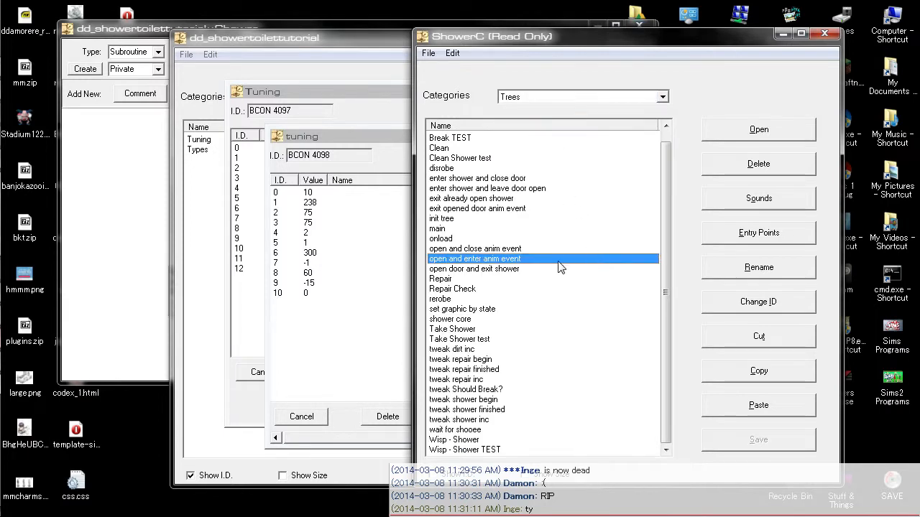
{"action": "scroll", "coordinate": [498, 262], "scroll_direction": "up", "scroll_amount": 1}
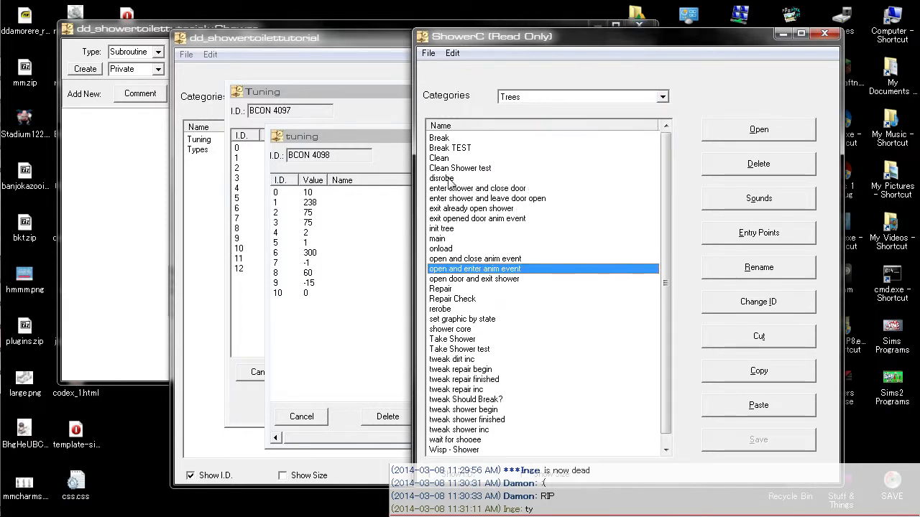
{"action": "scroll", "coordinate": [518, 192], "scroll_direction": "down", "scroll_amount": 1}
{"action": "left_click", "coordinate": [521, 219]}
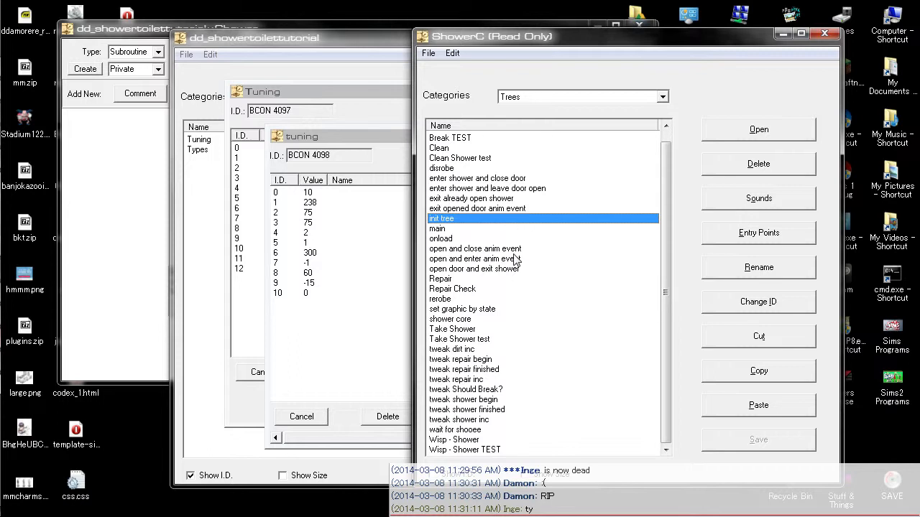
{"action": "left_click", "coordinate": [491, 329]}
{"action": "left_click", "coordinate": [503, 320]}
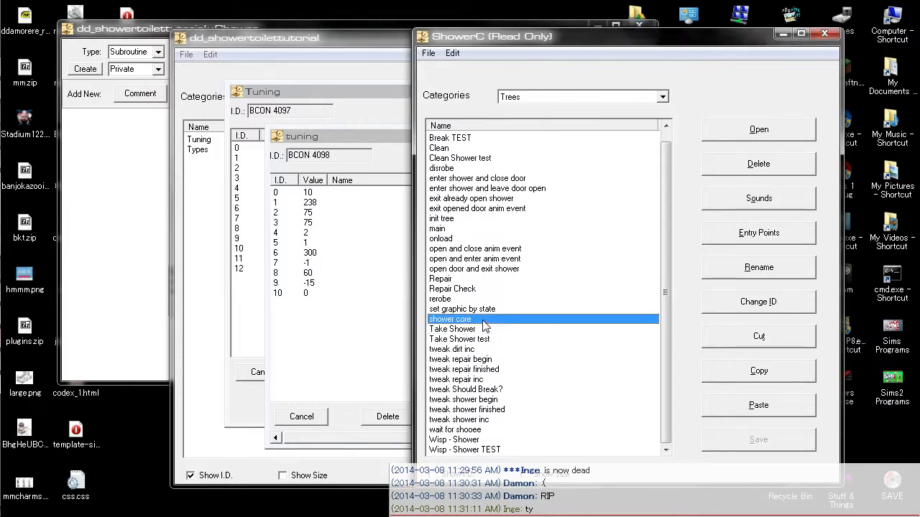
- Inspect the Set Motive Change node in the ShowerC shower core tree for its hygiene constants, leaving the tree closed
{"action": "left_click", "coordinate": [758, 129]}
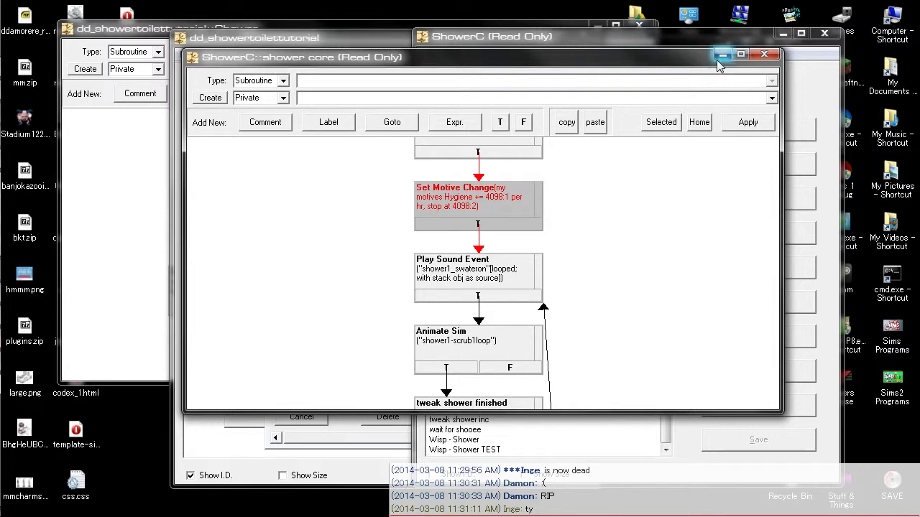
{"action": "left_click", "coordinate": [766, 55]}
{"action": "left_click", "coordinate": [456, 284]}
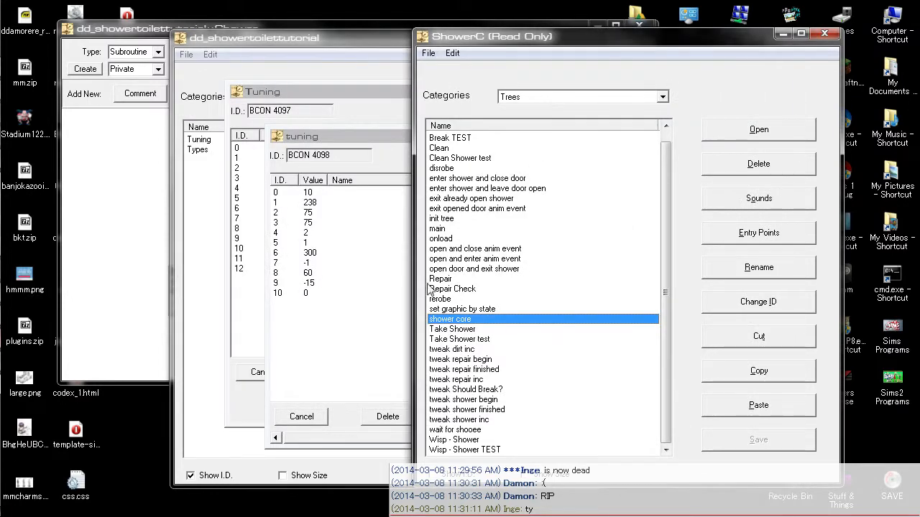
- Inspect constant 1 of ShowerC's tuning table BCON 4098 and close the table without applying changes
{"action": "left_click", "coordinate": [339, 293]}
{"action": "left_click", "coordinate": [340, 203]}
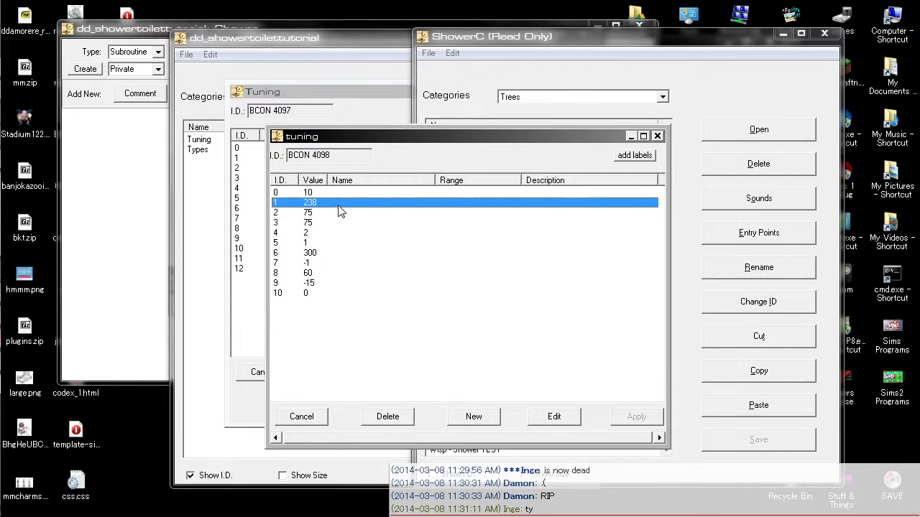
{"action": "double_click", "coordinate": [339, 203]}
{"action": "left_click_drag", "start_coordinate": [36, 92], "coordinate": [4, 92]}
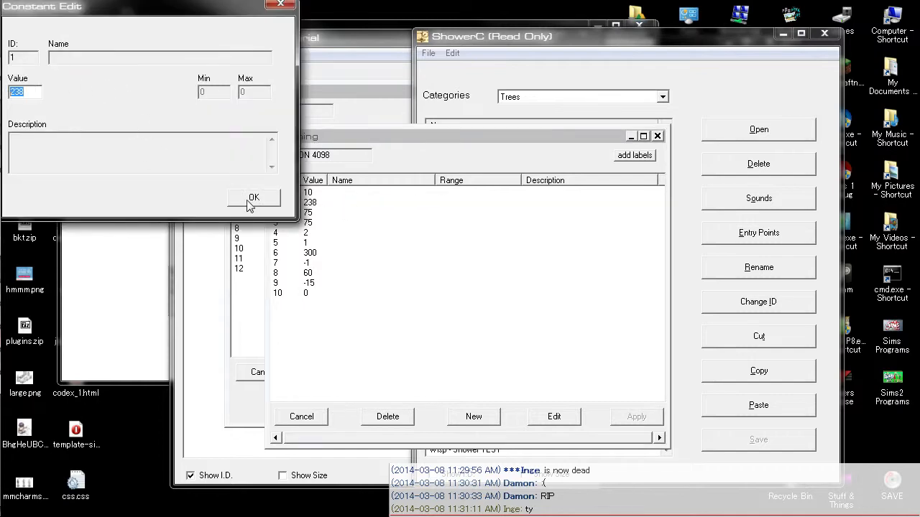
{"action": "left_click", "coordinate": [253, 202]}
{"action": "left_click", "coordinate": [657, 135]}
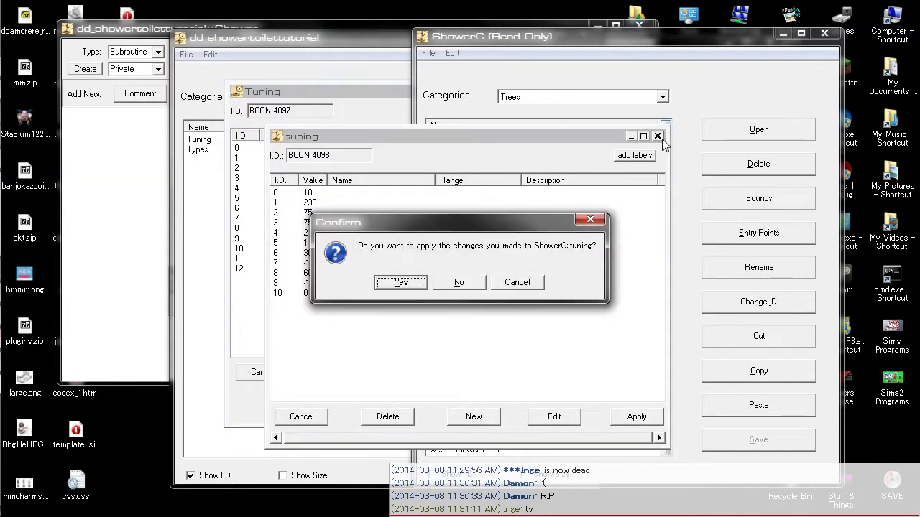
{"action": "left_click", "coordinate": [458, 284]}
- Set constant 12, Hygene BCON, to 238 in the tutorial object's Tuning table BCON 4097 and close the table
{"action": "left_click", "coordinate": [363, 115]}
{"action": "double_click", "coordinate": [280, 270]}
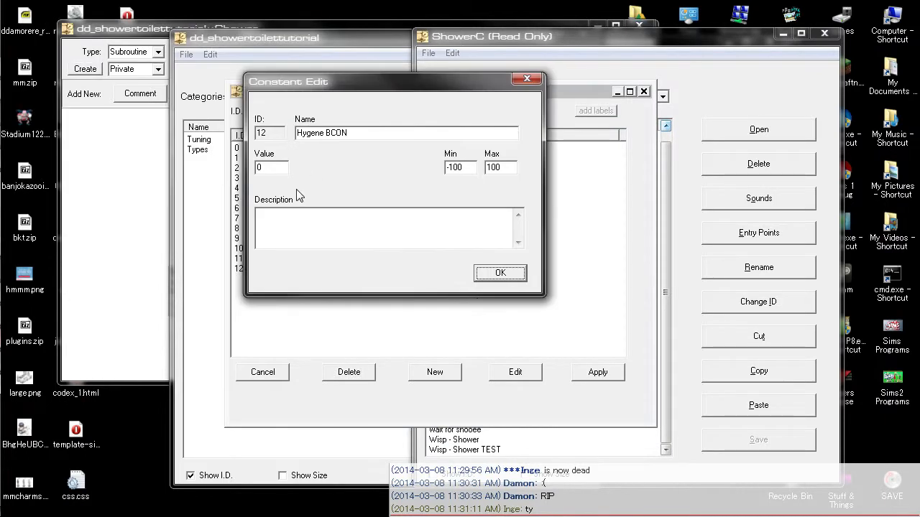
{"action": "type", "text": "238"}
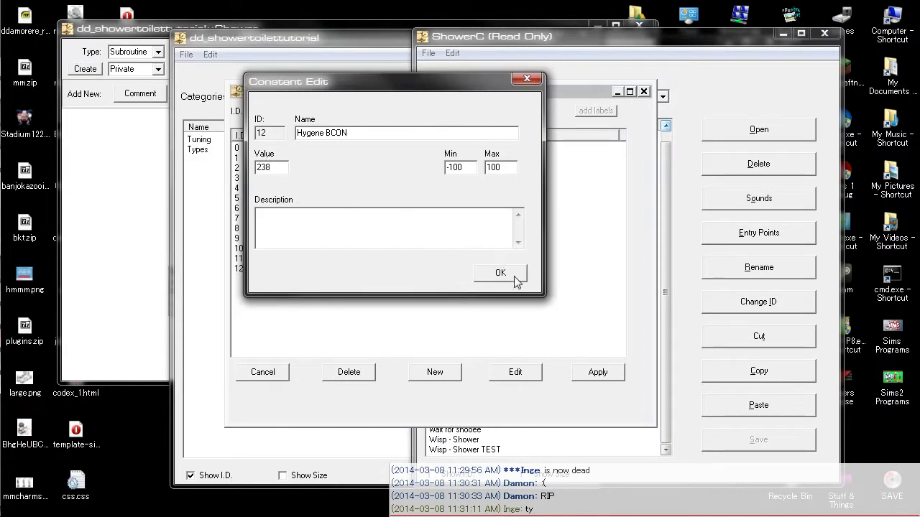
{"action": "left_click", "coordinate": [512, 276]}
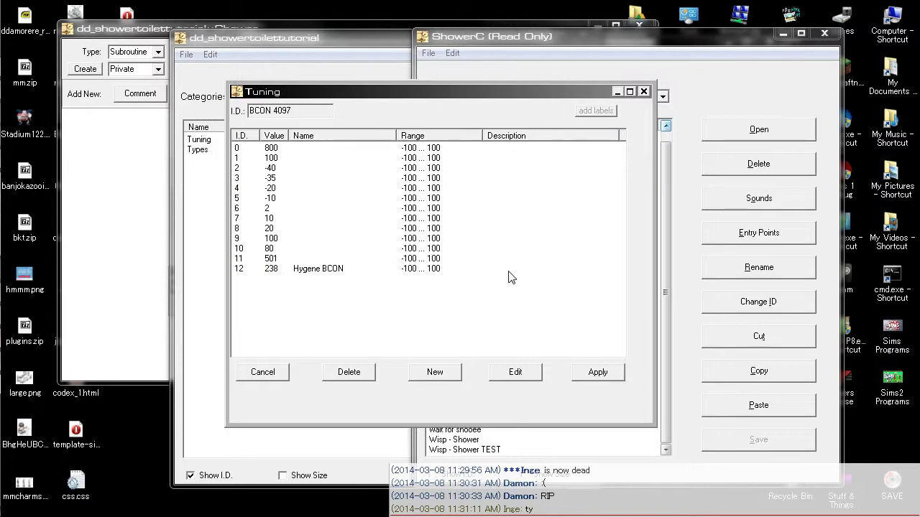
{"action": "left_click", "coordinate": [643, 91]}
- Examine the arguments and available node actions of the Bladder Set Motive Change node in the Shower tree
{"action": "left_click", "coordinate": [328, 54]}
{"action": "left_click", "coordinate": [111, 133]}
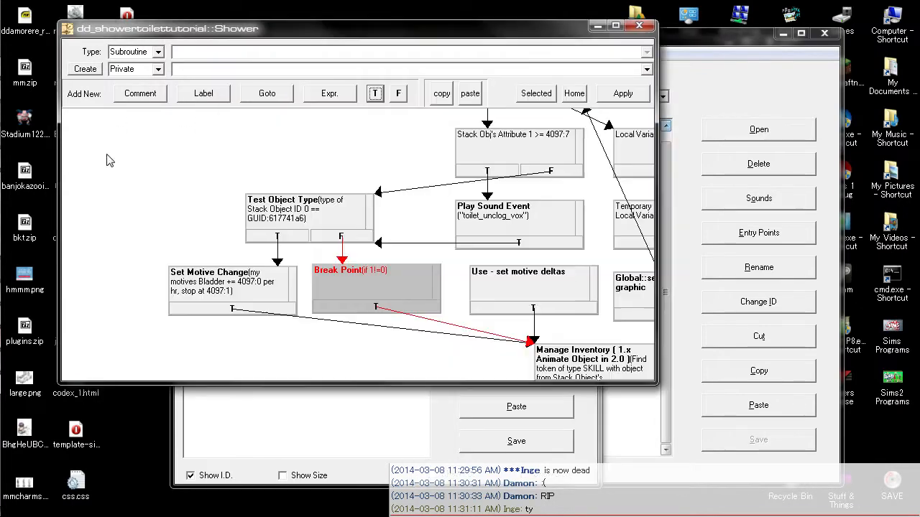
{"action": "double_click", "coordinate": [198, 241]}
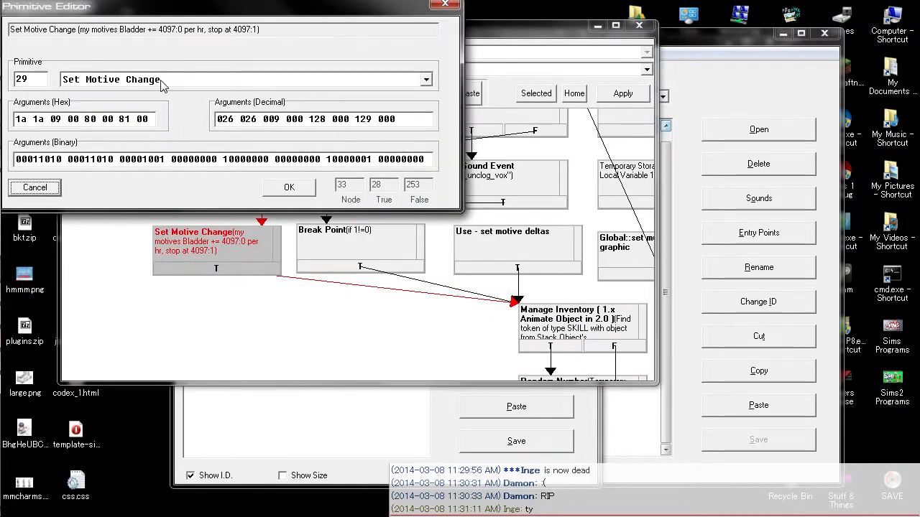
{"action": "left_click", "coordinate": [289, 188]}
{"action": "right_click", "coordinate": [234, 232]}
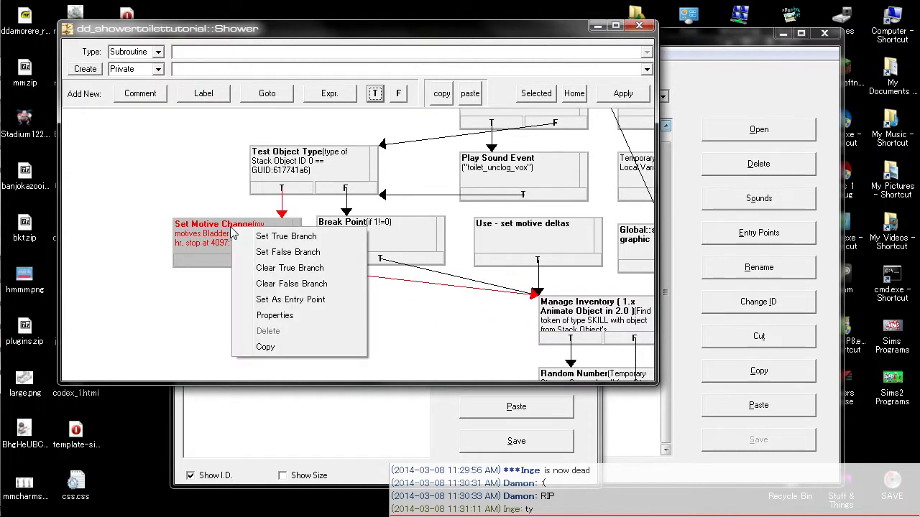
{"action": "left_click", "coordinate": [158, 197]}
- Create a Set Motive Change primitive node in the Shower tree and place it below the Bladder node
{"action": "left_click", "coordinate": [159, 52]}
{"action": "left_click", "coordinate": [133, 75]}
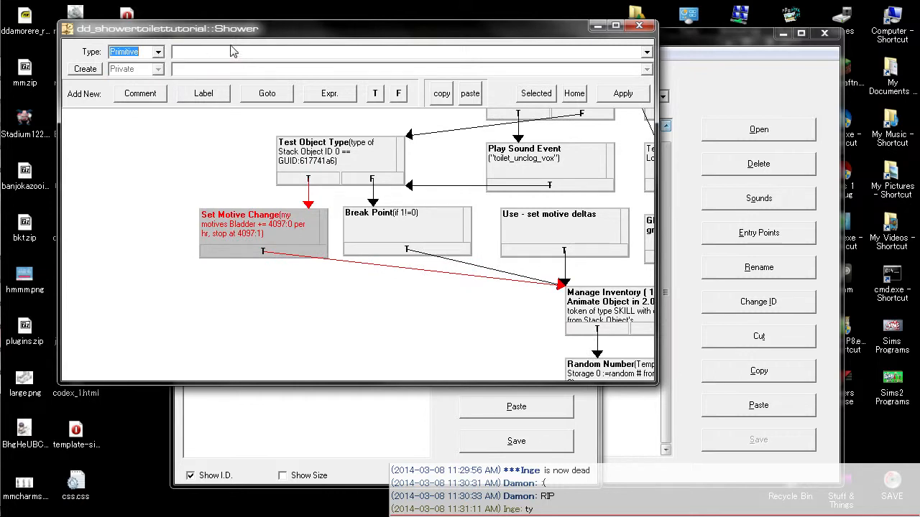
{"action": "left_click", "coordinate": [237, 52]}
{"action": "key", "text": "s"}
{"action": "key", "text": "s"}
{"action": "key", "text": "s"}
{"action": "key", "text": "s"}
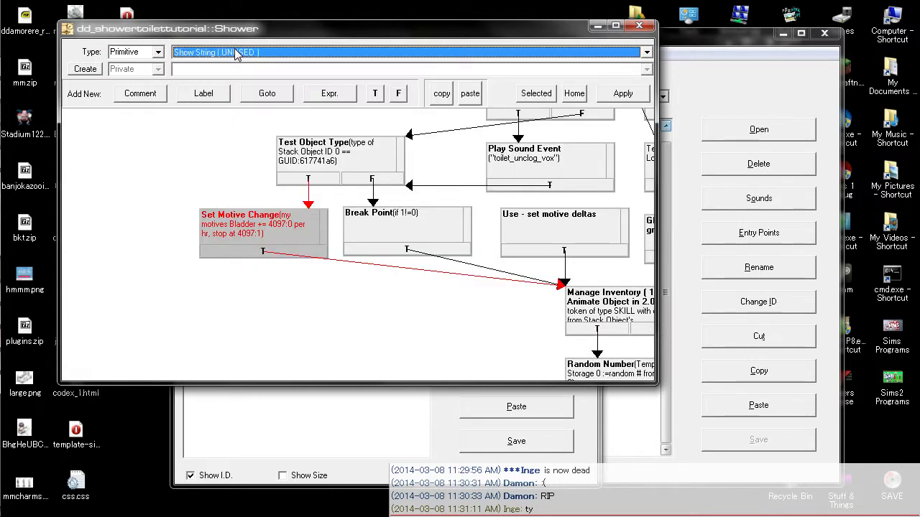
{"action": "key", "text": "s"}
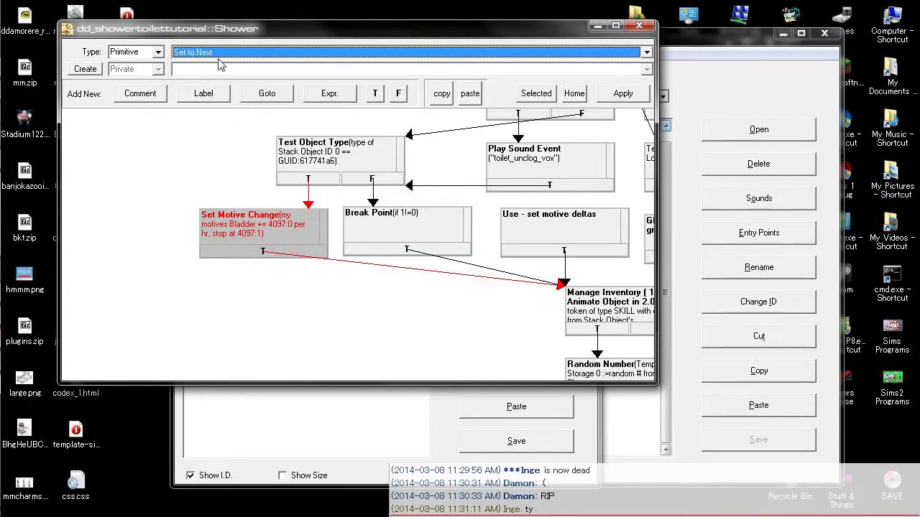
{"action": "left_click", "coordinate": [225, 52]}
{"action": "left_click", "coordinate": [225, 52]}
{"action": "key", "text": "s"}
{"action": "key", "text": "s"}
{"action": "key", "text": "s"}
{"action": "left_click", "coordinate": [85, 69]}
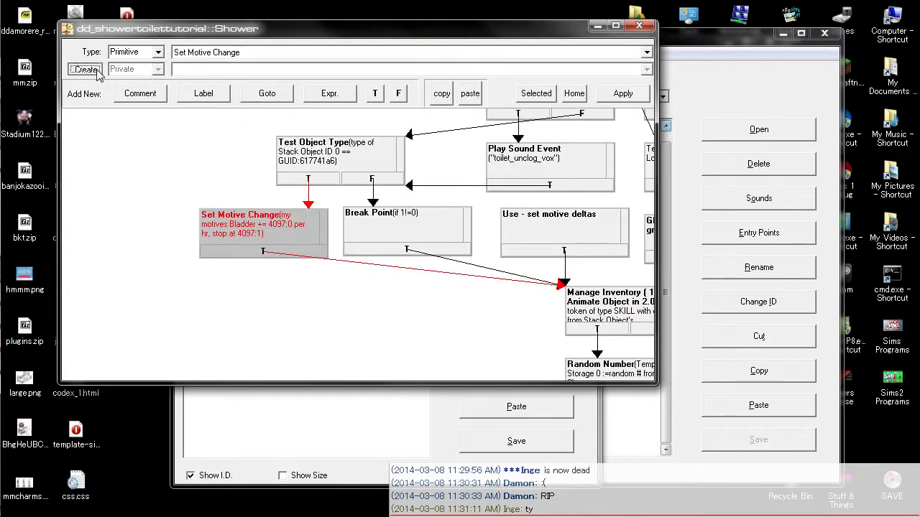
{"action": "left_click_drag", "start_coordinate": [415, 244], "coordinate": [316, 293]}
- Check the new Set Motive Change node's default arguments and delete the node
{"action": "double_click", "coordinate": [286, 295]}
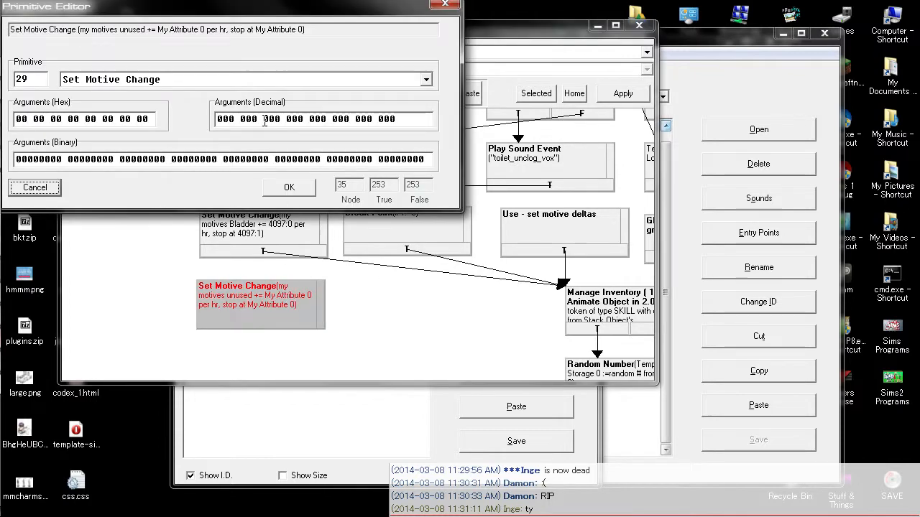
{"action": "left_click", "coordinate": [288, 186]}
{"action": "right_click", "coordinate": [273, 289]}
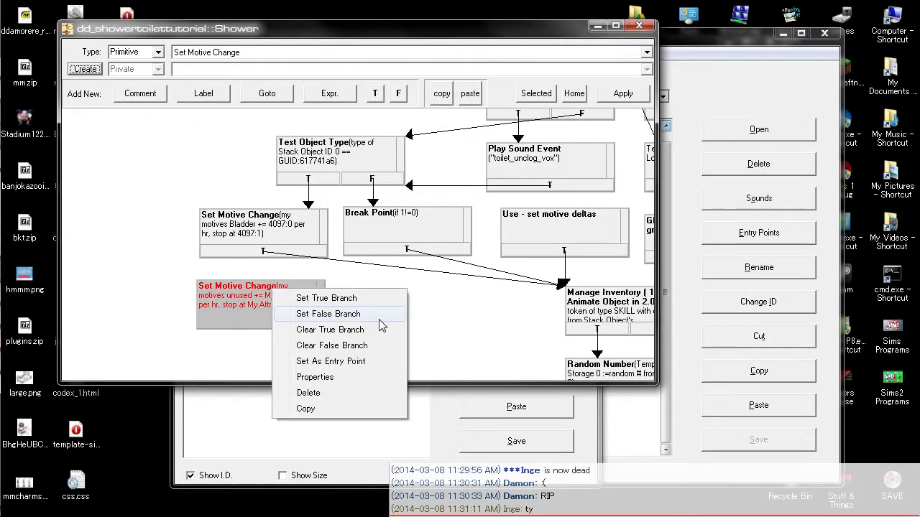
{"action": "left_click", "coordinate": [309, 394]}
- Try different hex argument digits in the Bladder Set Motive Change node and discard the edits
{"action": "left_click", "coordinate": [260, 252]}
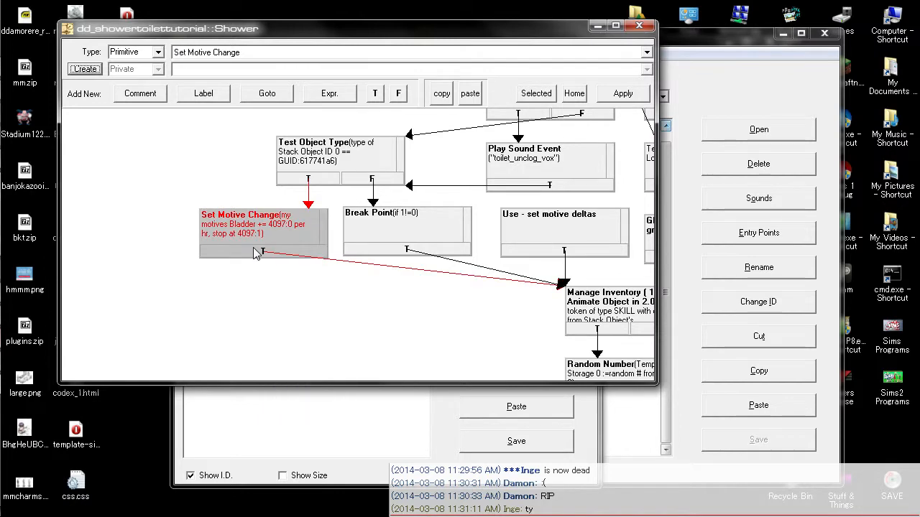
{"action": "double_click", "coordinate": [251, 215]}
{"action": "left_click_drag", "start_coordinate": [201, 14], "coordinate": [396, 115]}
{"action": "mouse_move", "coordinate": [20, 236]}
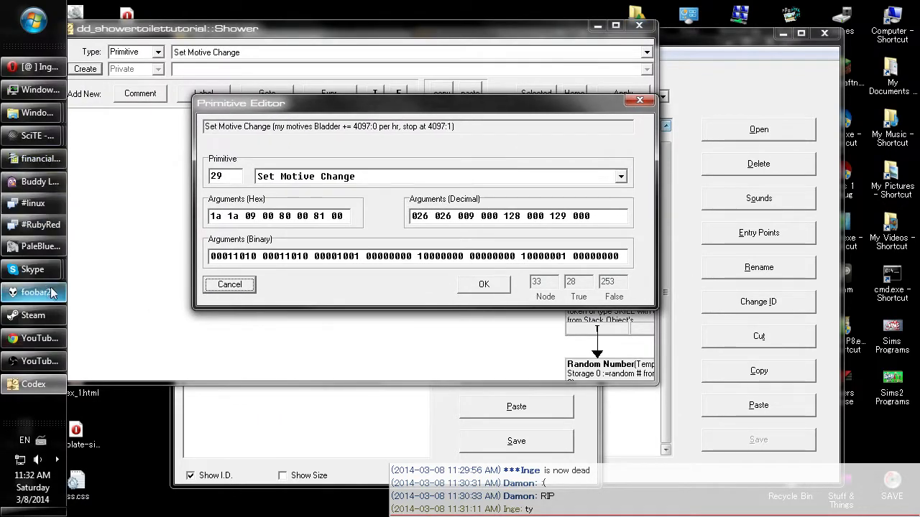
{"action": "left_click", "coordinate": [56, 365]}
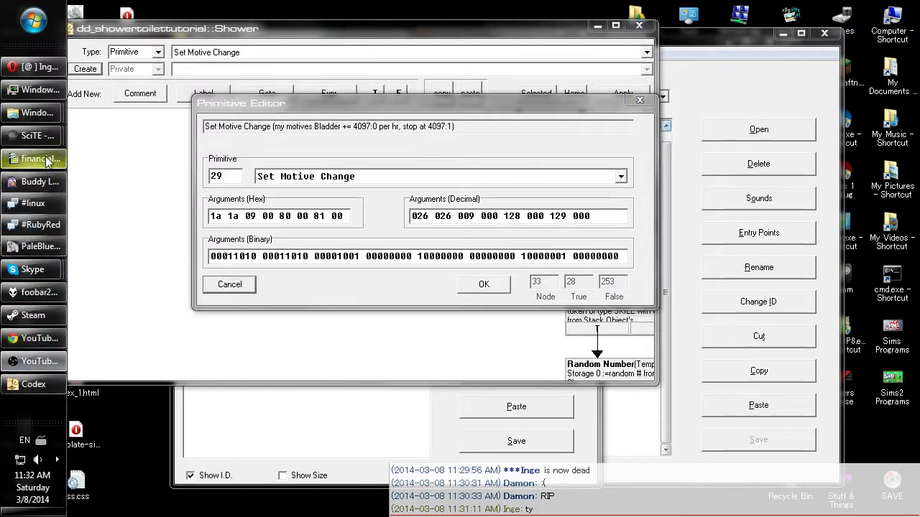
{"action": "left_click", "coordinate": [378, 192]}
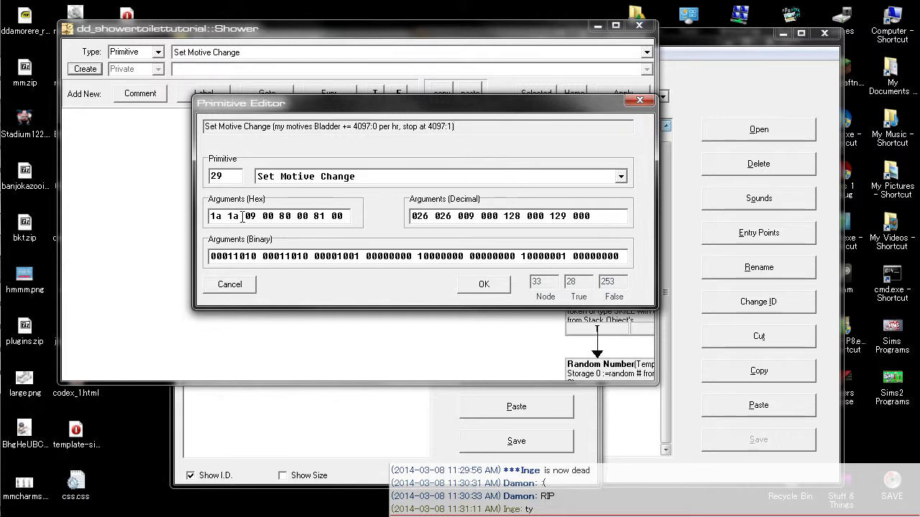
{"action": "type", "text": "10"}
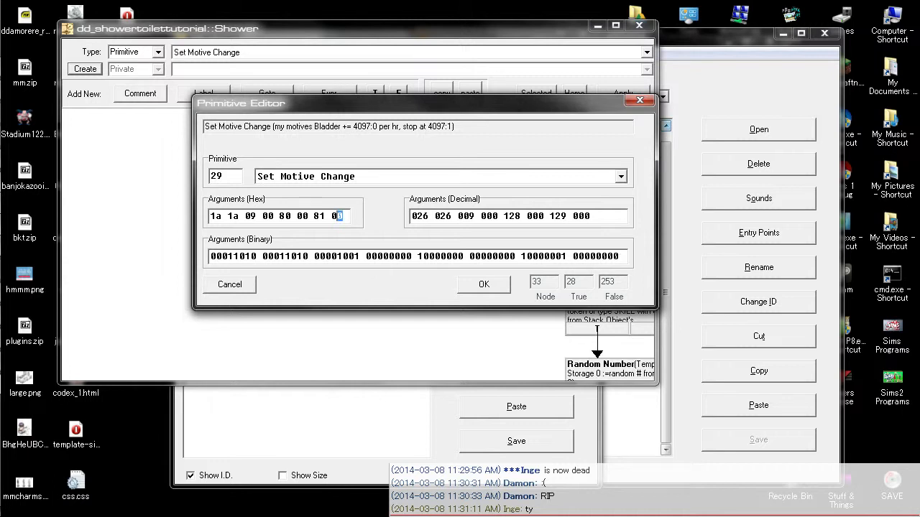
{"action": "type", "text": "1"}
{"action": "key", "text": "shift+Left"}
{"action": "type", "text": "2"}
{"action": "key", "text": "shift+Left"}
{"action": "type", "text": "0"}
{"action": "left_click", "coordinate": [245, 286]}
- Check the Hygene BCON entry in the tutorial object's Tuning constants and return to the Shower tree
{"action": "left_click", "coordinate": [342, 446]}
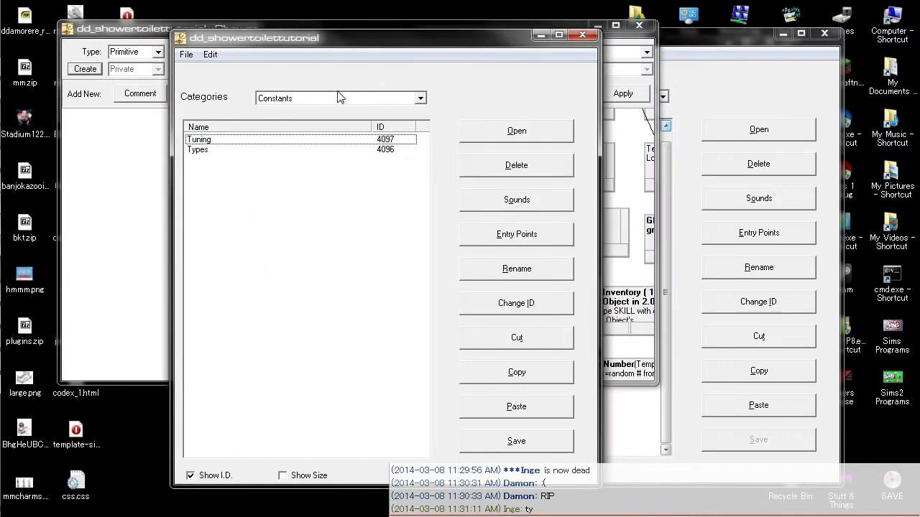
{"action": "double_click", "coordinate": [276, 141]}
{"action": "left_click", "coordinate": [179, 271]}
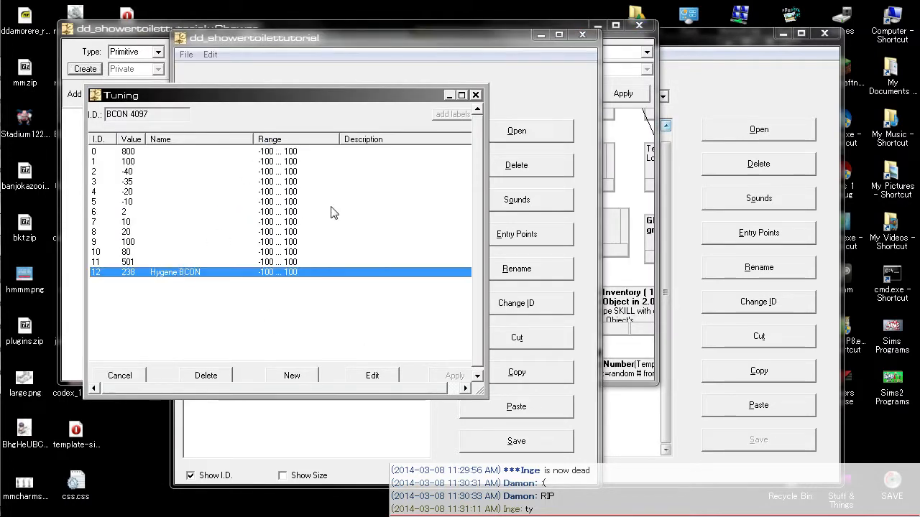
{"action": "left_click", "coordinate": [475, 95]}
{"action": "left_click", "coordinate": [111, 247]}
- Try 01 as the sixth hex argument byte of the Bladder Set Motive Change node, then put it back to 00
{"action": "double_click", "coordinate": [256, 238]}
{"action": "left_click_drag", "start_coordinate": [329, 10], "coordinate": [496, 100]}
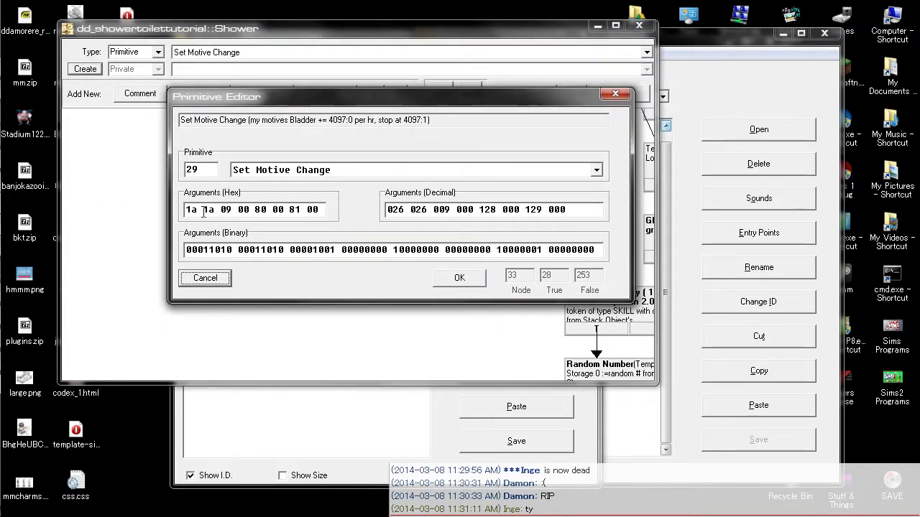
{"action": "left_click", "coordinate": [281, 210]}
{"action": "type", "text": "1 "}
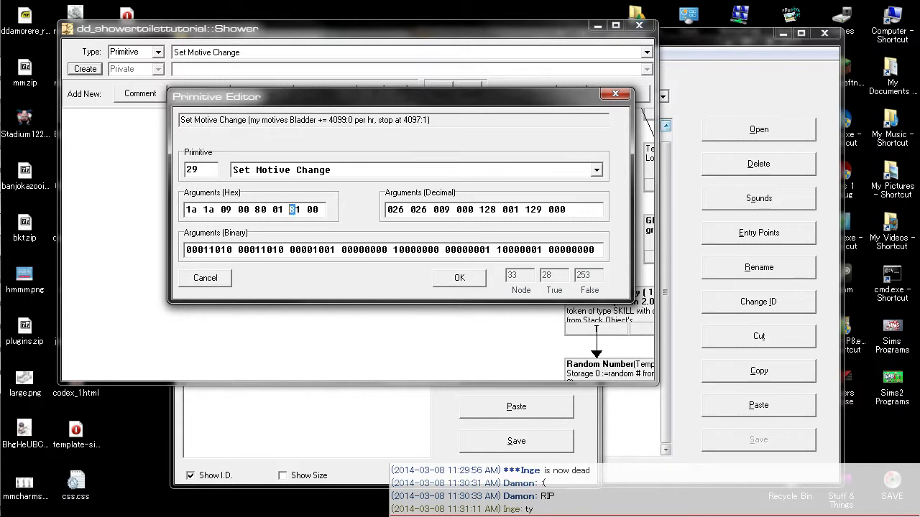
{"action": "type", "text": "0"}
- Try zeroing all eight hex argument bytes of the Bladder Set Motive Change node
{"action": "key", "text": "Left"}
{"action": "key", "text": "Left"}
{"action": "key", "text": "Left"}
{"action": "key", "text": "Left"}
{"action": "key", "text": "Left"}
{"action": "key", "text": "Left"}
{"action": "key", "text": "Left"}
{"action": "key", "text": "Left"}
{"action": "key", "text": "Left"}
{"action": "key", "text": "Left"}
{"action": "key", "text": "Left"}
{"action": "type", "text": "00 00 "}
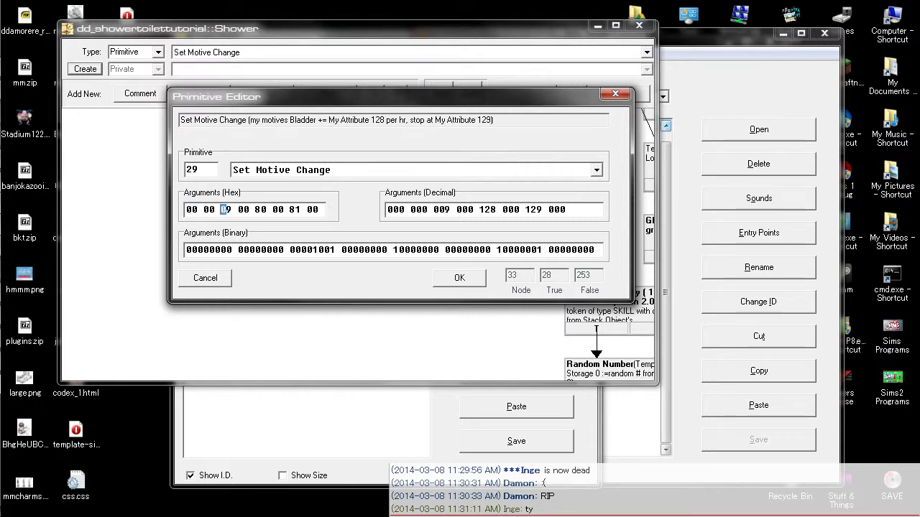
{"action": "type", "text": "00 00 00 00 00"}
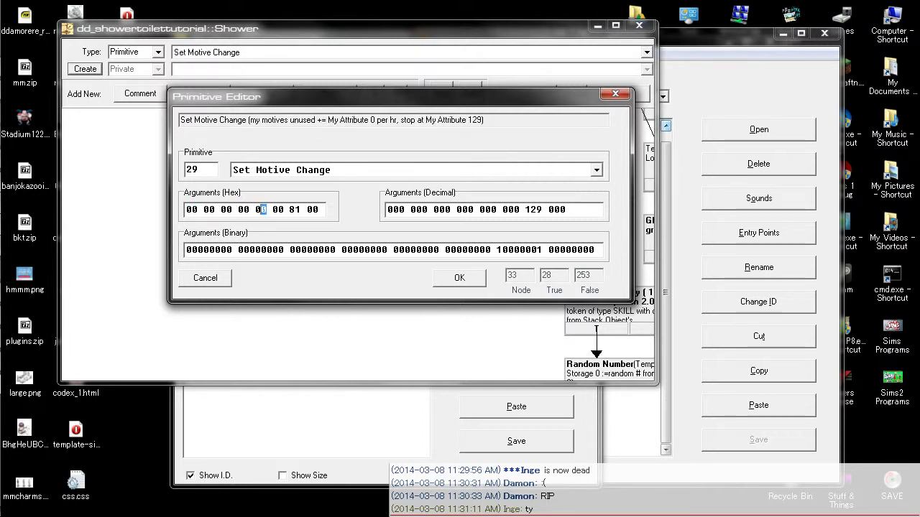
{"action": "key", "text": "Left"}
{"action": "key", "text": "Left"}
{"action": "key", "text": "Left"}
{"action": "key", "text": "Left"}
{"action": "key", "text": "Home"}
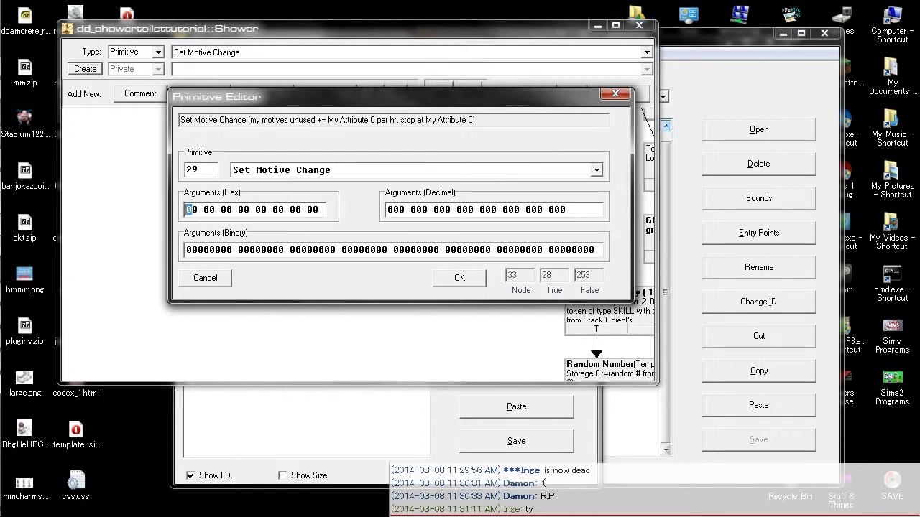
- Try other values in the first hex argument byte of the zeroed node and discard all the edits
{"action": "type", "text": "01"}
{"action": "key", "text": "Left"}
{"action": "type", "text": "0"}
{"action": "key", "text": "Left"}
{"action": "left_click", "coordinate": [205, 277]}
- Reopen the Bladder Set Motive Change node and try 1b as its first hex argument byte before restoring 1a
{"action": "double_click", "coordinate": [228, 241]}
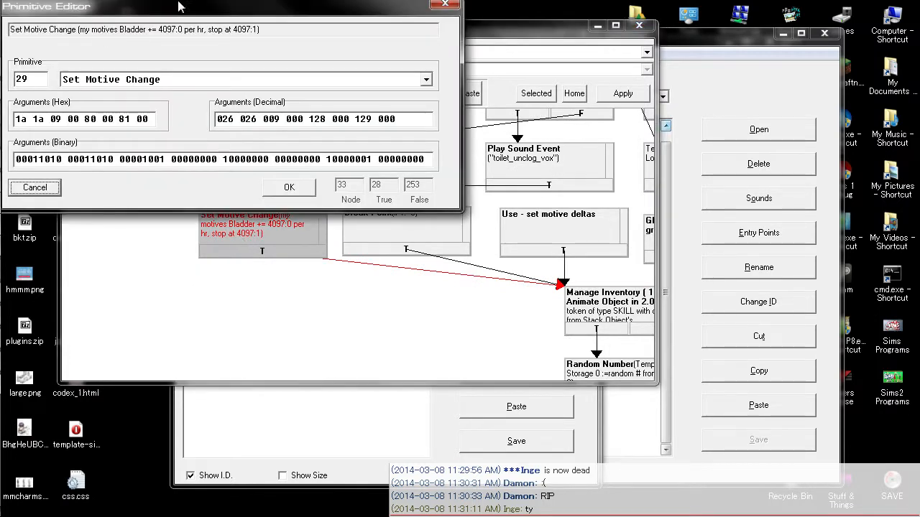
{"action": "left_click_drag", "start_coordinate": [180, 9], "coordinate": [325, 64]}
{"action": "left_click", "coordinate": [169, 175]}
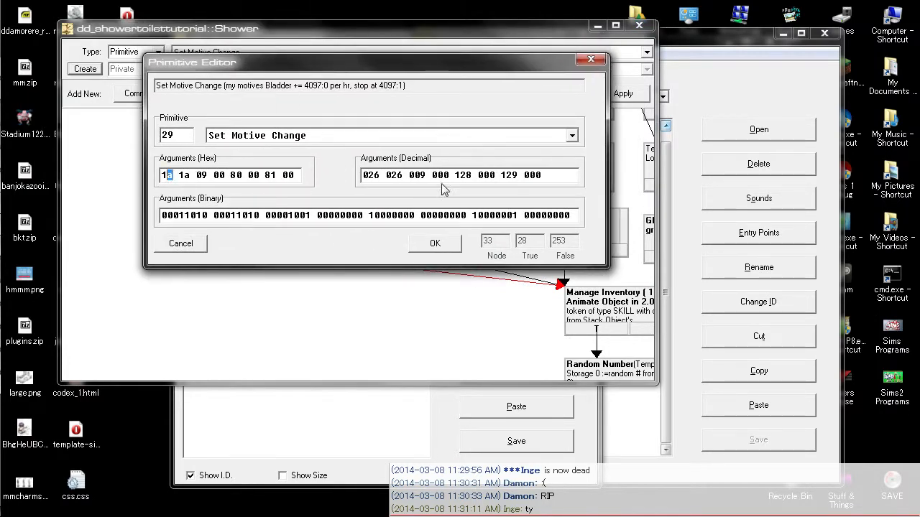
{"action": "type", "text": "b"}
{"action": "key", "text": "Left"}
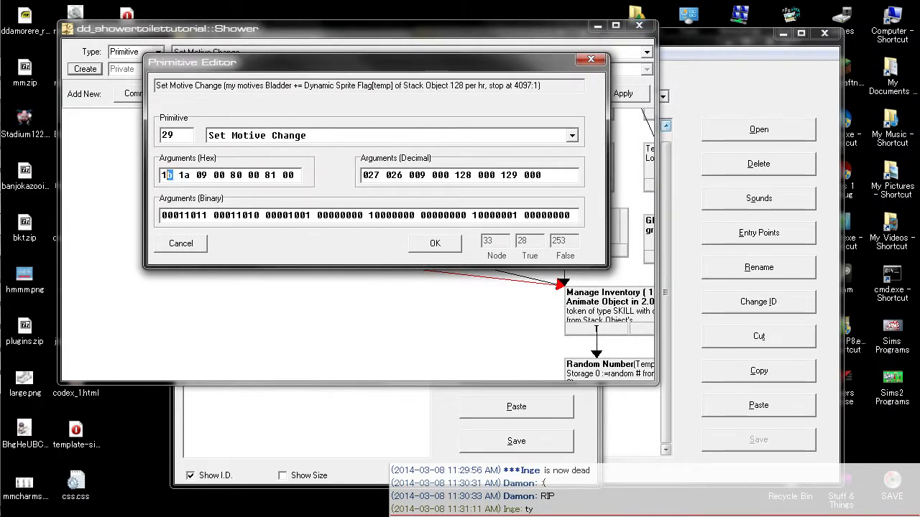
{"action": "type", "text": "a"}
{"action": "key", "text": "Left"}
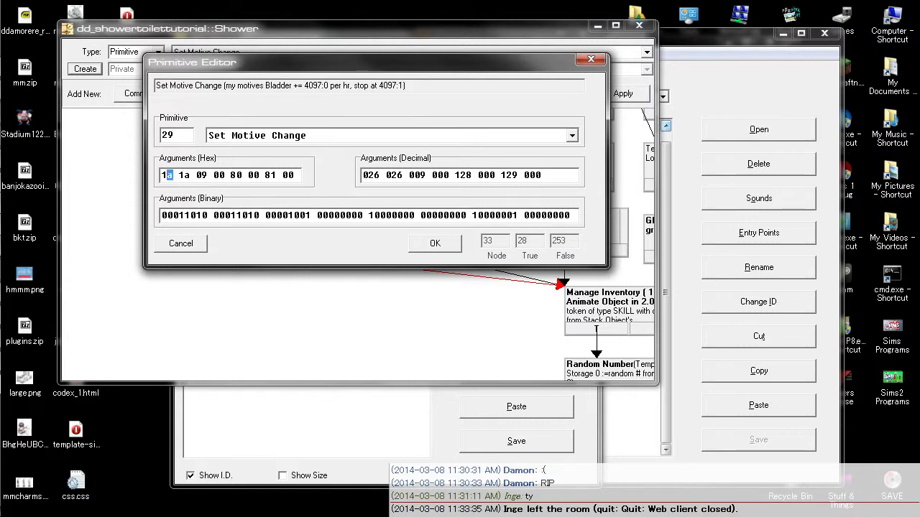
- Set the third hex argument byte of the Set Motive Change node to 08, which selects the Hygiene motive
{"action": "key", "text": "Right"}
{"action": "key", "text": "Right"}
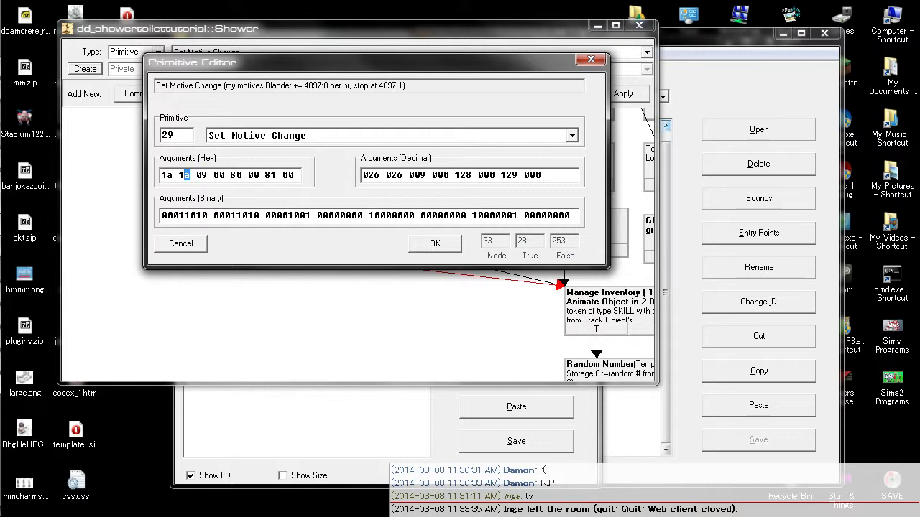
{"action": "key", "text": "Right"}
{"action": "type", "text": "a"}
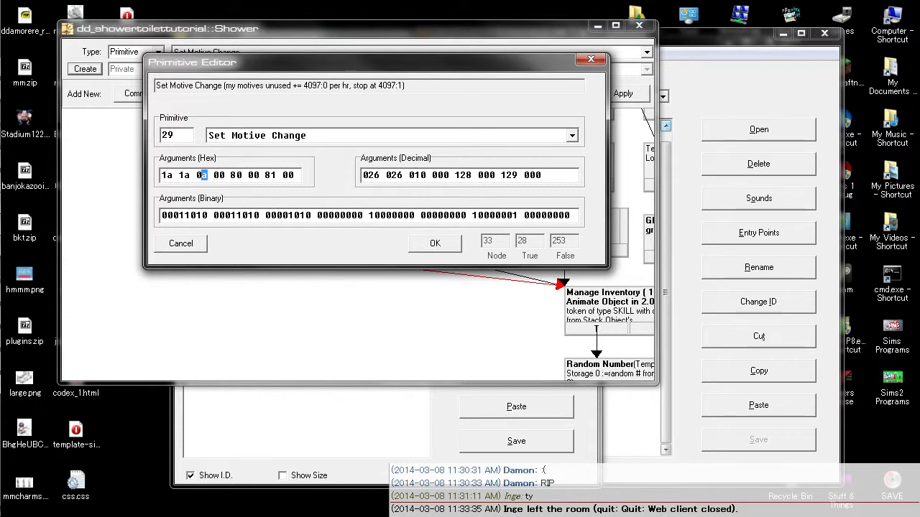
{"action": "type", "text": "23456"}
{"action": "key", "text": "Left"}
{"action": "type", "text": "7"}
{"action": "key", "text": "Left"}
{"action": "type", "text": "8"}
{"action": "key", "text": "Left"}
{"action": "key", "text": "Right"}
{"action": "key", "text": "Right"}
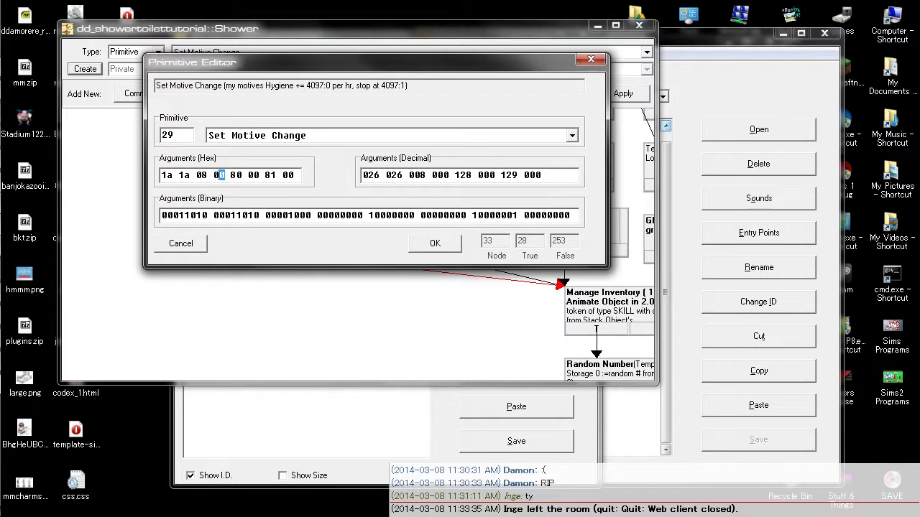
- Set the fifth hex argument byte to 8c so the node uses Hygene BCON as its hourly rate, and accept the node
{"action": "type", "text": "1 0"}
{"action": "key", "text": "Home"}
{"action": "key", "text": "Right"}
{"action": "key", "text": "Right"}
{"action": "key", "text": "Right"}
{"action": "key", "text": "Right"}
{"action": "key", "text": "Right"}
{"action": "key", "text": "Right"}
{"action": "key", "text": "Right"}
{"action": "key", "text": "Right"}
{"action": "key", "text": "Right"}
{"action": "key", "text": "Right"}
{"action": "key", "text": "Right"}
{"action": "key", "text": "Left"}
{"action": "key", "text": "Left"}
{"action": "key", "text": "Left"}
{"action": "key", "text": "Right"}
{"action": "type", "text": "1"}
{"action": "key", "text": "Left"}
{"action": "type", "text": "4"}
{"action": "key", "text": "Left"}
{"action": "type", "text": "7"}
{"action": "key", "text": "Left"}
{"action": "type", "text": "8"}
{"action": "key", "text": "Left"}
{"action": "type", "text": "9"}
{"action": "key", "text": "Left"}
{"action": "type", "text": "a"}
{"action": "key", "text": "Left"}
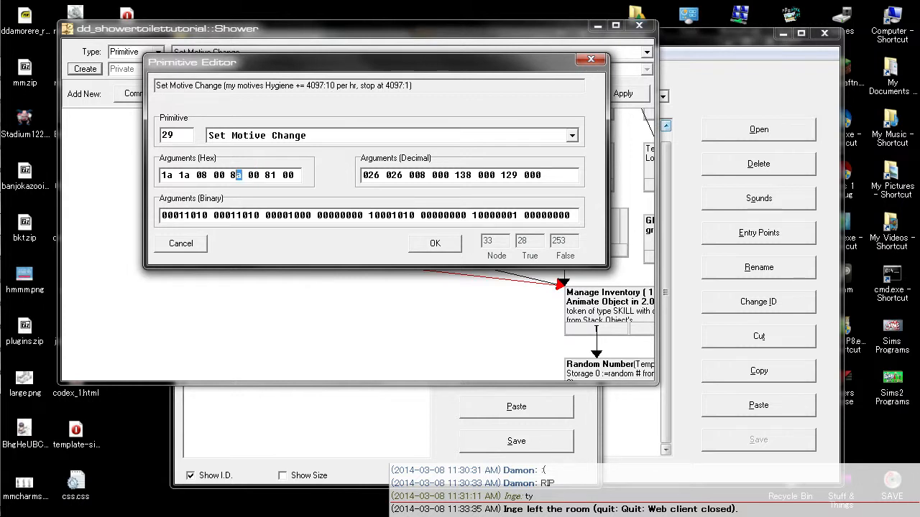
{"action": "type", "text": "b"}
{"action": "key", "text": "Left"}
{"action": "type", "text": "c"}
{"action": "left_click_drag", "start_coordinate": [299, 86], "coordinate": [507, 76]}
{"action": "left_click", "coordinate": [465, 89]}
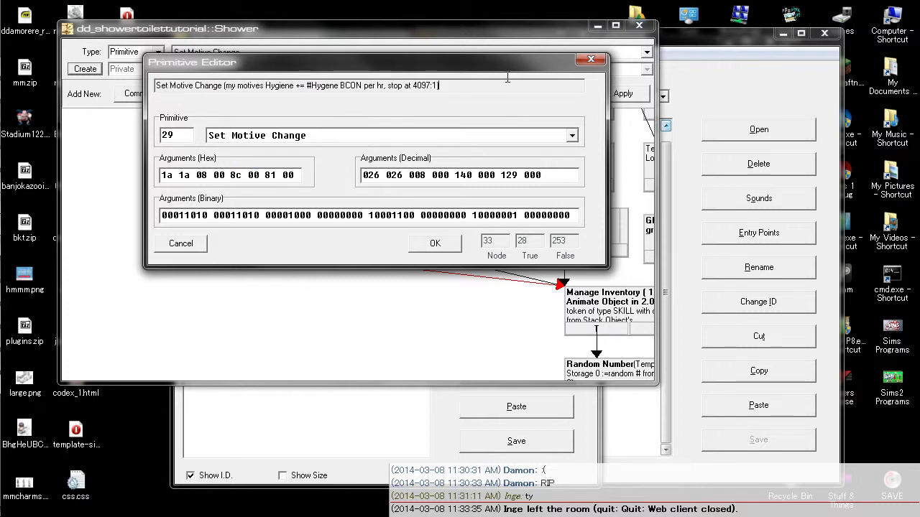
{"action": "left_click_drag", "start_coordinate": [275, 81], "coordinate": [415, 85]}
{"action": "left_click", "coordinate": [427, 84]}
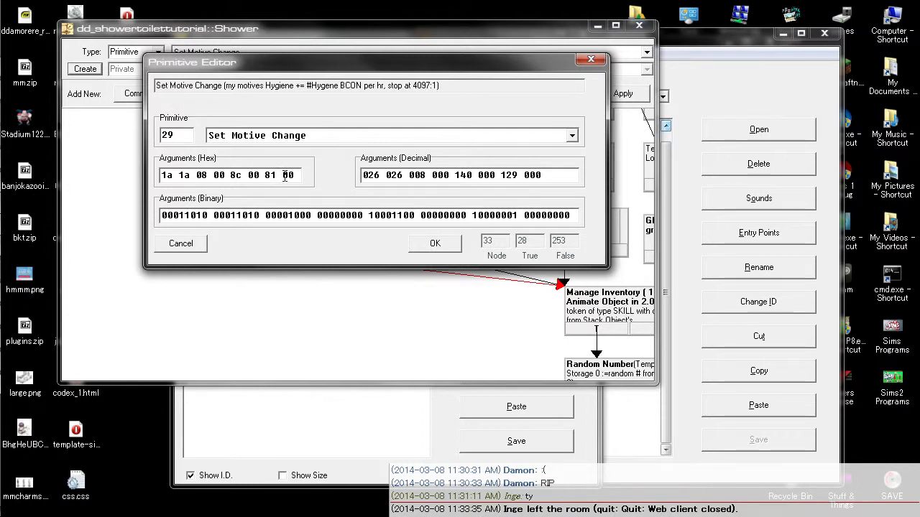
{"action": "left_click", "coordinate": [435, 244]}
- Add a constant named Hygene Max with value 476 to the Tuning constants, apply it and close the table
{"action": "left_click", "coordinate": [361, 426]}
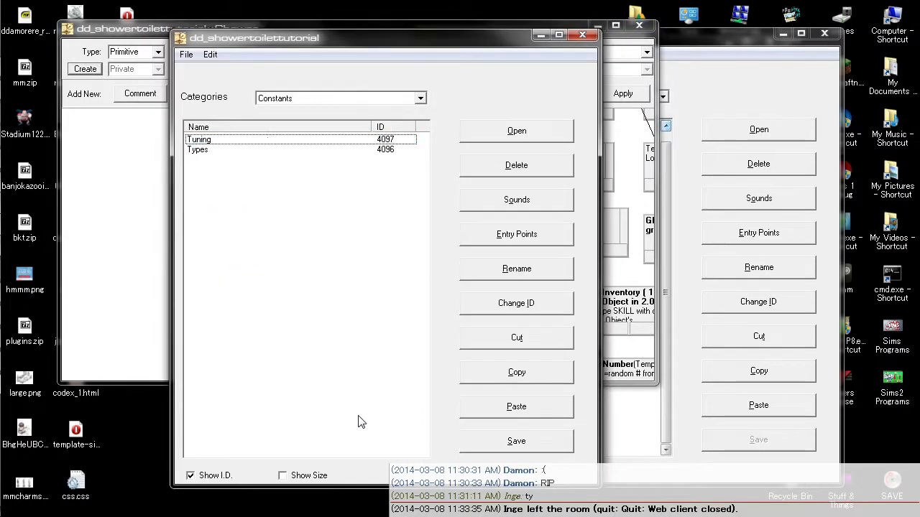
{"action": "double_click", "coordinate": [245, 140]}
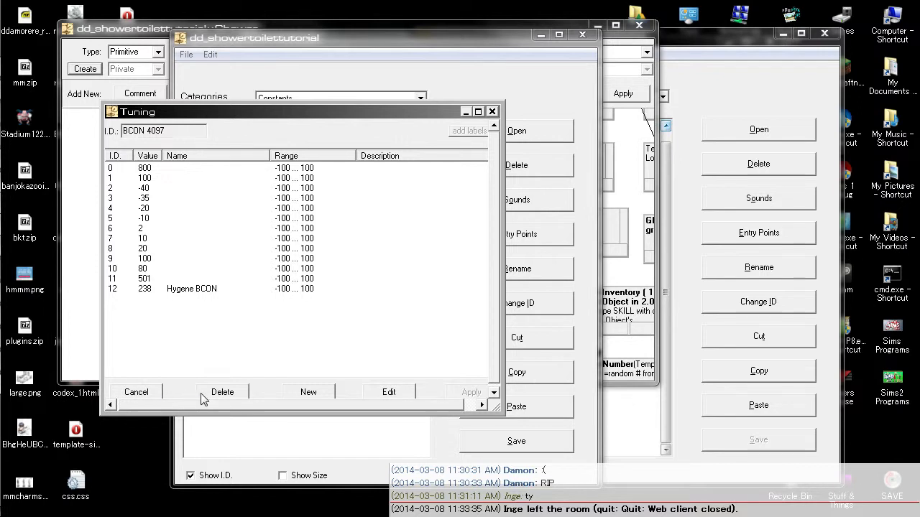
{"action": "left_click", "coordinate": [313, 392]}
{"action": "double_click", "coordinate": [187, 296]}
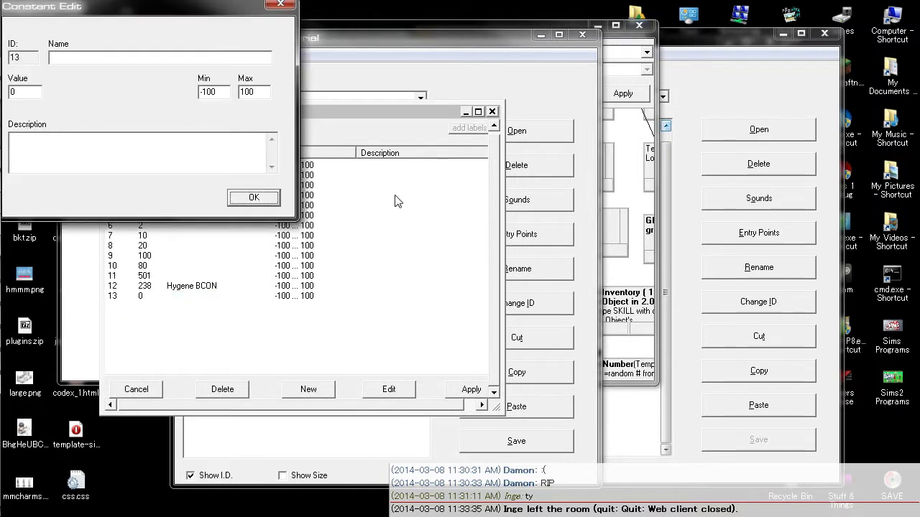
{"action": "left_click", "coordinate": [111, 57]}
{"action": "type", "text": "Hygene Max"}
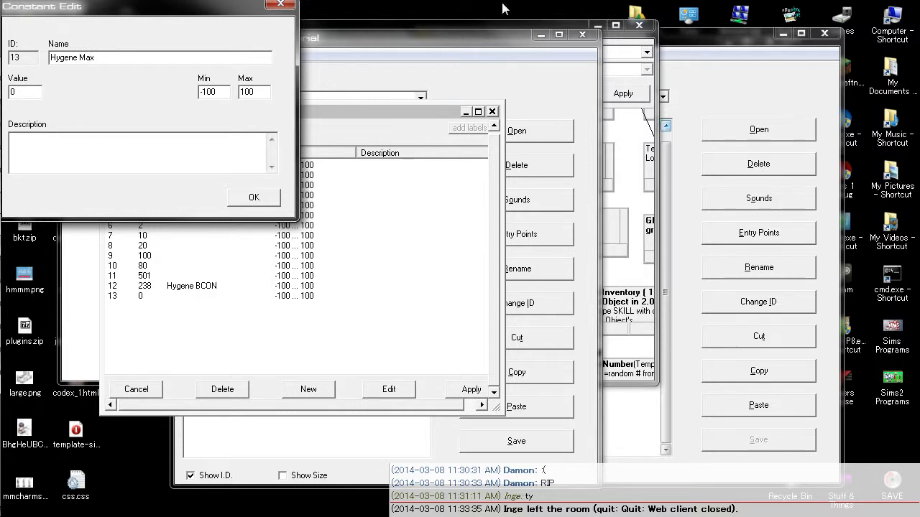
{"action": "left_click_drag", "start_coordinate": [172, 14], "coordinate": [438, 133]}
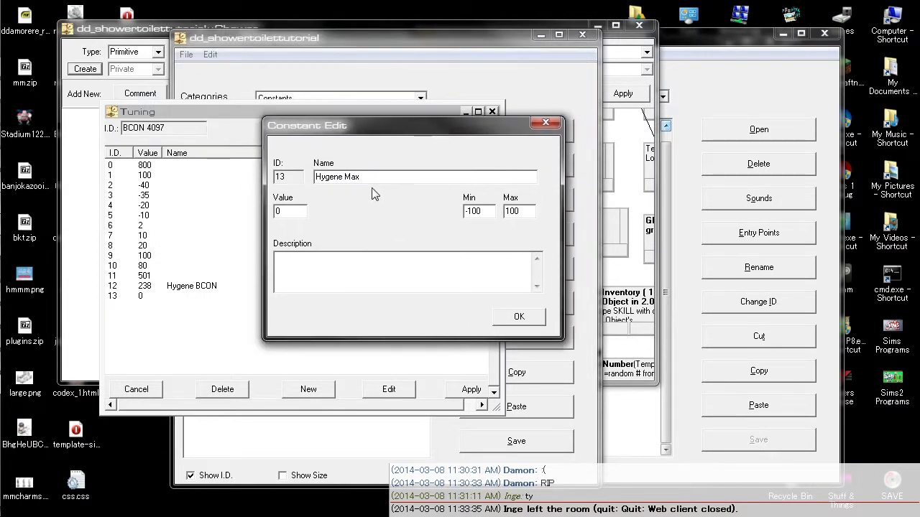
{"action": "double_click", "coordinate": [279, 212]}
{"action": "left_click", "coordinate": [517, 317]}
{"action": "left_click", "coordinate": [466, 393]}
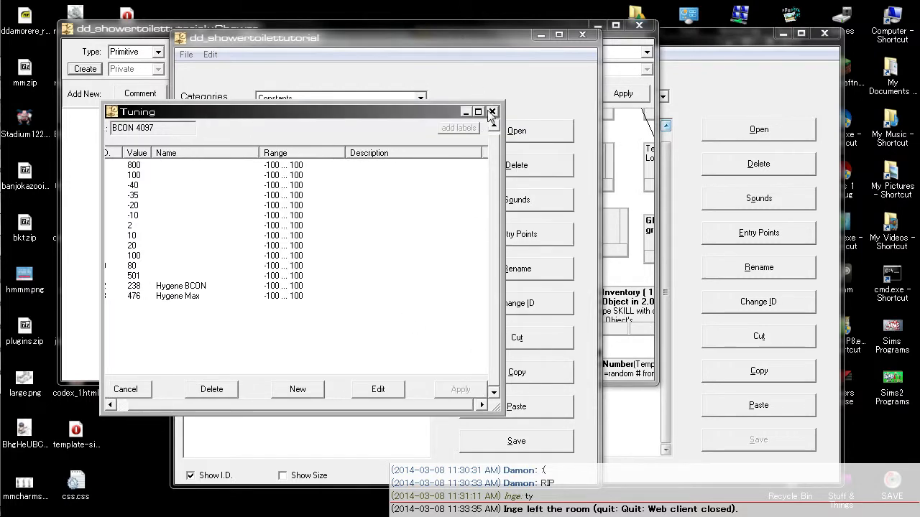
{"action": "left_click", "coordinate": [493, 112]}
- Set the seventh hex argument byte of the Hygiene Set Motive Change node to 8d to stop at Hygene Max, and accept it
{"action": "left_click", "coordinate": [140, 218]}
{"action": "double_click", "coordinate": [246, 238]}
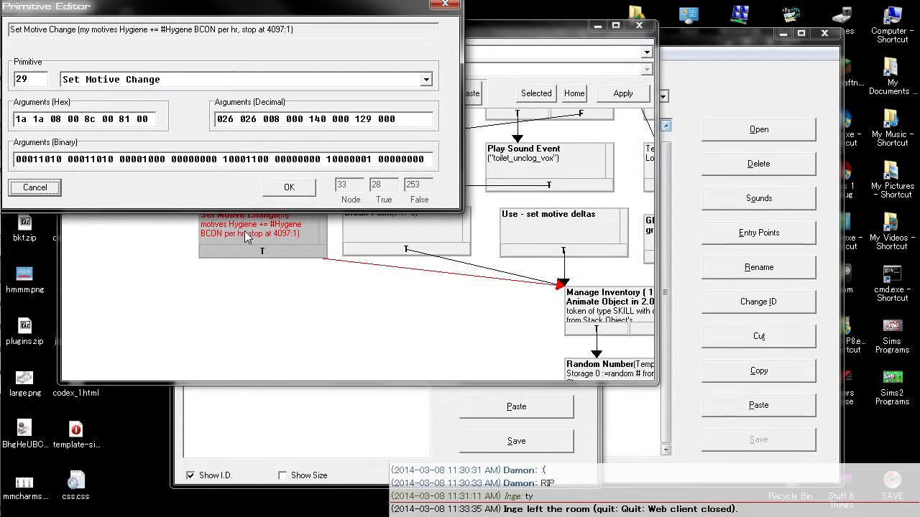
{"action": "left_click_drag", "start_coordinate": [241, 12], "coordinate": [344, 68]}
{"action": "left_click_drag", "start_coordinate": [225, 176], "coordinate": [230, 177]}
{"action": "type", "text": "2"}
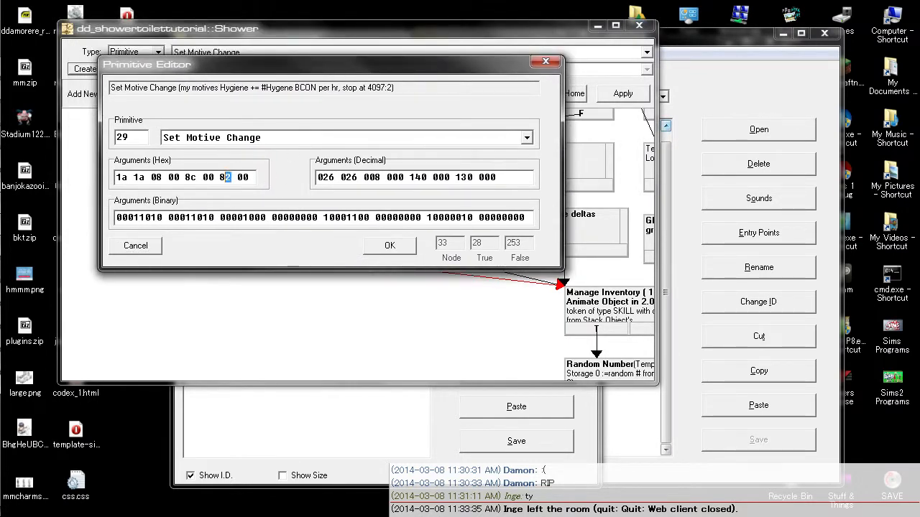
{"action": "type", "text": "d"}
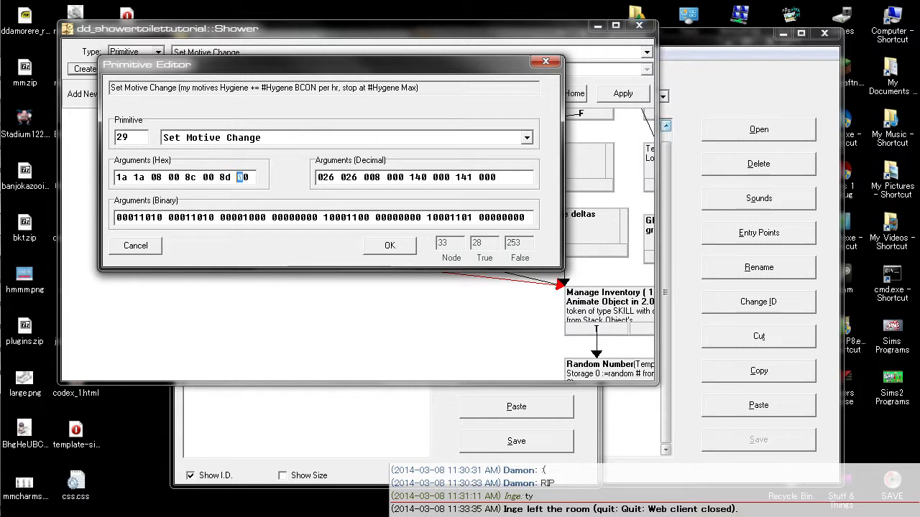
{"action": "left_click_drag", "start_coordinate": [254, 87], "coordinate": [446, 100]}
{"action": "left_click", "coordinate": [390, 245]}
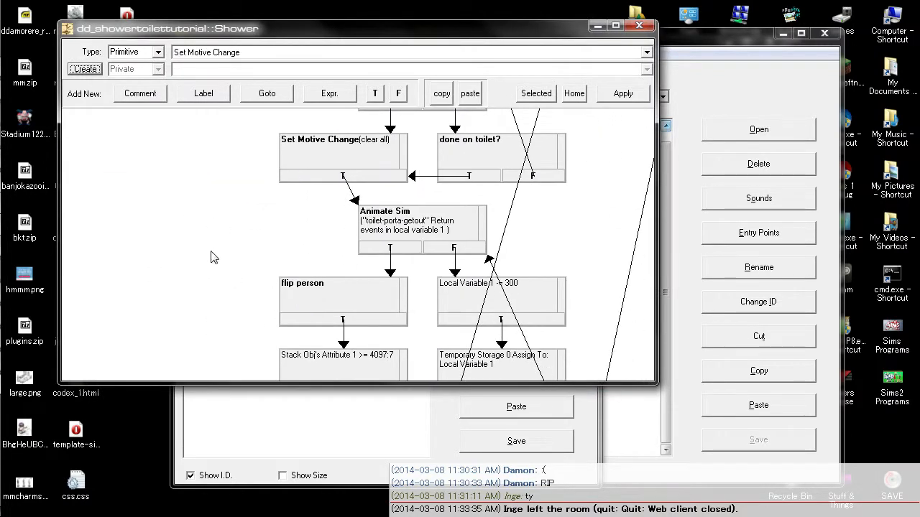
- Route both the true and false branches of the "Stack Obj's Attribute 1 >= 4097:7" node to Test Object Type
{"action": "left_click_drag", "start_coordinate": [187, 221], "coordinate": [172, 192]}
{"action": "left_click_drag", "start_coordinate": [265, 254], "coordinate": [255, 229]}
{"action": "right_click", "coordinate": [257, 147]}
{"action": "left_click", "coordinate": [276, 155]}
{"action": "left_click", "coordinate": [303, 285]}
{"action": "right_click", "coordinate": [291, 166]}
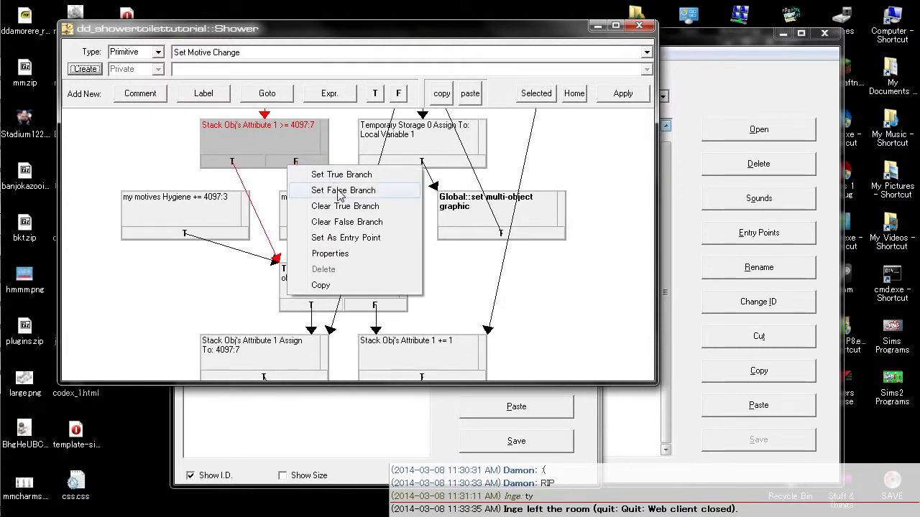
{"action": "left_click", "coordinate": [317, 186]}
{"action": "left_click", "coordinate": [310, 280]}
- Set the true branch of the flip person node to Test Object Type
{"action": "left_click_drag", "start_coordinate": [210, 287], "coordinate": [209, 361]}
{"action": "right_click", "coordinate": [286, 140]}
{"action": "left_click", "coordinate": [305, 149]}
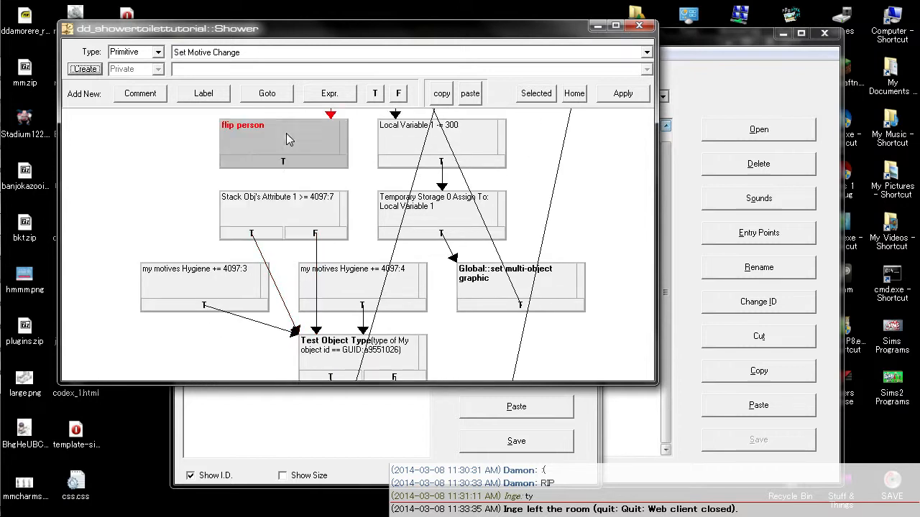
{"action": "left_click", "coordinate": [331, 360]}
- Move the bypassed attribute check and the two "my motives Hygiene" expression nodes aside, away from the main flow
{"action": "left_click_drag", "start_coordinate": [342, 203], "coordinate": [168, 204]}
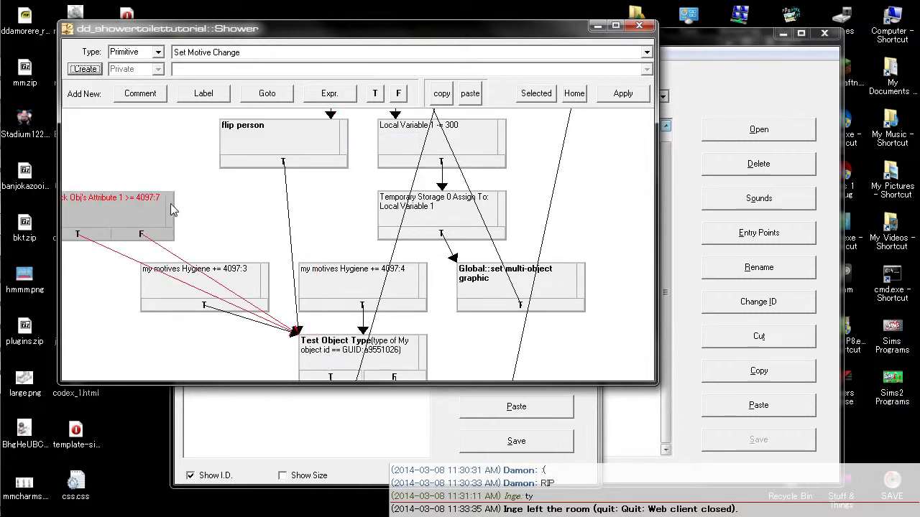
{"action": "left_click", "coordinate": [180, 298]}
{"action": "double_click", "coordinate": [272, 287]}
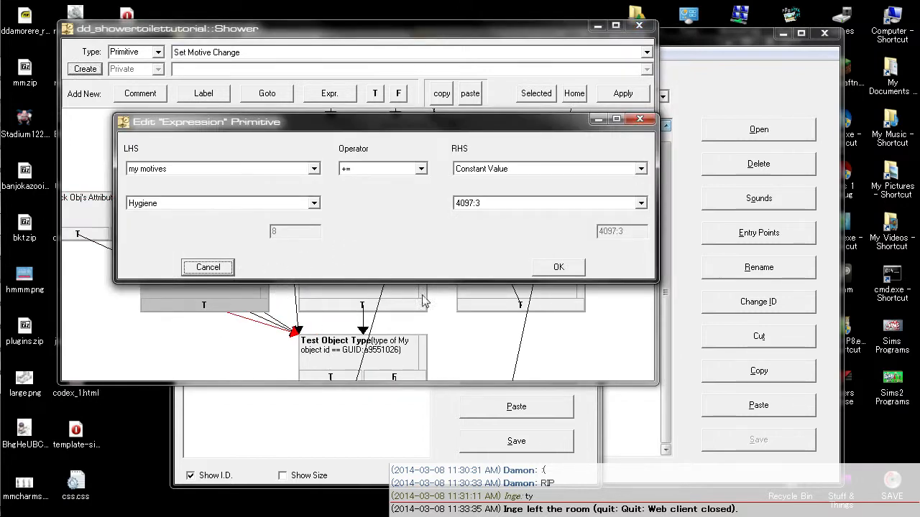
{"action": "left_click", "coordinate": [612, 269]}
{"action": "left_click_drag", "start_coordinate": [267, 292], "coordinate": [154, 302]}
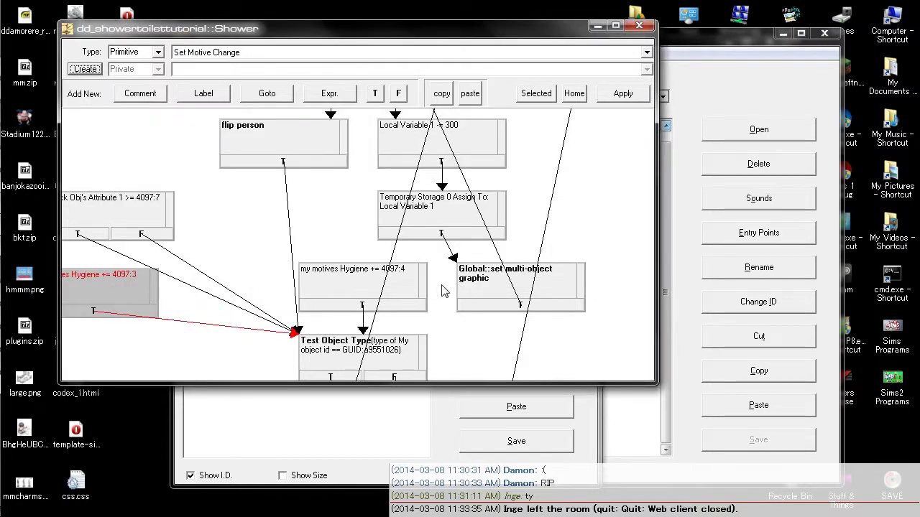
{"action": "left_click_drag", "start_coordinate": [423, 284], "coordinate": [307, 283]}
- Examine the rewired Shower tree's flow down to its final True node
{"action": "left_click_drag", "start_coordinate": [345, 226], "coordinate": [461, 362]}
{"action": "left_click_drag", "start_coordinate": [293, 183], "coordinate": [268, 248]}
{"action": "left_click_drag", "start_coordinate": [241, 160], "coordinate": [321, 321]}
{"action": "left_click_drag", "start_coordinate": [310, 209], "coordinate": [327, 134]}
{"action": "left_click_drag", "start_coordinate": [375, 217], "coordinate": [136, 307]}
{"action": "left_click_drag", "start_coordinate": [516, 170], "coordinate": [496, 181]}
{"action": "left_click_drag", "start_coordinate": [101, 224], "coordinate": [321, 154]}
{"action": "left_click_drag", "start_coordinate": [330, 271], "coordinate": [314, 133]}
{"action": "left_click_drag", "start_coordinate": [288, 298], "coordinate": [252, 184]}
{"action": "left_click_drag", "start_coordinate": [252, 256], "coordinate": [209, 141]}
{"action": "left_click_drag", "start_coordinate": [265, 299], "coordinate": [230, 123]}
{"action": "left_click_drag", "start_coordinate": [252, 247], "coordinate": [224, 158]}
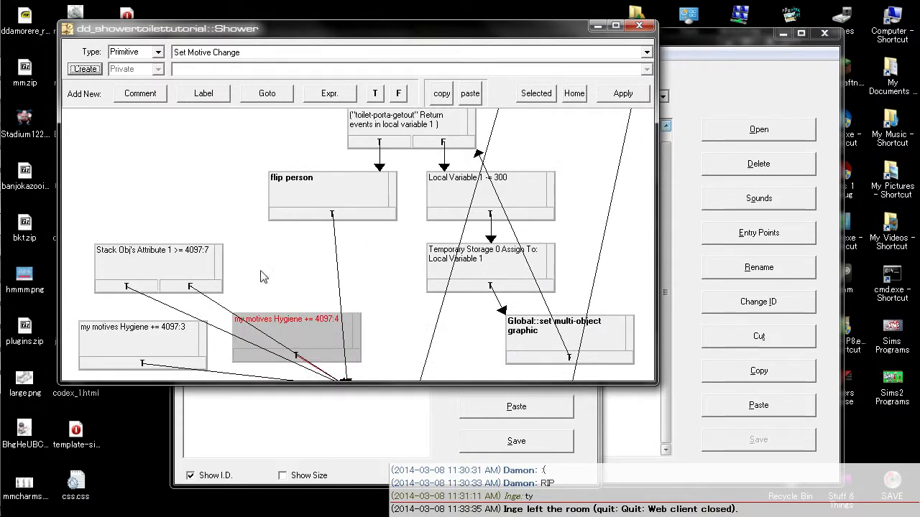
{"action": "left_click_drag", "start_coordinate": [260, 270], "coordinate": [266, 169]}
{"action": "left_click_drag", "start_coordinate": [245, 343], "coordinate": [236, 208]}
{"action": "left_click_drag", "start_coordinate": [234, 305], "coordinate": [222, 171]}
{"action": "left_click_drag", "start_coordinate": [203, 312], "coordinate": [202, 210]}
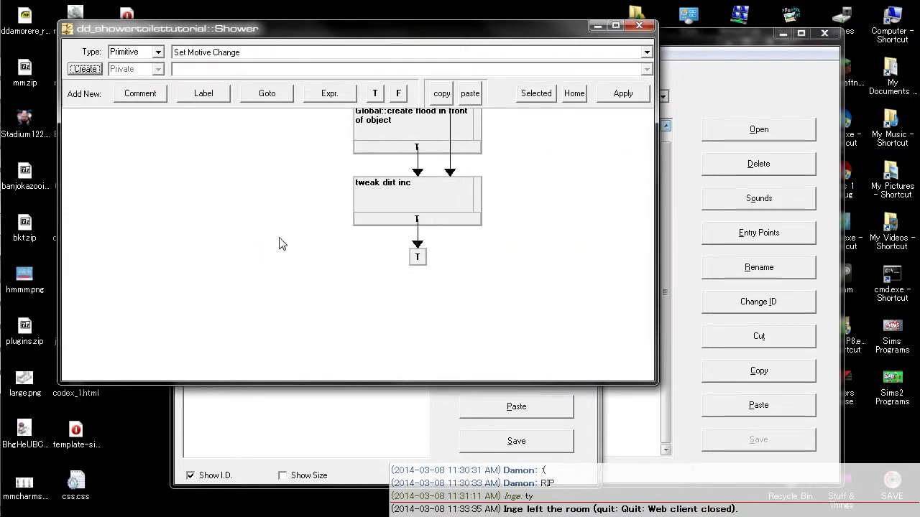
- Apply the changes to the Shower tree, close it and save the object
{"action": "left_click", "coordinate": [607, 101]}
{"action": "left_click", "coordinate": [638, 26]}
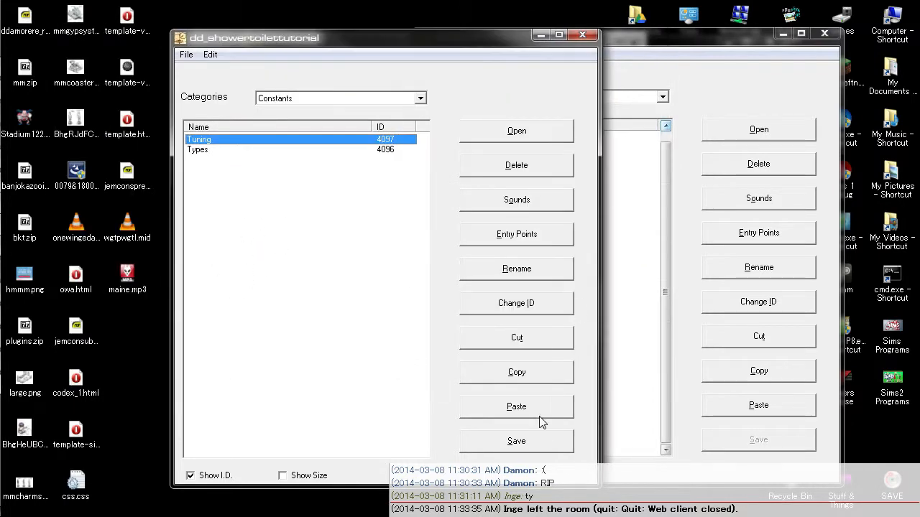
- Open the object's tree table and select the Shower interaction
{"action": "left_click", "coordinate": [394, 101]}
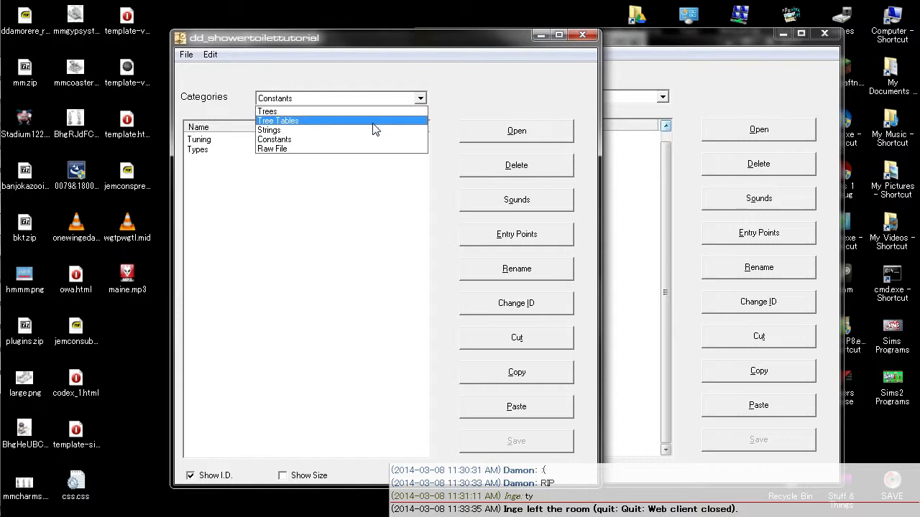
{"action": "left_click", "coordinate": [372, 123]}
{"action": "double_click", "coordinate": [279, 139]}
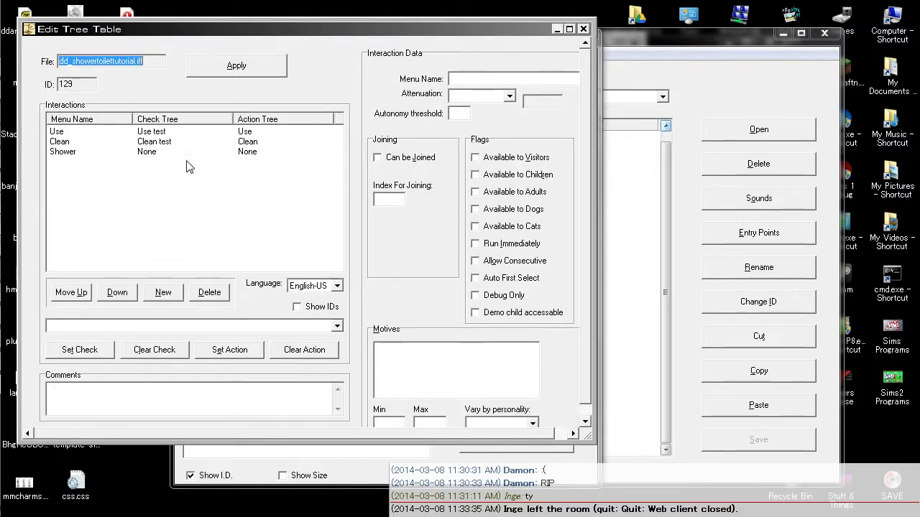
{"action": "left_click", "coordinate": [205, 152]}
{"action": "left_click_drag", "start_coordinate": [447, 36], "coordinate": [532, 35]}
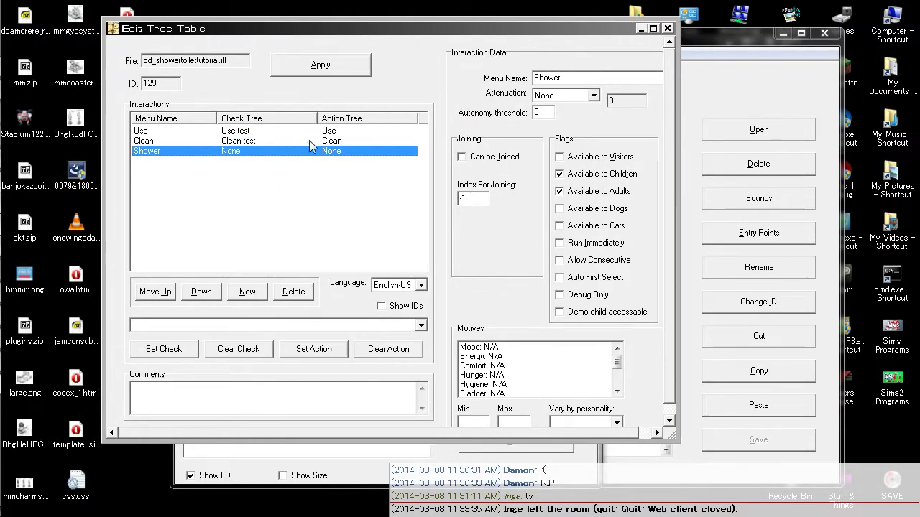
- Try assigning Use test as the check tree of the Shower interaction
{"action": "left_click", "coordinate": [267, 328]}
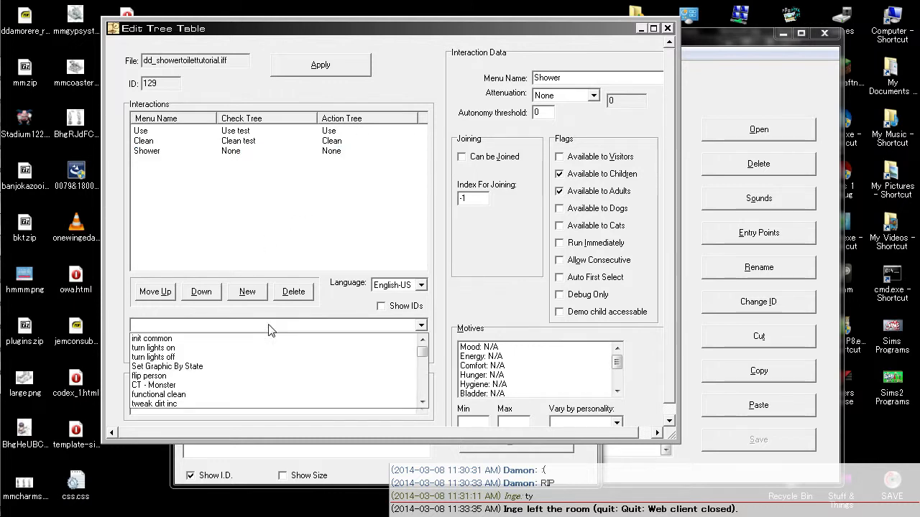
{"action": "left_click", "coordinate": [269, 329]}
{"action": "scroll", "coordinate": [270, 328], "scroll_direction": "down", "scroll_amount": 4}
{"action": "left_click", "coordinate": [269, 328]}
{"action": "scroll", "coordinate": [269, 328], "scroll_direction": "up", "scroll_amount": 1}
{"action": "left_click", "coordinate": [257, 329]}
{"action": "left_click", "coordinate": [259, 330]}
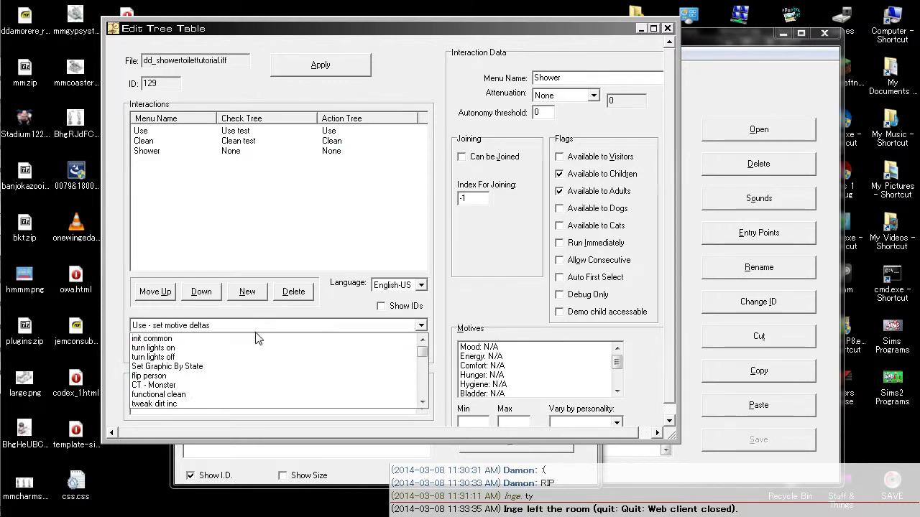
{"action": "scroll", "coordinate": [258, 341], "scroll_direction": "up", "scroll_amount": 1}
{"action": "left_click", "coordinate": [257, 342]}
{"action": "left_click", "coordinate": [253, 153]}
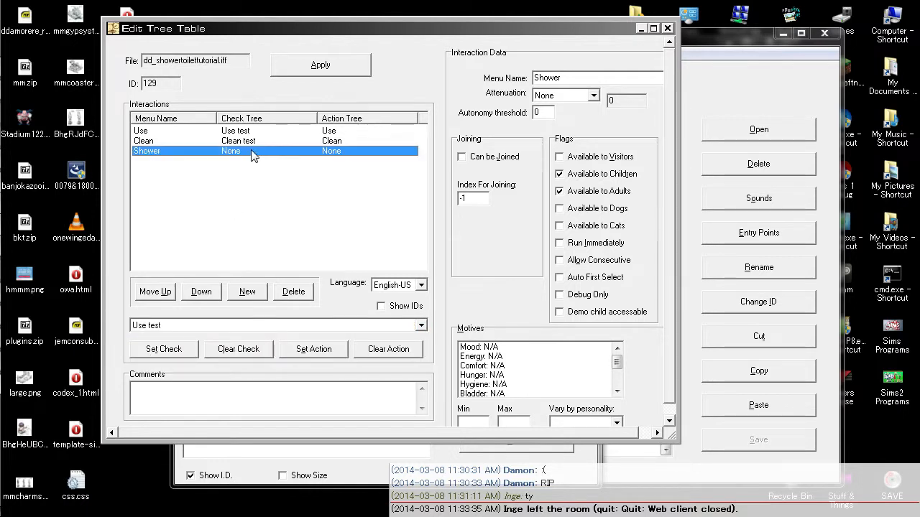
{"action": "left_click", "coordinate": [238, 350]}
{"action": "left_click", "coordinate": [164, 349]}
- Search the assignable trees for the Shower tree and close the tree table without applying its changes
{"action": "left_click", "coordinate": [251, 327]}
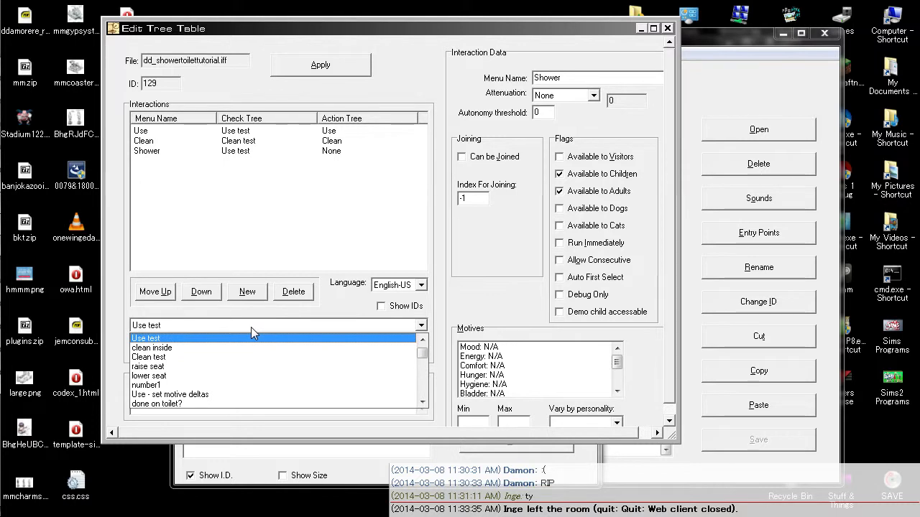
{"action": "left_click", "coordinate": [251, 328]}
{"action": "scroll", "coordinate": [252, 328], "scroll_direction": "up", "scroll_amount": 1}
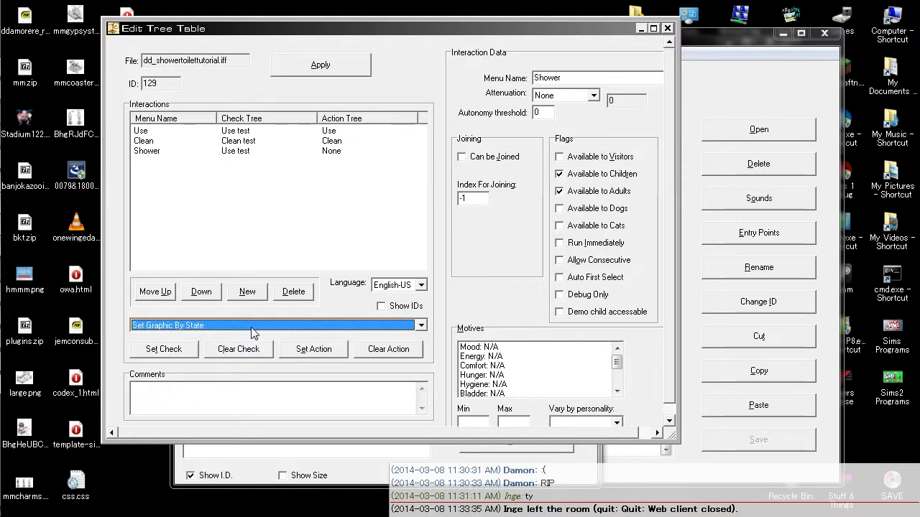
{"action": "left_click", "coordinate": [253, 327]}
{"action": "scroll", "coordinate": [251, 332], "scroll_direction": "down", "scroll_amount": 10}
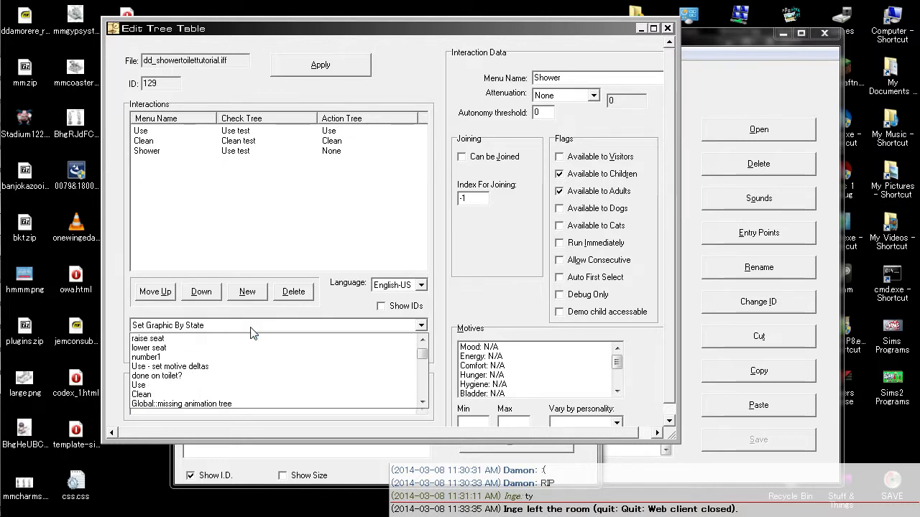
{"action": "scroll", "coordinate": [252, 332], "scroll_direction": "up", "scroll_amount": 5}
{"action": "left_click", "coordinate": [252, 327]}
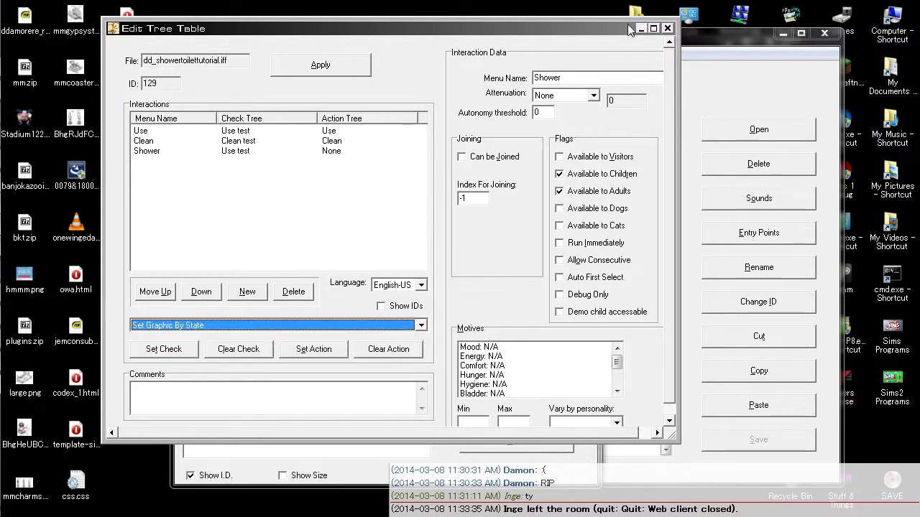
{"action": "left_click", "coordinate": [667, 29]}
- Save the object and list its trees to look for the Shower tree
{"action": "left_click", "coordinate": [188, 55]}
{"action": "left_click", "coordinate": [187, 68]}
{"action": "left_click", "coordinate": [294, 102]}
{"action": "left_click", "coordinate": [293, 102]}
{"action": "left_click", "coordinate": [323, 98]}
{"action": "left_click", "coordinate": [288, 109]}
{"action": "left_click", "coordinate": [294, 219]}
{"action": "left_click", "coordinate": [257, 174]}
{"action": "key", "text": "s"}
{"action": "key", "text": "s"}
- Open the Toilet - Cheap tree table again and select its Shower interaction
{"action": "left_click", "coordinate": [316, 98]}
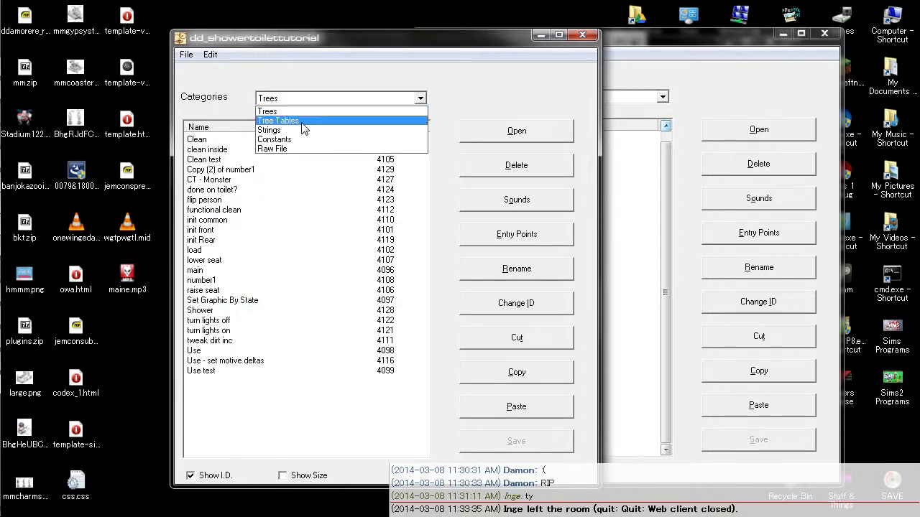
{"action": "left_click", "coordinate": [302, 122]}
{"action": "double_click", "coordinate": [235, 139]}
{"action": "left_click_drag", "start_coordinate": [278, 49], "coordinate": [371, 49]}
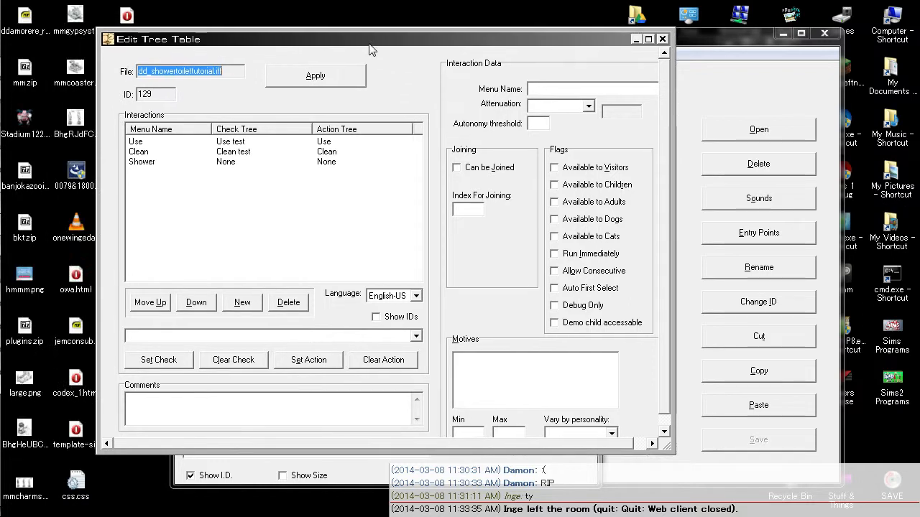
{"action": "left_click", "coordinate": [210, 165]}
{"action": "left_click", "coordinate": [262, 338]}
{"action": "left_click", "coordinate": [255, 337]}
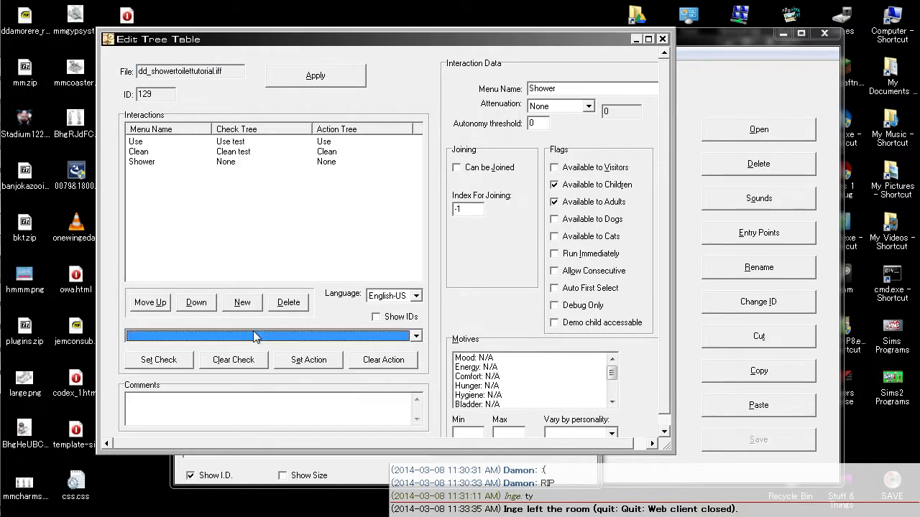
- Look through the object's own assignable trees for the Shower tree and close the tree table
{"action": "left_click", "coordinate": [252, 336]}
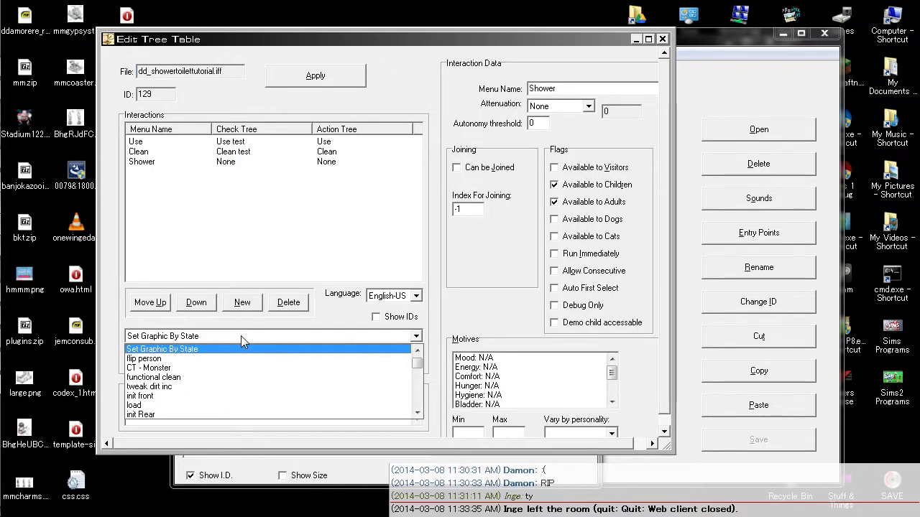
{"action": "scroll", "coordinate": [240, 336], "scroll_direction": "down", "scroll_amount": 5}
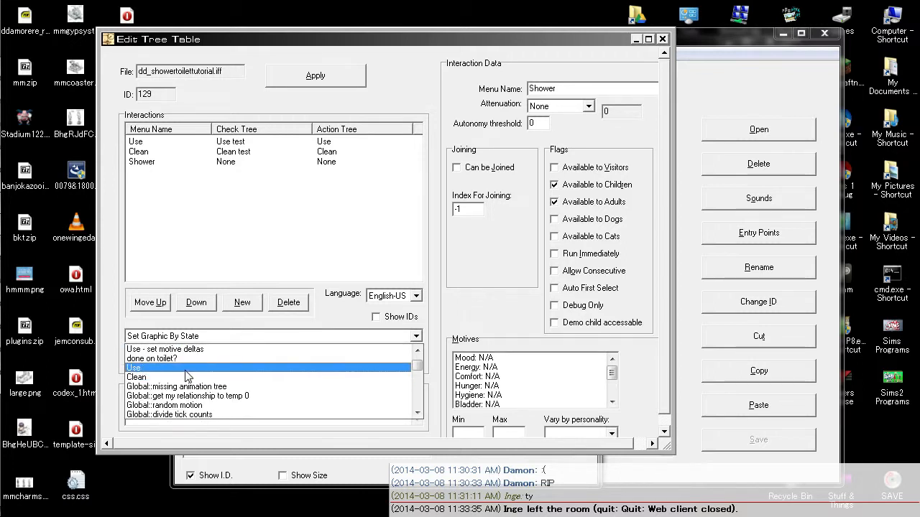
{"action": "left_click", "coordinate": [417, 350]}
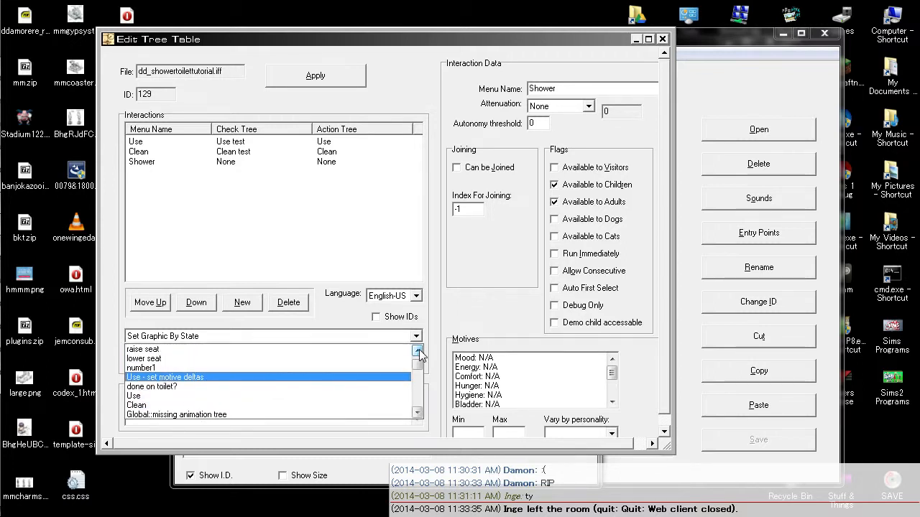
{"action": "left_click", "coordinate": [417, 350]}
{"action": "left_click", "coordinate": [418, 350]}
{"action": "left_click", "coordinate": [418, 350]}
{"action": "left_click", "coordinate": [418, 350]}
{"action": "left_click", "coordinate": [417, 350]}
{"action": "left_click", "coordinate": [418, 350]}
{"action": "left_click", "coordinate": [417, 350]}
{"action": "left_click", "coordinate": [417, 350]}
{"action": "left_click", "coordinate": [417, 350]}
{"action": "left_click", "coordinate": [417, 350]}
{"action": "left_click", "coordinate": [418, 350]}
{"action": "left_click", "coordinate": [417, 350]}
{"action": "left_click", "coordinate": [417, 350]}
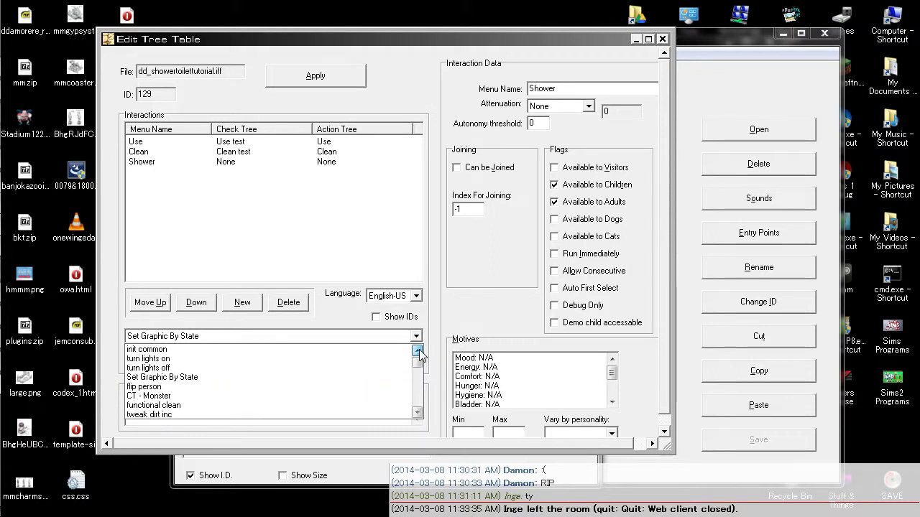
{"action": "left_click", "coordinate": [314, 358]}
{"action": "left_click", "coordinate": [662, 40]}
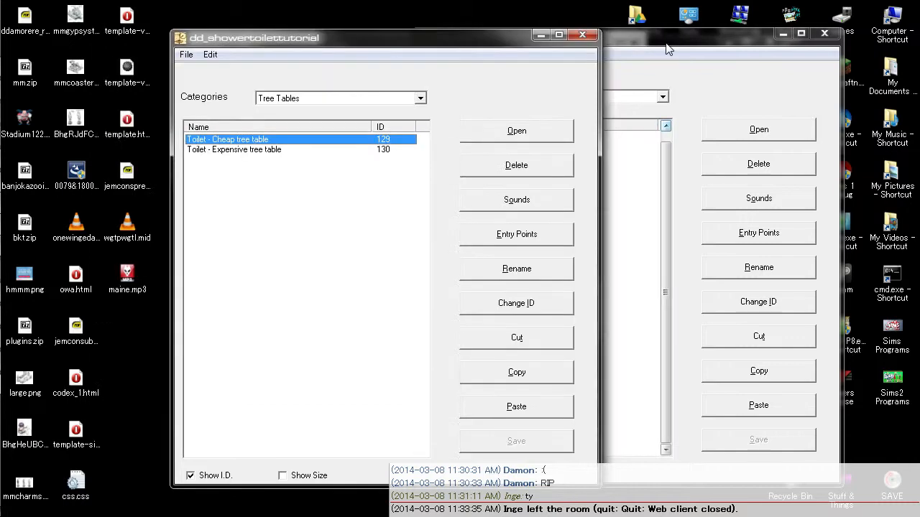
- Return to the object's tree list and save a copy of the object on the Desktop as tutshower.iff
{"action": "left_click", "coordinate": [308, 107]}
{"action": "left_click", "coordinate": [311, 117]}
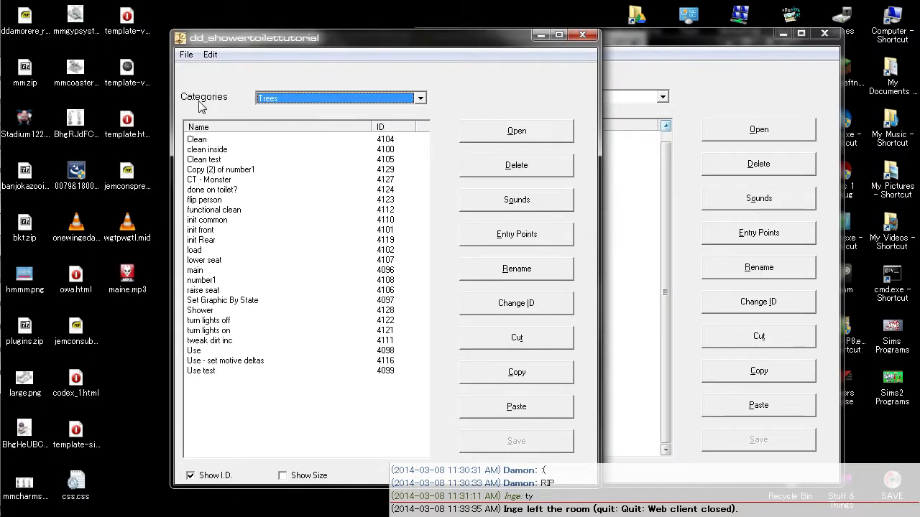
{"action": "left_click", "coordinate": [188, 54]}
{"action": "left_click", "coordinate": [154, 83]}
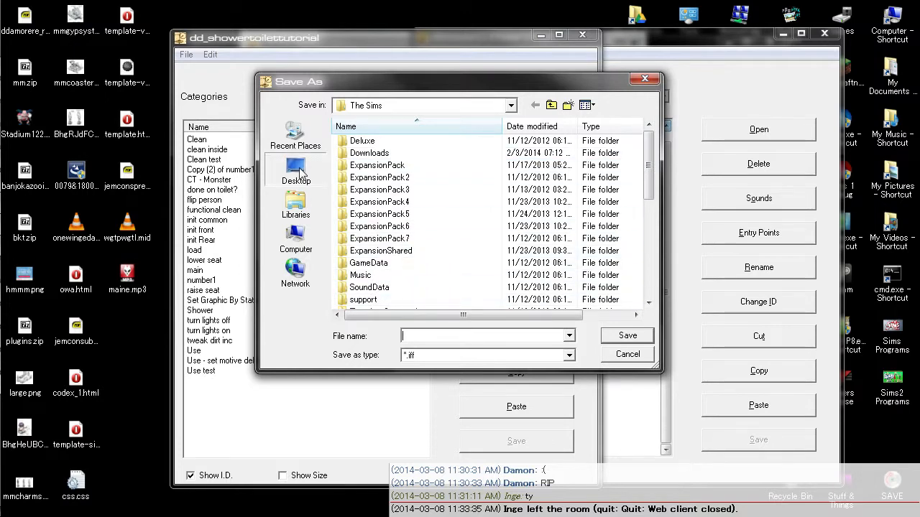
{"action": "left_click", "coordinate": [296, 170]}
{"action": "type", "text": "tutshower"}
{"action": "key", "text": "Return"}
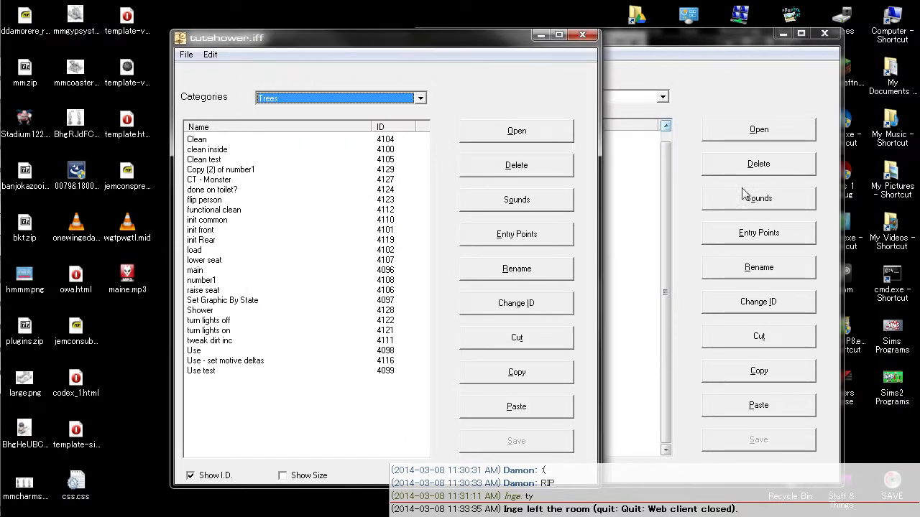
- Close both open object windows, including the tutshower.iff copy
{"action": "left_click_drag", "start_coordinate": [474, 41], "coordinate": [520, 50]}
{"action": "left_click", "coordinate": [824, 34]}
{"action": "left_click", "coordinate": [628, 43]}
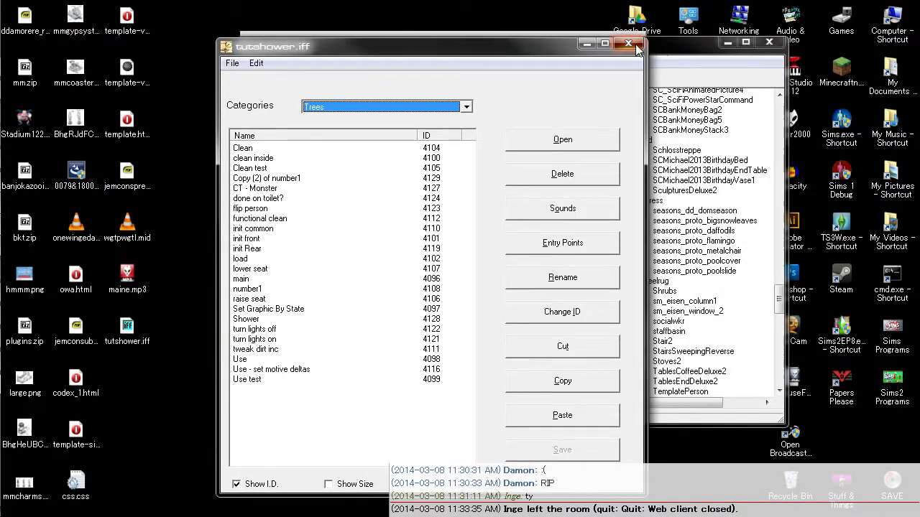
{"action": "left_click", "coordinate": [633, 43]}
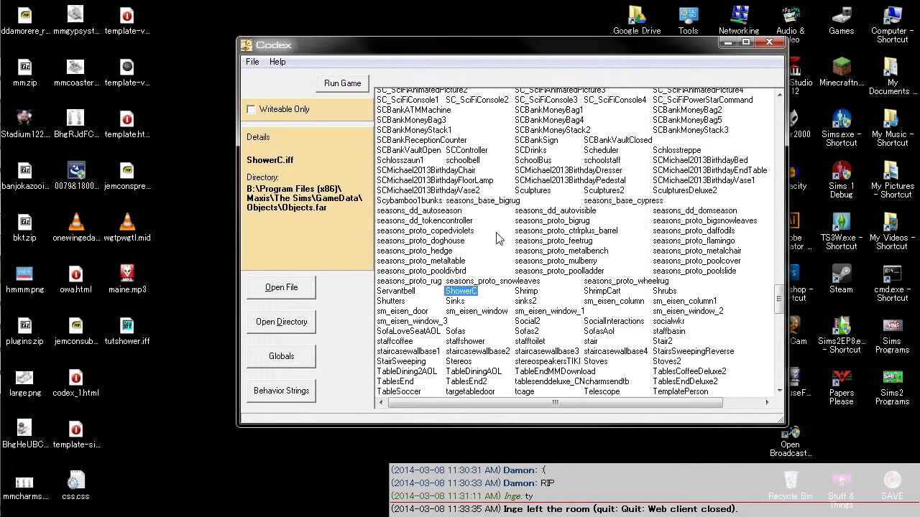
- Open dd_showertoilettutorial.iff from the Transmogrified folder inside Downloads
{"action": "left_click", "coordinate": [252, 61]}
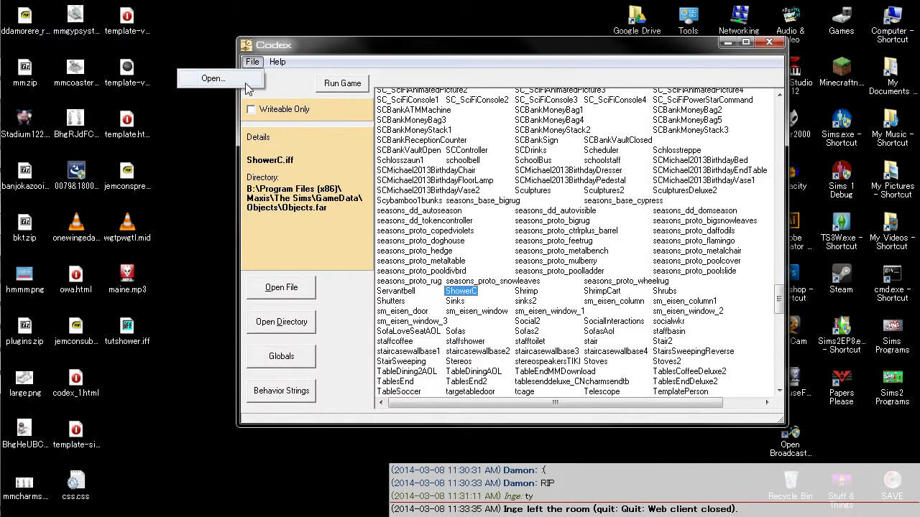
{"action": "left_click", "coordinate": [248, 80]}
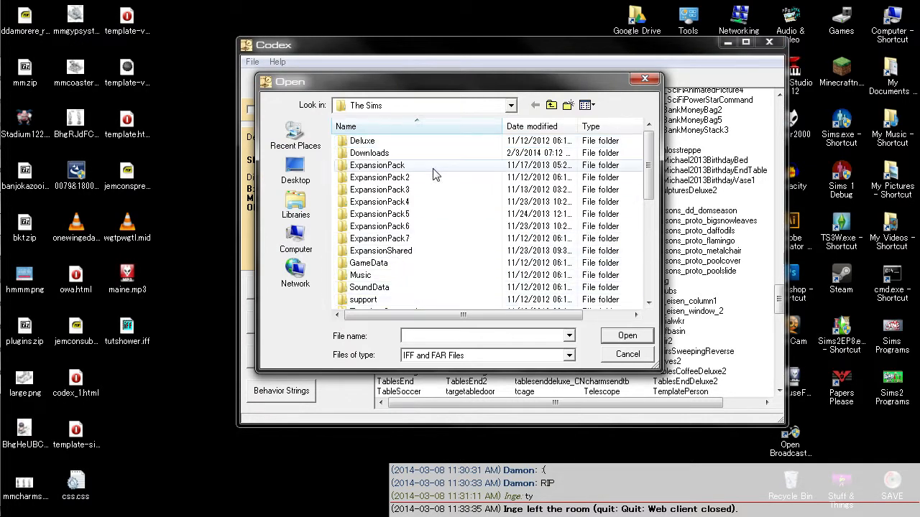
{"action": "double_click", "coordinate": [370, 154]}
{"action": "scroll", "coordinate": [388, 215], "scroll_direction": "down", "scroll_amount": 10}
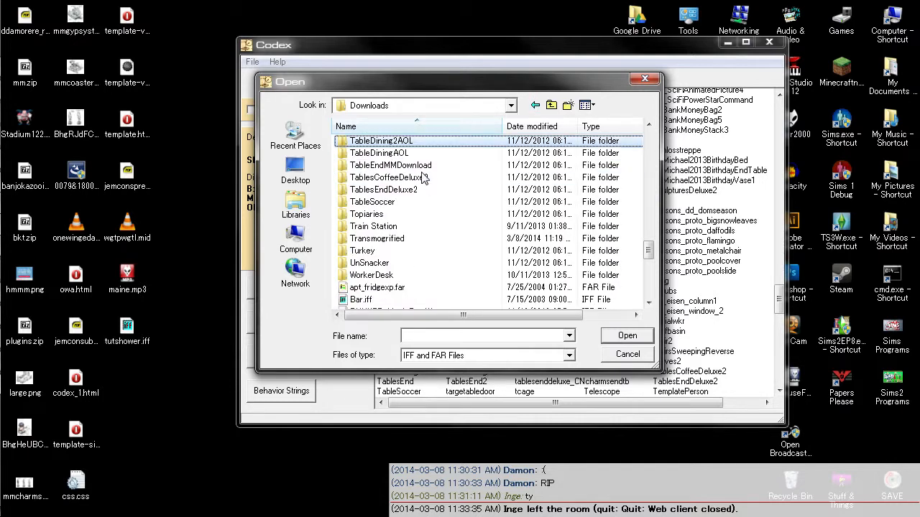
{"action": "double_click", "coordinate": [386, 240]}
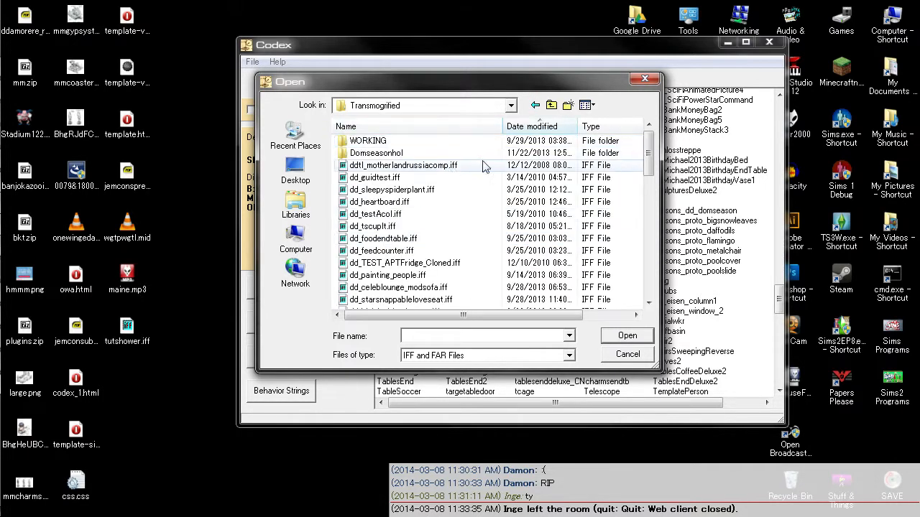
{"action": "scroll", "coordinate": [504, 273], "scroll_direction": "down", "scroll_amount": 10}
{"action": "left_click", "coordinate": [520, 300]}
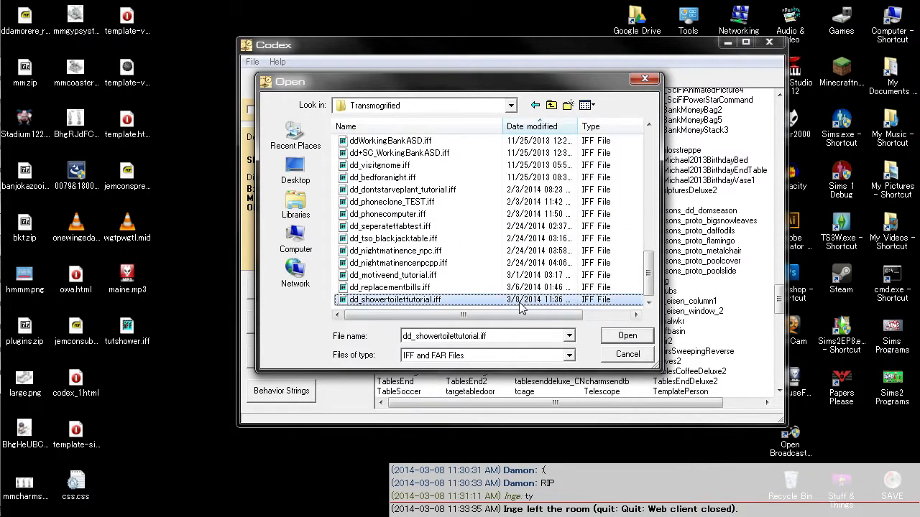
{"action": "left_click", "coordinate": [626, 336]}
{"action": "left_click_drag", "start_coordinate": [270, 42], "coordinate": [504, 26]}
{"action": "left_click", "coordinate": [400, 276]}
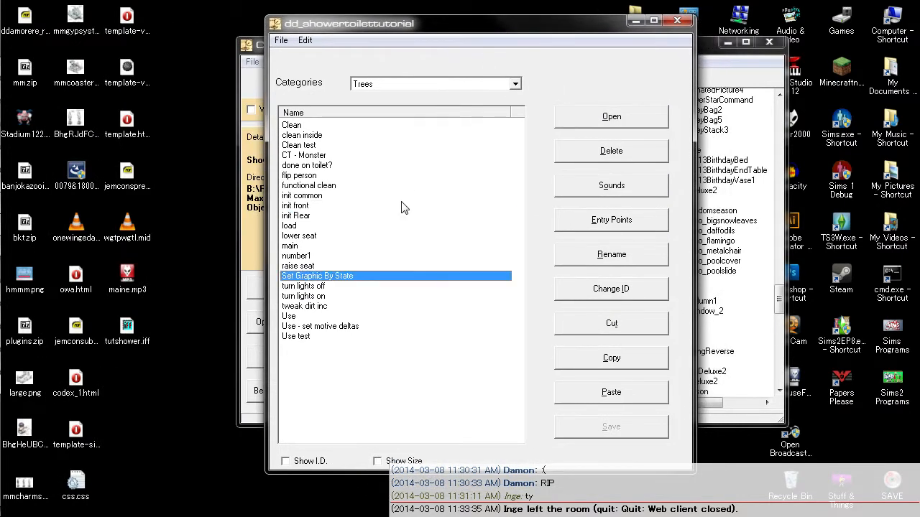
- Open tutshower.iff from the Desktop
{"action": "left_click", "coordinate": [257, 61]}
{"action": "left_click", "coordinate": [209, 77]}
{"action": "left_click", "coordinate": [295, 171]}
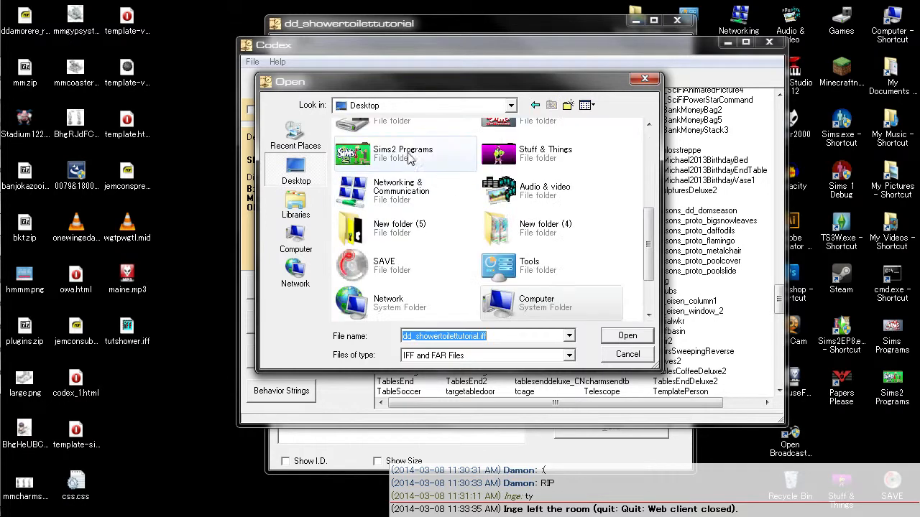
{"action": "scroll", "coordinate": [444, 179], "scroll_direction": "up", "scroll_amount": 5}
{"action": "scroll", "coordinate": [444, 179], "scroll_direction": "down", "scroll_amount": 5}
{"action": "scroll", "coordinate": [444, 179], "scroll_direction": "up", "scroll_amount": 5}
{"action": "left_click", "coordinate": [399, 138]}
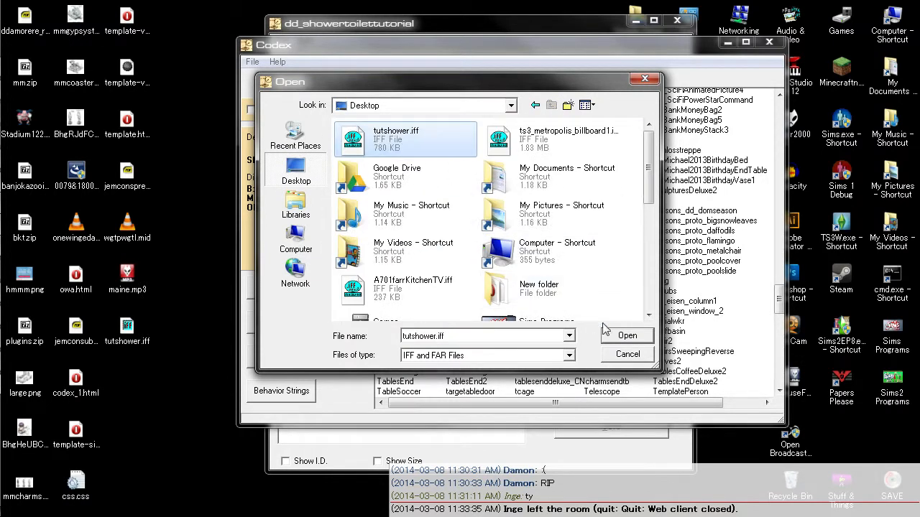
{"action": "left_click", "coordinate": [627, 335]}
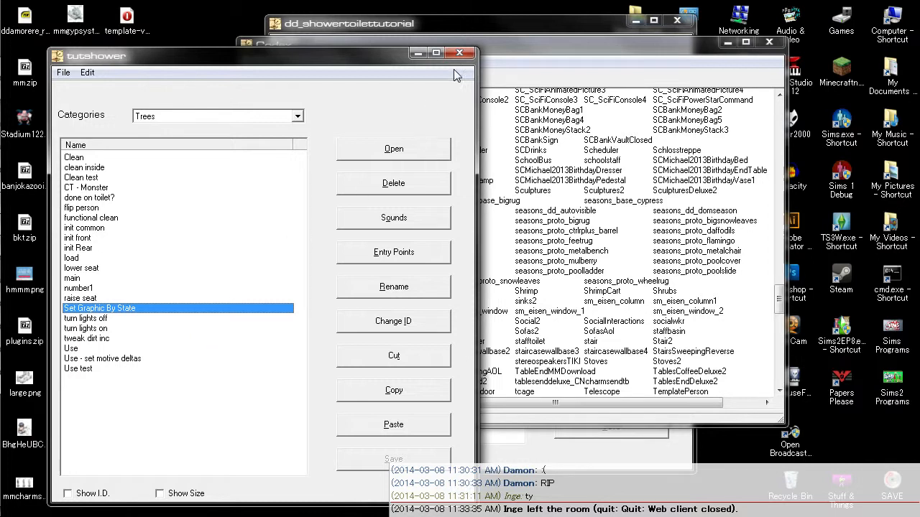
- Check the tree list of tutshower for the Shower tree and close its window
{"action": "left_click", "coordinate": [237, 117]}
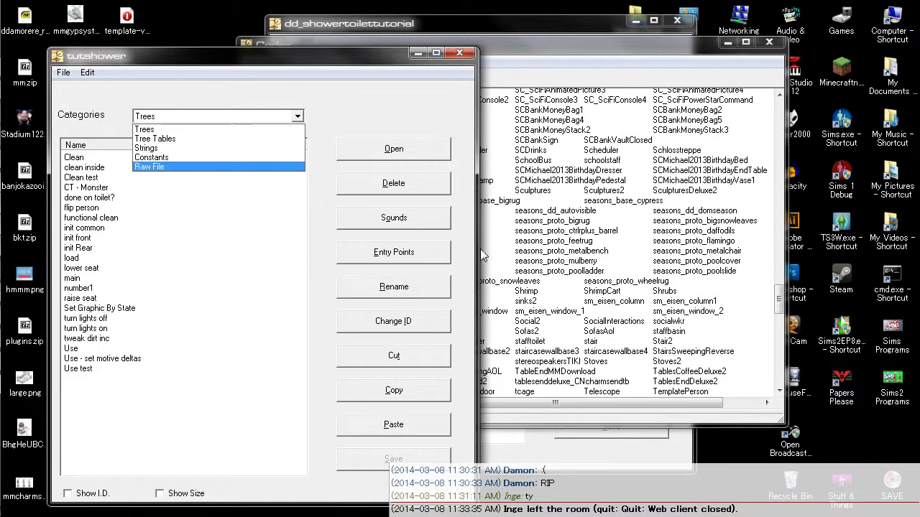
{"action": "left_click", "coordinate": [709, 48]}
{"action": "left_click", "coordinate": [179, 117]}
{"action": "left_click", "coordinate": [180, 116]}
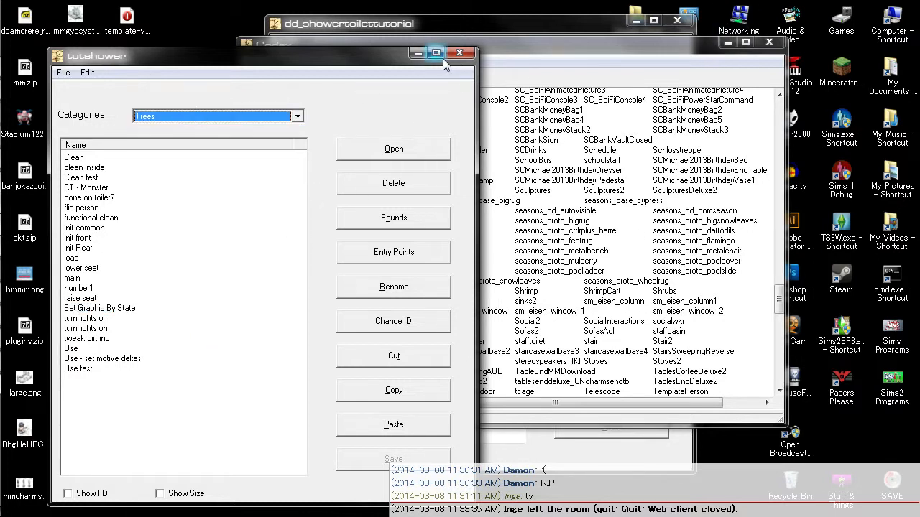
{"action": "left_click", "coordinate": [460, 53]}
- Check the tutorial object's tree list, view its Use tree and close it
{"action": "left_click", "coordinate": [465, 457]}
{"action": "left_click_drag", "start_coordinate": [379, 154], "coordinate": [388, 309]}
{"action": "left_click", "coordinate": [388, 351]}
{"action": "left_click_drag", "start_coordinate": [352, 340], "coordinate": [413, 441]}
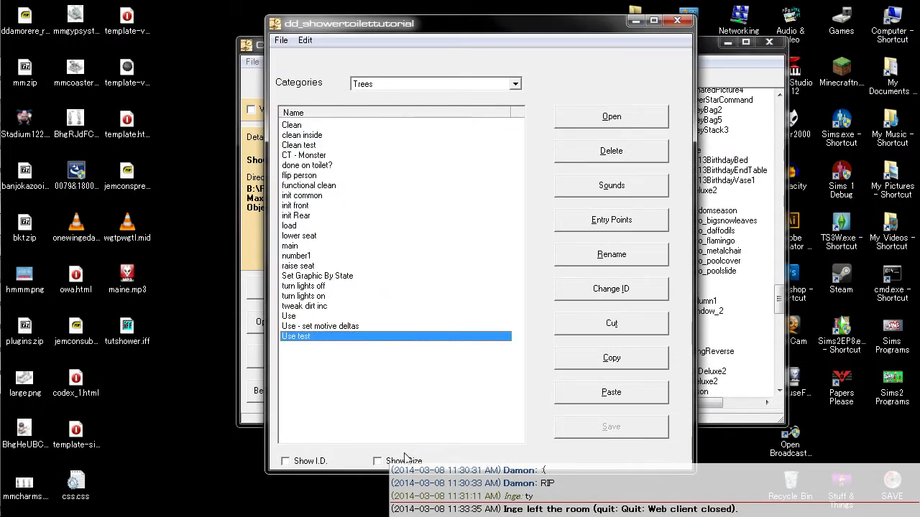
{"action": "left_click", "coordinate": [406, 374]}
{"action": "left_click", "coordinate": [309, 318]}
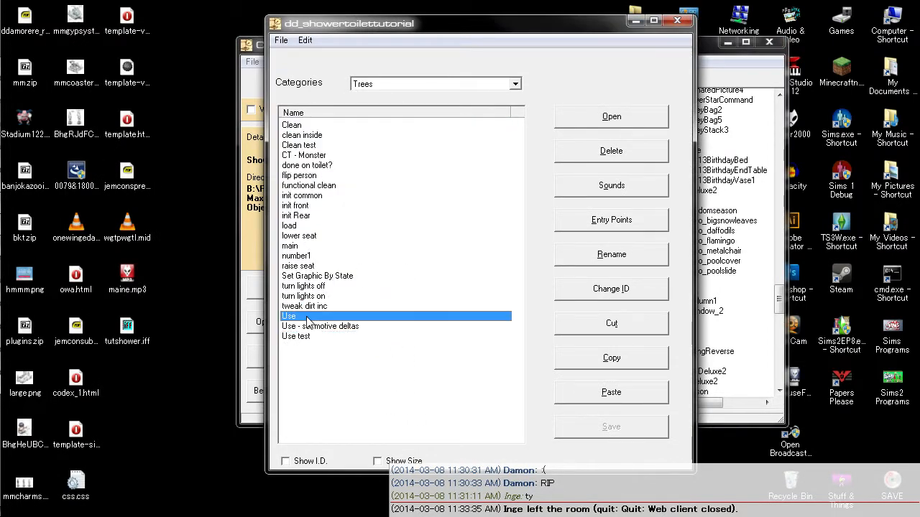
{"action": "double_click", "coordinate": [353, 319]}
{"action": "scroll", "coordinate": [553, 348], "scroll_direction": "down", "scroll_amount": 10}
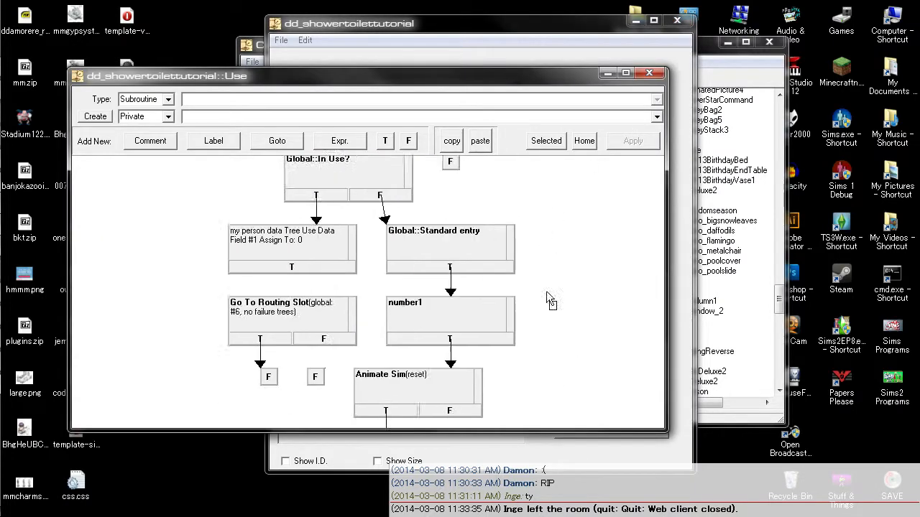
{"action": "left_click", "coordinate": [649, 73]}
- Open the tutorial object's tuning constants, check the Hygene BCON and Hygene Max entries, and close them
{"action": "left_click", "coordinate": [404, 87]}
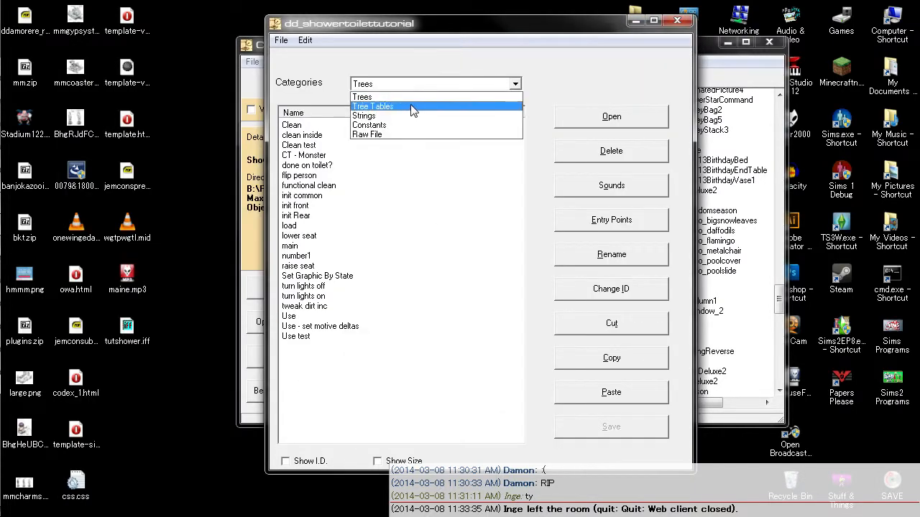
{"action": "left_click", "coordinate": [365, 115]}
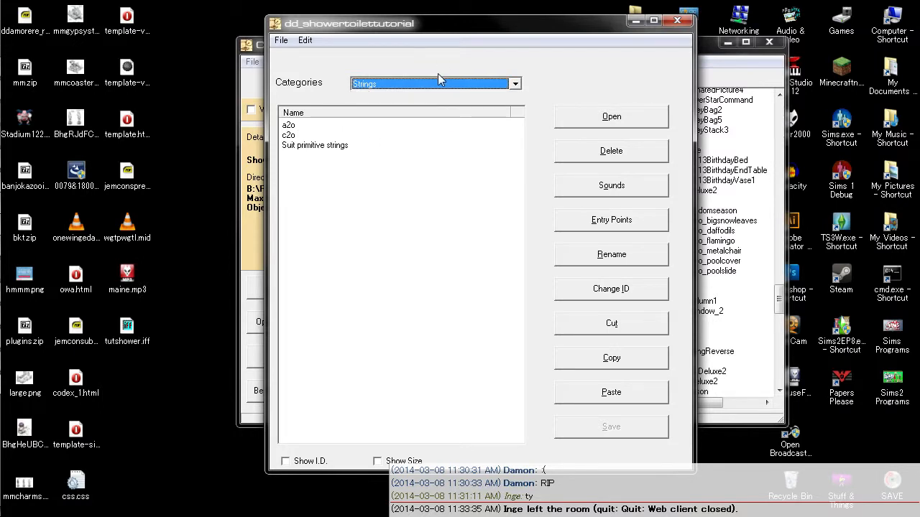
{"action": "left_click", "coordinate": [439, 79]}
{"action": "left_click", "coordinate": [392, 127]}
{"action": "double_click", "coordinate": [379, 130]}
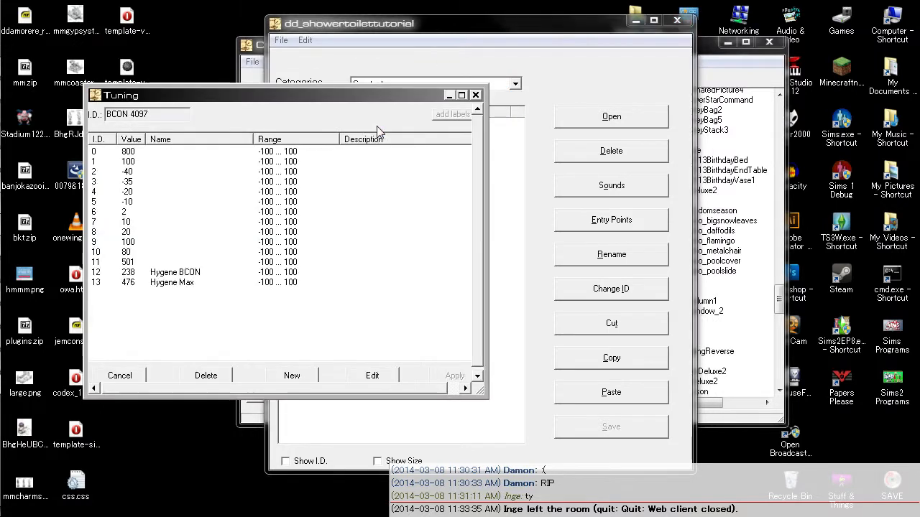
{"action": "left_click", "coordinate": [295, 263]}
{"action": "left_click", "coordinate": [296, 282]}
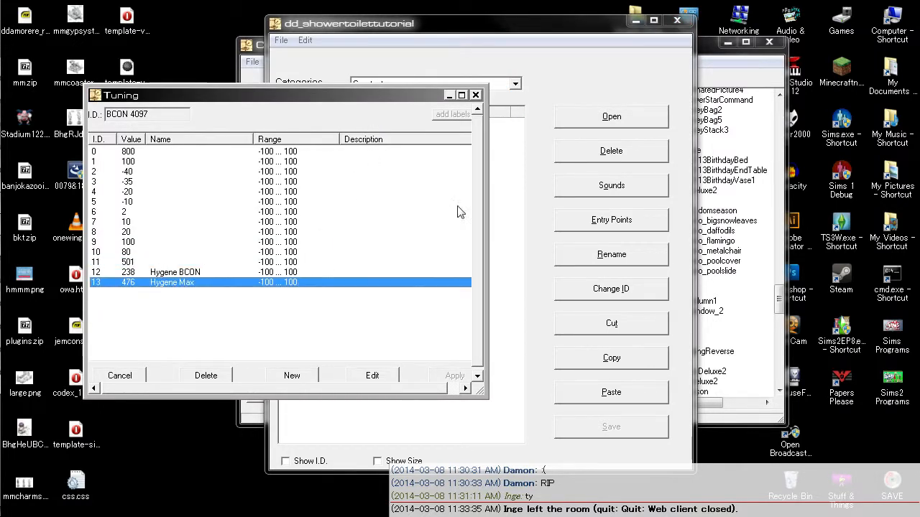
{"action": "left_click", "coordinate": [475, 95]}
- Open the tutorial object's Use tree again and examine its nodes from start to end
{"action": "left_click", "coordinate": [487, 85]}
{"action": "left_click", "coordinate": [468, 103]}
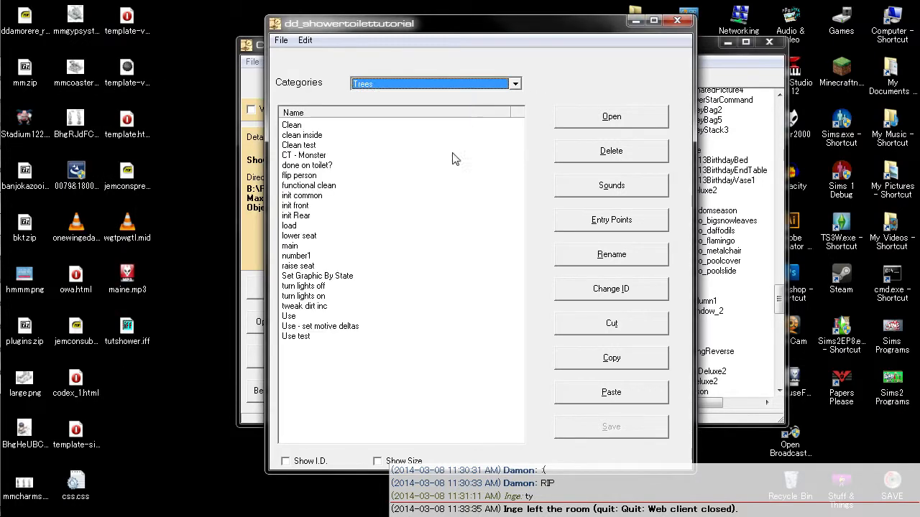
{"action": "double_click", "coordinate": [309, 316]}
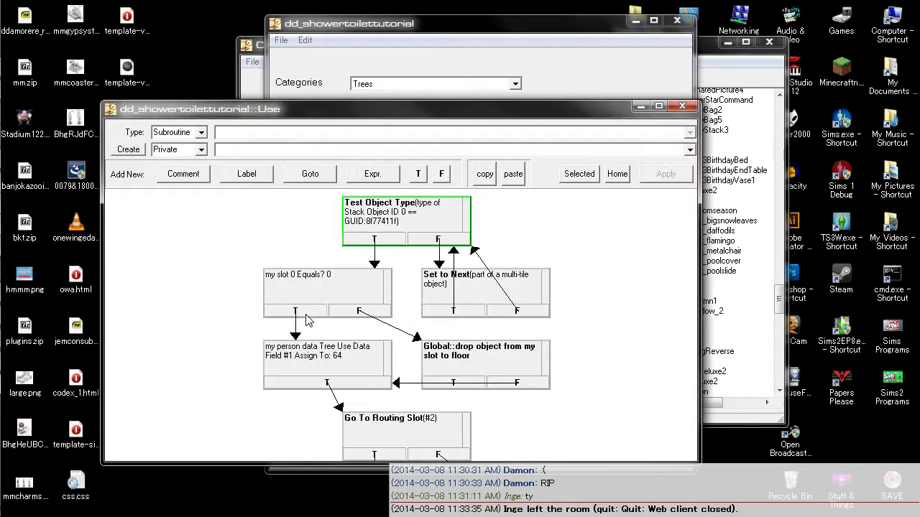
{"action": "scroll", "coordinate": [283, 271], "scroll_direction": "down", "scroll_amount": 6}
{"action": "scroll", "coordinate": [277, 321], "scroll_direction": "down", "scroll_amount": 8}
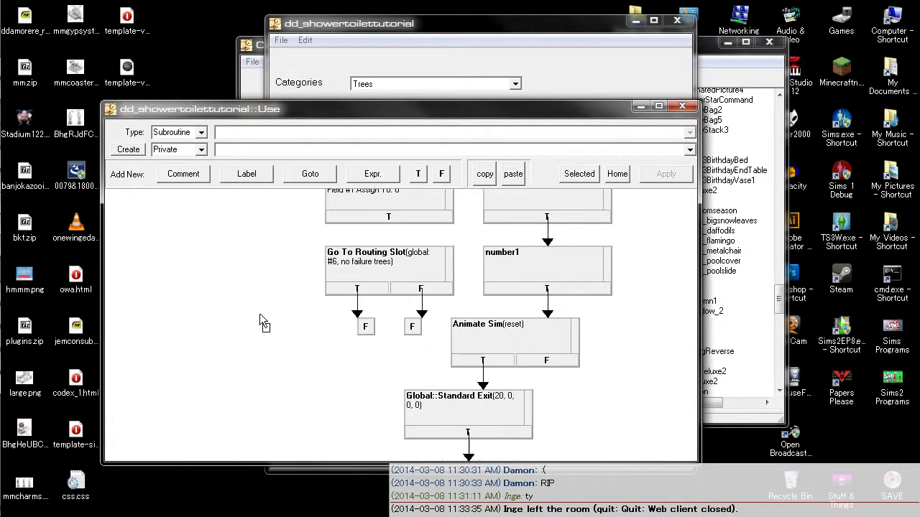
{"action": "scroll", "coordinate": [261, 333], "scroll_direction": "up", "scroll_amount": 10}
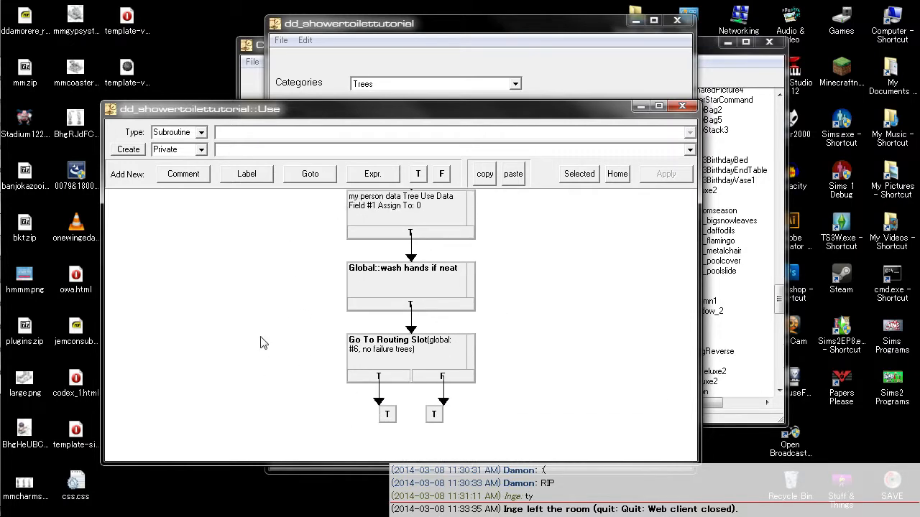
- Review the routing and In Use nodes of the tutorial object's Use tree once more and close it
{"action": "scroll", "coordinate": [225, 307], "scroll_direction": "up", "scroll_amount": 6}
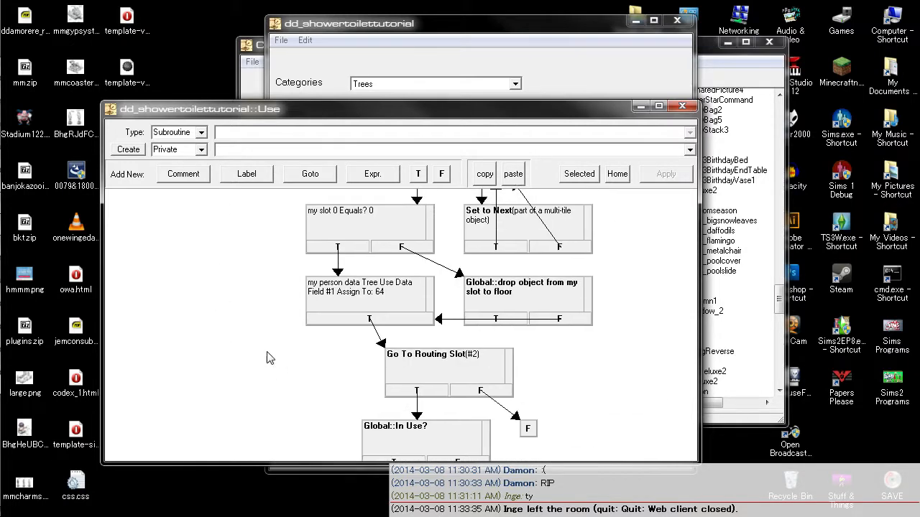
{"action": "scroll", "coordinate": [252, 309], "scroll_direction": "down", "scroll_amount": 8}
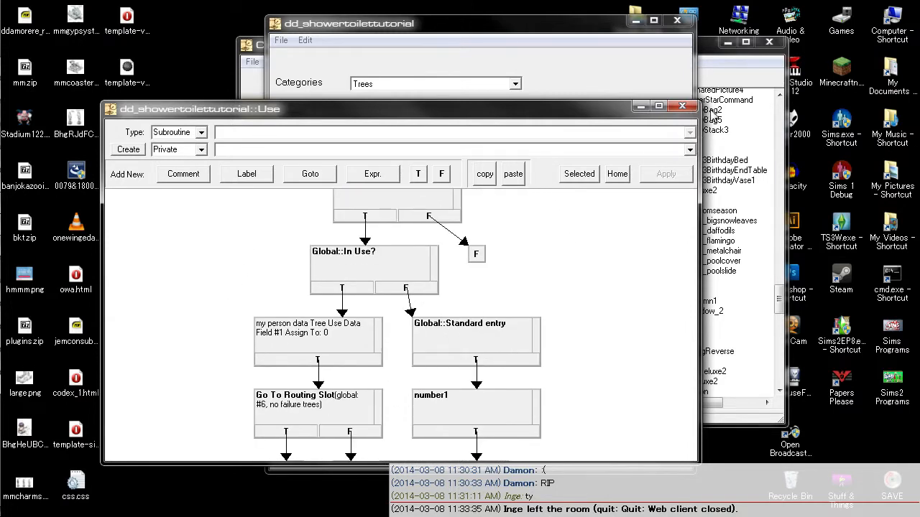
{"action": "left_click", "coordinate": [682, 106]}
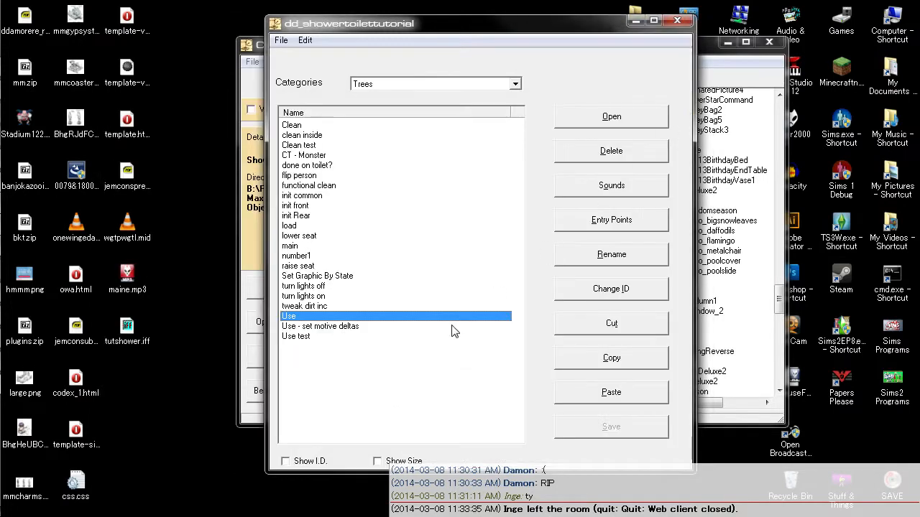
- Reopen the Use tree and locate the number1 call that follows the Global::Standard entry node
{"action": "double_click", "coordinate": [361, 317]}
{"action": "scroll", "coordinate": [246, 322], "scroll_direction": "down", "scroll_amount": 6}
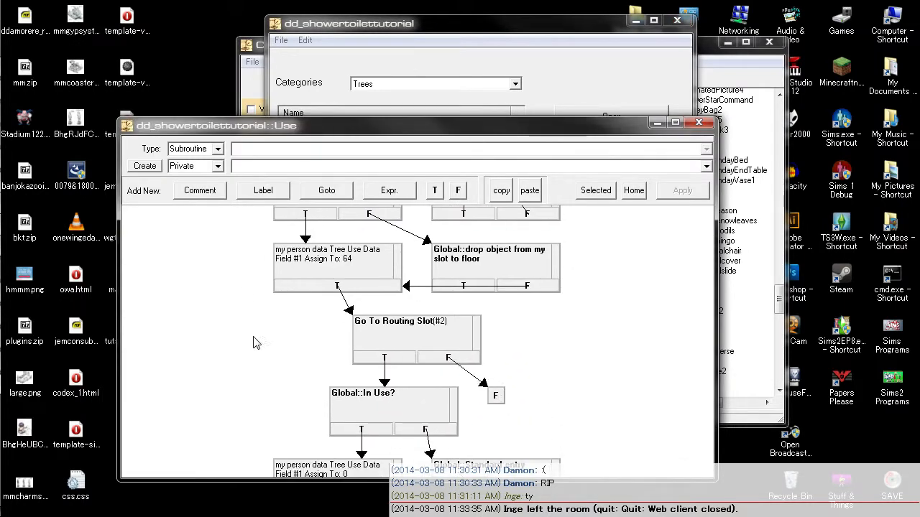
{"action": "left_click_drag", "start_coordinate": [286, 358], "coordinate": [256, 273]}
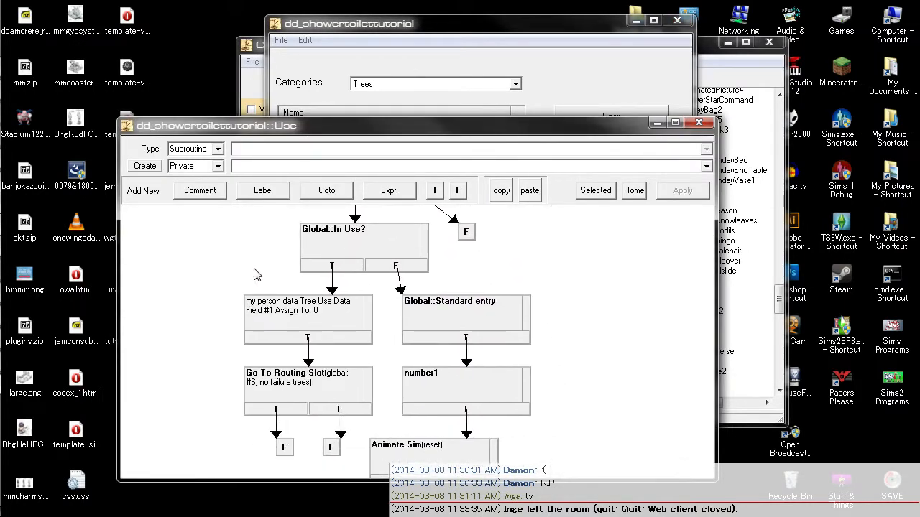
{"action": "left_click_drag", "start_coordinate": [220, 348], "coordinate": [231, 250]}
{"action": "left_click_drag", "start_coordinate": [560, 358], "coordinate": [498, 352]}
{"action": "left_click", "coordinate": [485, 280]}
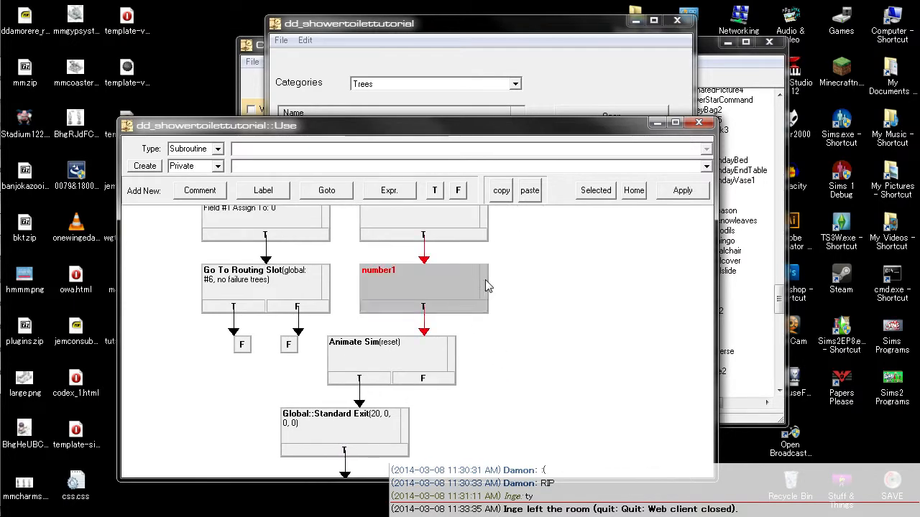
- Open the number1 subroutine and, from inside it, the Use - set motive deltas tree
{"action": "double_click", "coordinate": [396, 285]}
{"action": "scroll", "coordinate": [544, 301], "scroll_direction": "down", "scroll_amount": 4}
{"action": "scroll", "coordinate": [530, 297], "scroll_direction": "up", "scroll_amount": 3}
{"action": "left_click_drag", "start_coordinate": [431, 26], "coordinate": [536, 27]}
{"action": "left_click", "coordinate": [310, 332]}
{"action": "double_click", "coordinate": [309, 318]}
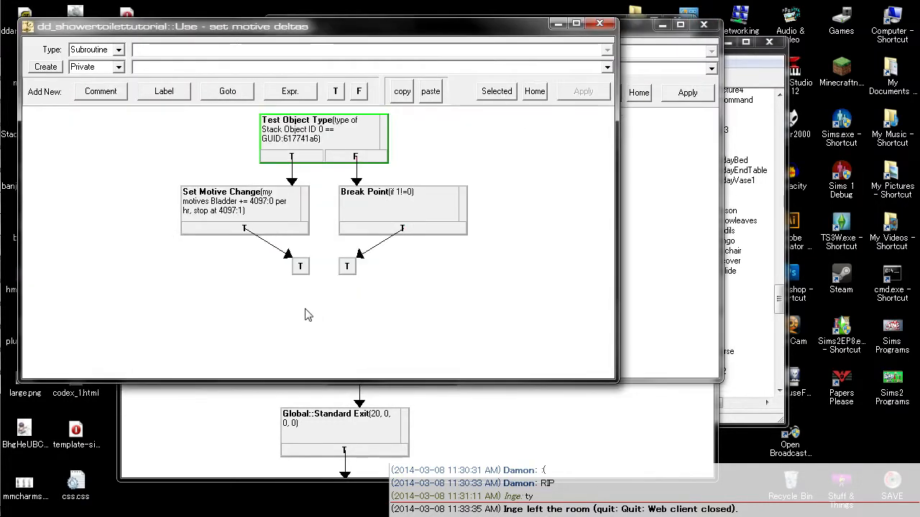
- Spread out the exit nodes and duplicate the Bladder Set Motive Change node, placing the copy below the original
{"action": "left_click_drag", "start_coordinate": [445, 278], "coordinate": [456, 253]}
{"action": "left_click_drag", "start_coordinate": [356, 246], "coordinate": [428, 275]}
{"action": "left_click", "coordinate": [307, 197]}
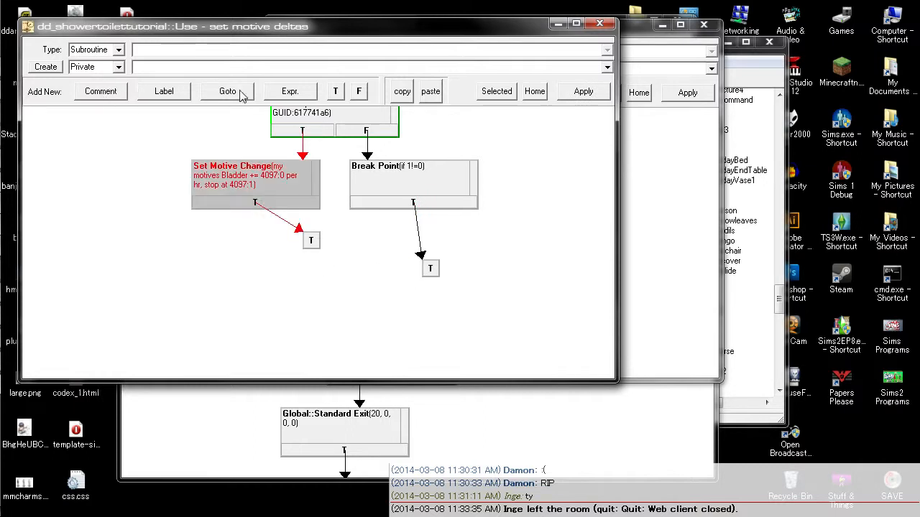
{"action": "left_click", "coordinate": [431, 92]}
{"action": "left_click_drag", "start_coordinate": [374, 248], "coordinate": [252, 251]}
- Link the original Set Motive Change node's true branch to the copy and lead the copy to the True exit
{"action": "left_click", "coordinate": [266, 203]}
{"action": "left_click_drag", "start_coordinate": [312, 242], "coordinate": [313, 323]}
{"action": "left_click_drag", "start_coordinate": [261, 248], "coordinate": [314, 246]}
{"action": "right_click", "coordinate": [314, 247]}
{"action": "left_click", "coordinate": [320, 268]}
{"action": "left_click", "coordinate": [316, 325]}
{"action": "left_click_drag", "start_coordinate": [313, 324], "coordinate": [274, 315]}
- Set the copied Set Motive Change node's hex arguments to 1a 1a 08 00 8d 00 8c 00, so it uses Hygiene, #Hygene Max and #Hygene BCON
{"action": "double_click", "coordinate": [267, 263]}
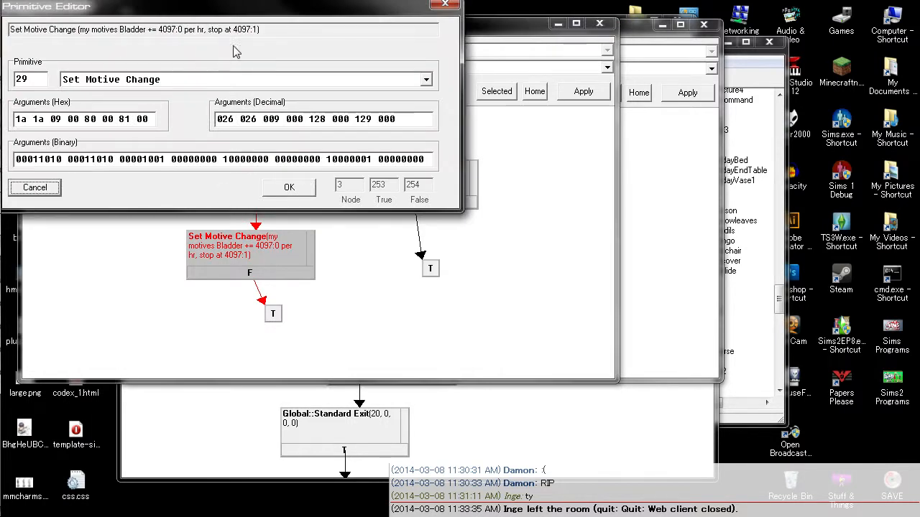
{"action": "left_click", "coordinate": [52, 122]}
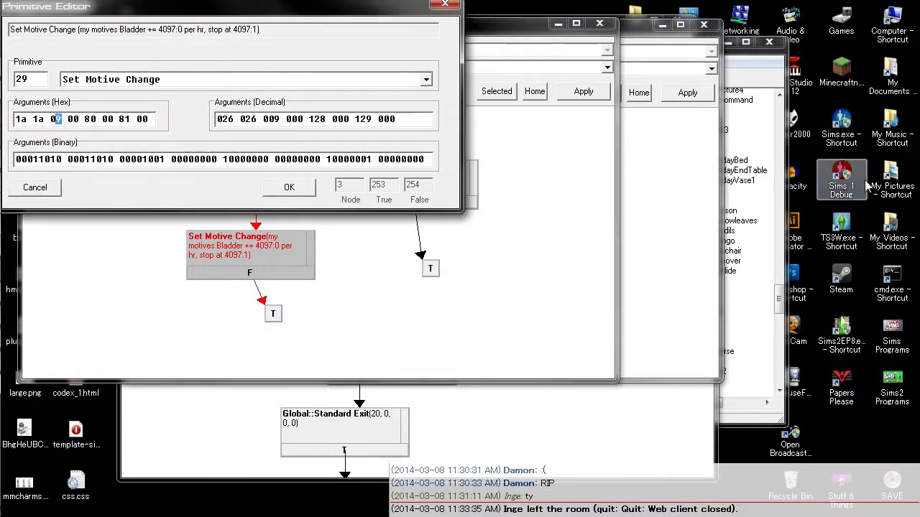
{"action": "type", "text": "08"}
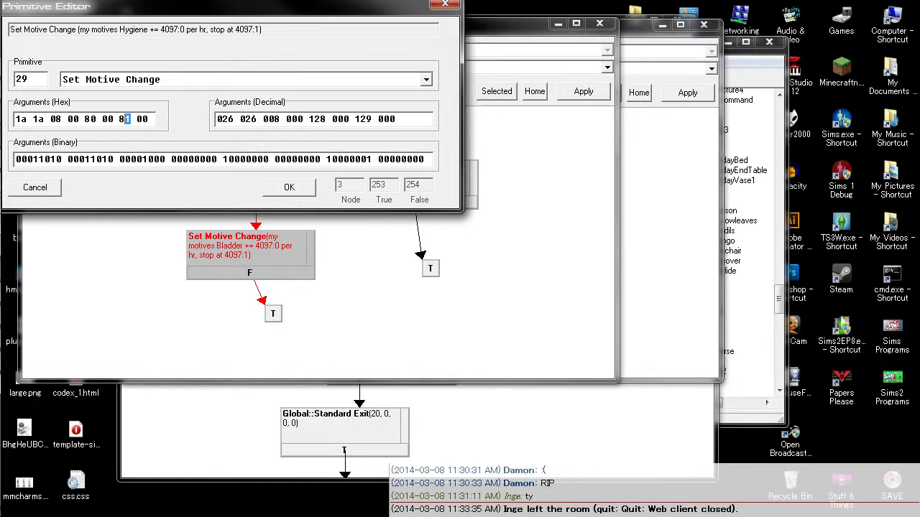
{"action": "type", "text": "c "}
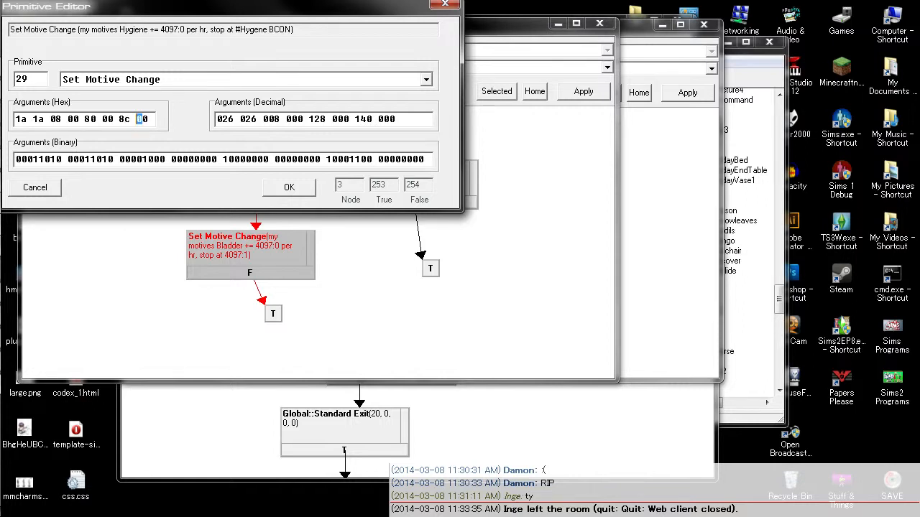
{"action": "type", "text": "0d"}
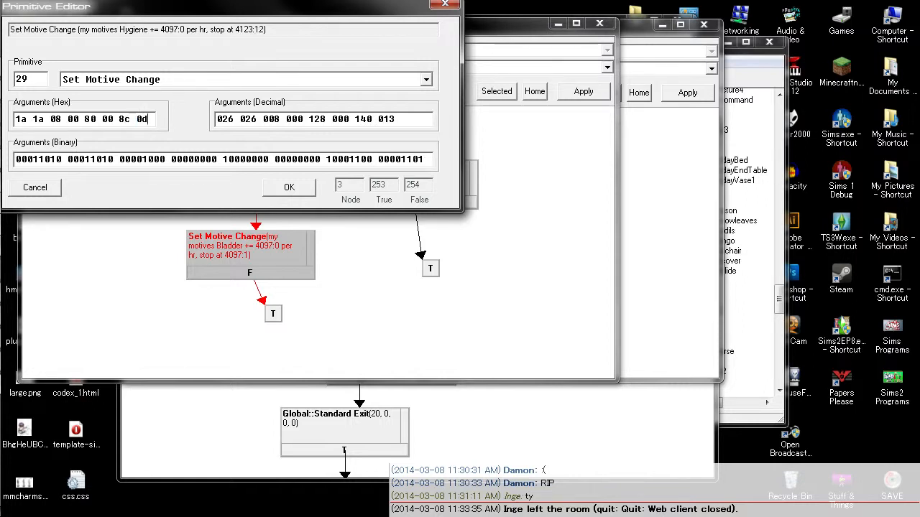
{"action": "key", "text": "BackSpace"}
{"action": "key", "text": "Right"}
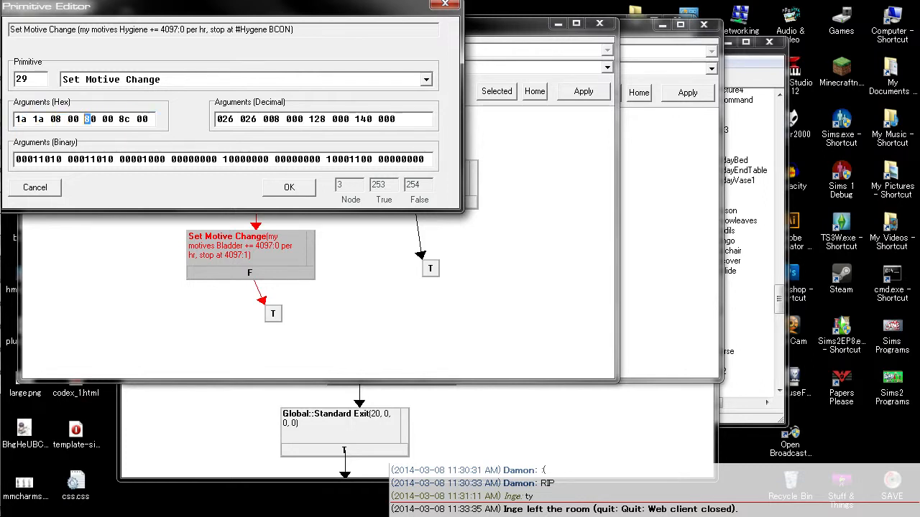
{"action": "type", "text": "d"}
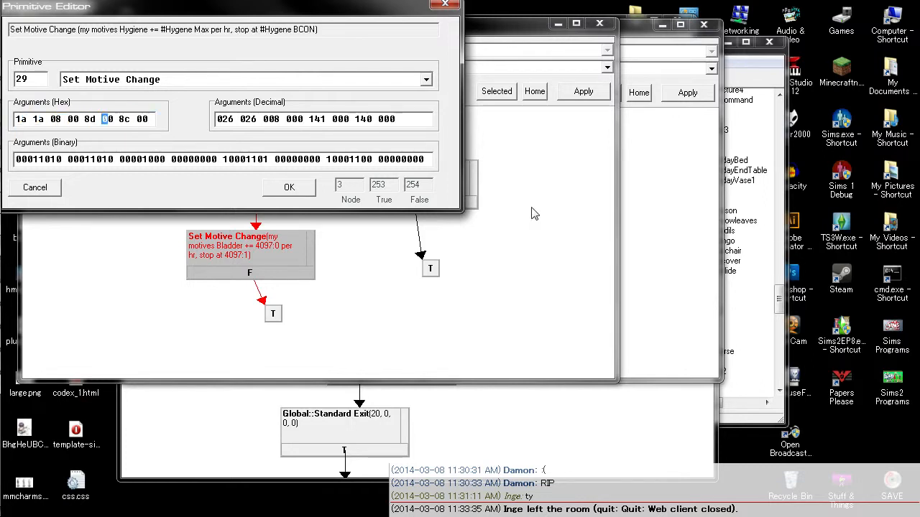
{"action": "left_click", "coordinate": [285, 192]}
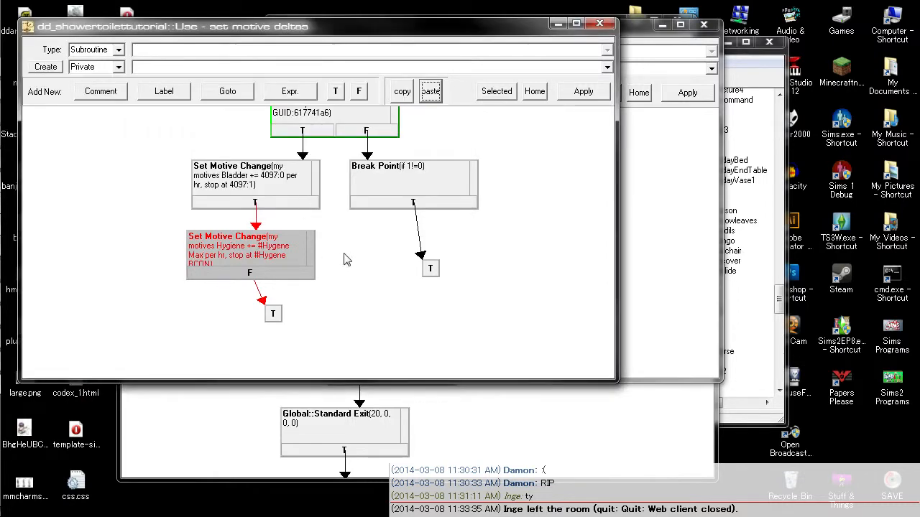
- Apply the changes to the Use - set motive deltas tree, close it and apply the number1 tree
{"action": "left_click", "coordinate": [583, 91]}
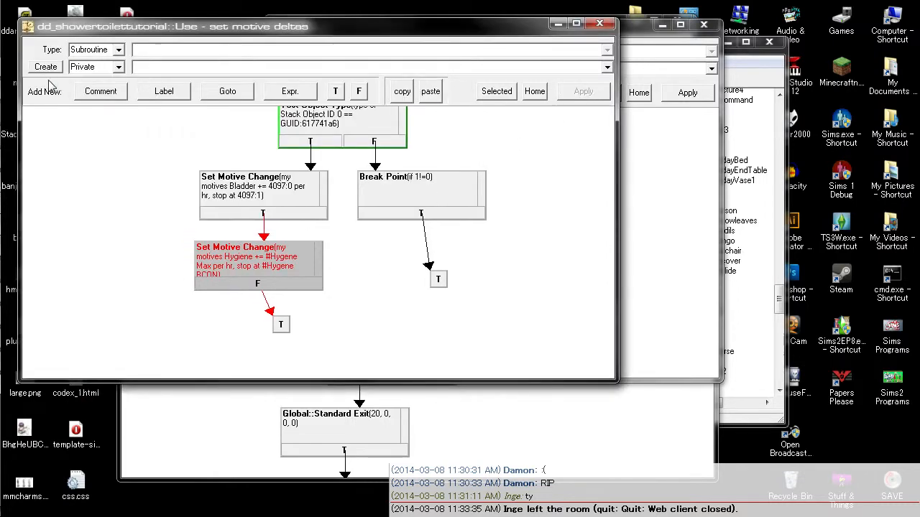
{"action": "left_click", "coordinate": [600, 24]}
{"action": "left_click", "coordinate": [688, 96]}
- Reopen the Use - set motive deltas tree from number1, check the Hygiene node and its links, and close it
{"action": "scroll", "coordinate": [637, 228], "scroll_direction": "down", "scroll_amount": 3}
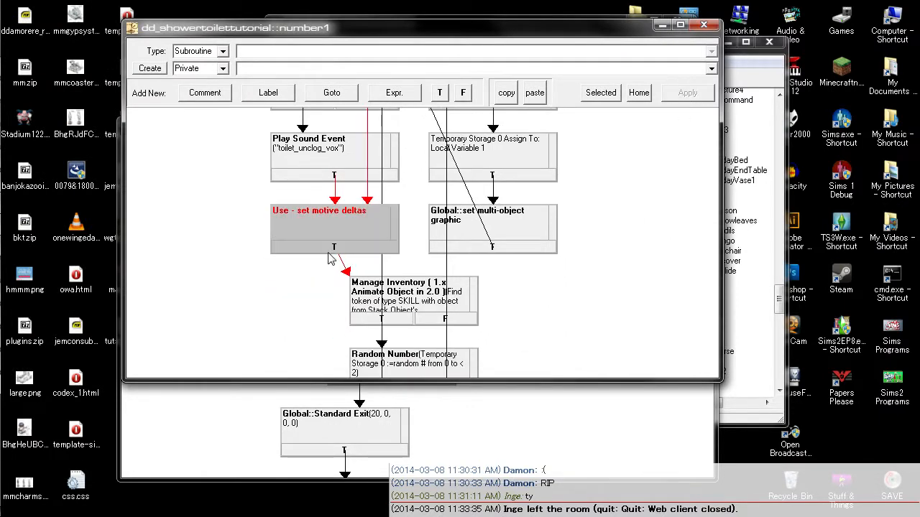
{"action": "double_click", "coordinate": [332, 241]}
{"action": "scroll", "coordinate": [363, 284], "scroll_direction": "up", "scroll_amount": 1}
{"action": "scroll", "coordinate": [329, 298], "scroll_direction": "down", "scroll_amount": 2}
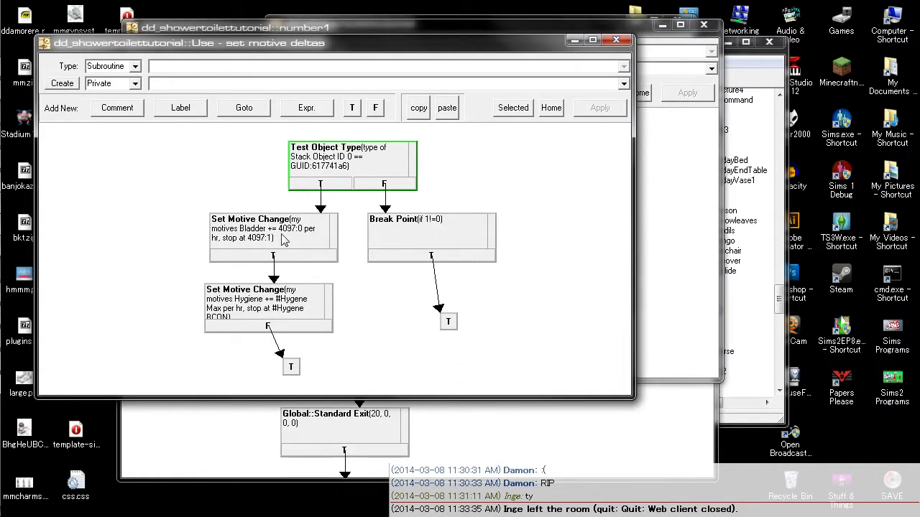
{"action": "left_click_drag", "start_coordinate": [358, 274], "coordinate": [346, 295]}
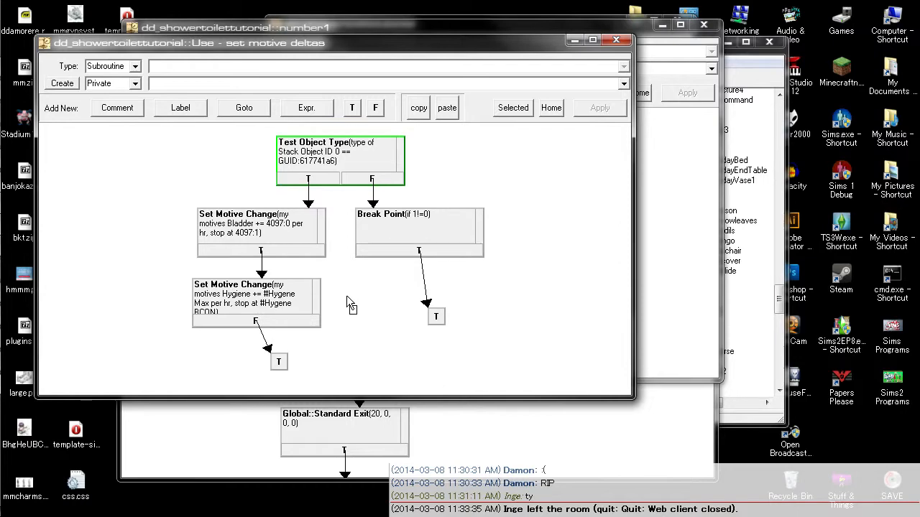
{"action": "left_click", "coordinate": [616, 39]}
- Redirect the flip person node's true branch straight to the Test Object Type node for GUID a9551026, bypassing the hygiene nodes
{"action": "scroll", "coordinate": [615, 180], "scroll_direction": "down", "scroll_amount": 6}
{"action": "scroll", "coordinate": [539, 300], "scroll_direction": "down", "scroll_amount": 3}
{"action": "left_click", "coordinate": [529, 309]}
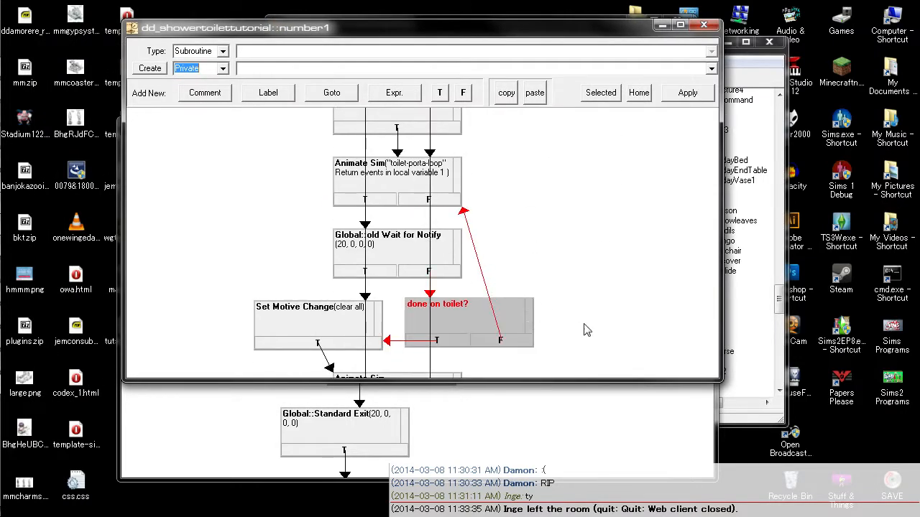
{"action": "scroll", "coordinate": [575, 325], "scroll_direction": "down", "scroll_amount": 5}
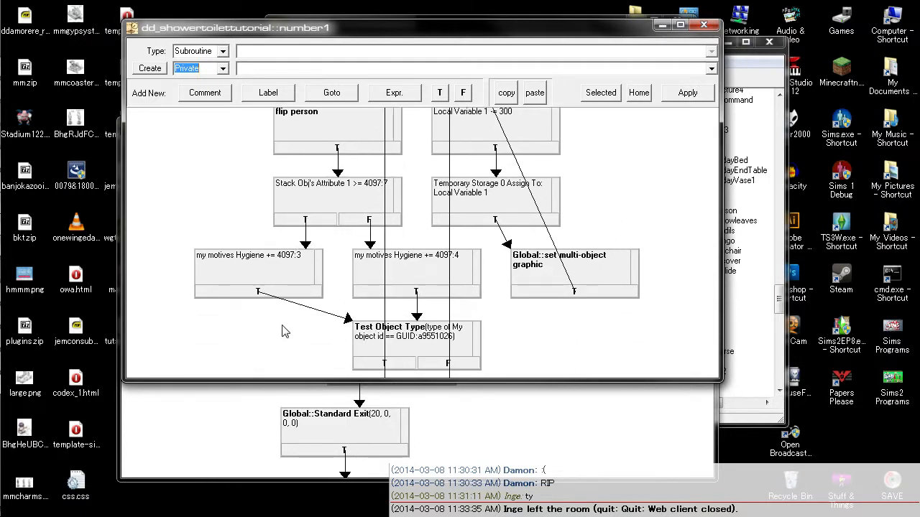
{"action": "scroll", "coordinate": [281, 302], "scroll_direction": "up", "scroll_amount": 3}
{"action": "left_click_drag", "start_coordinate": [393, 244], "coordinate": [350, 238]}
{"action": "scroll", "coordinate": [349, 238], "scroll_direction": "down", "scroll_amount": 2}
{"action": "right_click", "coordinate": [290, 148]}
{"action": "left_click", "coordinate": [322, 156]}
{"action": "left_click", "coordinate": [379, 357]}
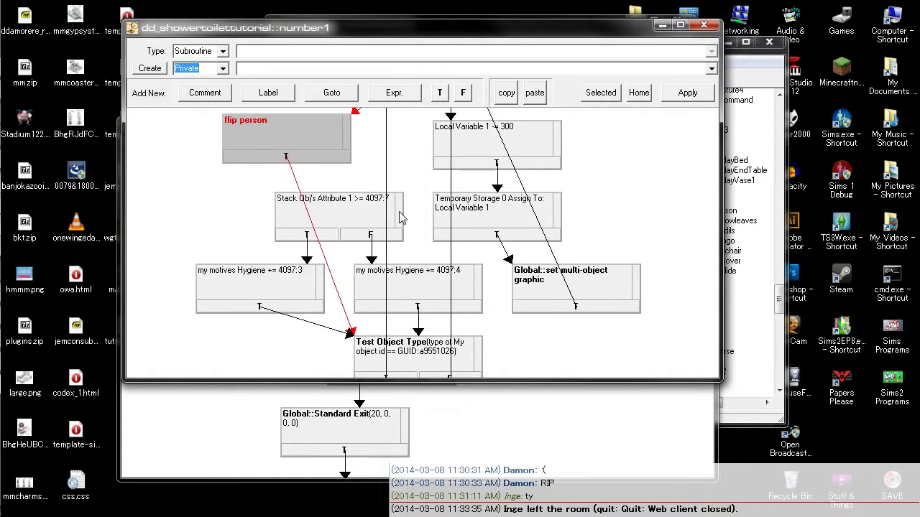
- Move the bypassed Stack Obj's Attribute 1 check and its two Hygiene nodes aside and apply the number1 tree
{"action": "left_click_drag", "start_coordinate": [401, 218], "coordinate": [252, 215]}
{"action": "left_click_drag", "start_coordinate": [323, 284], "coordinate": [259, 281]}
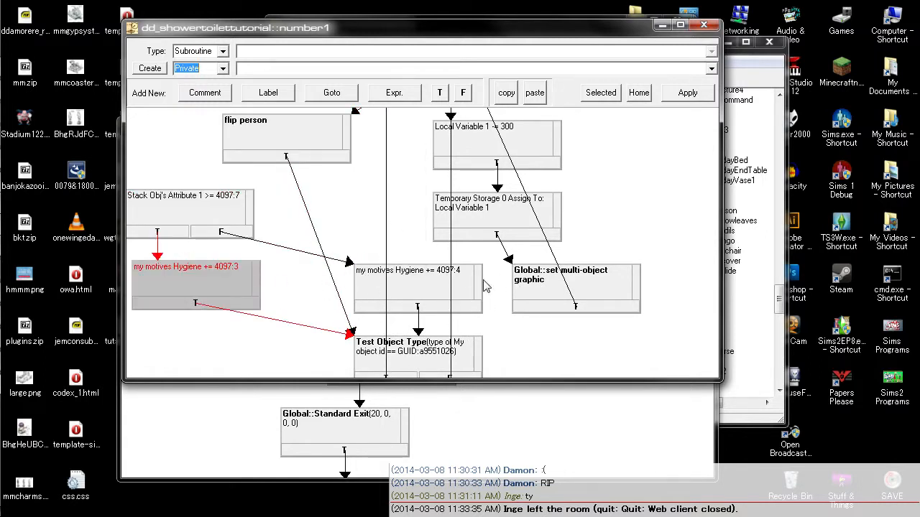
{"action": "double_click", "coordinate": [424, 287]}
{"action": "left_click", "coordinate": [496, 201]}
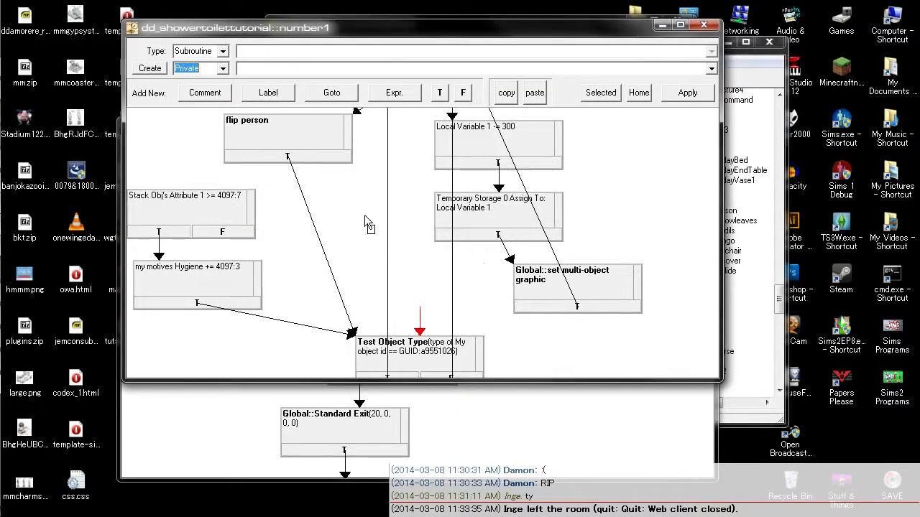
{"action": "left_click_drag", "start_coordinate": [366, 218], "coordinate": [268, 189]}
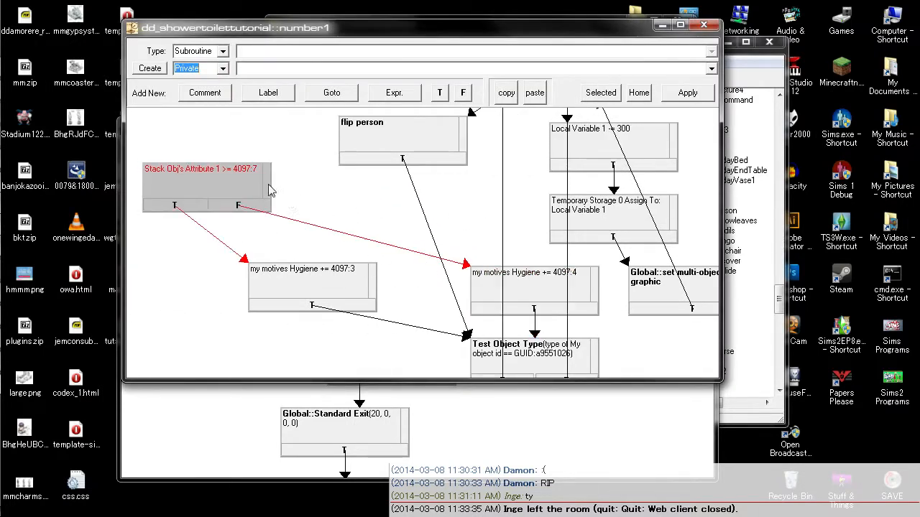
{"action": "left_click_drag", "start_coordinate": [368, 280], "coordinate": [252, 281]}
{"action": "left_click_drag", "start_coordinate": [596, 285], "coordinate": [426, 244]}
{"action": "left_click", "coordinate": [689, 94]}
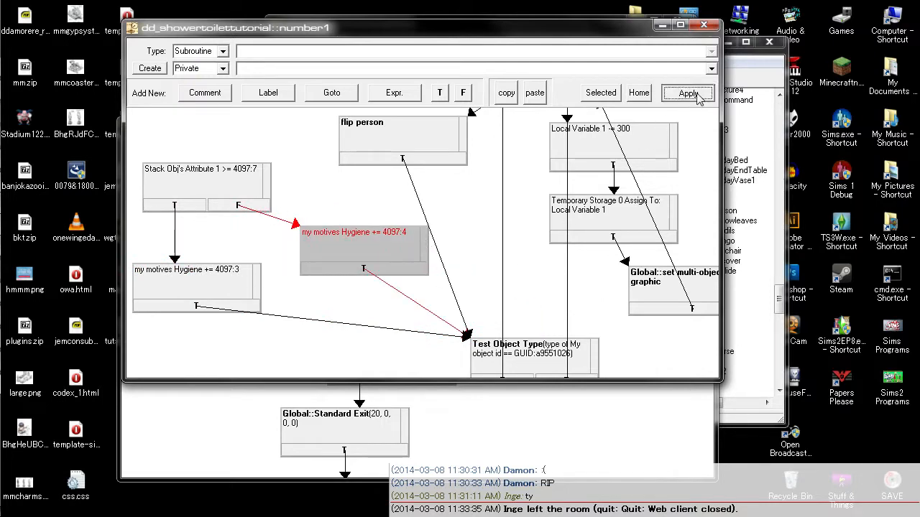
- Examine the remaining nodes of the number1 tree down to its exit and back, and close the tree
{"action": "left_click_drag", "start_coordinate": [475, 299], "coordinate": [428, 148]}
{"action": "left_click_drag", "start_coordinate": [332, 259], "coordinate": [318, 187]}
{"action": "left_click_drag", "start_coordinate": [296, 263], "coordinate": [267, 141]}
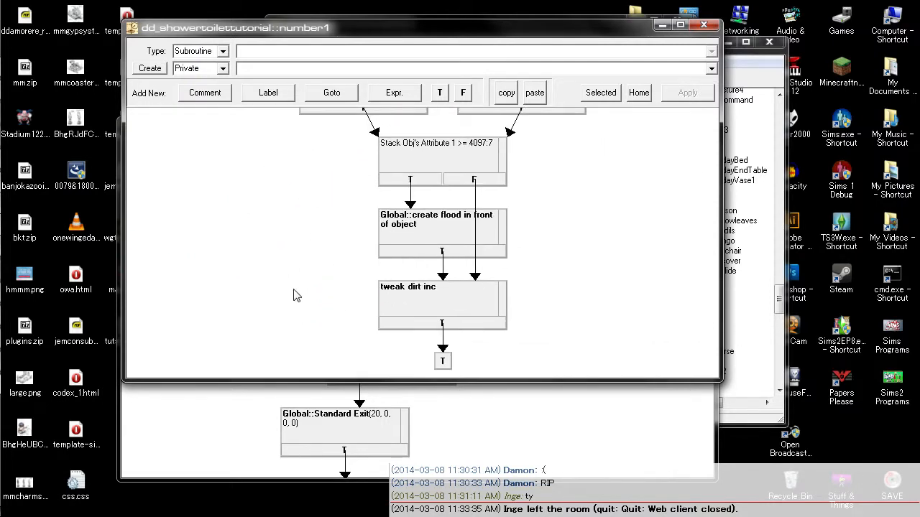
{"action": "left_click_drag", "start_coordinate": [295, 295], "coordinate": [301, 362]}
{"action": "left_click_drag", "start_coordinate": [287, 187], "coordinate": [285, 340]}
{"action": "left_click_drag", "start_coordinate": [375, 133], "coordinate": [351, 353]}
{"action": "left_click_drag", "start_coordinate": [311, 214], "coordinate": [377, 370]}
{"action": "left_click_drag", "start_coordinate": [370, 170], "coordinate": [300, 298]}
{"action": "left_click", "coordinate": [704, 26]}
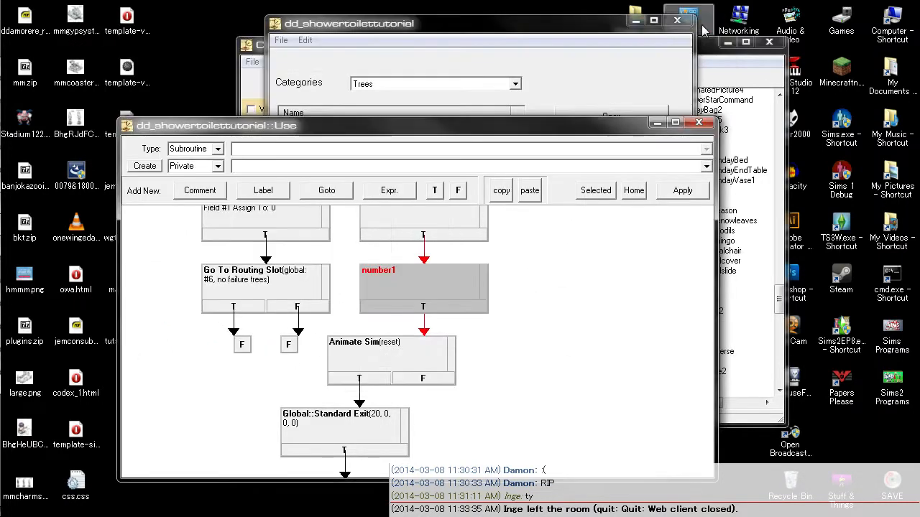
- Close the Use tree without applying its changes and save the tutorial object
{"action": "left_click", "coordinate": [698, 123]}
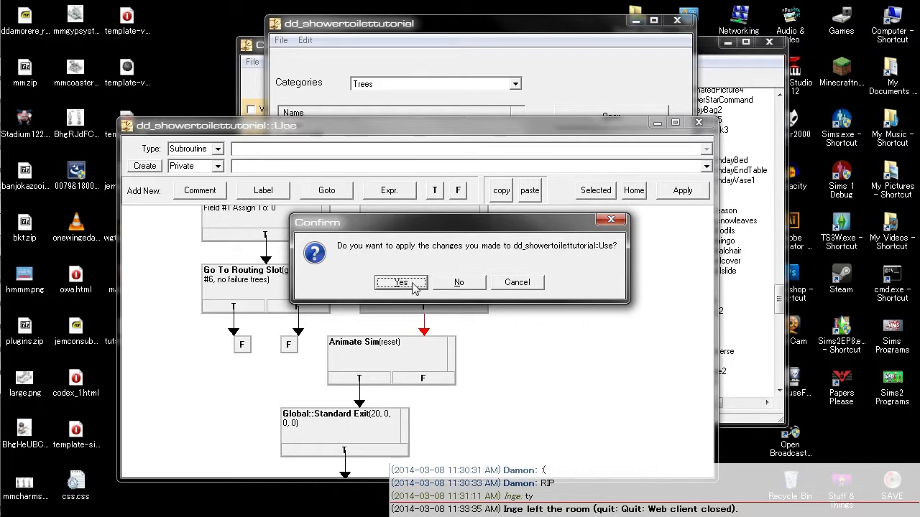
{"action": "left_click", "coordinate": [452, 285]}
{"action": "left_click", "coordinate": [611, 427]}
- Open the number1 tree from the tutorial object's tree list, check its first nodes and close it
{"action": "left_click", "coordinate": [323, 317]}
{"action": "left_click", "coordinate": [335, 257]}
{"action": "double_click", "coordinate": [335, 257]}
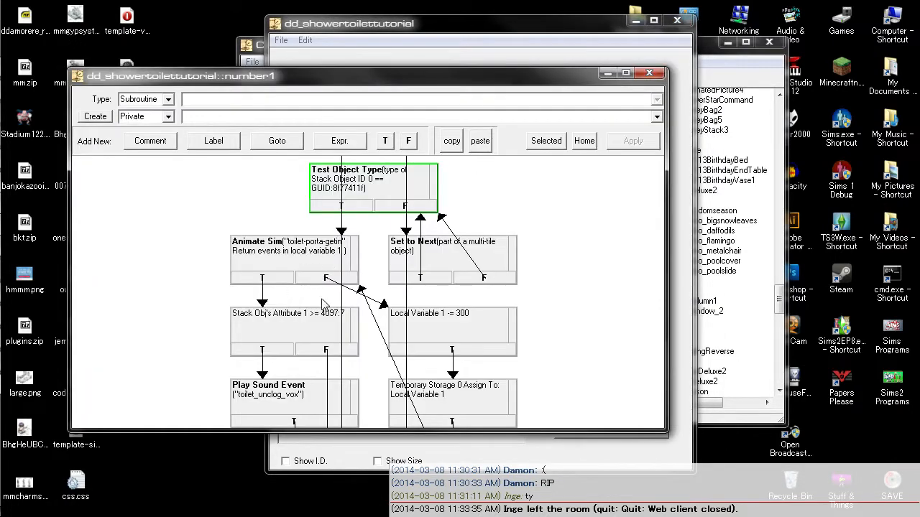
{"action": "left_click", "coordinate": [649, 74]}
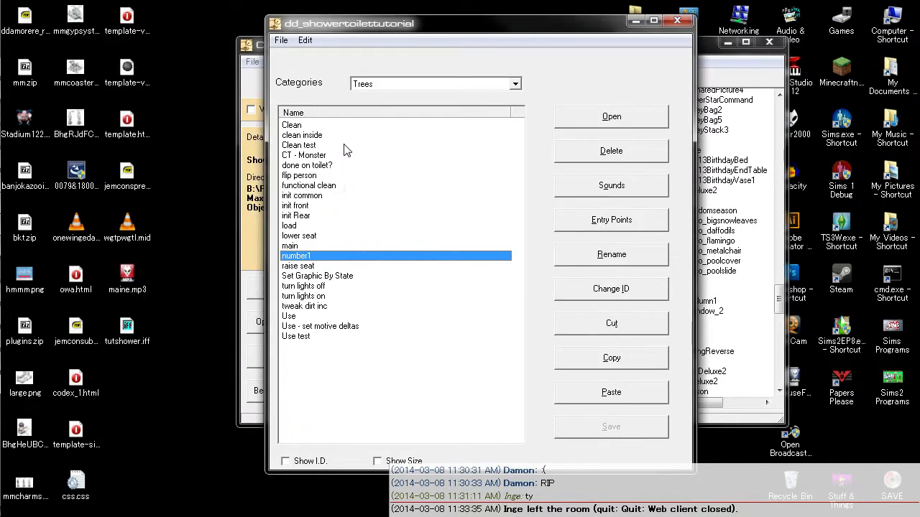
- Open the number1 tree and examine its nodes around the Use - set motive deltas call and the animation loop
{"action": "key", "text": "Down"}
{"action": "key", "text": "Down"}
{"action": "key", "text": "Down"}
{"action": "key", "text": "Down"}
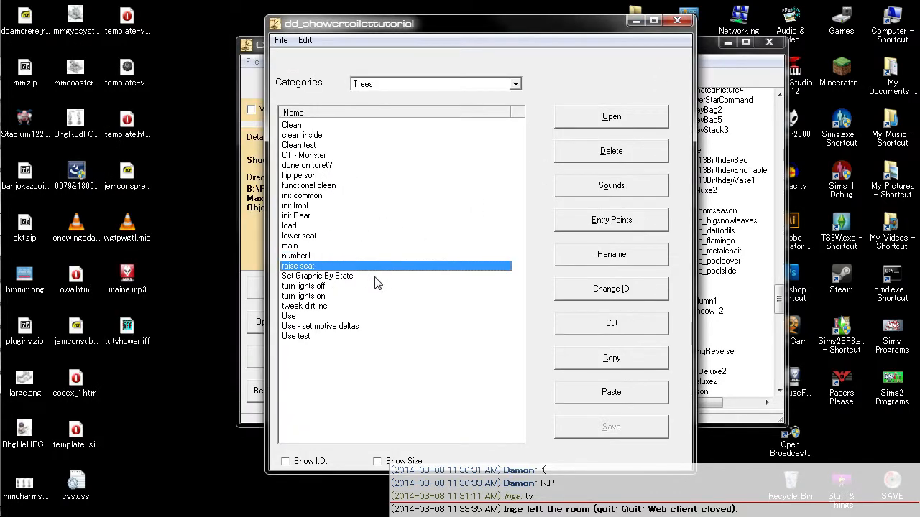
{"action": "left_click_drag", "start_coordinate": [339, 146], "coordinate": [343, 248]}
{"action": "double_click", "coordinate": [344, 255]}
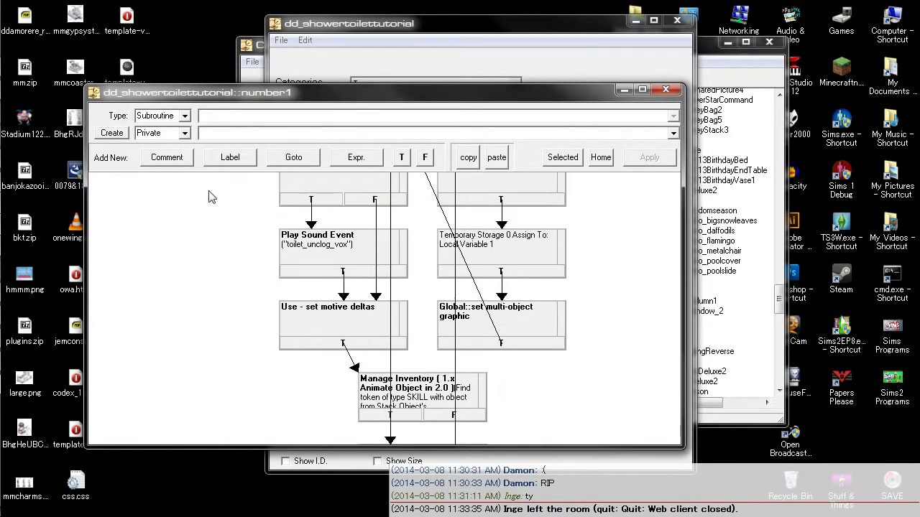
{"action": "scroll", "coordinate": [206, 249], "scroll_direction": "down", "scroll_amount": 3}
{"action": "scroll", "coordinate": [305, 403], "scroll_direction": "down", "scroll_amount": 6}
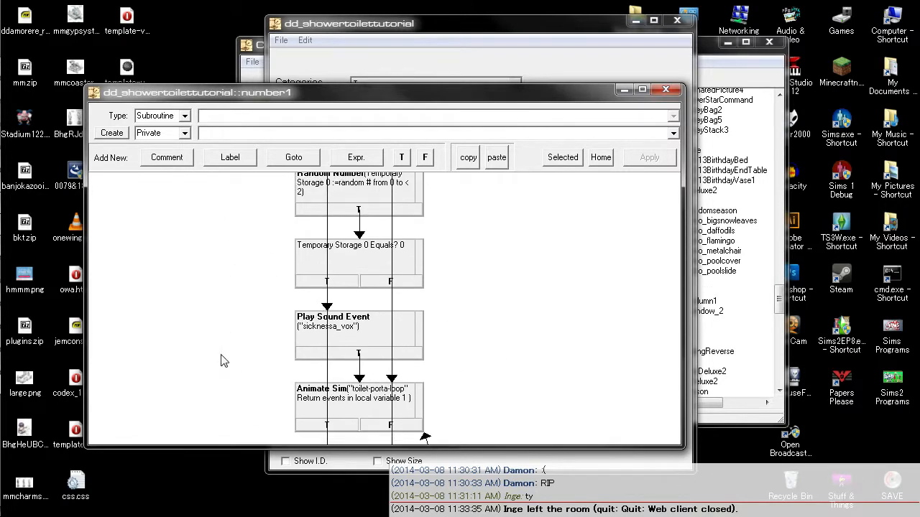
{"action": "double_click", "coordinate": [321, 236]}
{"action": "left_click", "coordinate": [273, 187]}
{"action": "scroll", "coordinate": [183, 324], "scroll_direction": "up", "scroll_amount": 6}
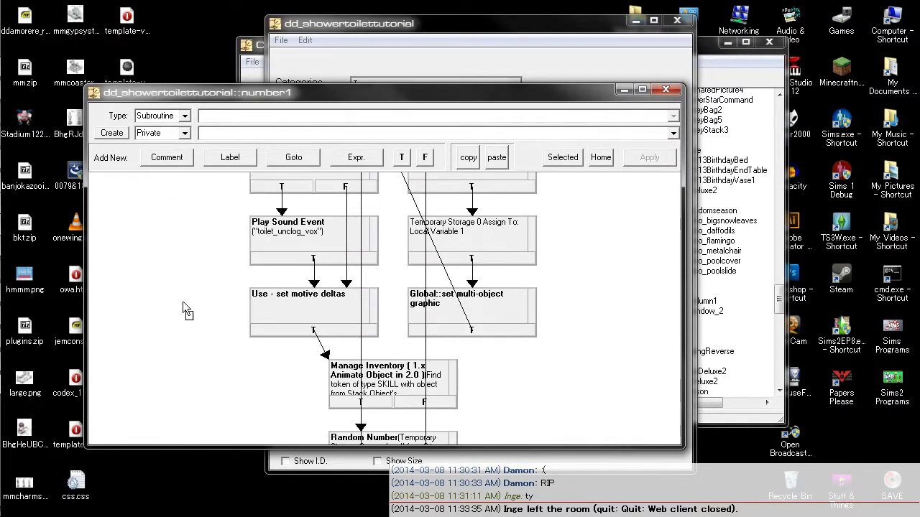
- Check the Use - set motive deltas tree called from number1, and close both trees
{"action": "double_click", "coordinate": [286, 305]}
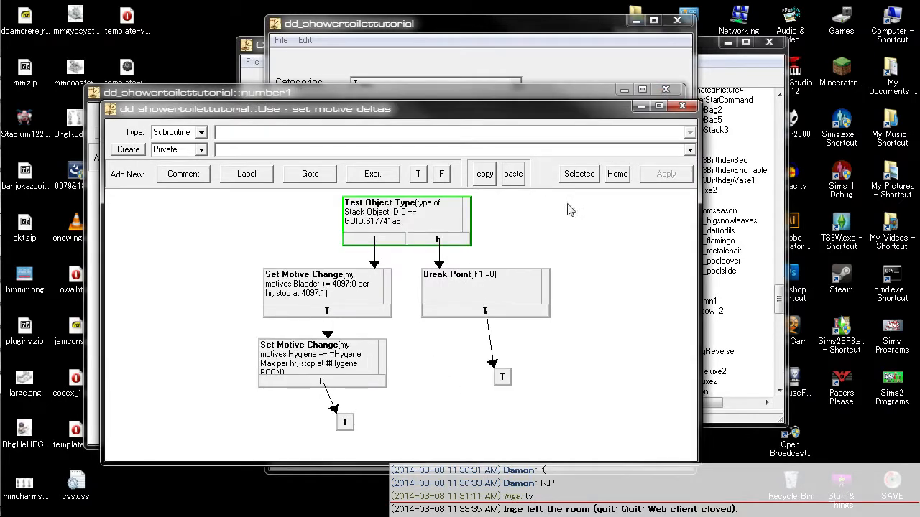
{"action": "left_click", "coordinate": [682, 106]}
{"action": "left_click", "coordinate": [665, 90]}
- Open the Toilet - Cheap tree table and delete its Shower interaction
{"action": "left_click", "coordinate": [400, 84]}
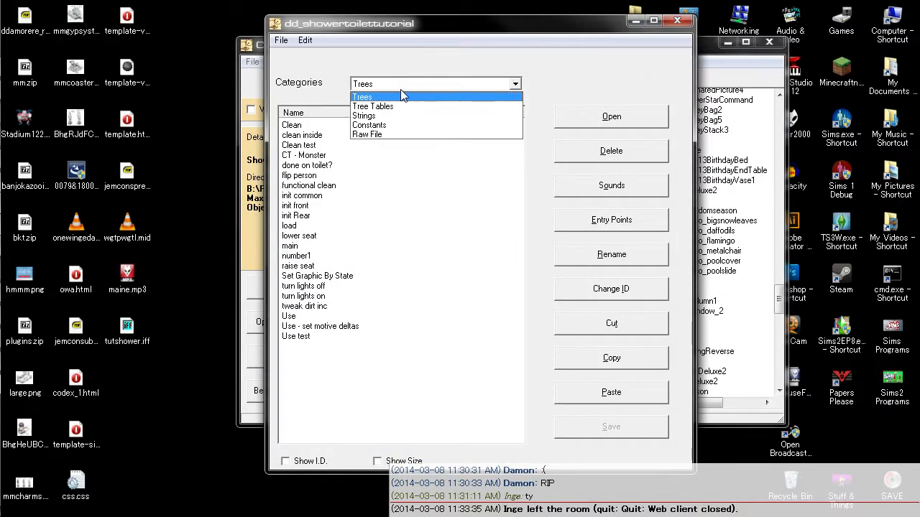
{"action": "left_click", "coordinate": [392, 95]}
{"action": "double_click", "coordinate": [394, 127]}
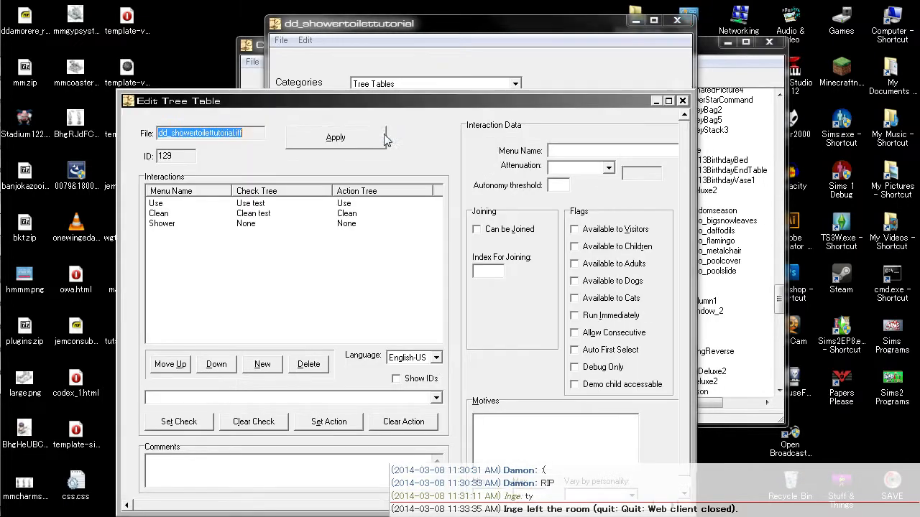
{"action": "left_click", "coordinate": [219, 223]}
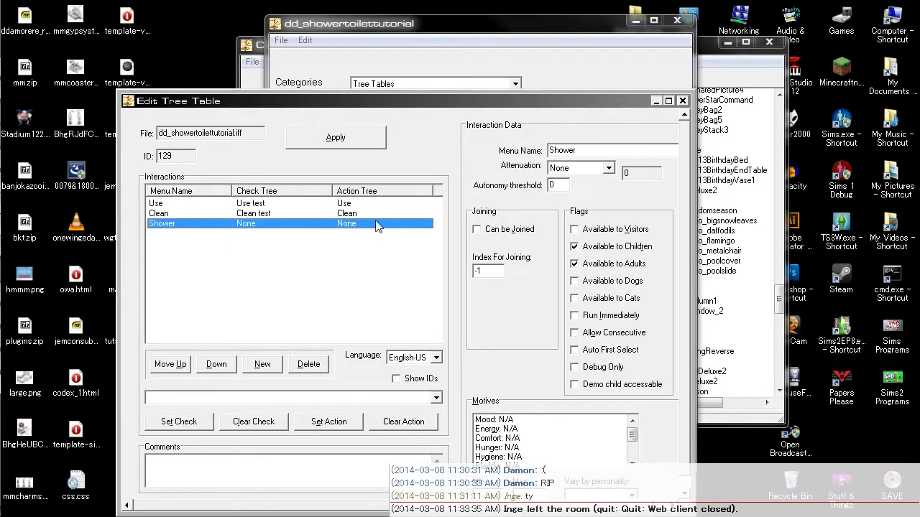
{"action": "left_click", "coordinate": [318, 364]}
- Set the Use interaction's Hygiene motive maximum to 30, with the whole Motives section in view
{"action": "left_click", "coordinate": [291, 205]}
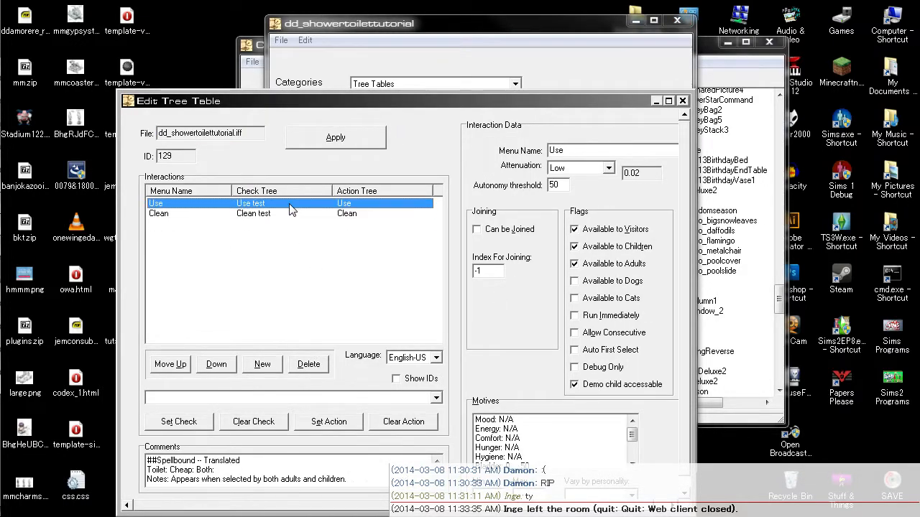
{"action": "left_click_drag", "start_coordinate": [422, 102], "coordinate": [413, 47]}
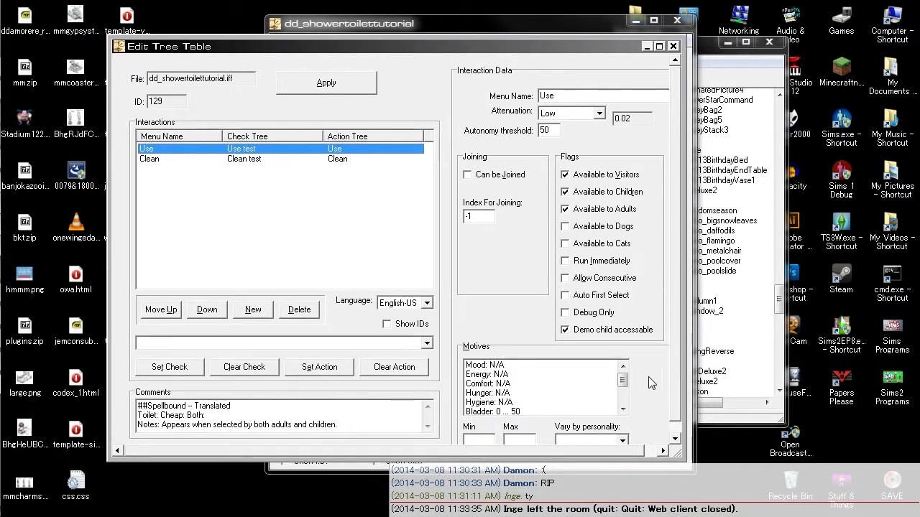
{"action": "left_click_drag", "start_coordinate": [678, 449], "coordinate": [717, 481]}
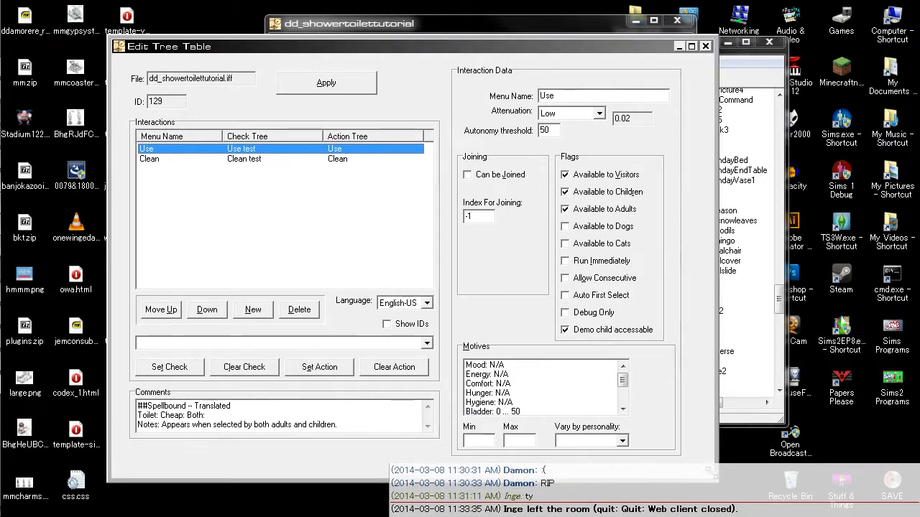
{"action": "left_click", "coordinate": [599, 404]}
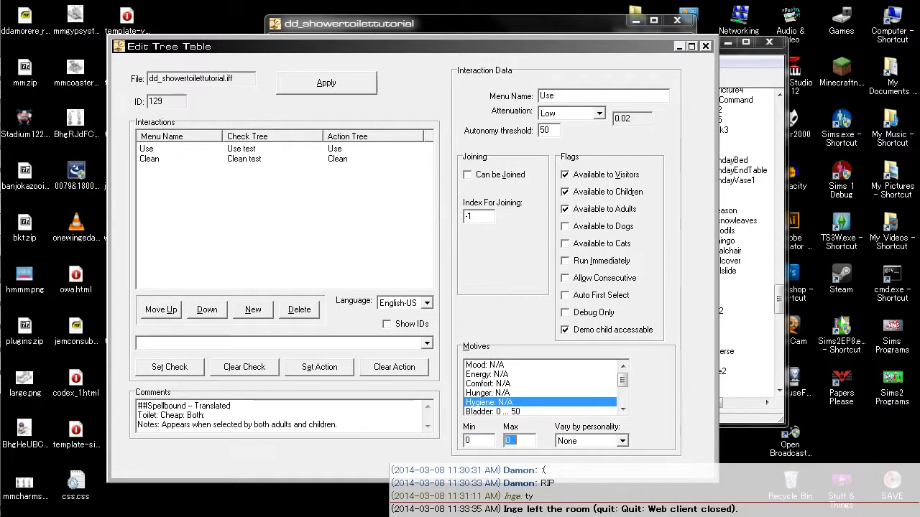
{"action": "type", "text": "30"}
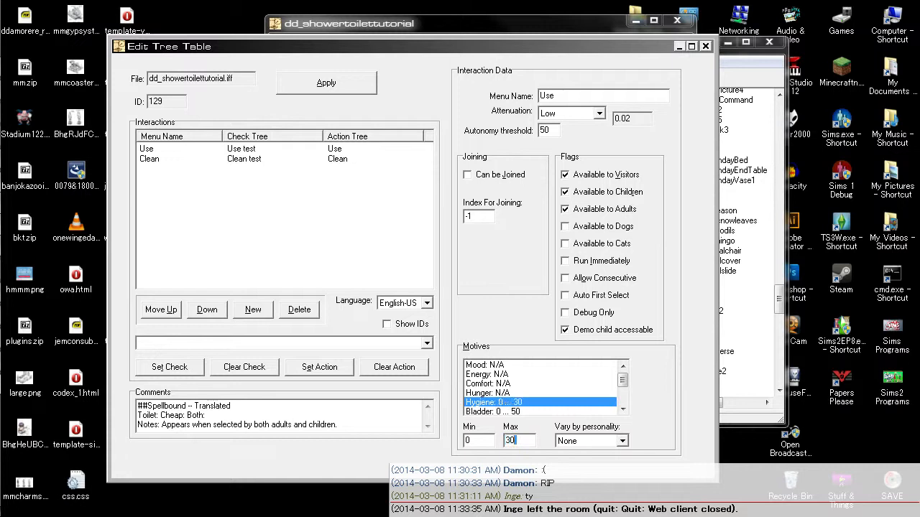
- Make the Use interaction's Hygiene motive vary by the Sloppy personality
{"action": "left_click", "coordinate": [618, 442]}
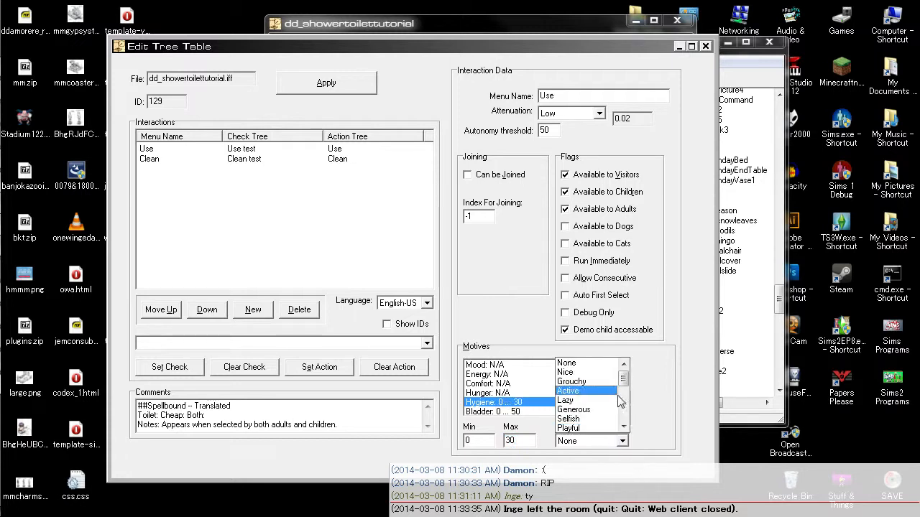
{"action": "left_click", "coordinate": [657, 382]}
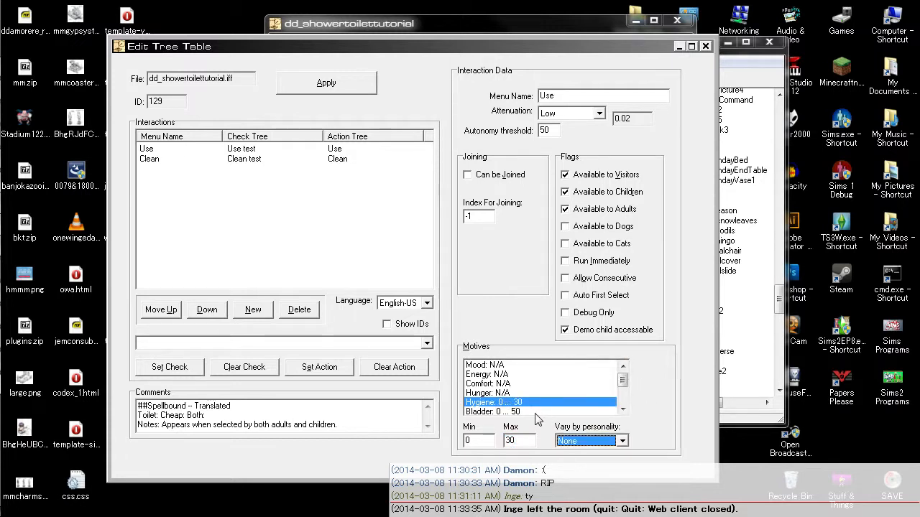
{"action": "left_click", "coordinate": [535, 413]}
{"action": "left_click", "coordinate": [539, 393]}
{"action": "left_click", "coordinate": [540, 383]}
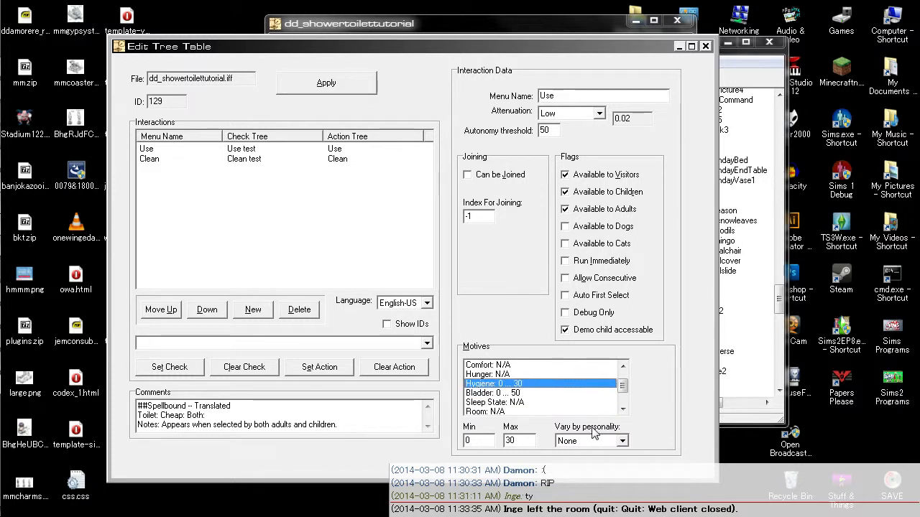
{"action": "left_click", "coordinate": [619, 440]}
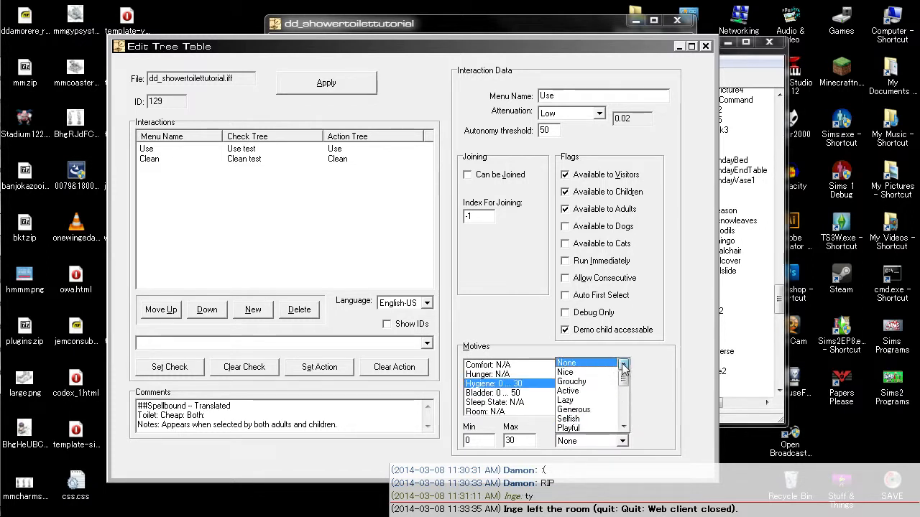
{"action": "left_click", "coordinate": [624, 427]}
{"action": "left_click", "coordinate": [624, 427]}
{"action": "left_click", "coordinate": [624, 426]}
{"action": "left_click", "coordinate": [624, 427]}
{"action": "left_click", "coordinate": [575, 419]}
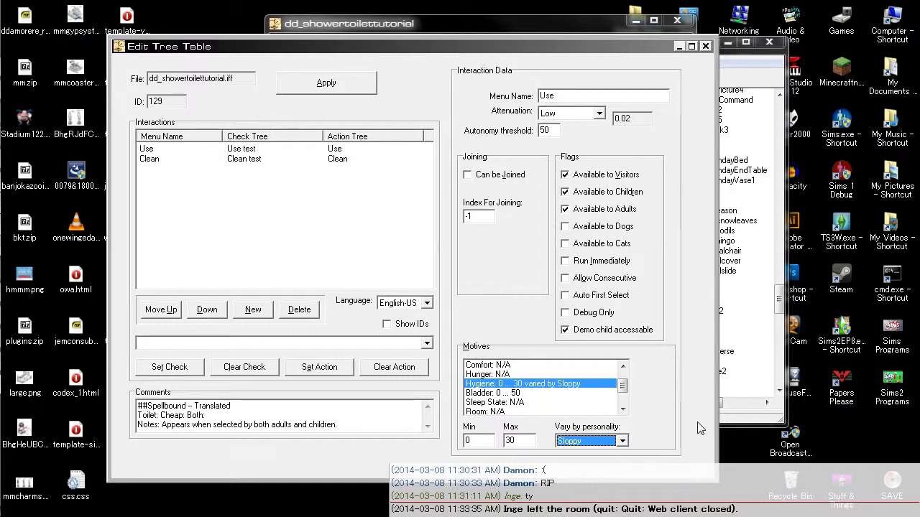
- Apply the tree table changes, save the tutorial object and close its window
{"action": "left_click", "coordinate": [576, 95]}
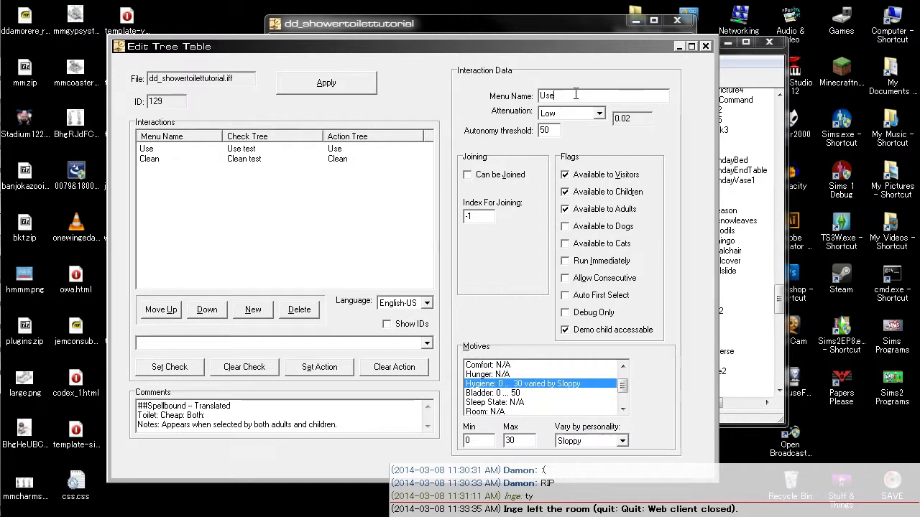
{"action": "left_click", "coordinate": [361, 88]}
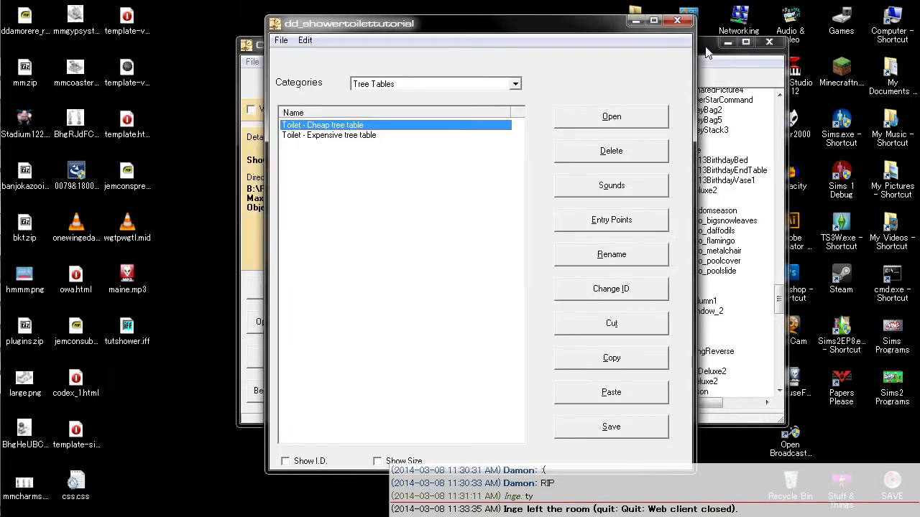
{"action": "left_click", "coordinate": [705, 46]}
{"action": "left_click", "coordinate": [641, 428]}
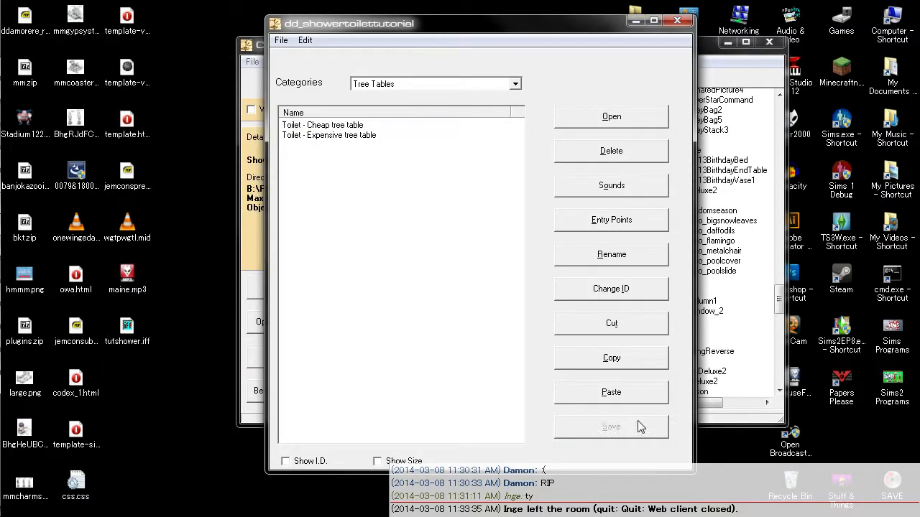
{"action": "left_click", "coordinate": [676, 21]}
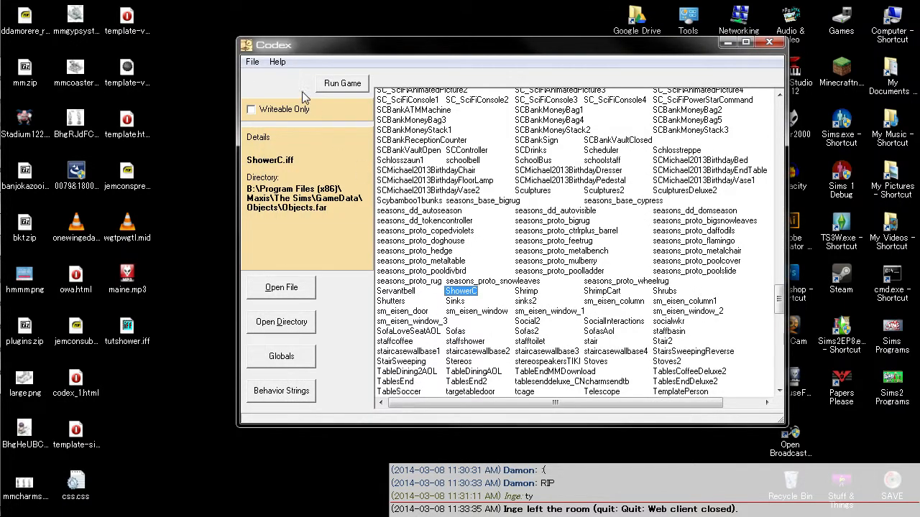
- Start opening an IFF file and go to the folder b:\Program Files (x86)\Maxis\The Sims
{"action": "left_click", "coordinate": [252, 63]}
{"action": "left_click", "coordinate": [216, 80]}
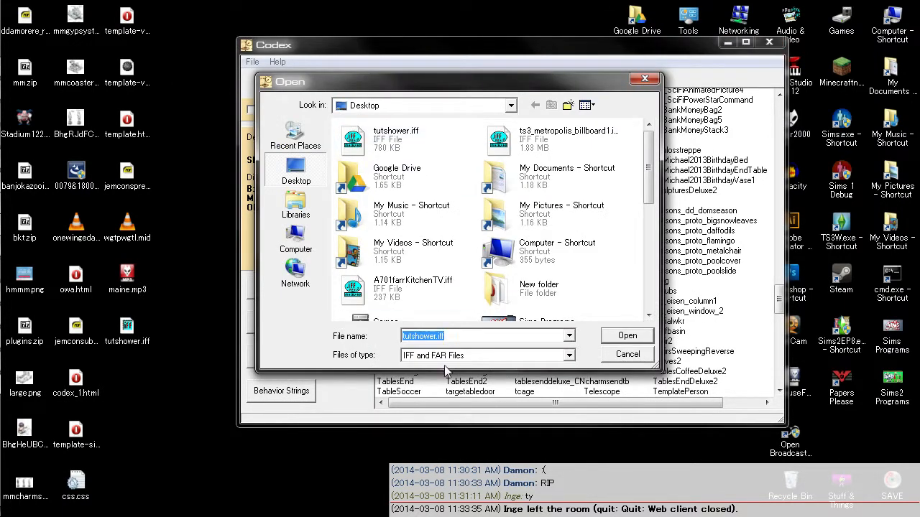
{"action": "type", "text": "b;lp"}
{"action": "key", "text": "BackSpace"}
{"action": "key", "text": "BackSpace"}
{"action": "type", "text": ":\\pro"}
{"action": "key", "text": "Down"}
{"action": "key", "text": "Down"}
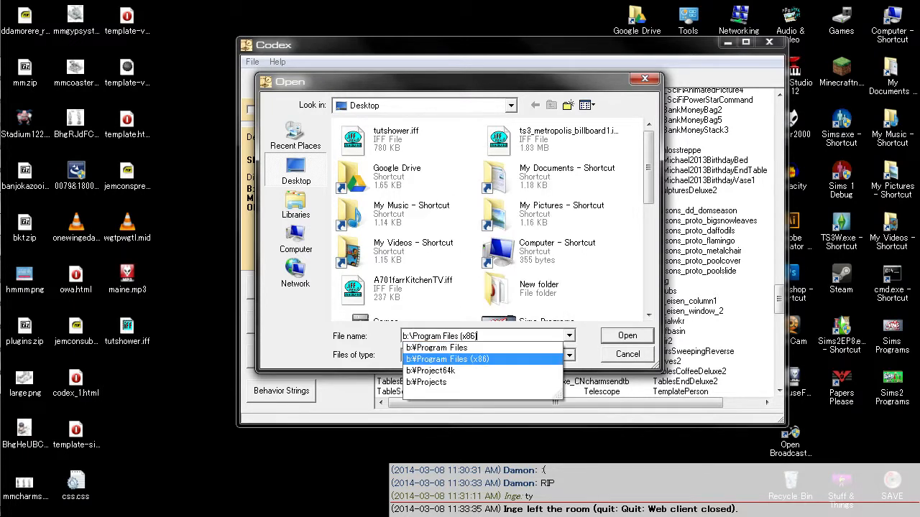
{"action": "type", "text": "\\"}
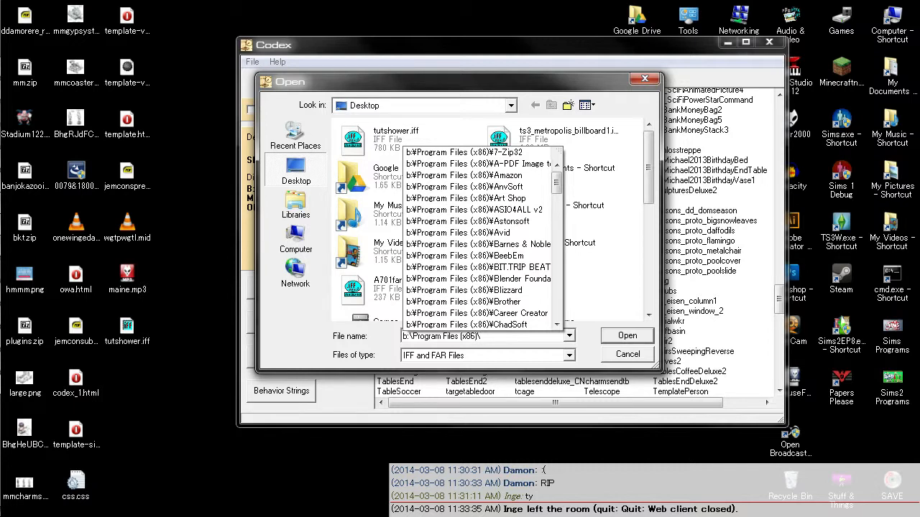
{"action": "type", "text": "Ma"}
{"action": "key", "text": "Down"}
{"action": "key", "text": "Down"}
{"action": "key", "text": "Down"}
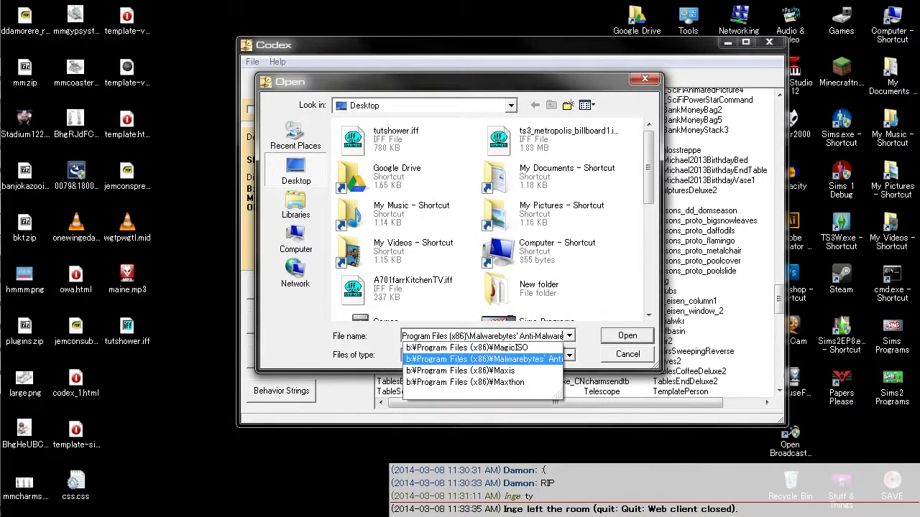
{"action": "type", "text": "\\T"}
{"action": "key", "text": "Down"}
{"action": "key", "text": "Return"}
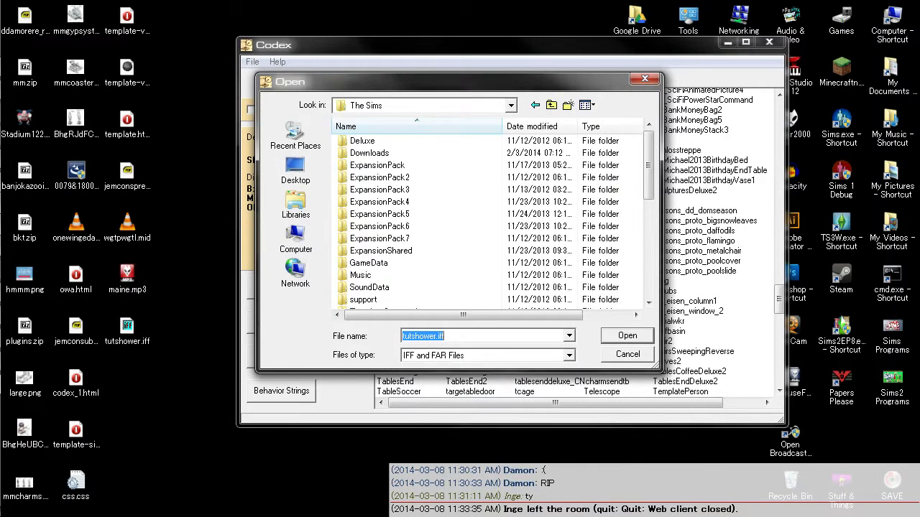
- Open dd_showertoilettutorial.iff from the Transmogrified folder inside Downloads
{"action": "double_click", "coordinate": [392, 155]}
{"action": "scroll", "coordinate": [427, 211], "scroll_direction": "down", "scroll_amount": 10}
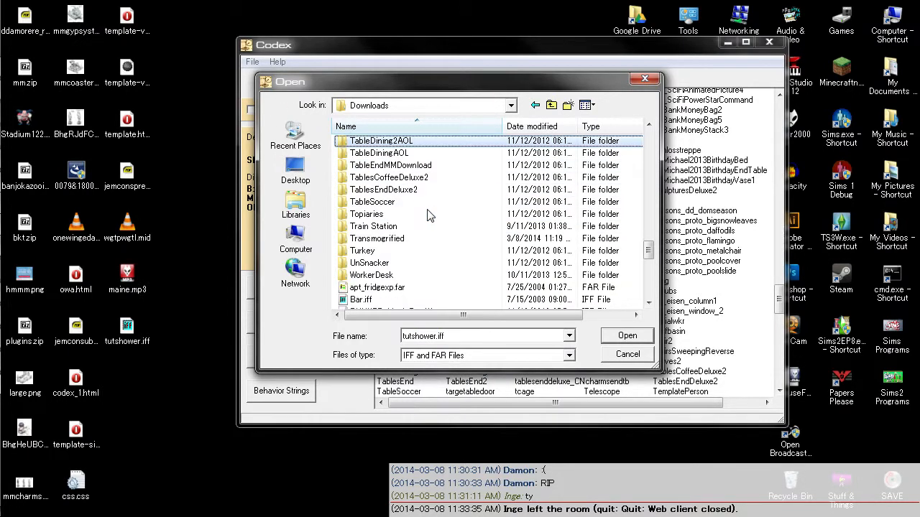
{"action": "double_click", "coordinate": [423, 239]}
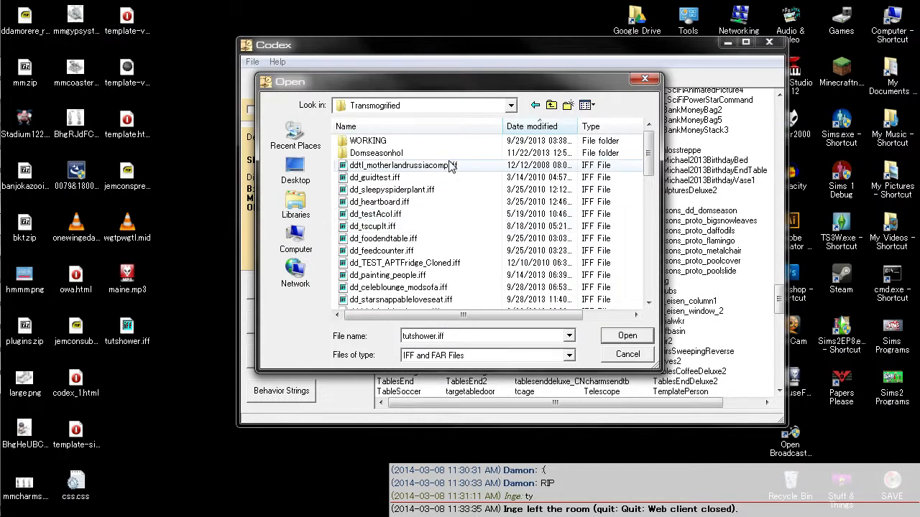
{"action": "scroll", "coordinate": [447, 177], "scroll_direction": "down", "scroll_amount": 5}
{"action": "left_click", "coordinate": [415, 299]}
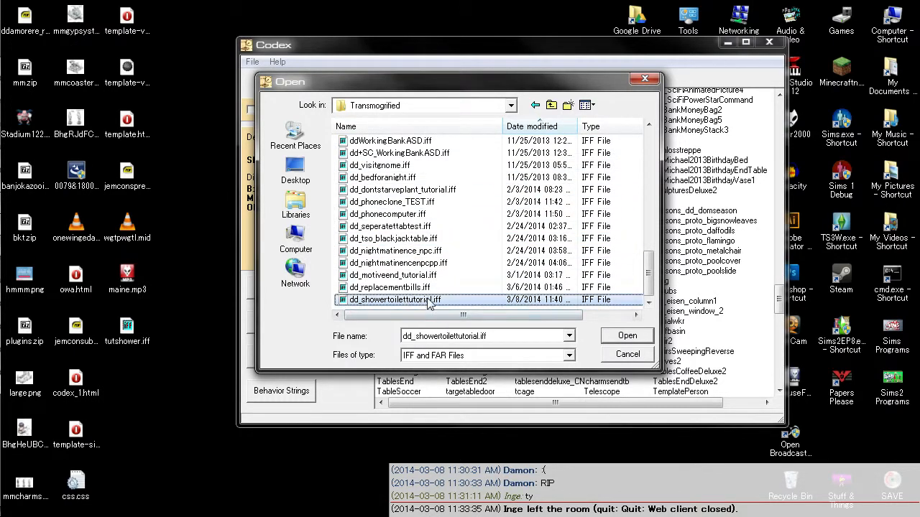
{"action": "left_click", "coordinate": [622, 337]}
- Check the Use - set motive deltas tree of the reopened object and close it
{"action": "left_click_drag", "start_coordinate": [259, 33], "coordinate": [470, 37]}
{"action": "left_click", "coordinate": [307, 320]}
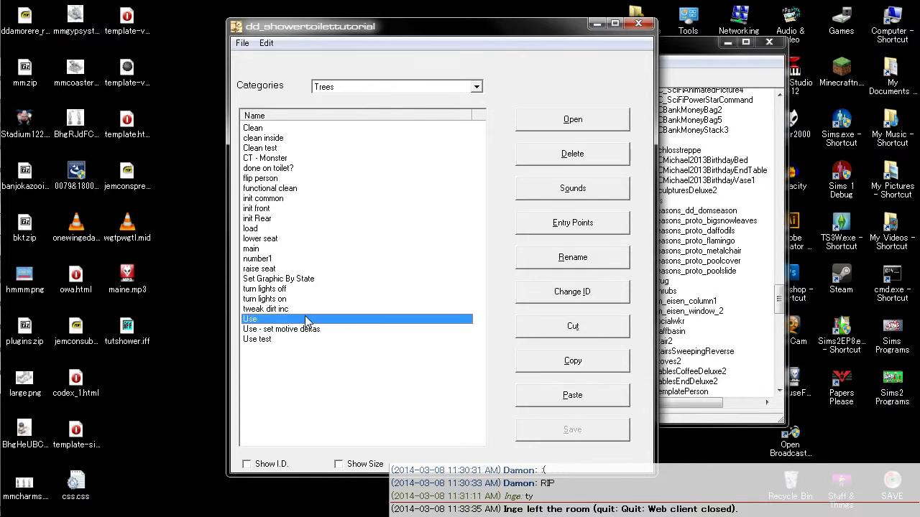
{"action": "double_click", "coordinate": [301, 330]}
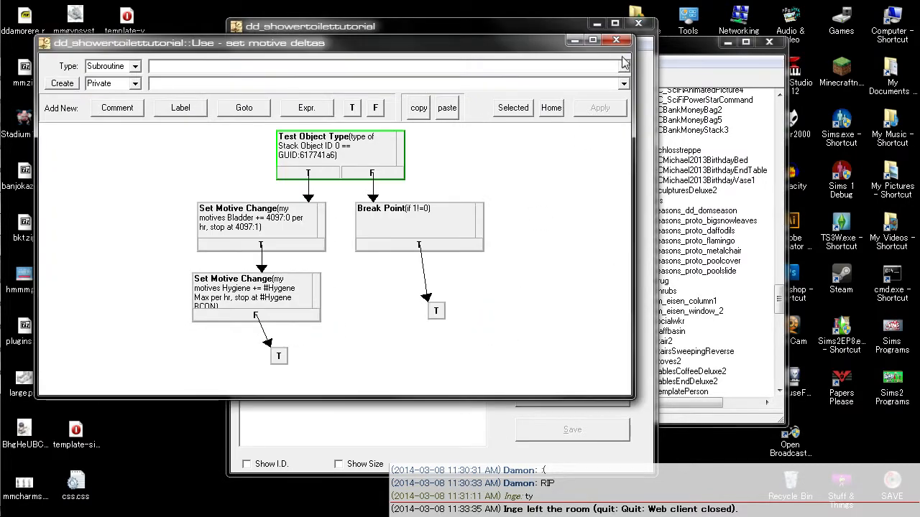
{"action": "left_click", "coordinate": [616, 40]}
- Open the Toilet - Cheap tree table and review the Use interaction's saved settings
{"action": "left_click", "coordinate": [393, 86]}
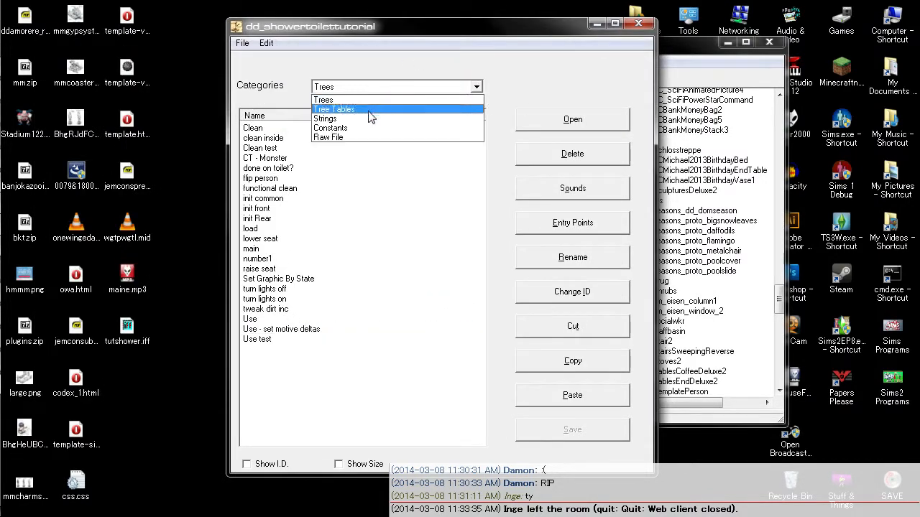
{"action": "left_click", "coordinate": [369, 109]}
{"action": "left_click", "coordinate": [323, 128]}
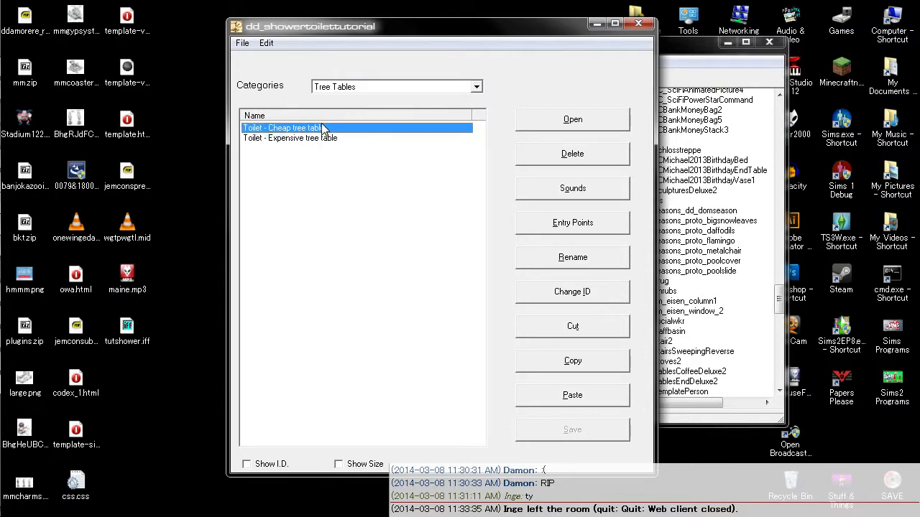
{"action": "double_click", "coordinate": [323, 128]}
{"action": "left_click", "coordinate": [294, 167]}
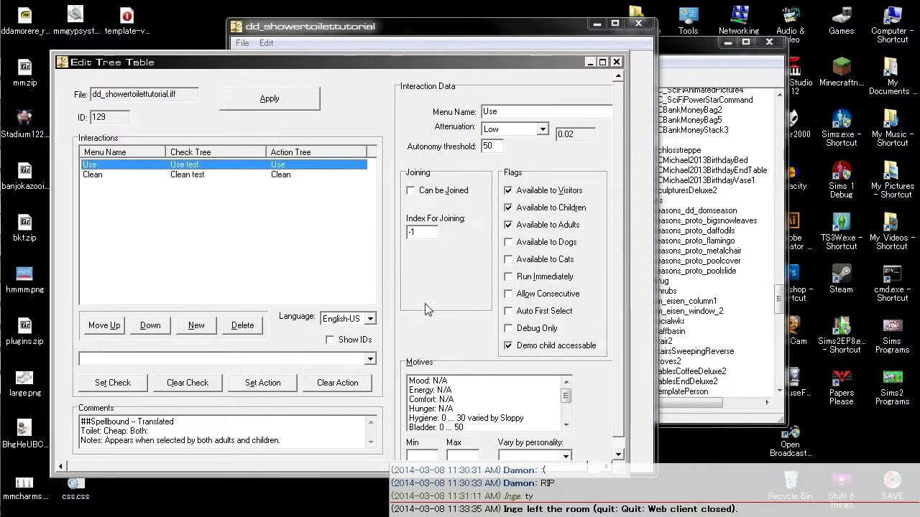
- Close the tree table, the IFF file and Codex, and start Sims 1 Debug, allowing it to make changes
{"action": "left_click", "coordinate": [615, 62]}
{"action": "left_click", "coordinate": [638, 23]}
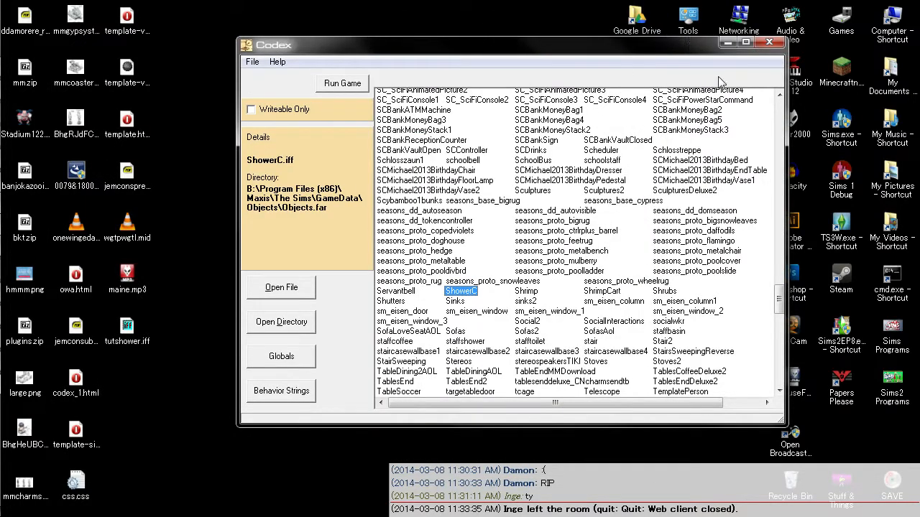
{"action": "left_click", "coordinate": [769, 42]}
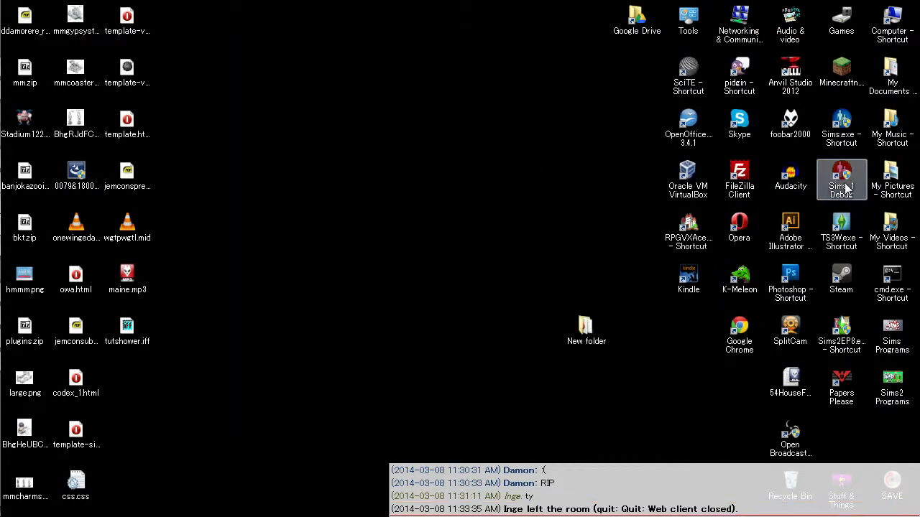
{"action": "double_click", "coordinate": [837, 179]}
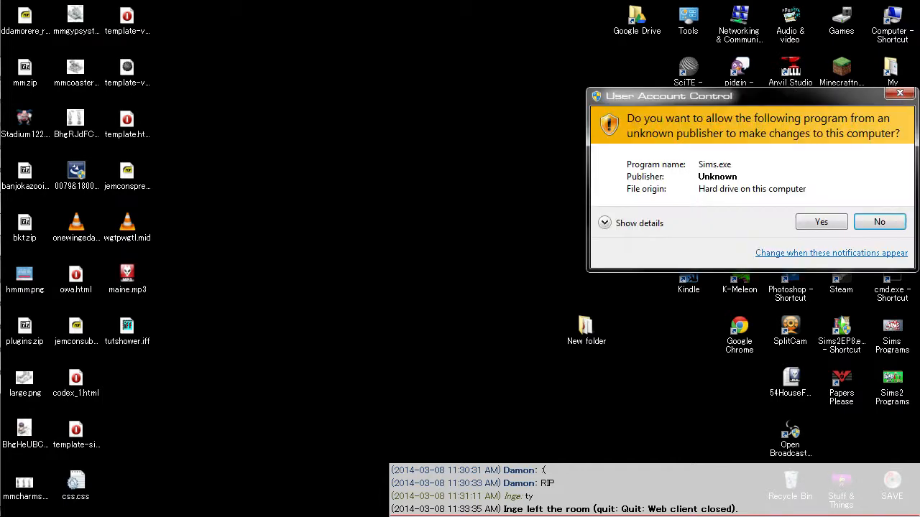
{"action": "left_click", "coordinate": [806, 226]}
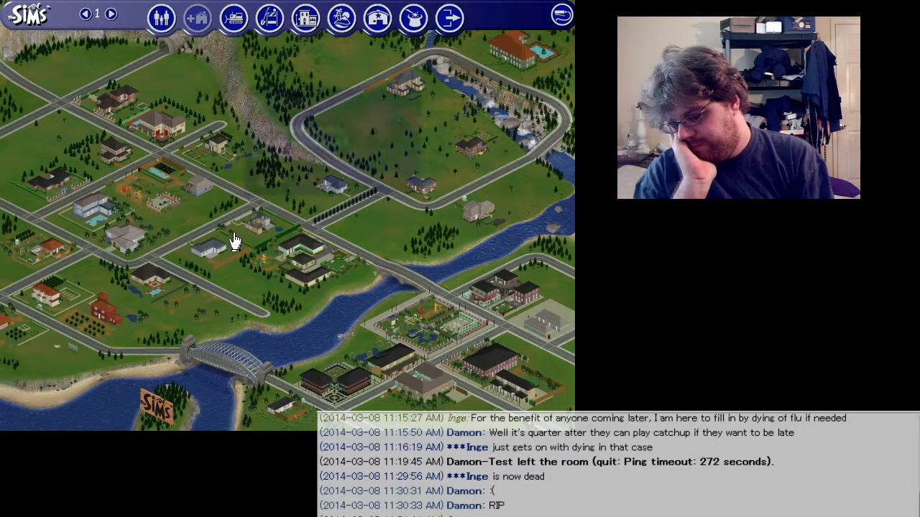
- Load the house lot just above the river and cut away the house's walls
{"action": "left_click", "coordinate": [471, 224]}
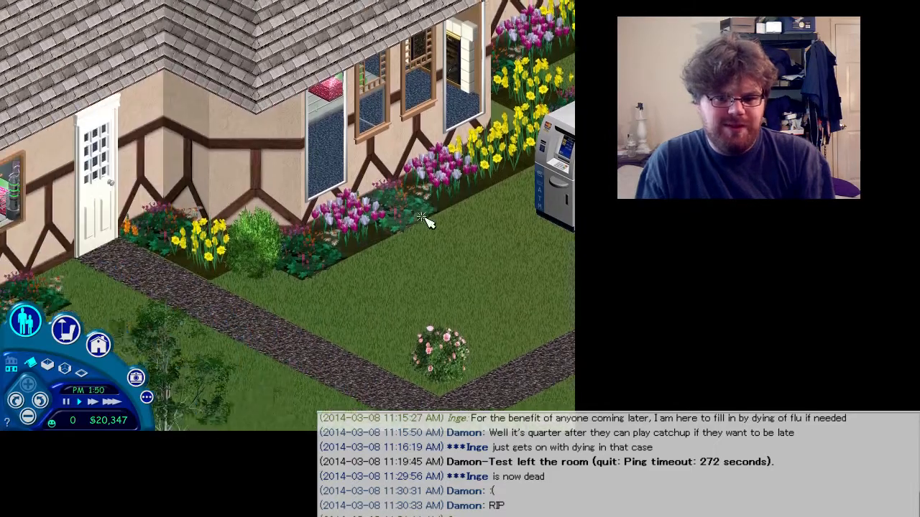
{"action": "left_click_drag", "start_coordinate": [433, 228], "coordinate": [151, 214]}
{"action": "left_click_drag", "start_coordinate": [336, 236], "coordinate": [483, 247]}
{"action": "left_click_drag", "start_coordinate": [396, 234], "coordinate": [143, 176]}
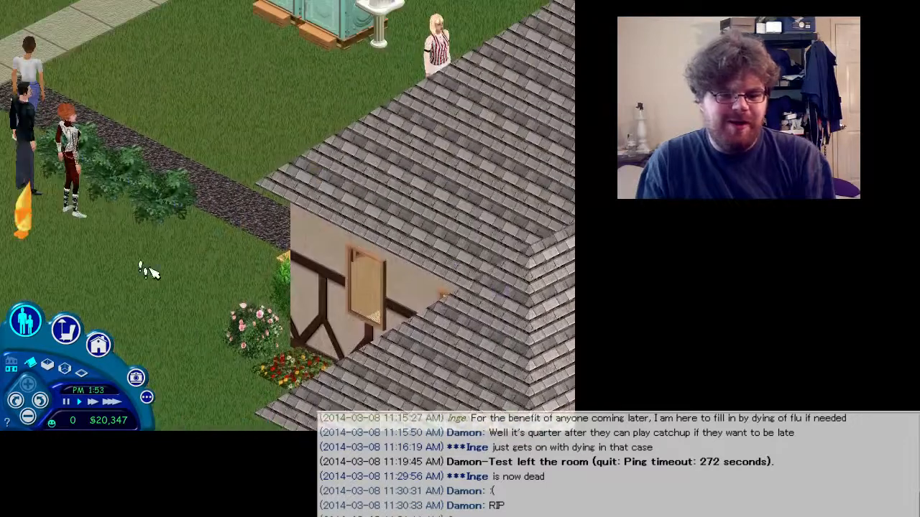
{"action": "left_click", "coordinate": [67, 370]}
{"action": "left_click_drag", "start_coordinate": [369, 205], "coordinate": [180, 175]}
- Enter Buy Mode and sell the Leisure Plant and the chemistry lab tables inside the house
{"action": "left_click", "coordinate": [65, 329]}
{"action": "left_click_drag", "start_coordinate": [108, 144], "coordinate": [314, 158]}
{"action": "left_click", "coordinate": [526, 160]}
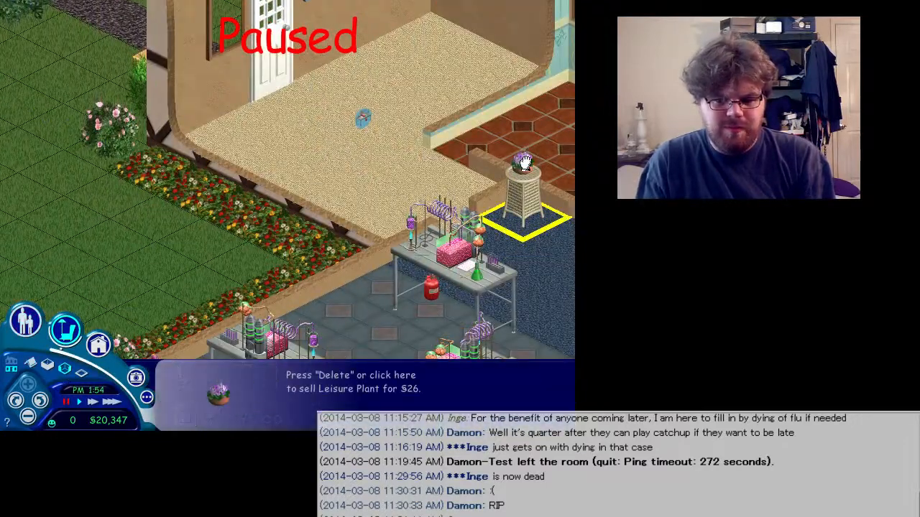
{"action": "left_click", "coordinate": [351, 386]}
{"action": "left_click_drag", "start_coordinate": [178, 251], "coordinate": [263, 295]}
{"action": "left_click", "coordinate": [240, 179]}
{"action": "key", "text": "Delete"}
{"action": "left_click", "coordinate": [46, 229]}
{"action": "key", "text": "Delete"}
{"action": "left_click", "coordinate": [224, 252]}
{"action": "key", "text": "Delete"}
{"action": "left_click", "coordinate": [528, 147]}
{"action": "key", "text": "Delete"}
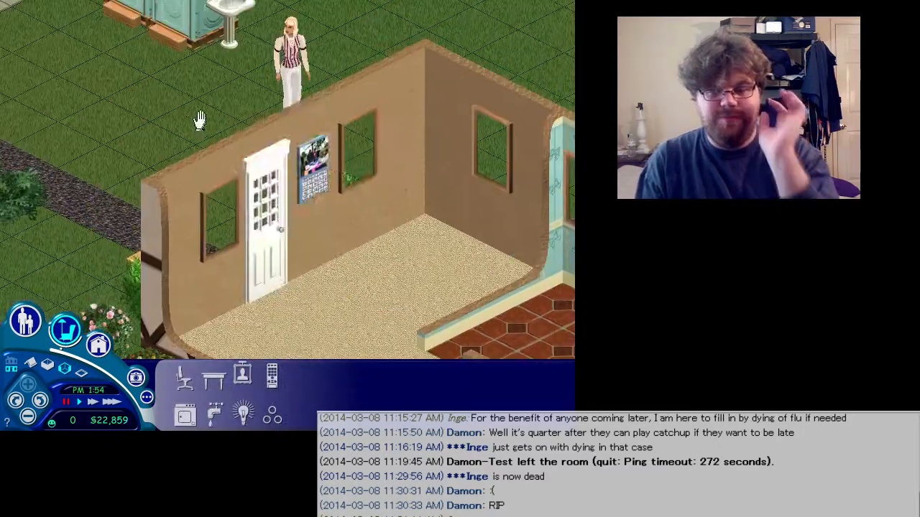
- Sell the wall calendar beside the front door and the bushes along the gravel path
{"action": "key", "text": "Up"}
{"action": "left_click_drag", "start_coordinate": [196, 250], "coordinate": [191, 258]}
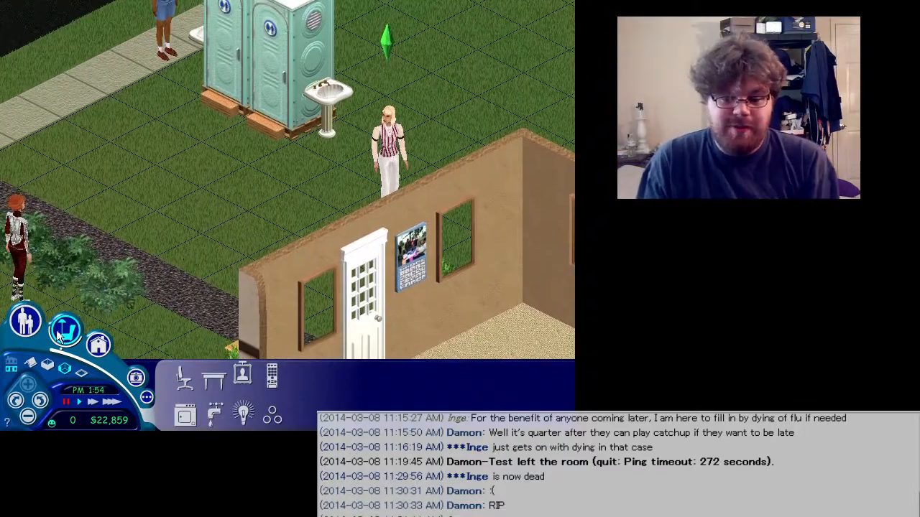
{"action": "left_click", "coordinate": [415, 251]}
{"action": "key", "text": "Delete"}
{"action": "left_click_drag", "start_coordinate": [212, 177], "coordinate": [138, 219]}
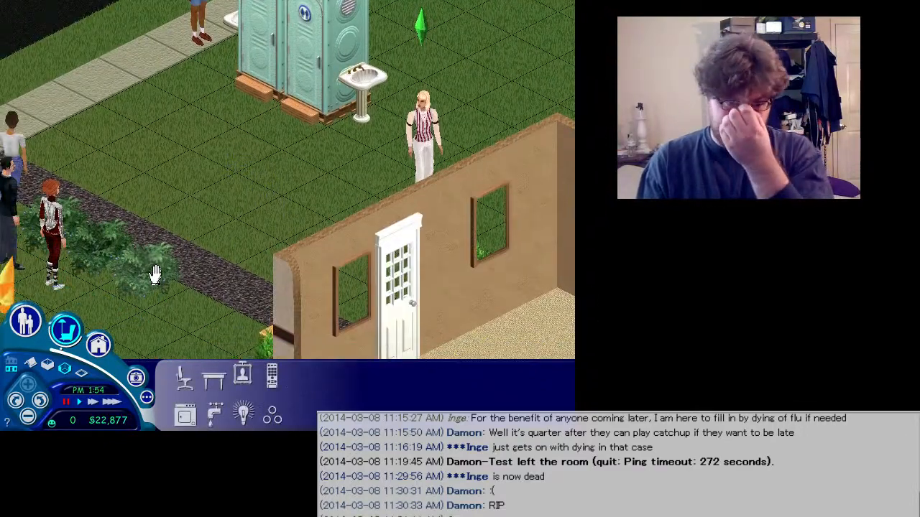
{"action": "left_click_drag", "start_coordinate": [177, 151], "coordinate": [137, 197]}
{"action": "left_click", "coordinate": [167, 240]}
{"action": "key", "text": "Delete"}
{"action": "left_click", "coordinate": [102, 194]}
{"action": "key", "text": "Delete"}
{"action": "left_click", "coordinate": [74, 204]}
{"action": "key", "text": "Delete"}
- Sell one of the two portable toilets on the front lawn
{"action": "left_click_drag", "start_coordinate": [244, 138], "coordinate": [281, 115]}
{"action": "left_click", "coordinate": [283, 115]}
{"action": "left_click", "coordinate": [326, 113]}
{"action": "left_click", "coordinate": [325, 113]}
{"action": "left_click_drag", "start_coordinate": [301, 225], "coordinate": [339, 80]}
{"action": "left_click", "coordinate": [337, 88]}
{"action": "key", "text": "Delete"}
- Buy the Tutorial Shower Toilet from the miscellaneous plumbing items and place it on the lawn near the sidewalk
{"action": "left_click_drag", "start_coordinate": [228, 283], "coordinate": [251, 360]}
{"action": "left_click", "coordinate": [273, 418]}
{"action": "left_click_drag", "start_coordinate": [261, 209], "coordinate": [229, 241]}
{"action": "left_click", "coordinate": [165, 400]}
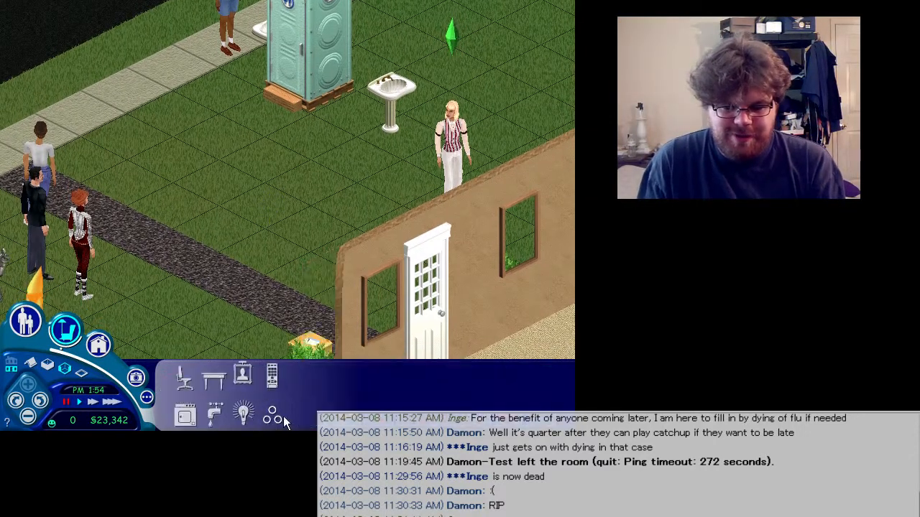
{"action": "left_click", "coordinate": [214, 415]}
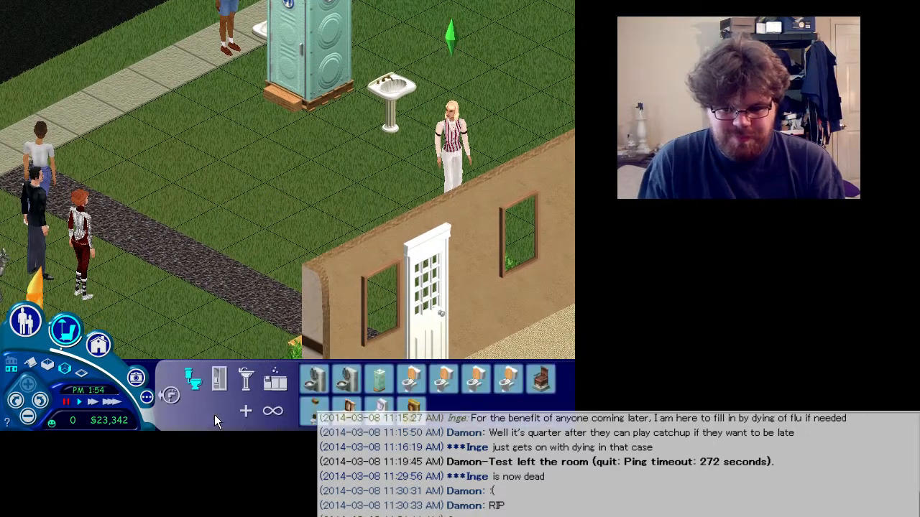
{"action": "left_click", "coordinate": [272, 410]}
{"action": "mouse_move", "coordinate": [384, 388]}
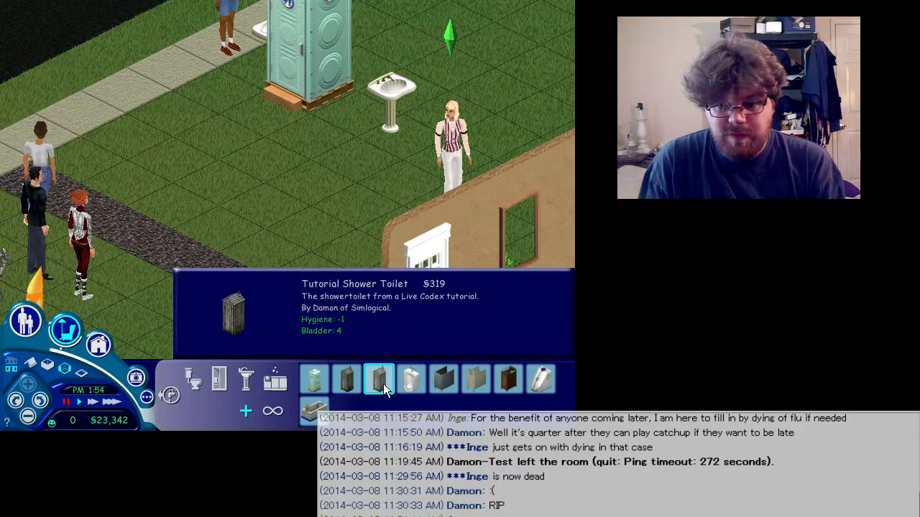
{"action": "left_click_drag", "start_coordinate": [227, 212], "coordinate": [478, 108]}
{"action": "left_click", "coordinate": [310, 187]}
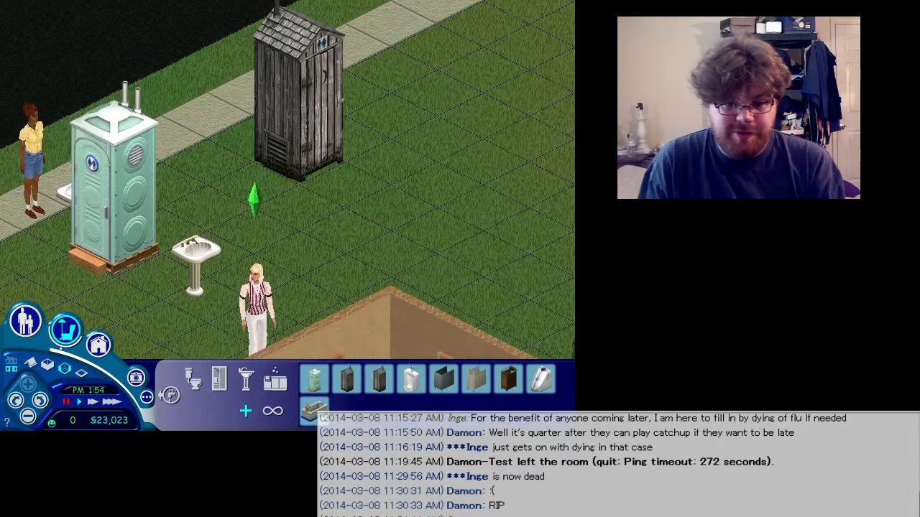
- Return to Live Mode and cancel the Sims' queued actions
{"action": "left_click", "coordinate": [25, 321]}
{"action": "left_click", "coordinate": [39, 39]}
{"action": "key", "text": "space"}
{"action": "left_click_drag", "start_coordinate": [298, 170], "coordinate": [341, 164]}
{"action": "left_click", "coordinate": [200, 115]}
{"action": "left_click", "coordinate": [227, 115]}
{"action": "left_click", "coordinate": [228, 60]}
{"action": "left_click_drag", "start_coordinate": [247, 212], "coordinate": [209, 191]}
{"action": "left_click", "coordinate": [39, 39]}
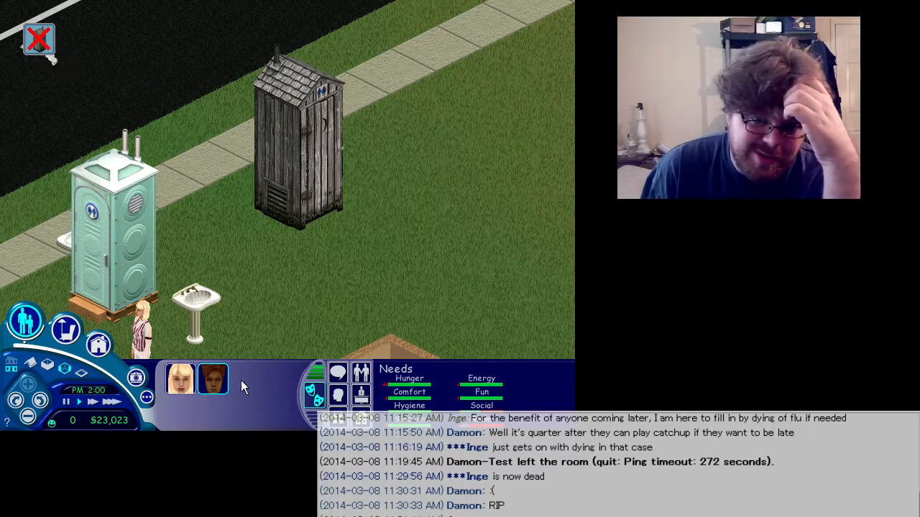
- Select the blonde Sim and send her to the turquoise carpool car at the curb
{"action": "left_click", "coordinate": [180, 381]}
{"action": "left_click_drag", "start_coordinate": [266, 237], "coordinate": [233, 259]}
{"action": "left_click_drag", "start_coordinate": [249, 172], "coordinate": [142, 208]}
{"action": "left_click", "coordinate": [141, 207]}
{"action": "left_click", "coordinate": [140, 207]}
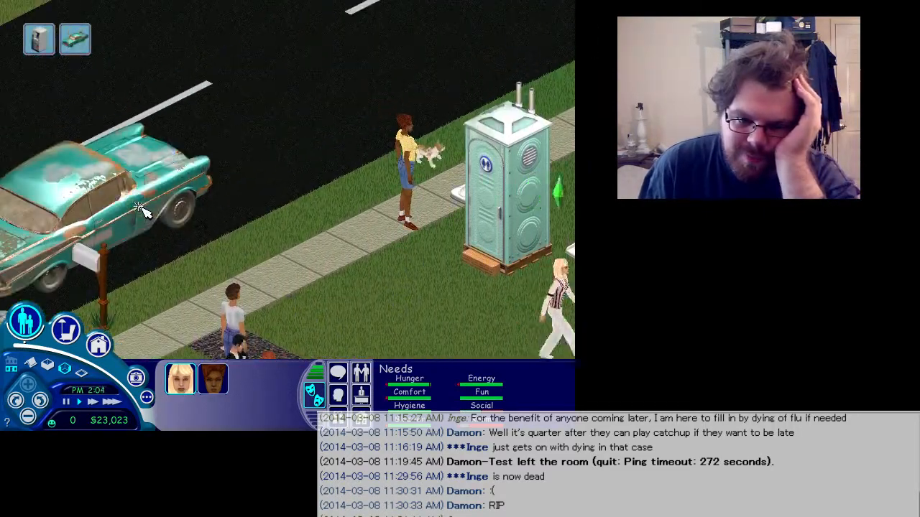
{"action": "left_click", "coordinate": [140, 209]}
{"action": "left_click", "coordinate": [142, 153]}
{"action": "left_click_drag", "start_coordinate": [154, 169], "coordinate": [222, 194]}
- Switch to the Sim in the yellow shirt, dismissing her fame warning, and run the game at normal speed
{"action": "left_click", "coordinate": [211, 381]}
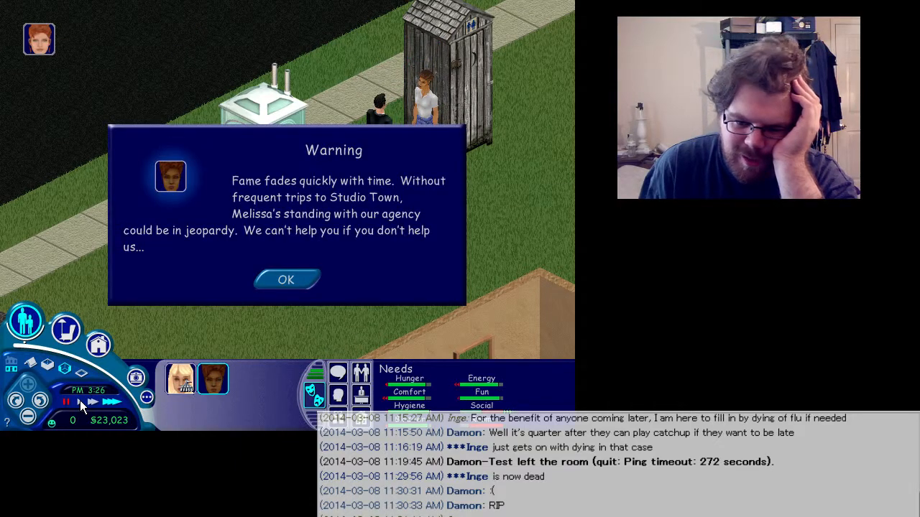
{"action": "left_click", "coordinate": [287, 280]}
{"action": "left_click", "coordinate": [207, 389]}
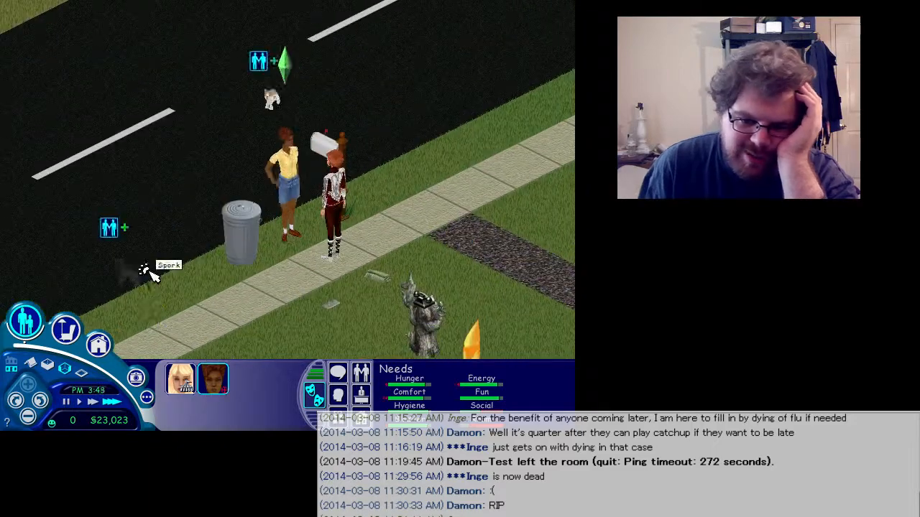
{"action": "left_click", "coordinate": [80, 402]}
{"action": "right_click", "coordinate": [147, 315]}
- Sell the remaining portable toilet and resume Live Mode at the fastest speed
{"action": "left_click", "coordinate": [68, 330]}
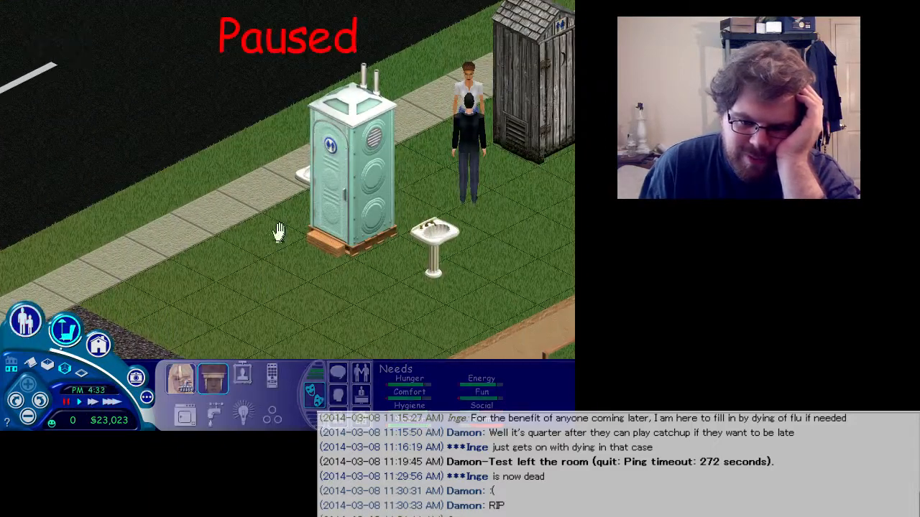
{"action": "left_click", "coordinate": [343, 188]}
{"action": "left_click", "coordinate": [234, 384]}
{"action": "left_click", "coordinate": [26, 322]}
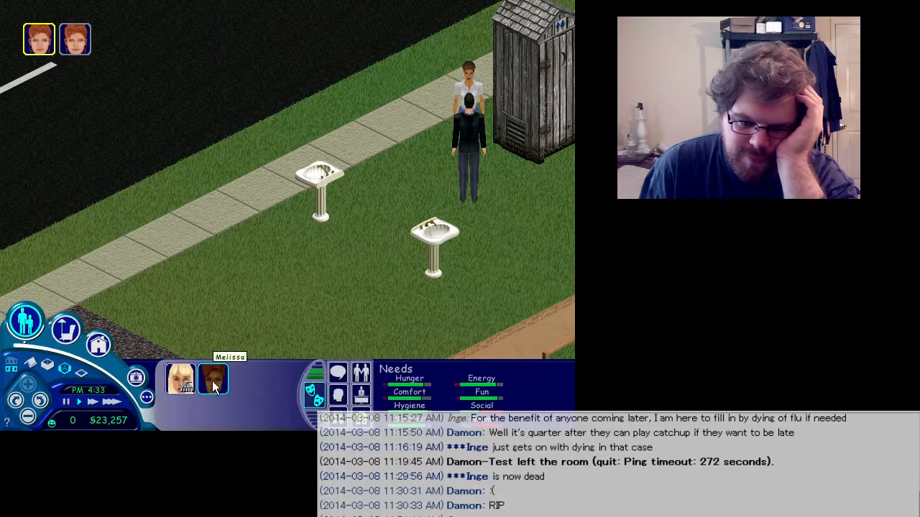
{"action": "right_click", "coordinate": [208, 381]}
{"action": "left_click", "coordinate": [111, 402]}
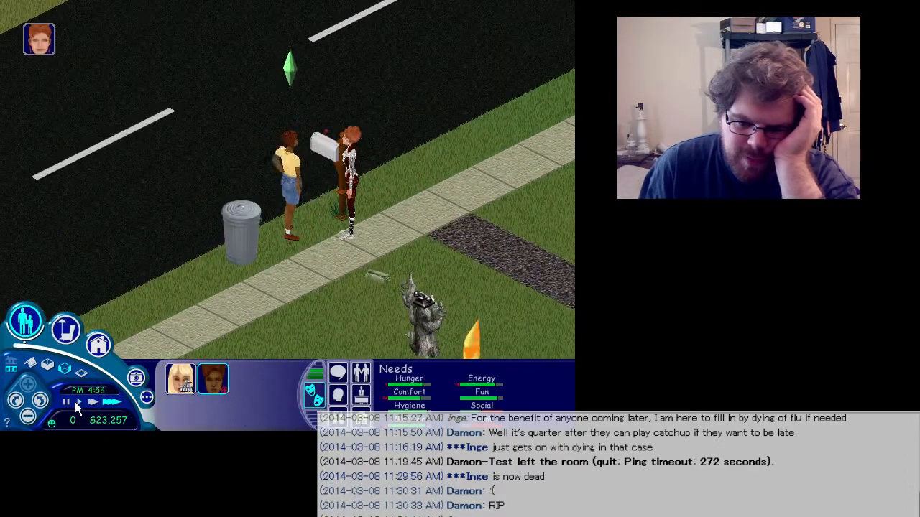
- Have the Sim in the yellow shirt collect the mail and handle it at the wicker table inside the house
{"action": "left_click", "coordinate": [325, 147]}
{"action": "left_click", "coordinate": [330, 99]}
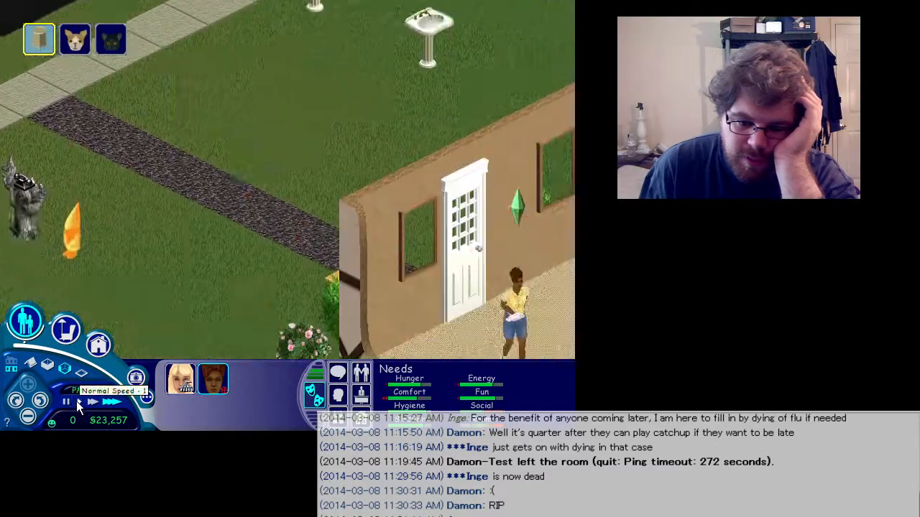
{"action": "left_click", "coordinate": [78, 403]}
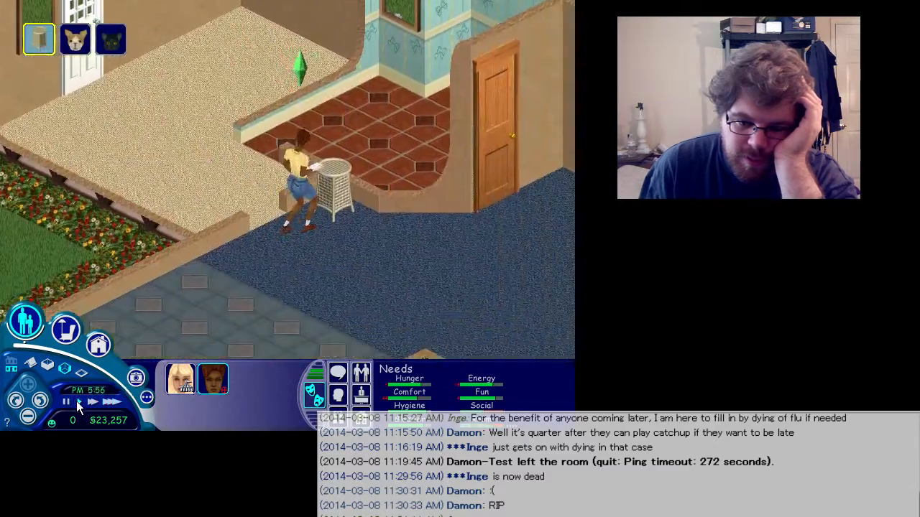
{"action": "left_click", "coordinate": [335, 167]}
{"action": "left_click", "coordinate": [337, 115]}
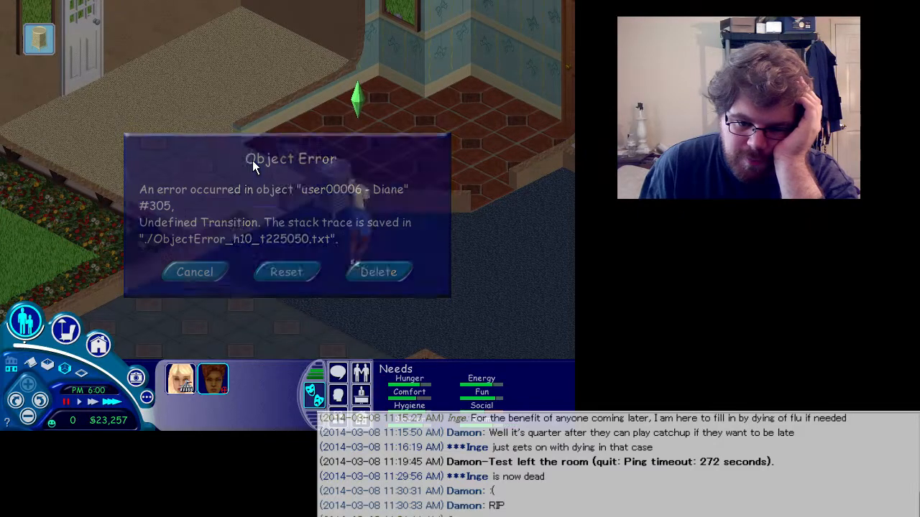
- Reset each Sim named in the Object Error dialogs and cancel the queued Water action
{"action": "left_click", "coordinate": [287, 270]}
{"action": "left_click", "coordinate": [285, 255]}
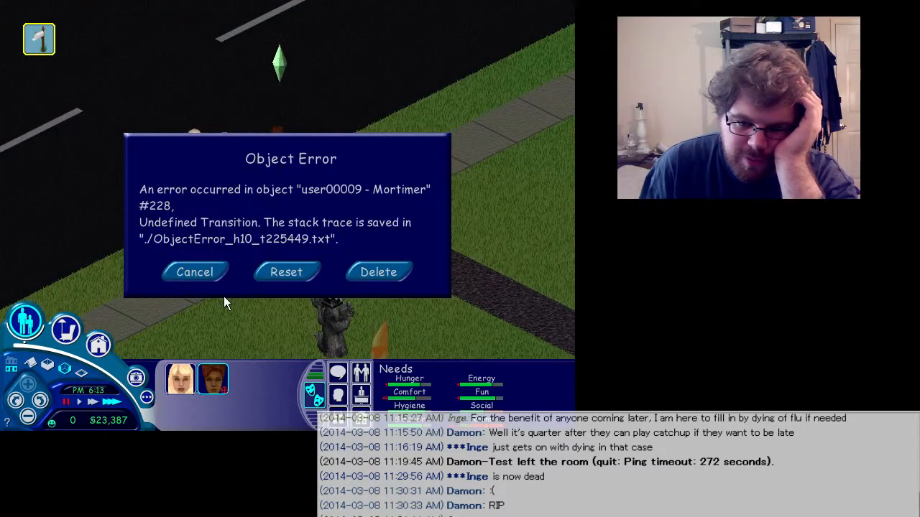
{"action": "left_click", "coordinate": [285, 272]}
{"action": "left_click", "coordinate": [285, 272]}
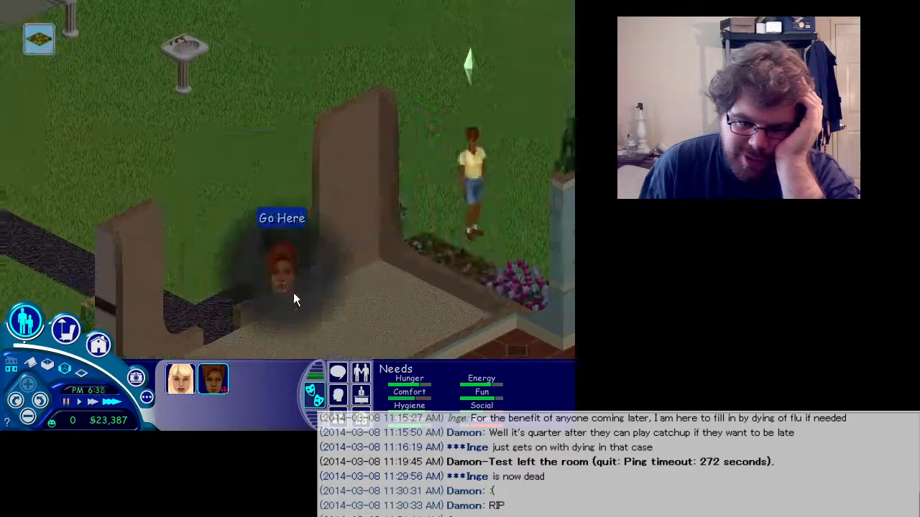
{"action": "left_click", "coordinate": [287, 273]}
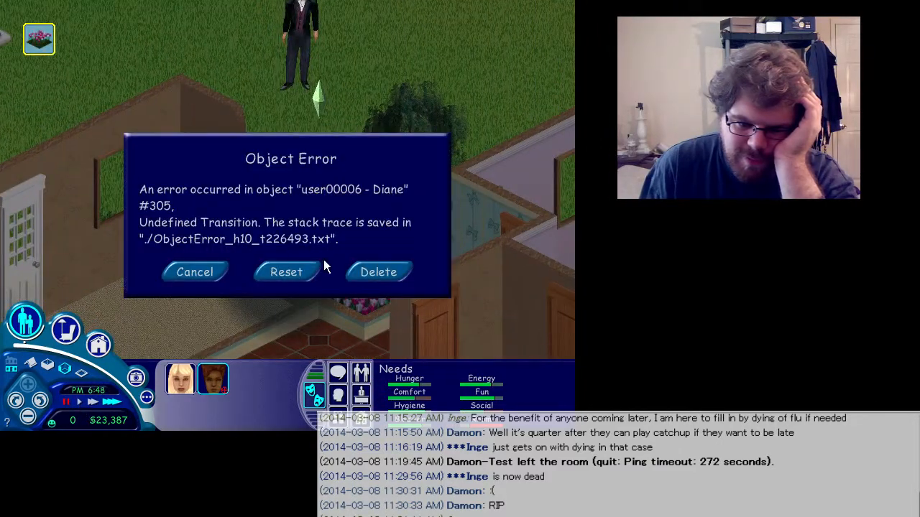
{"action": "left_click", "coordinate": [288, 272]}
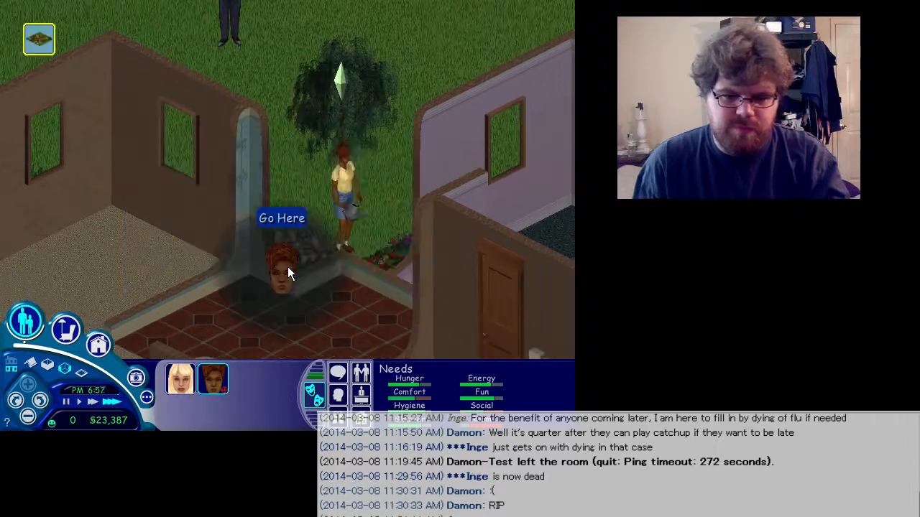
{"action": "left_click", "coordinate": [288, 271]}
{"action": "left_click", "coordinate": [286, 272]}
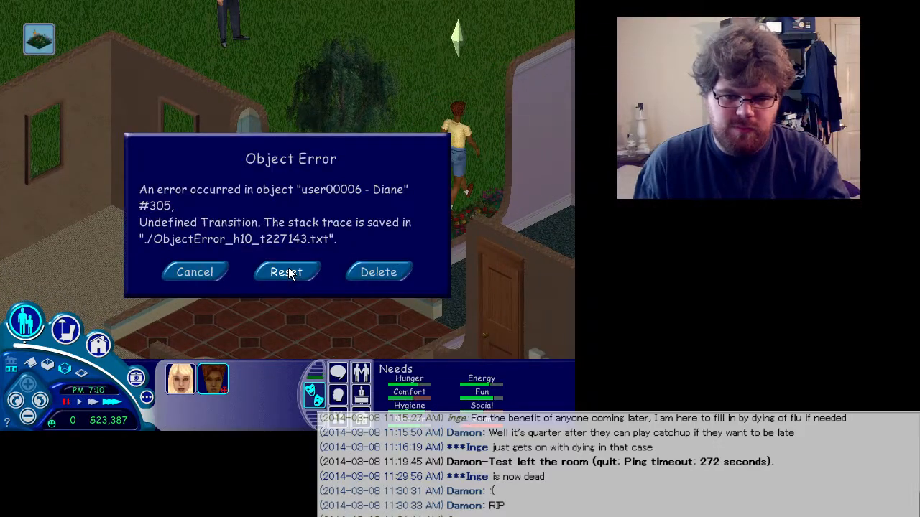
{"action": "left_click", "coordinate": [287, 272]}
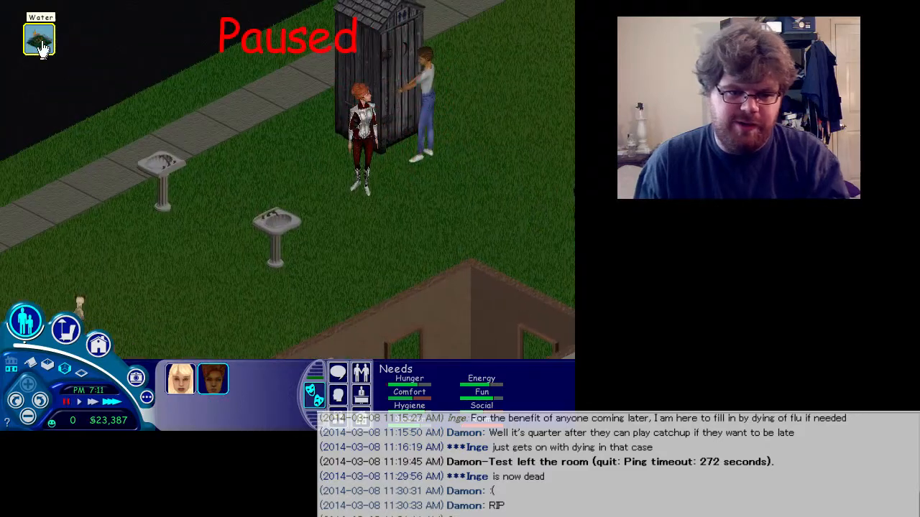
{"action": "left_click", "coordinate": [43, 48]}
- Select the blonde Sim, queue Use on the Tutorial Shower Toilet, and resume the game at normal speed
{"action": "right_click", "coordinate": [222, 225]}
{"action": "left_click", "coordinate": [172, 381]}
{"action": "right_click", "coordinate": [172, 381]}
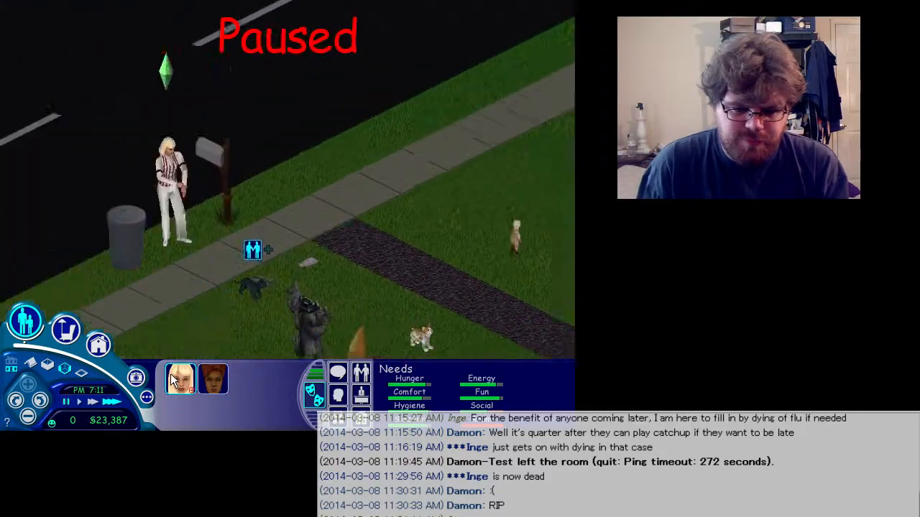
{"action": "right_click", "coordinate": [343, 281]}
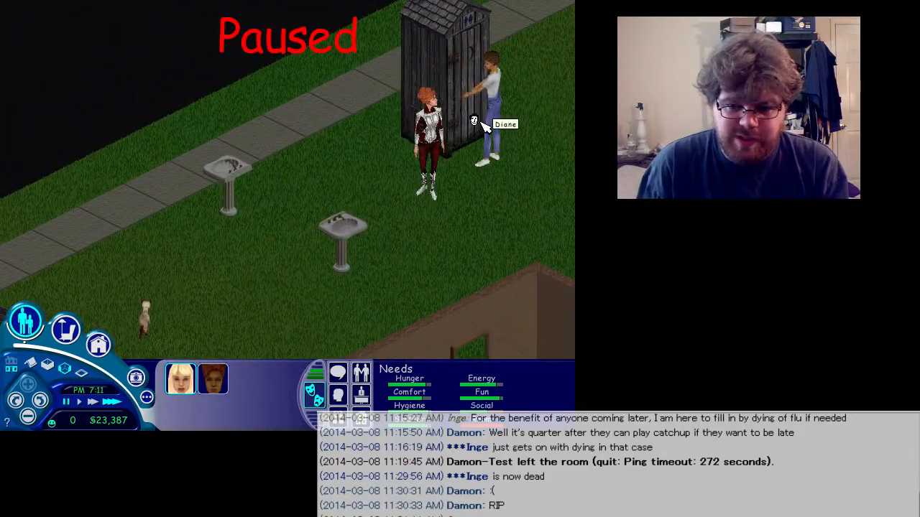
{"action": "right_click", "coordinate": [489, 120]}
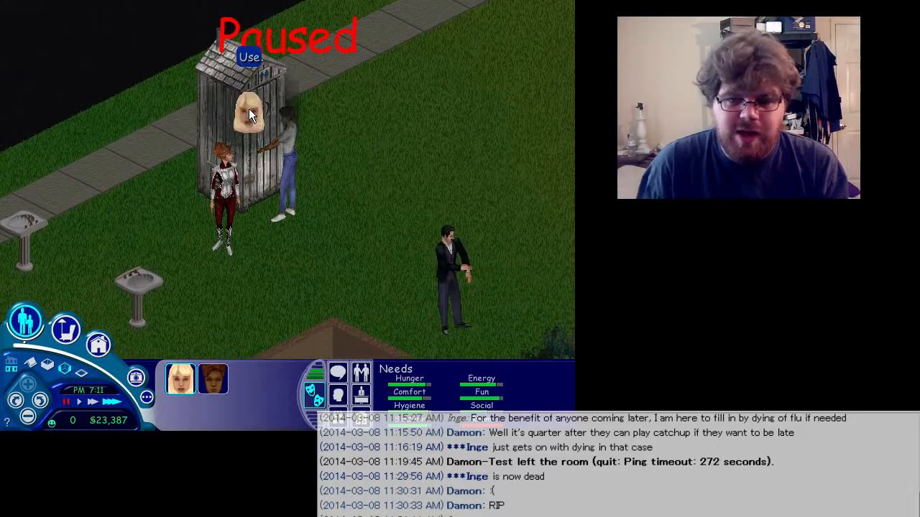
{"action": "right_click", "coordinate": [272, 152]}
{"action": "left_click", "coordinate": [271, 152]}
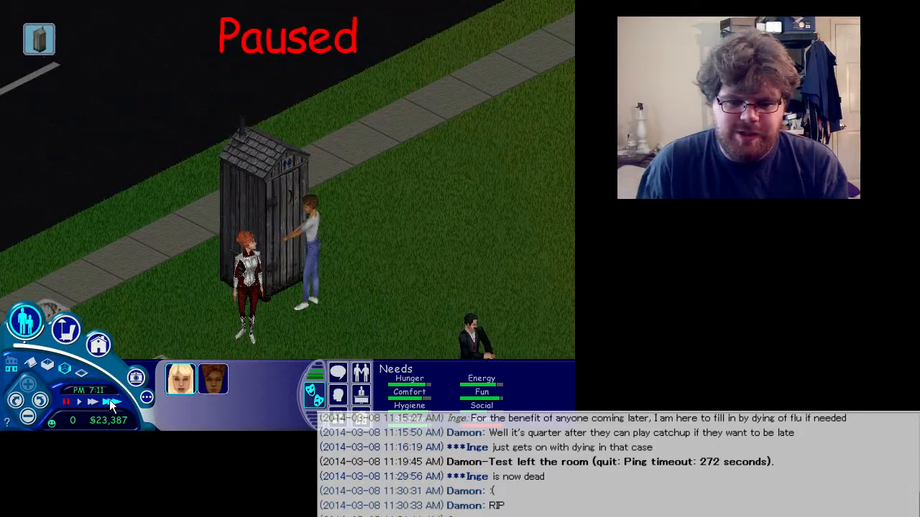
{"action": "left_click", "coordinate": [78, 403]}
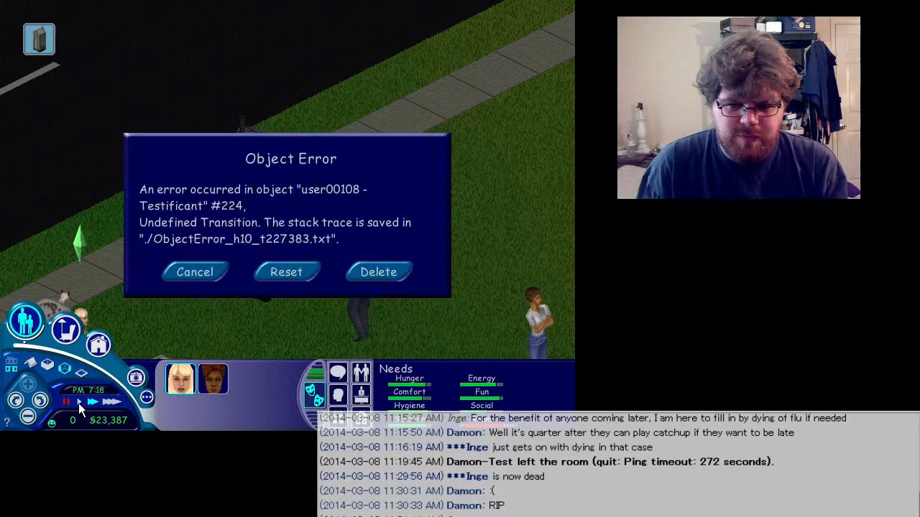
- Reset the Sims reported in the Object Error dialogs and quit the game without saving
{"action": "left_click", "coordinate": [279, 277]}
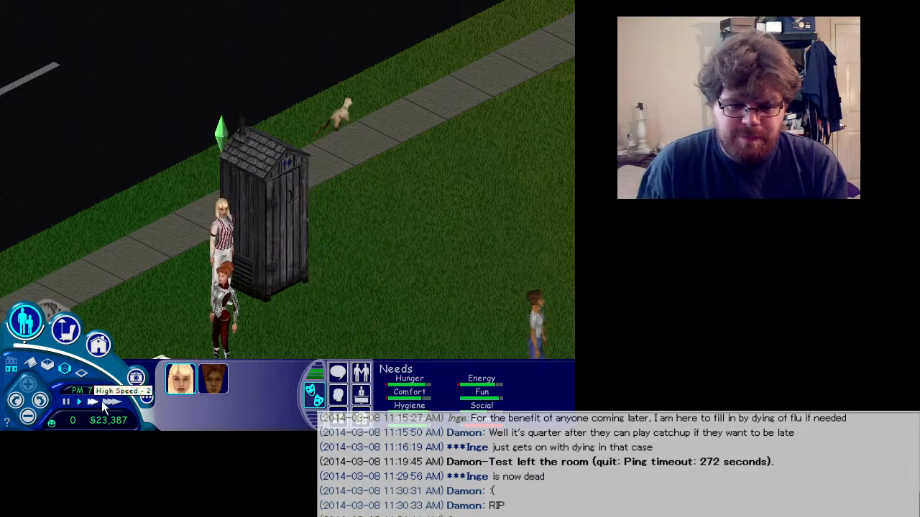
{"action": "left_click", "coordinate": [288, 265]}
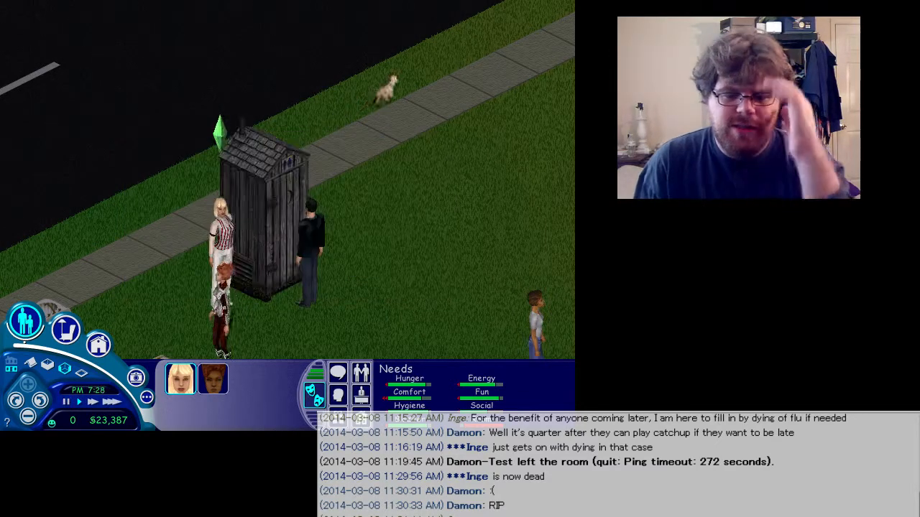
{"action": "left_click", "coordinate": [145, 400]}
{"action": "left_click_drag", "start_coordinate": [349, 237], "coordinate": [404, 252]}
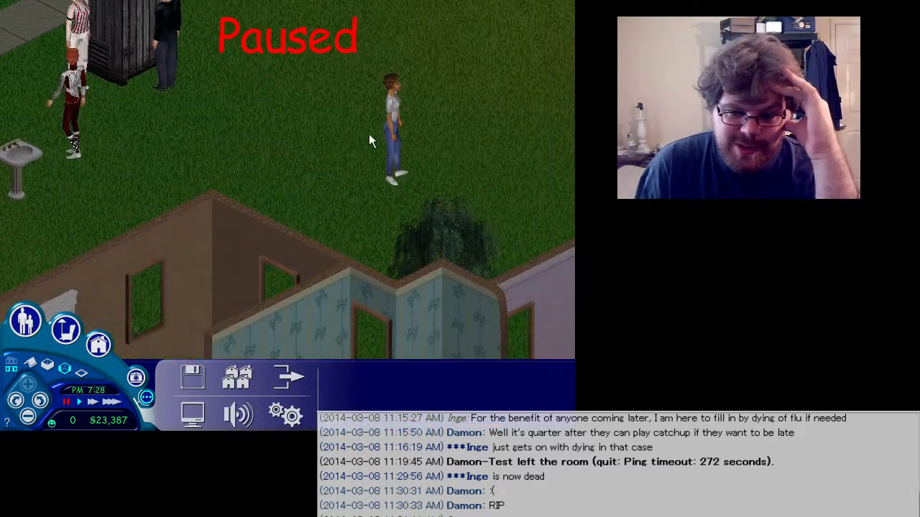
{"action": "left_click_drag", "start_coordinate": [390, 114], "coordinate": [345, 79]}
{"action": "left_click", "coordinate": [288, 389]}
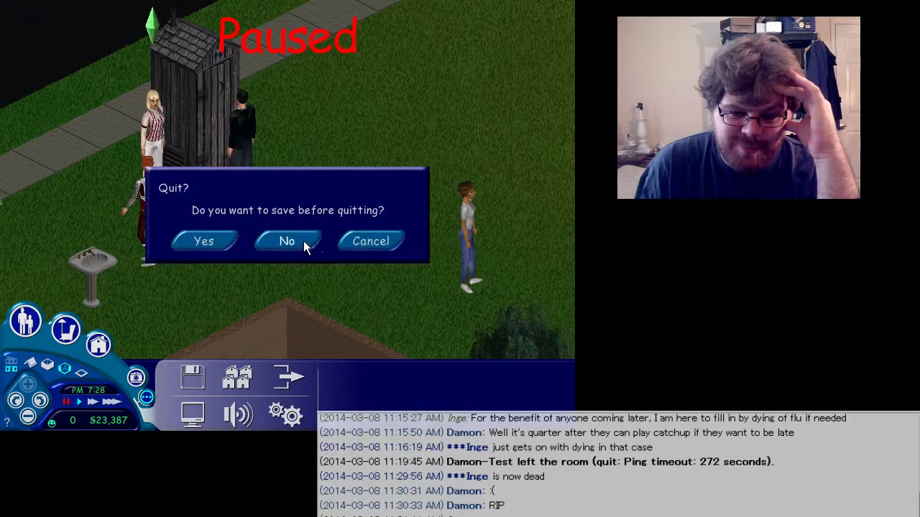
{"action": "left_click", "coordinate": [304, 247]}
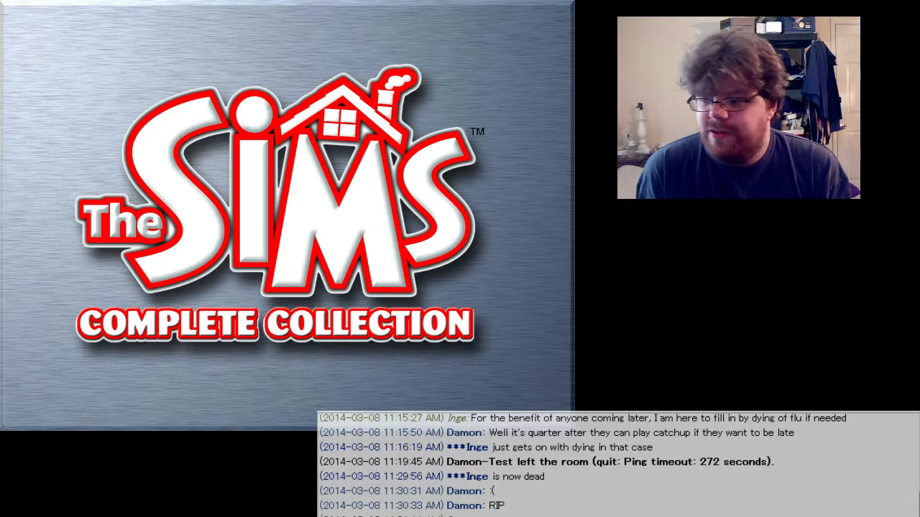
{"action": "key", "text": "alt+Tab"}
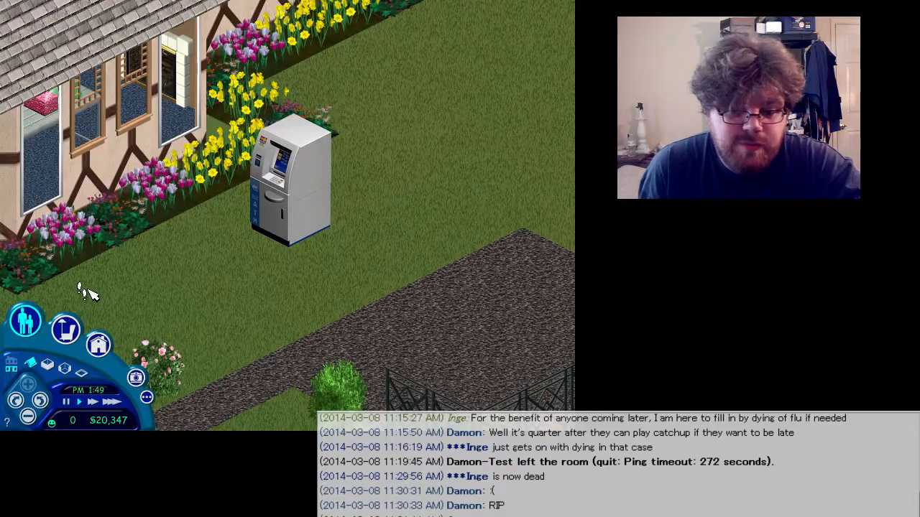
- Enter Buy Mode on the house lot and sell the unoccupied portable toilet near the sidewalk
{"action": "left_click", "coordinate": [65, 329]}
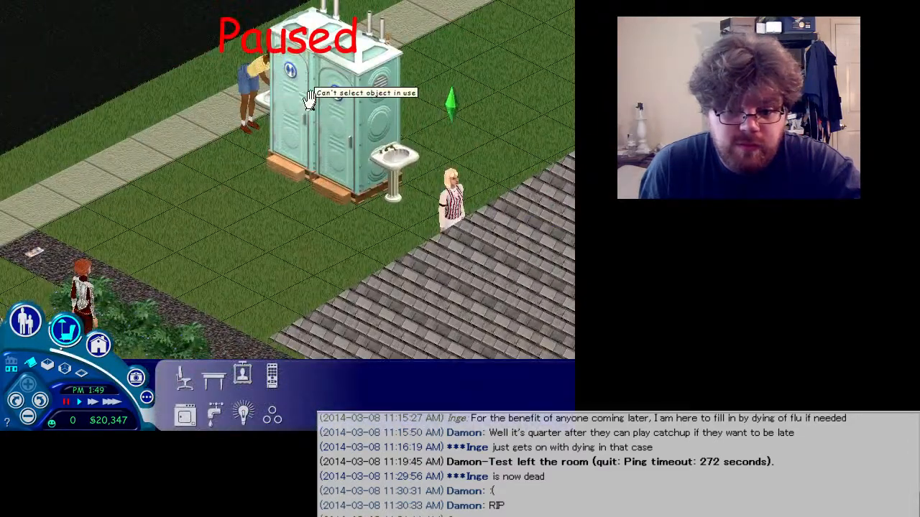
{"action": "left_click", "coordinate": [332, 141]}
{"action": "key", "text": "Delete"}
{"action": "left_click_drag", "start_coordinate": [298, 232], "coordinate": [446, 127]}
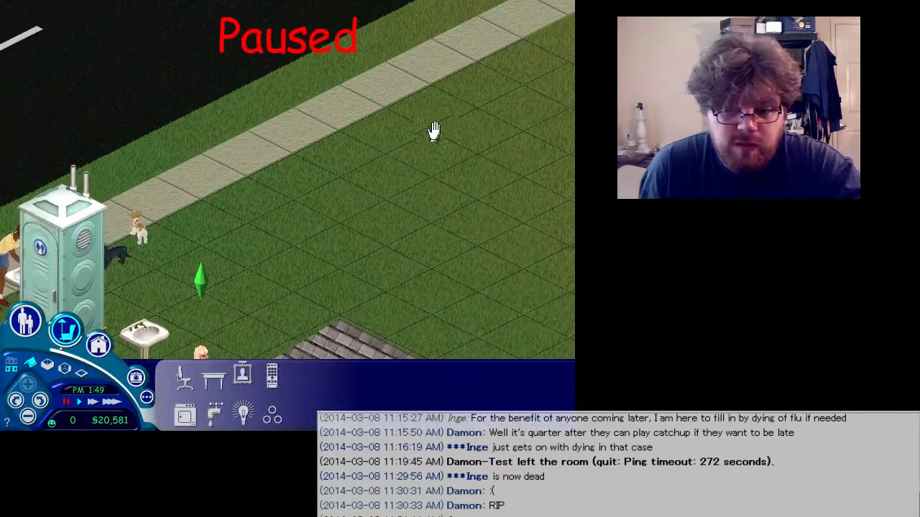
- Buy the wooden Tutorial Shower Toilet from the plumbing catalog, place it beside the sidewalk, and return to Live Mode
{"action": "left_click", "coordinate": [214, 414]}
{"action": "left_click_drag", "start_coordinate": [292, 267], "coordinate": [237, 316]}
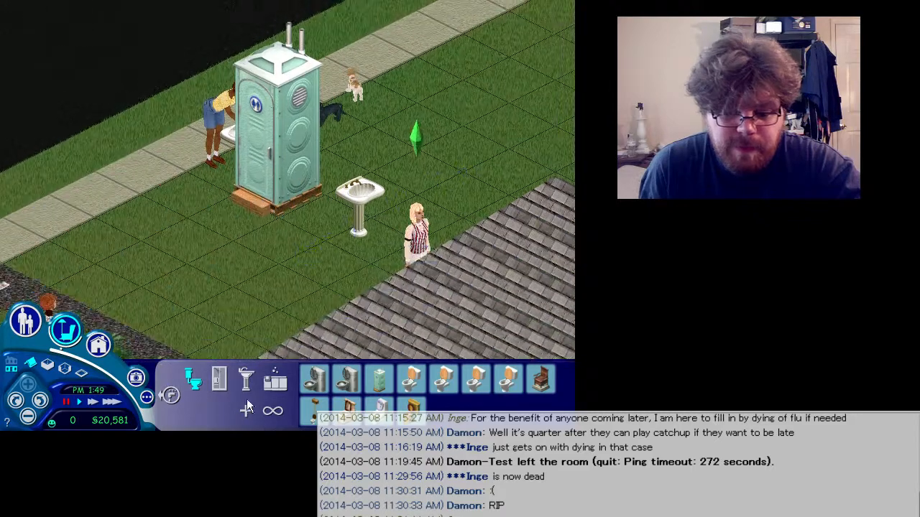
{"action": "left_click", "coordinate": [249, 410]}
{"action": "left_click", "coordinate": [379, 381]}
{"action": "left_click", "coordinate": [107, 240]}
{"action": "left_click_drag", "start_coordinate": [93, 300], "coordinate": [95, 299]}
{"action": "left_click", "coordinate": [25, 321]}
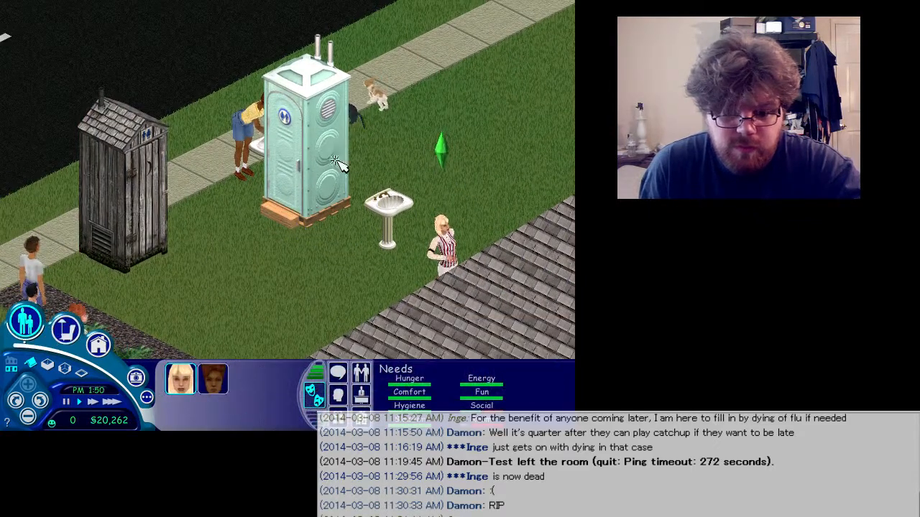
- Select the Sim in the yellow shirt, run the game briefly at the fastest speed, and sell the remaining portable toilet in Buy Mode
{"action": "left_click", "coordinate": [214, 380]}
{"action": "left_click", "coordinate": [110, 401]}
{"action": "left_click", "coordinate": [80, 402]}
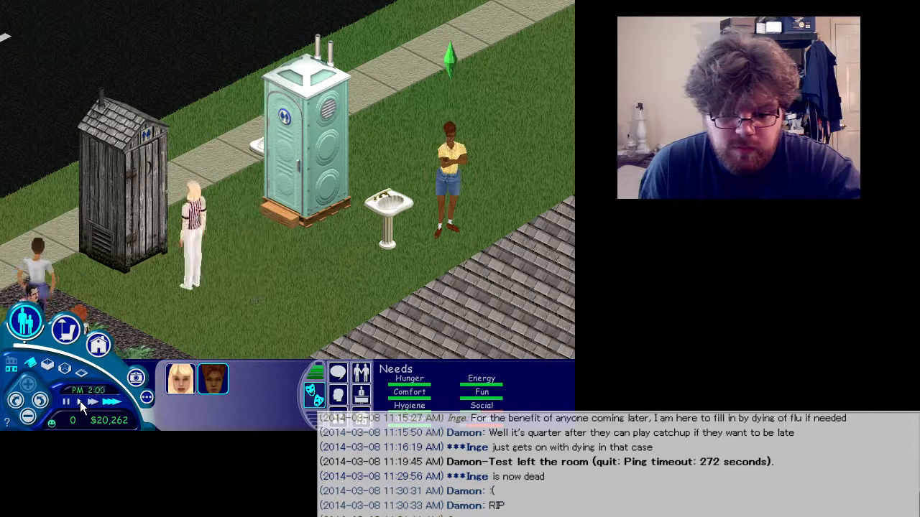
{"action": "left_click", "coordinate": [66, 330]}
{"action": "left_click", "coordinate": [283, 172]}
{"action": "key", "text": "Delete"}
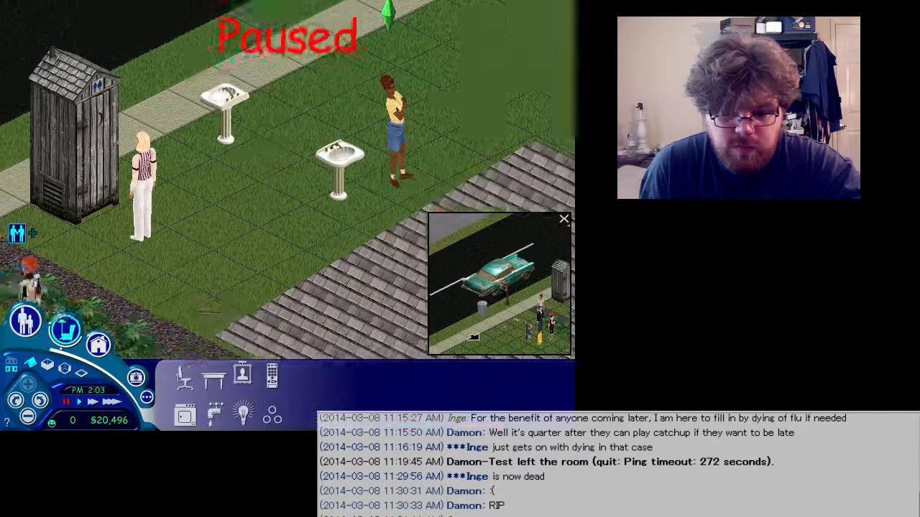
- Lower the walls and sell the house's indoor objects one by one, including Controllable Chemistry
{"action": "left_click", "coordinate": [82, 374]}
{"action": "right_click", "coordinate": [381, 300]}
{"action": "left_click", "coordinate": [278, 208]}
{"action": "key", "text": "Delete"}
{"action": "left_click", "coordinate": [217, 294]}
{"action": "key", "text": "Delete"}
{"action": "left_click", "coordinate": [111, 42]}
{"action": "key", "text": "Delete"}
{"action": "left_click", "coordinate": [170, 194]}
{"action": "key", "text": "Delete"}
{"action": "left_click_drag", "start_coordinate": [205, 191], "coordinate": [185, 287]}
{"action": "left_click", "coordinate": [147, 164]}
{"action": "key", "text": "Delete"}
{"action": "left_click", "coordinate": [291, 205]}
{"action": "key", "text": "Delete"}
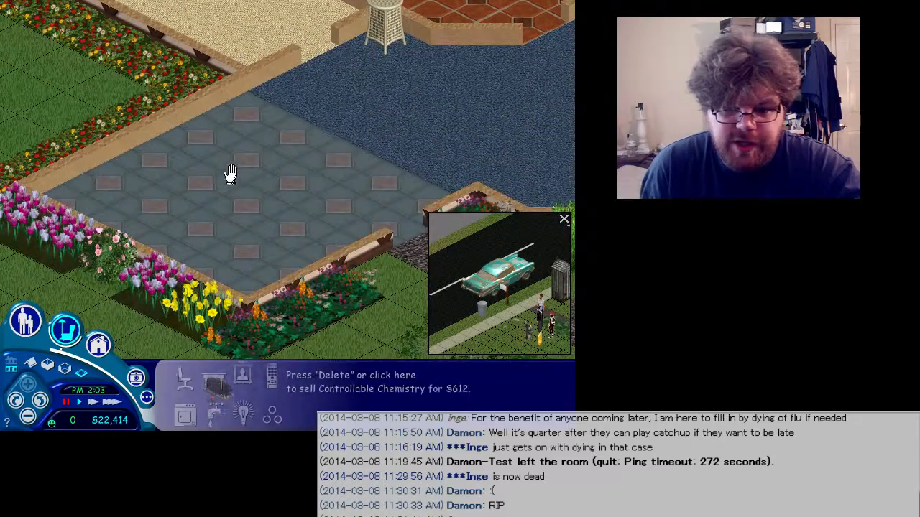
{"action": "left_click_drag", "start_coordinate": [232, 177], "coordinate": [289, 134]}
{"action": "left_click", "coordinate": [291, 135]}
{"action": "key", "text": "Delete"}
- Jump to the event at the street, resume Live Mode, and run the Sim in the yellow shirt at the fastest speed
{"action": "left_click", "coordinate": [474, 284]}
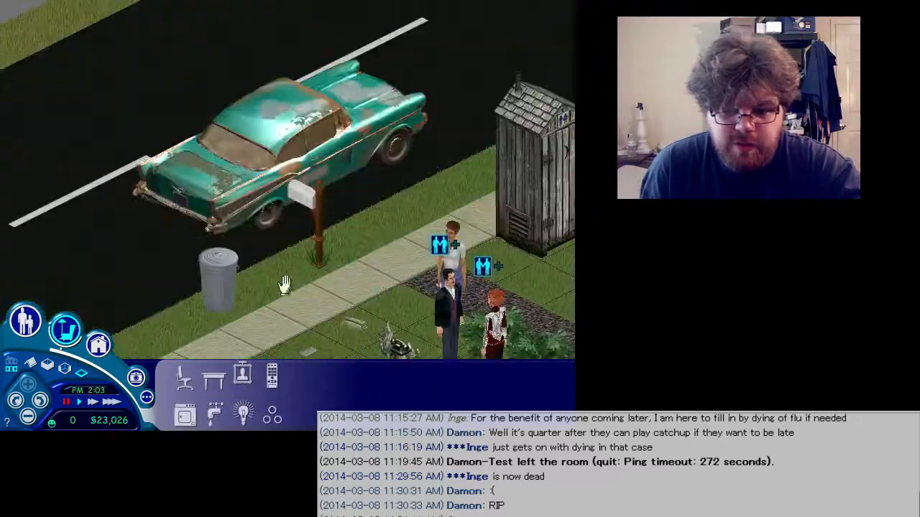
{"action": "left_click", "coordinate": [36, 328]}
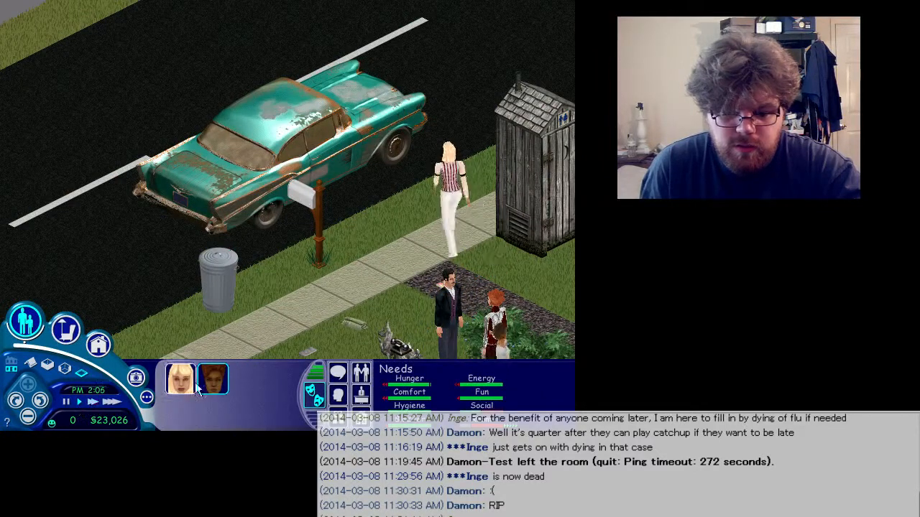
{"action": "left_click", "coordinate": [173, 388]}
{"action": "left_click", "coordinate": [214, 382]}
{"action": "left_click", "coordinate": [119, 407]}
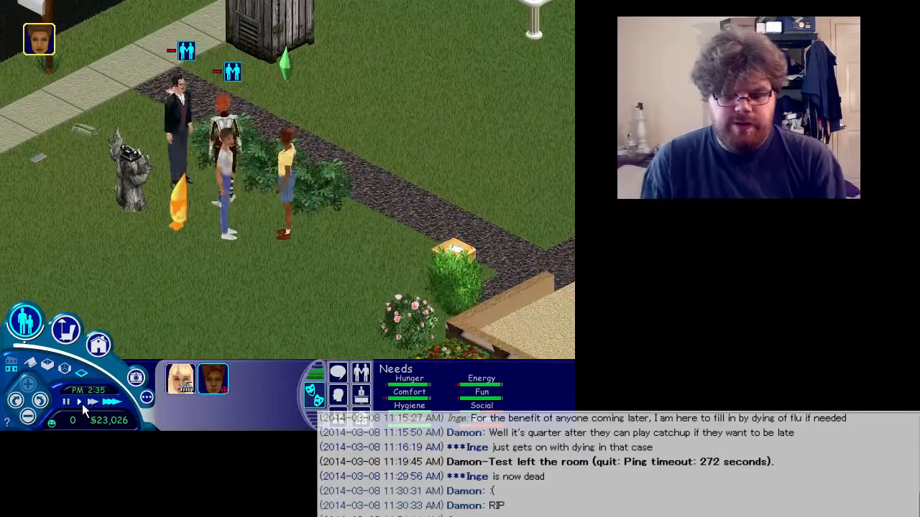
{"action": "left_click_drag", "start_coordinate": [404, 339], "coordinate": [298, 219]}
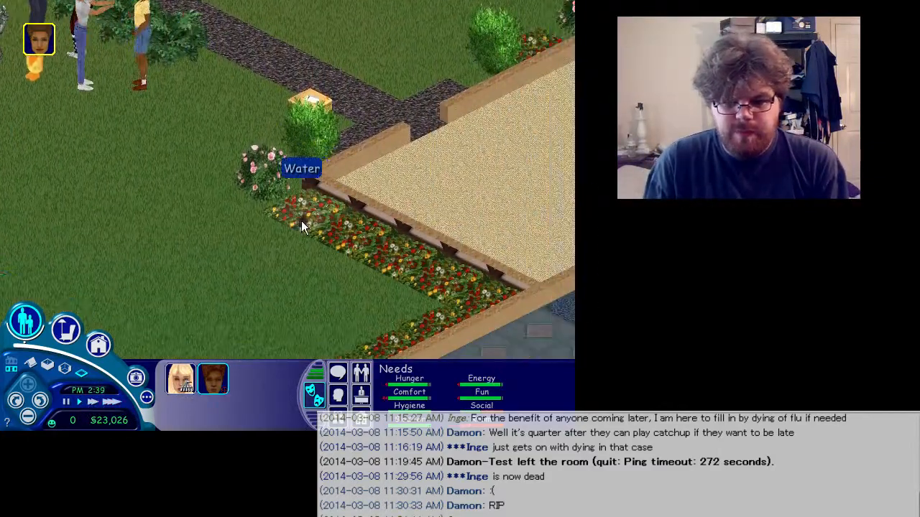
{"action": "left_click", "coordinate": [213, 379]}
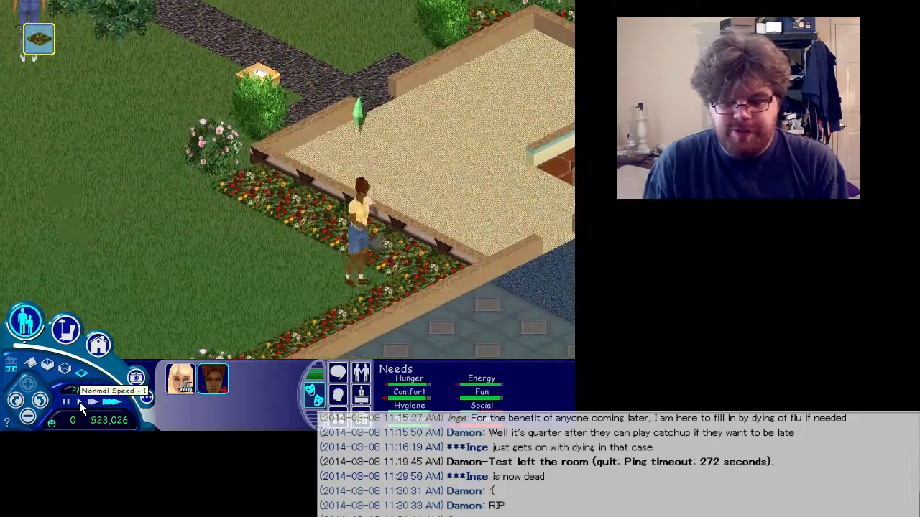
{"action": "left_click", "coordinate": [286, 282]}
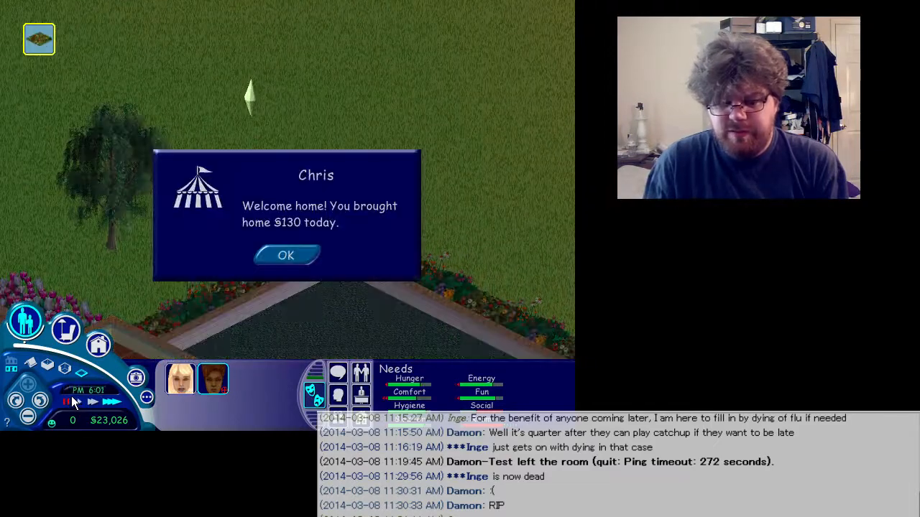
- Dismiss the work earnings message, check on both household Sims, and set the game to normal speed with the yellow-shirted Sim selected
{"action": "left_click", "coordinate": [286, 255]}
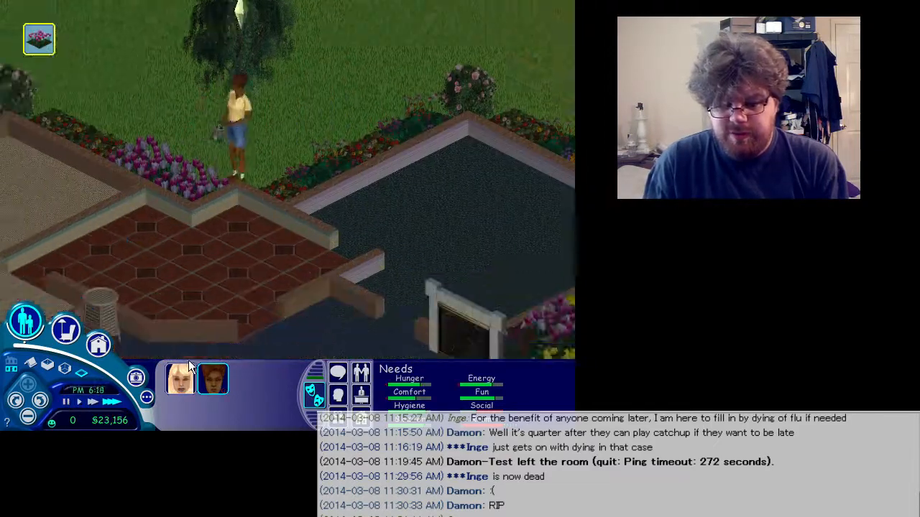
{"action": "left_click", "coordinate": [222, 372]}
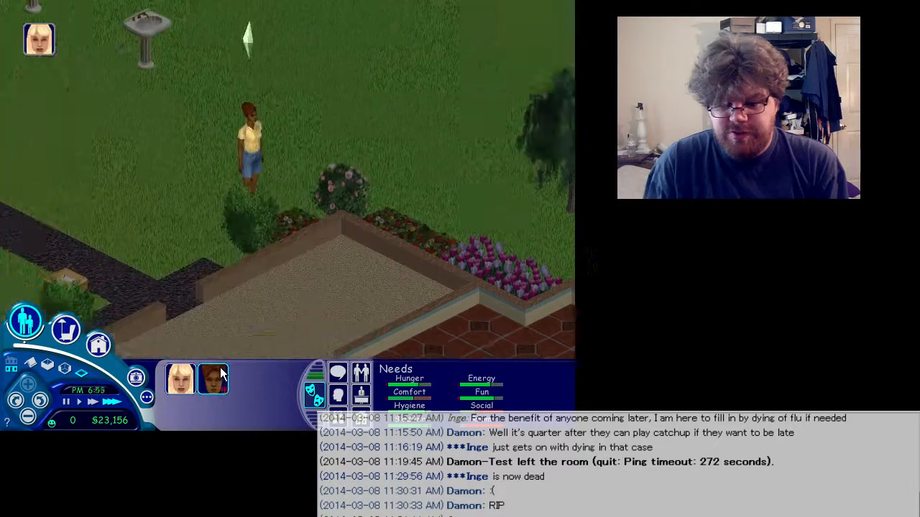
{"action": "left_click", "coordinate": [183, 375]}
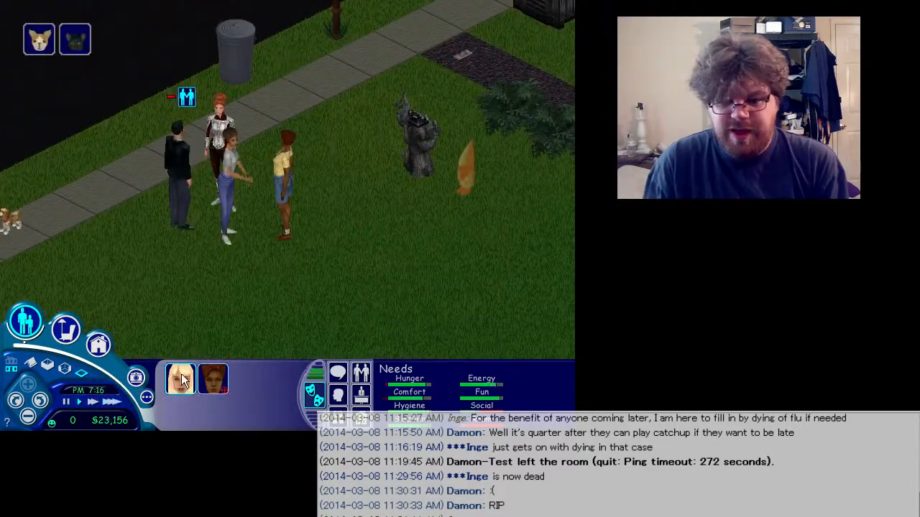
{"action": "left_click", "coordinate": [216, 375]}
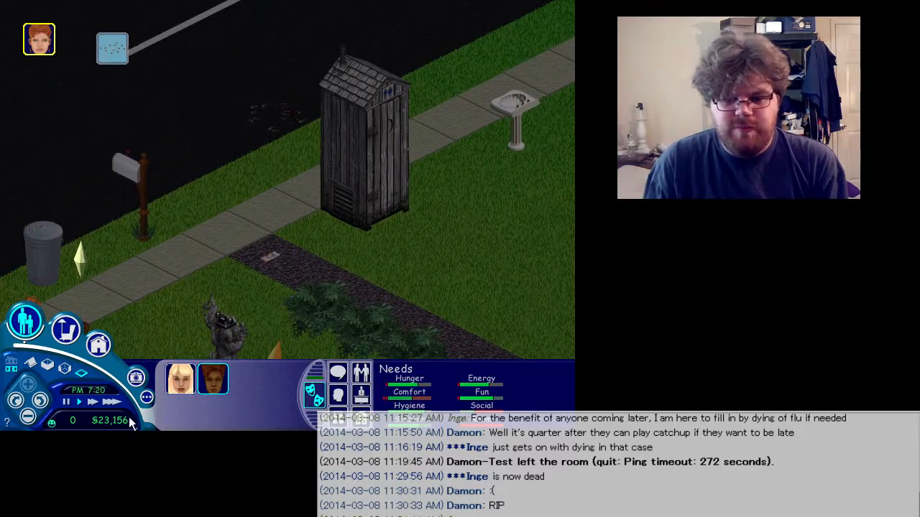
{"action": "left_click", "coordinate": [79, 401]}
- Dismiss the mayor's commendation message and queue Use on the Tutorial Shower Toilet for the yellow-shirted Sim at normal speed
{"action": "left_click_drag", "start_coordinate": [365, 218], "coordinate": [327, 136]}
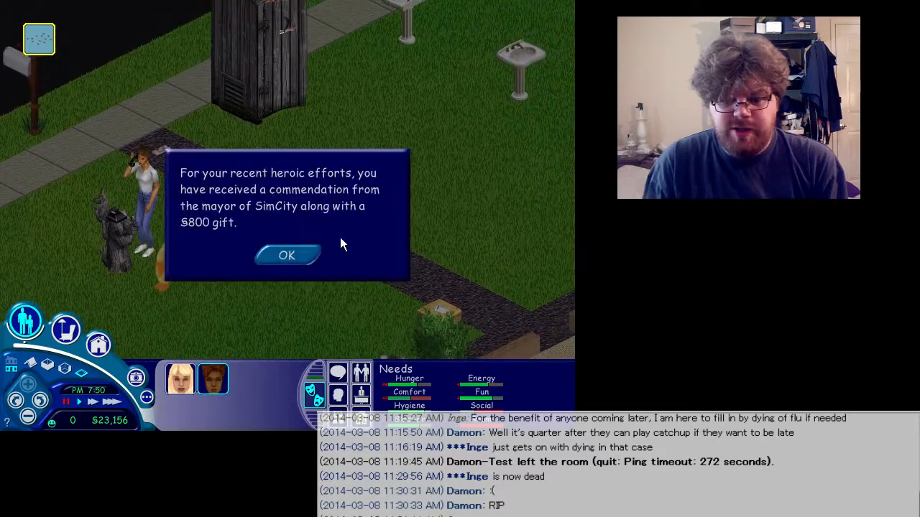
{"action": "left_click", "coordinate": [288, 259]}
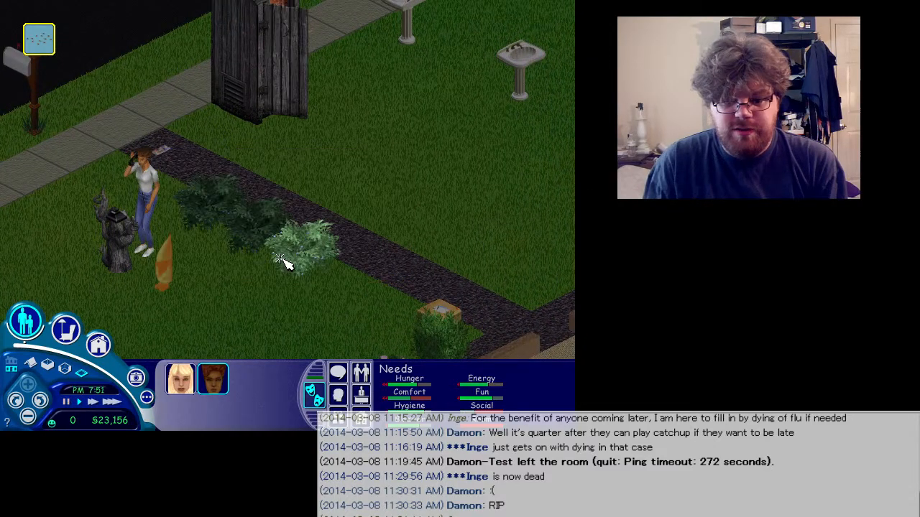
{"action": "key", "text": "Up"}
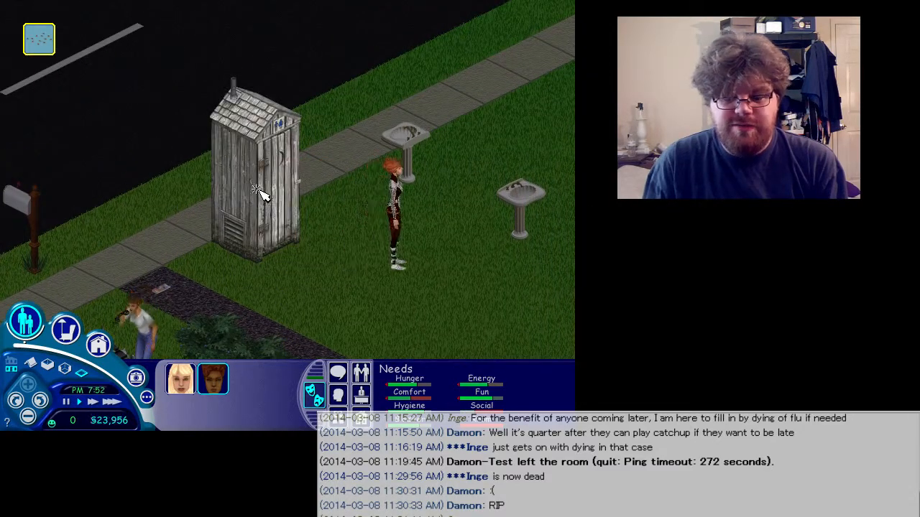
{"action": "left_click", "coordinate": [262, 191]}
{"action": "left_click", "coordinate": [266, 145]}
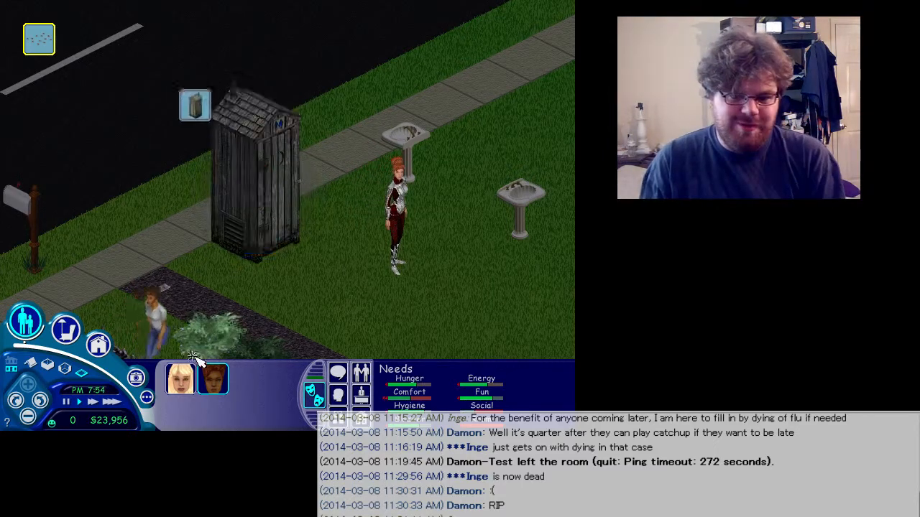
{"action": "left_click", "coordinate": [74, 401]}
{"action": "left_click", "coordinate": [78, 401]}
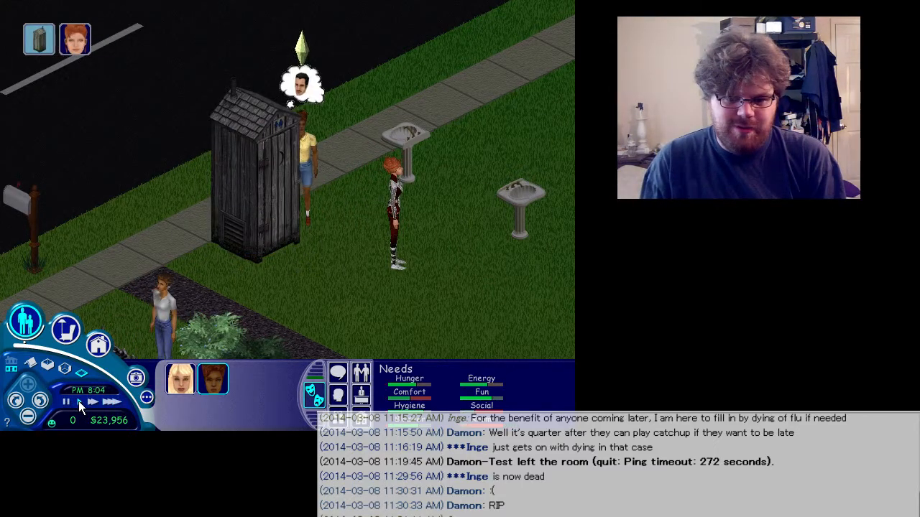
- Cancel the queued interaction with the red-haired Sim and direct the yellow-shirted Sim to the Tutorial Shower Toilet again
{"action": "left_click", "coordinate": [77, 40]}
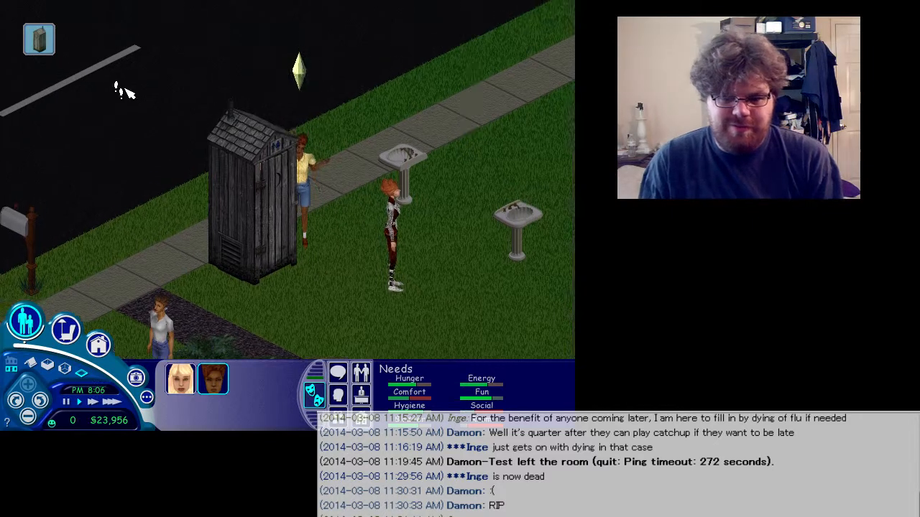
{"action": "left_click", "coordinate": [245, 211]}
{"action": "left_click", "coordinate": [240, 160]}
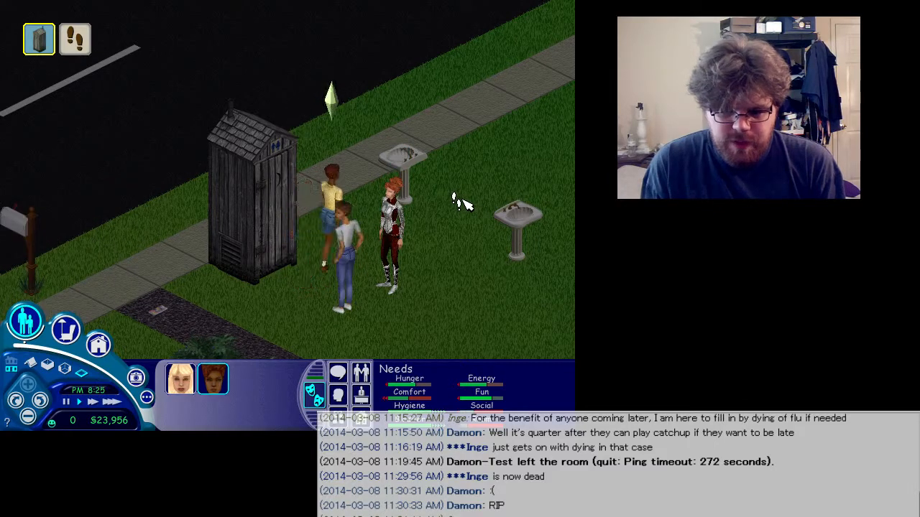
- Advance time at the fastest speed and have the blonde Sim use the Tutorial Shower Toilet
{"action": "left_click_drag", "start_coordinate": [193, 316], "coordinate": [131, 256]}
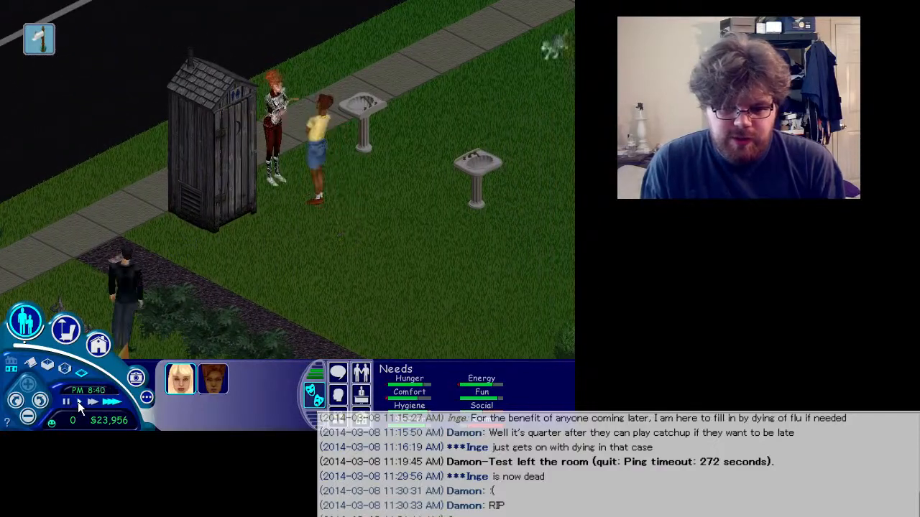
{"action": "left_click", "coordinate": [109, 402]}
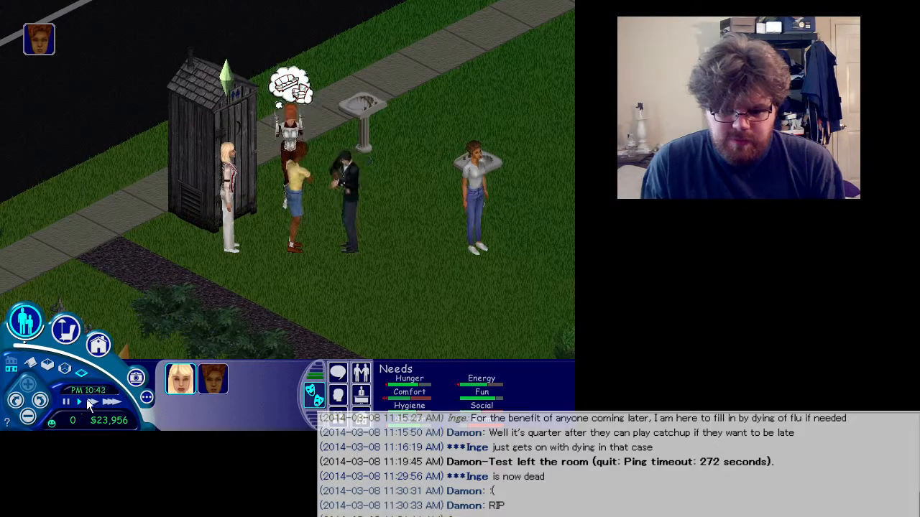
{"action": "left_click", "coordinate": [183, 166]}
{"action": "left_click", "coordinate": [186, 120]}
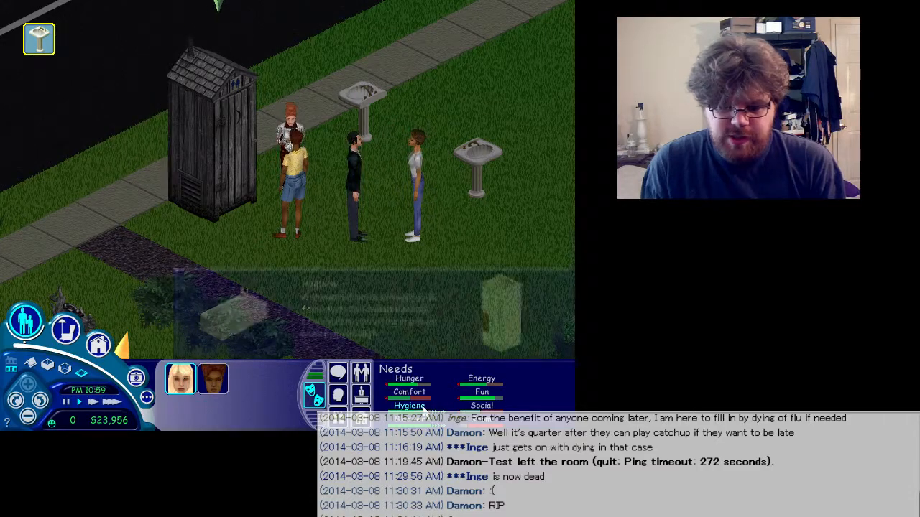
{"action": "left_click", "coordinate": [186, 383]}
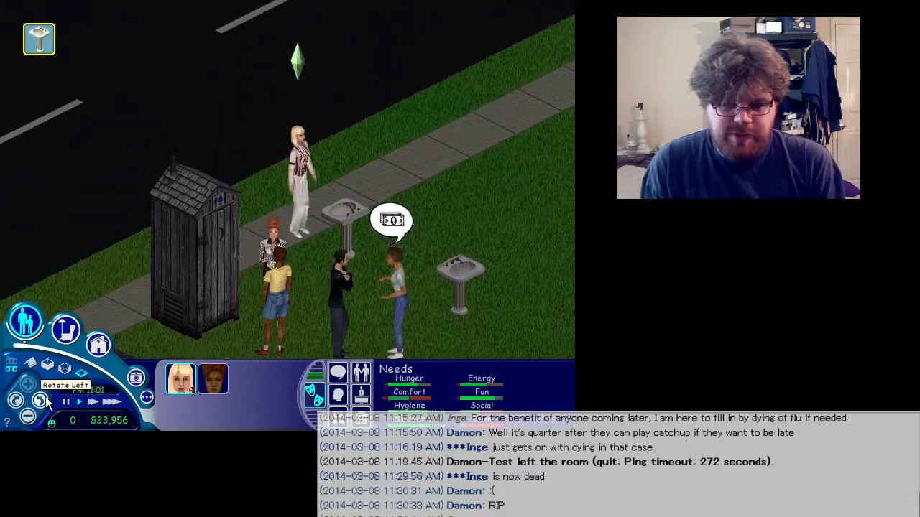
{"action": "left_click", "coordinate": [110, 402]}
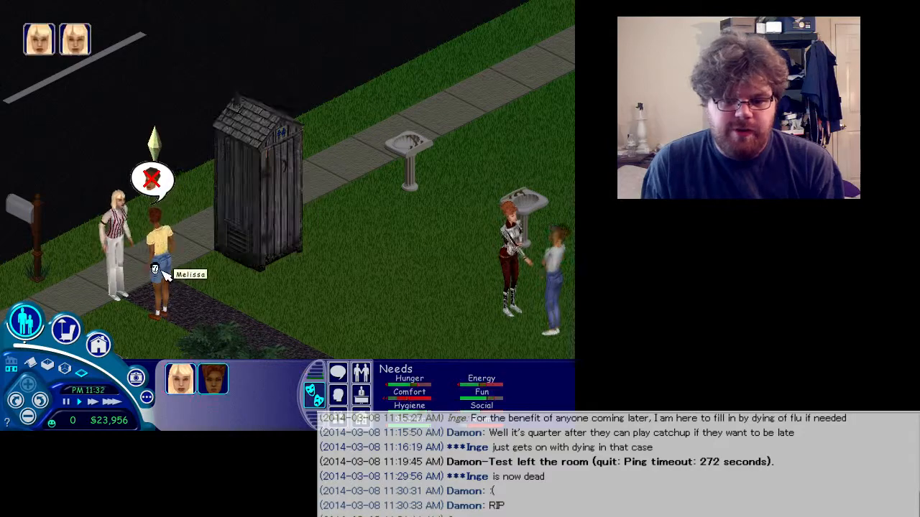
- Try Use on the Tutorial Shower Toilet with the yellow-shirted Sim and advance time at the fastest speed
{"action": "left_click", "coordinate": [296, 176]}
{"action": "left_click", "coordinate": [277, 173]}
{"action": "left_click", "coordinate": [246, 214]}
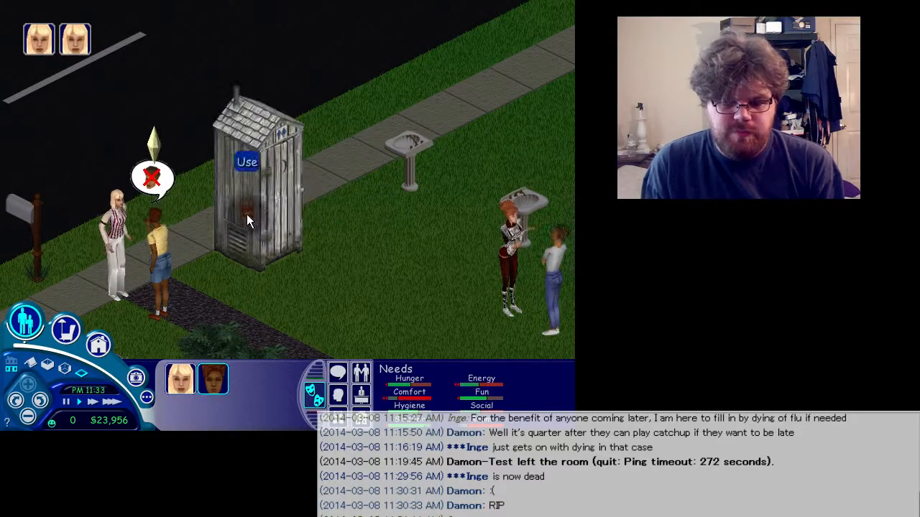
{"action": "left_click", "coordinate": [246, 214]}
{"action": "left_click", "coordinate": [109, 403]}
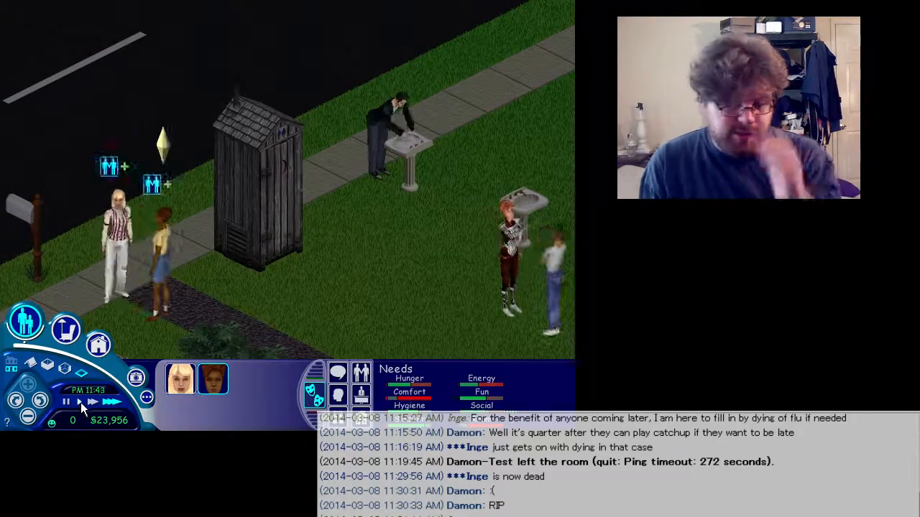
- Queue Use on the Tutorial Shower Toilet for the yellow-shirted Sim
{"action": "left_click", "coordinate": [258, 171]}
{"action": "left_click", "coordinate": [242, 160]}
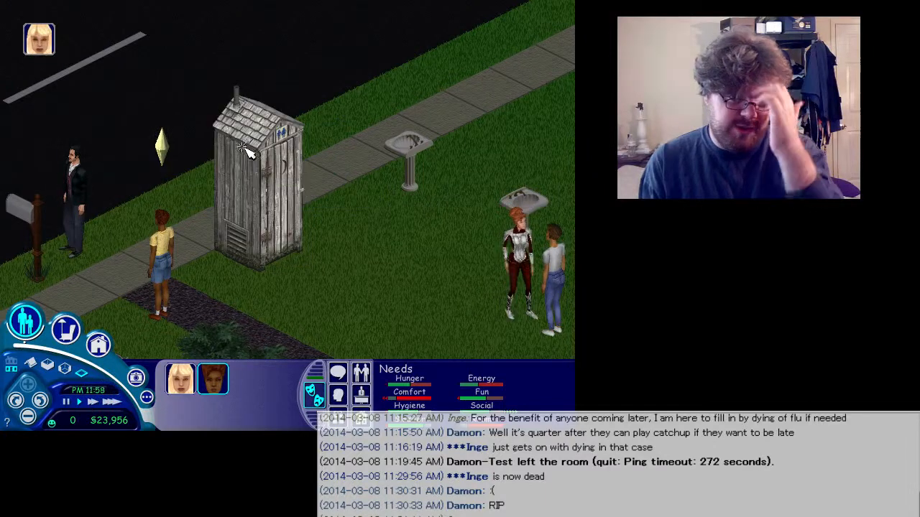
{"action": "left_click", "coordinate": [248, 138]}
{"action": "left_click", "coordinate": [249, 191]}
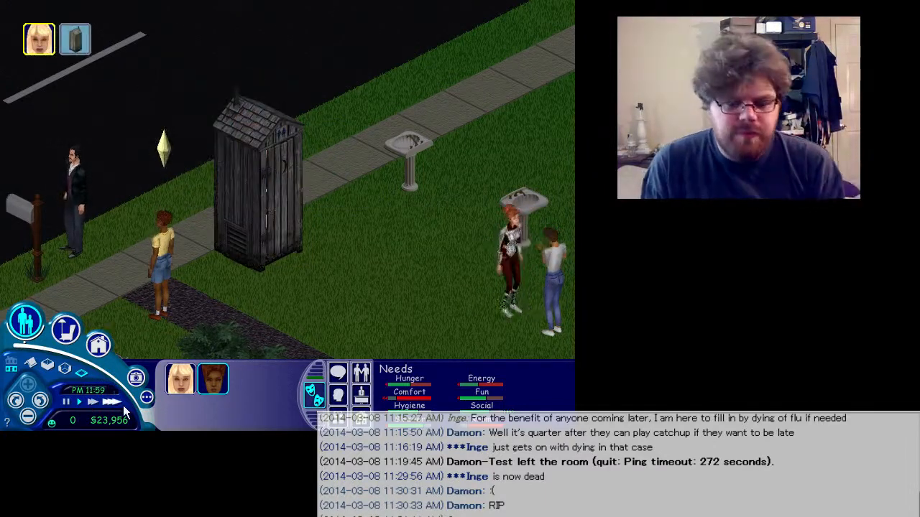
- Switch control to the blonde Sim and direct her to use the Tutorial Shower Toilet
{"action": "left_click", "coordinate": [260, 143]}
{"action": "key", "text": "space"}
{"action": "left_click", "coordinate": [242, 149]}
{"action": "left_click_drag", "start_coordinate": [251, 183], "coordinate": [295, 182]}
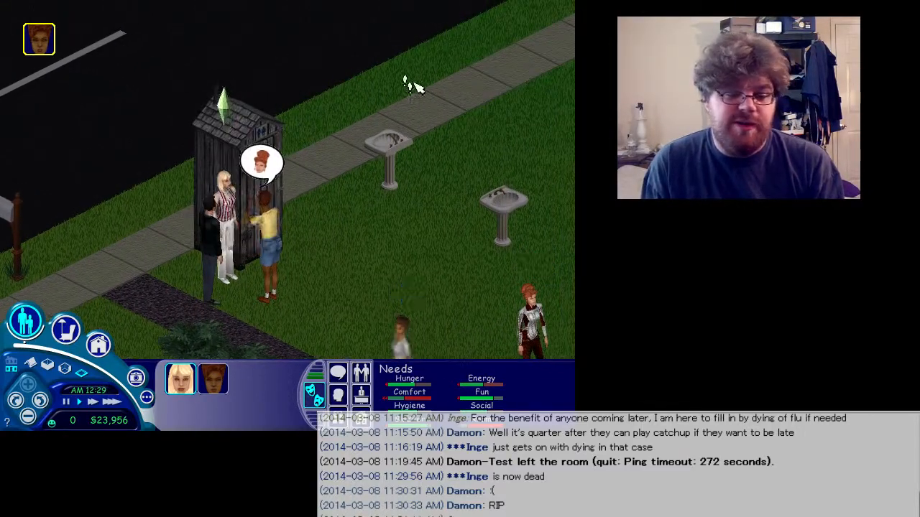
- Dismiss the Go Here choice on the lawn and open the game options to pause the simulation
{"action": "left_click", "coordinate": [389, 213]}
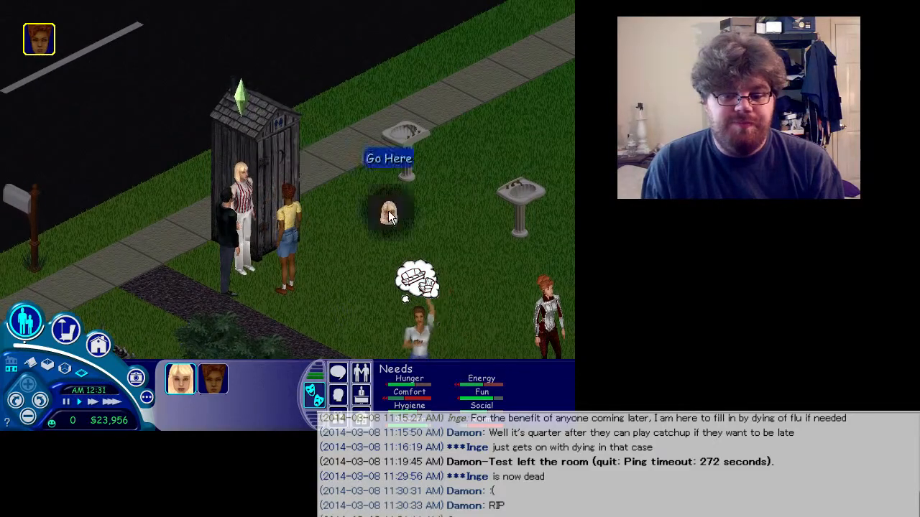
{"action": "left_click", "coordinate": [389, 214]}
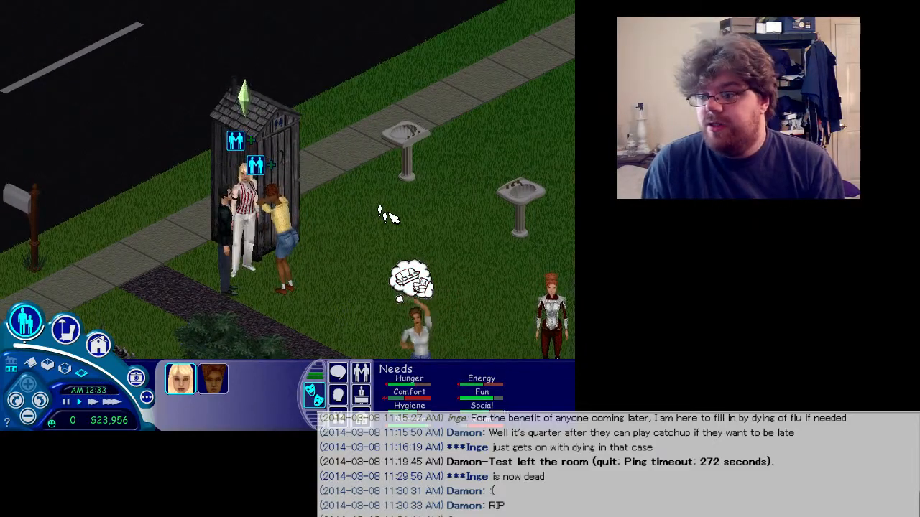
{"action": "left_click", "coordinate": [146, 398]}
{"action": "left_click_drag", "start_coordinate": [277, 183], "coordinate": [350, 177]}
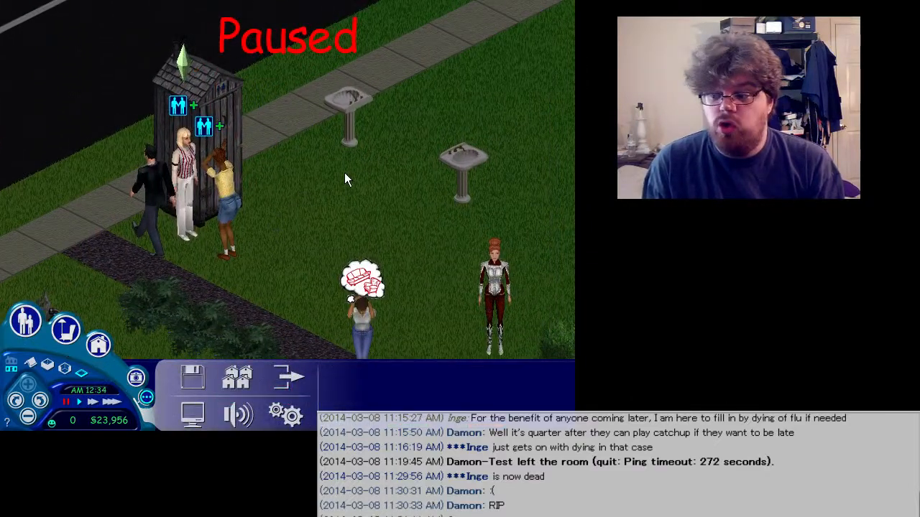
- Switch away from the paused Sims game to the other open desktop windows
{"action": "key", "text": "alt+Tab"}
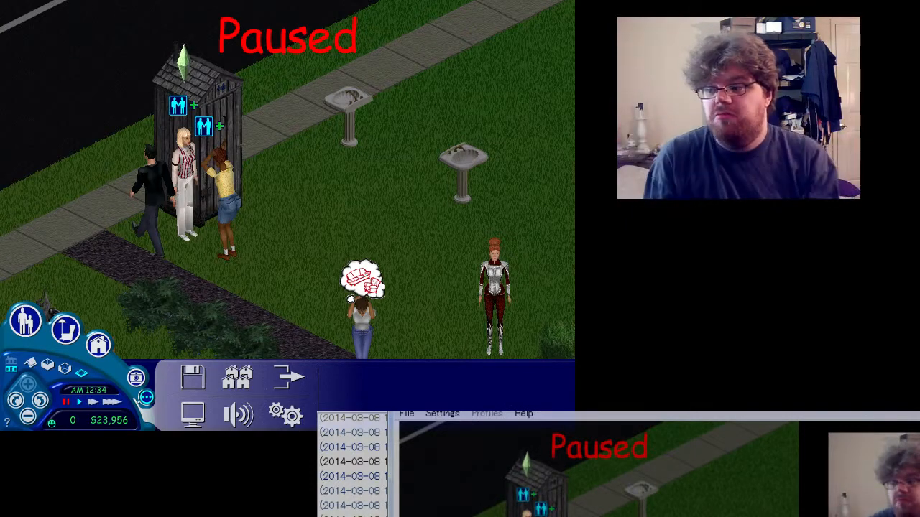
{"action": "key", "text": "alt+Tab"}
{"action": "key", "text": "alt+Tab"}
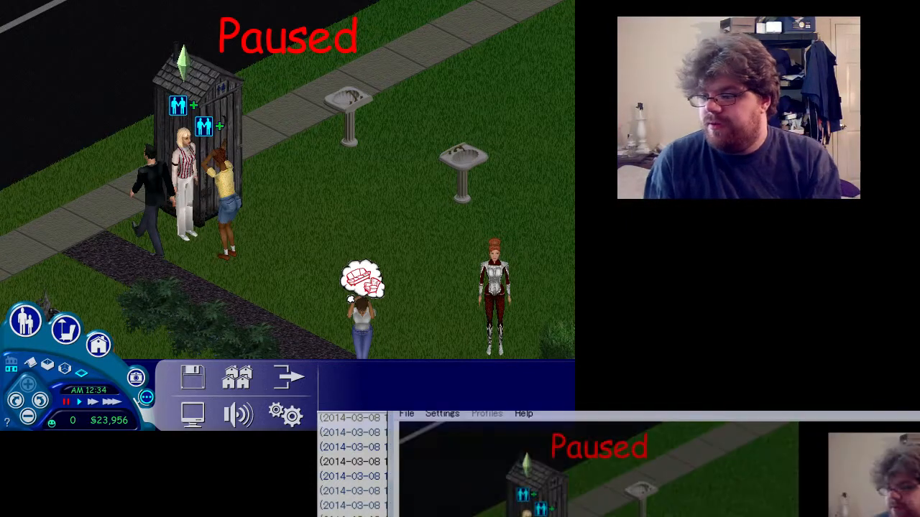